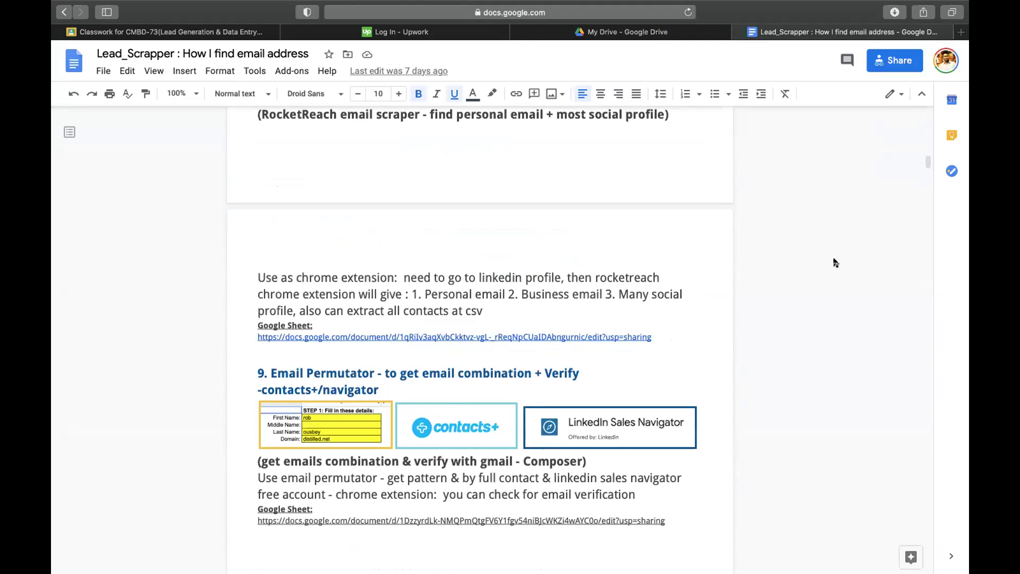
- Copy the section 13 Directory listing document link and load it in a new browser tab
scroll(596, 281, "down", 5)
scroll(597, 281, "down", 6)
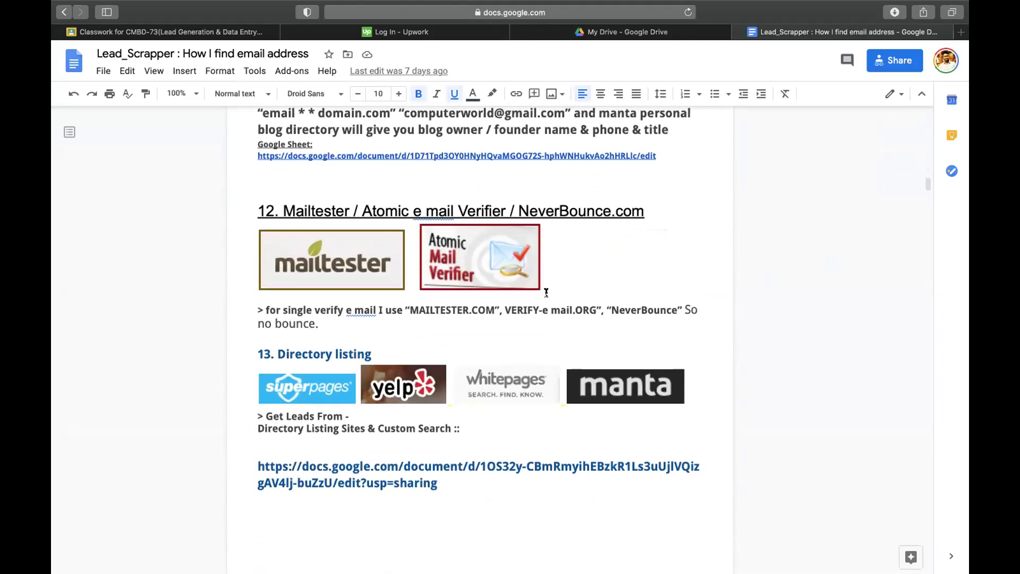
left_click(302, 466)
left_click_drag(247, 466, 434, 485)
key("super+c")
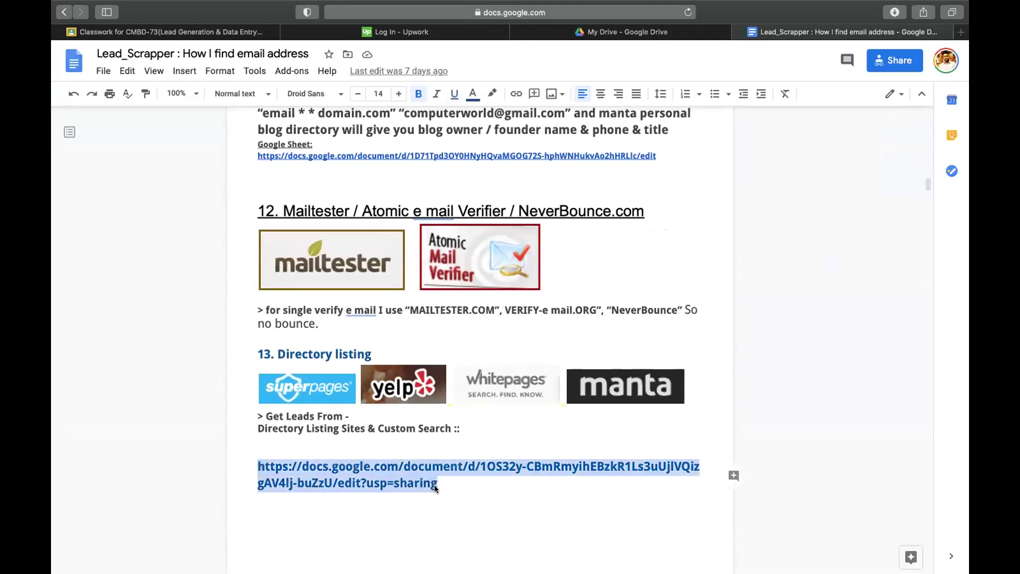
key("super+t")
key("super+v")
key("Return")
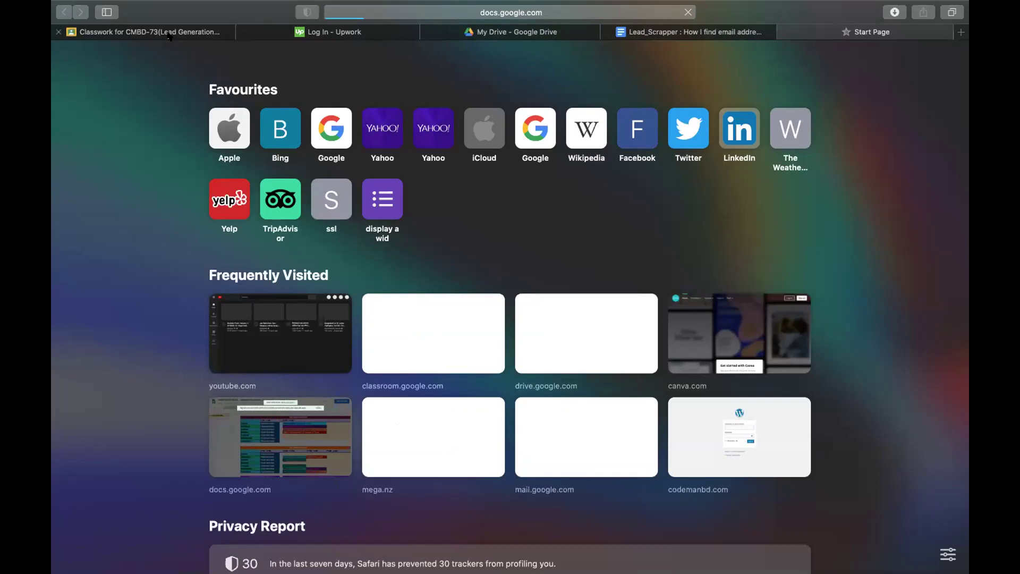
left_click(169, 33)
- Add a Classwork topic named 'epi-08(Directory Listing)'
left_click(305, 110)
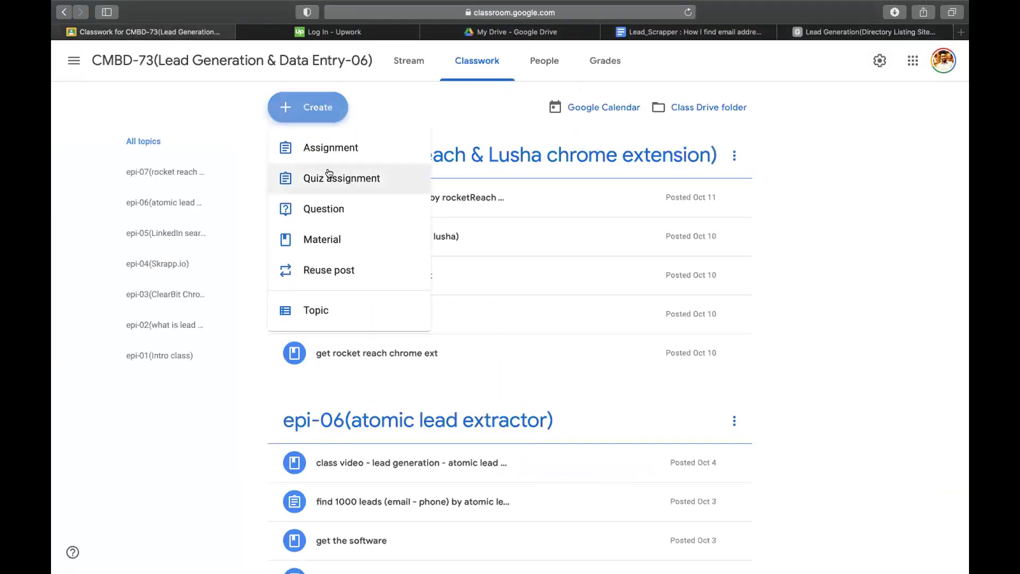
left_click(305, 311)
type("epi-08(Directory Listing")
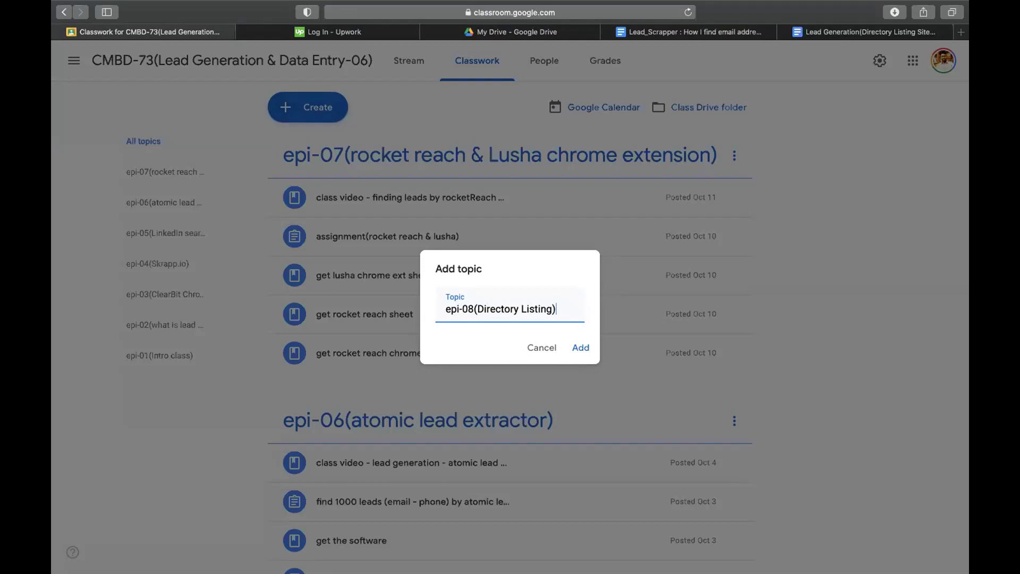
key("Return")
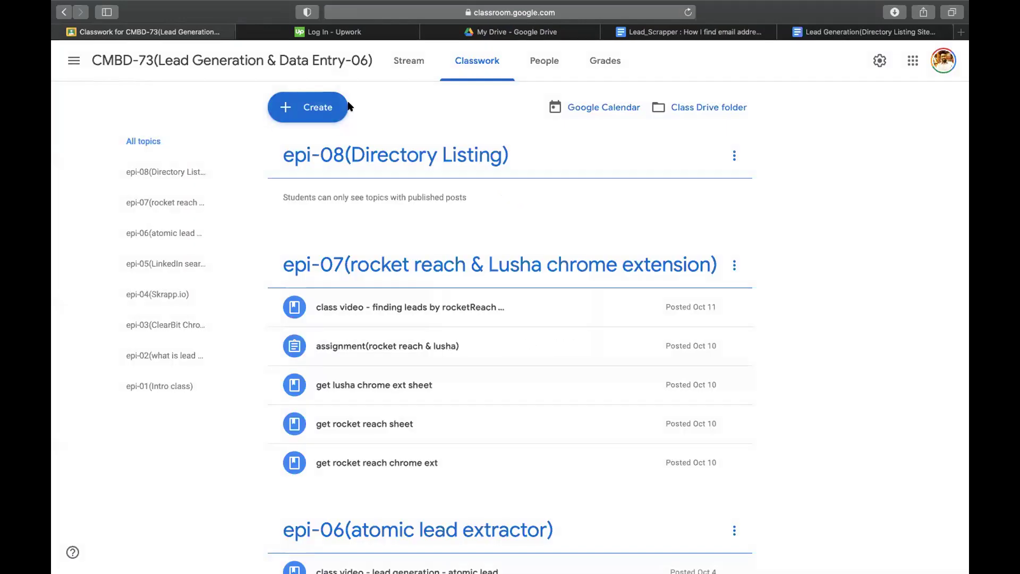
left_click(330, 106)
- Start a material titled 'get the docs' with the copied document link attached
left_click(340, 229)
type("get the docs")
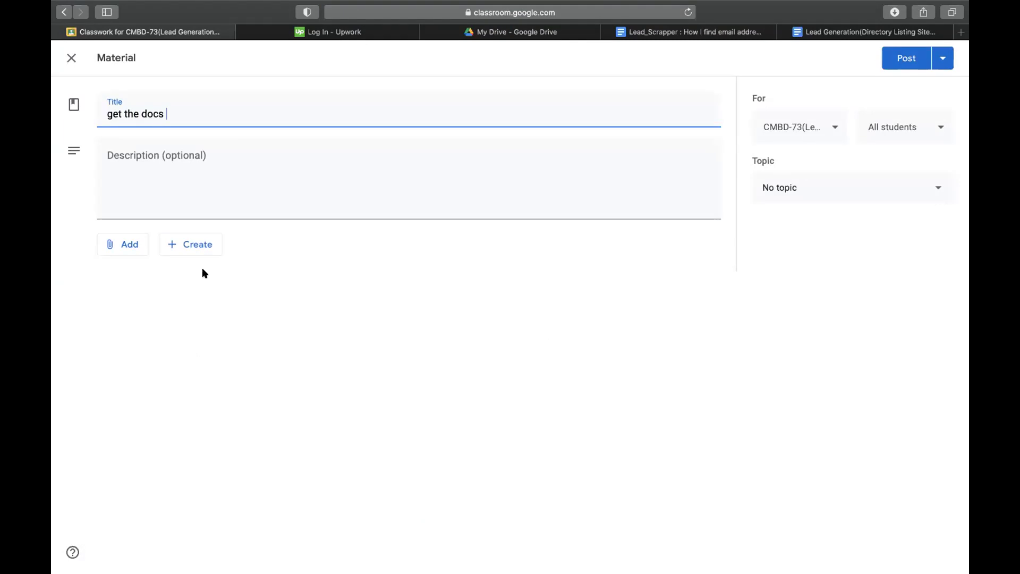
left_click(137, 247)
left_click(144, 290)
key("super+v")
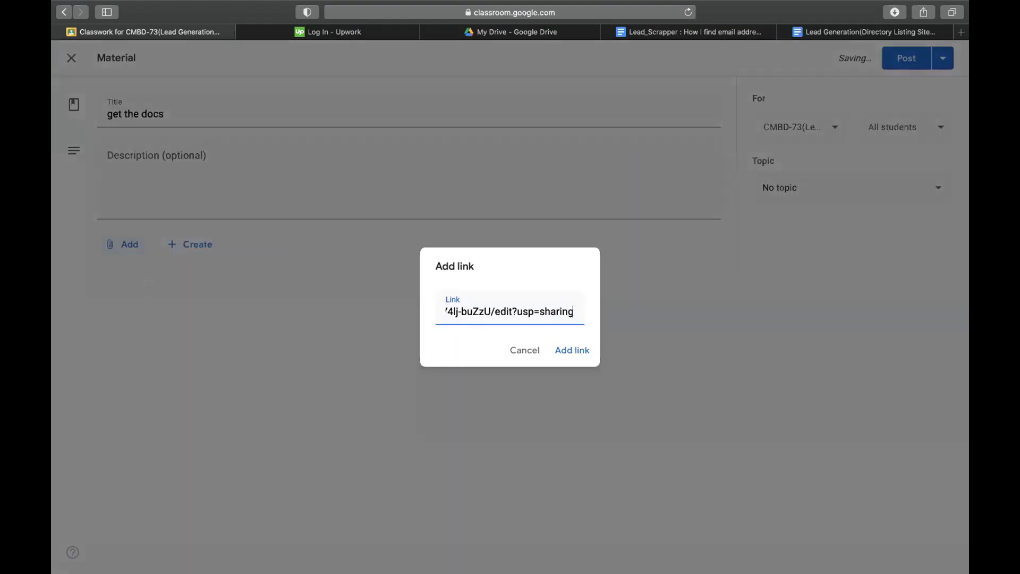
key("Return")
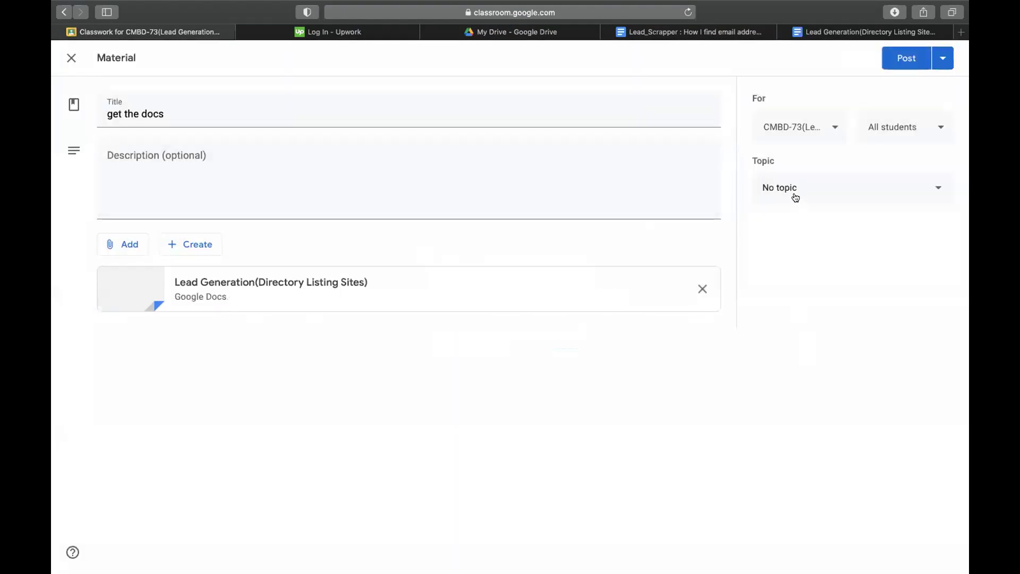
- File the material under epi-08(Directory Listing) and post it to the class
left_click(795, 198)
left_click(811, 474)
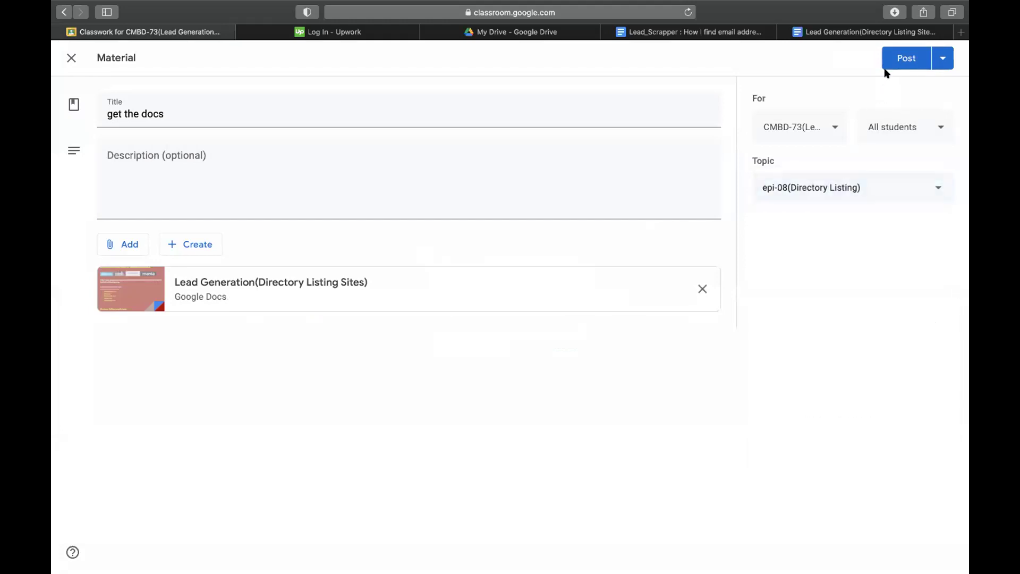
left_click(892, 66)
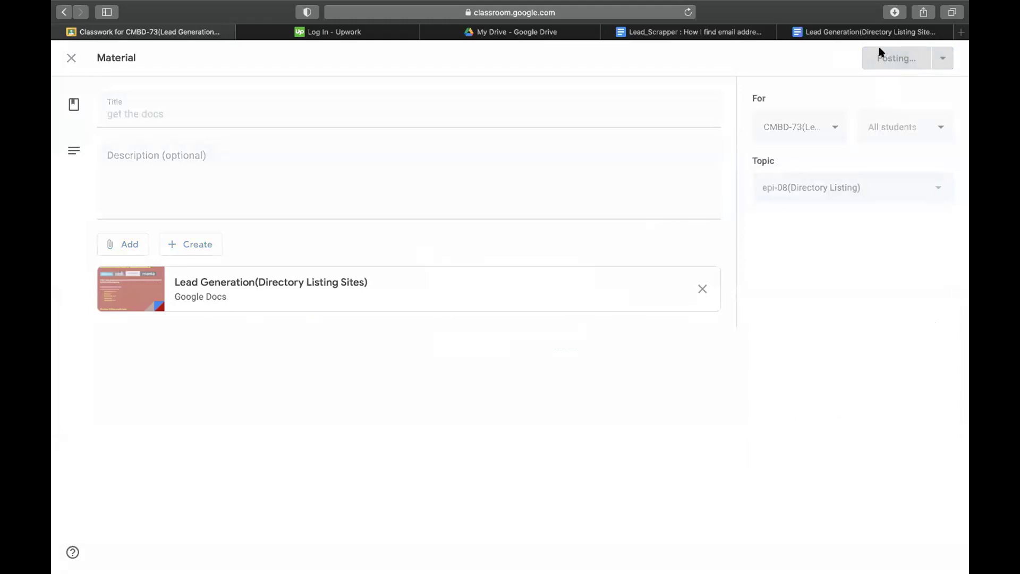
left_click(866, 33)
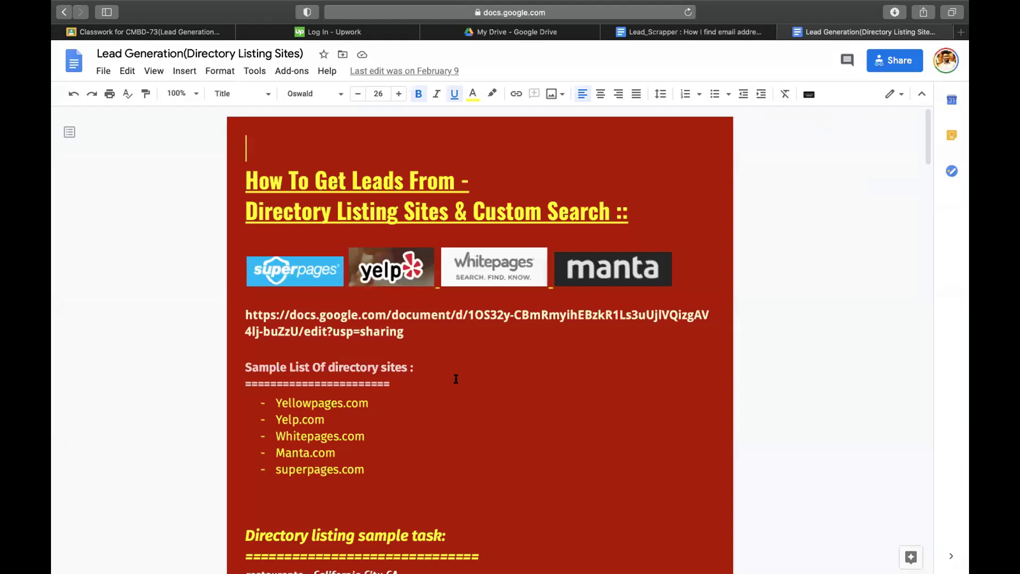
- Scroll through the Lead Generation doc's list of sample directory sites
scroll(387, 346, "down", 5)
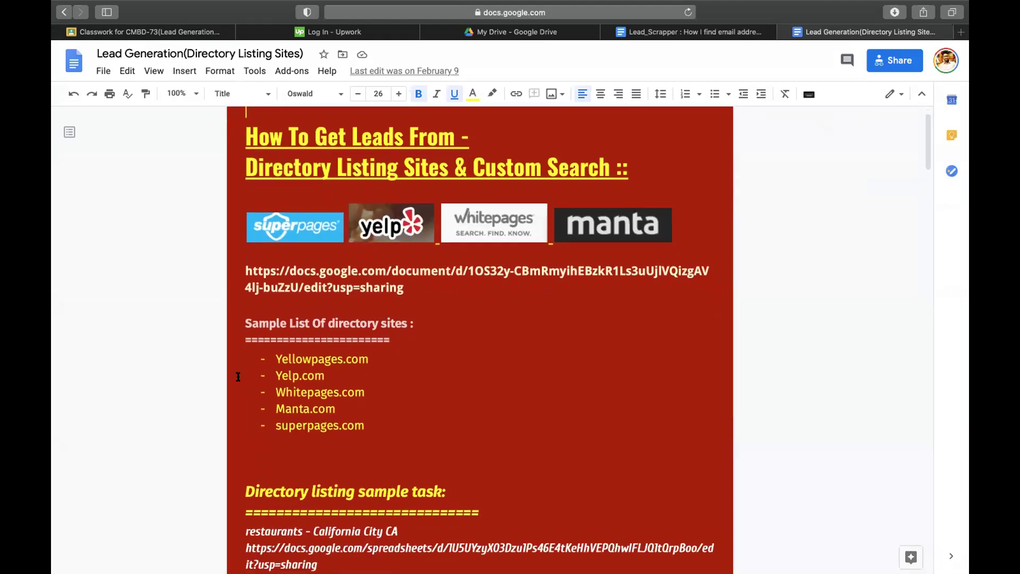
scroll(313, 244, "up", 3)
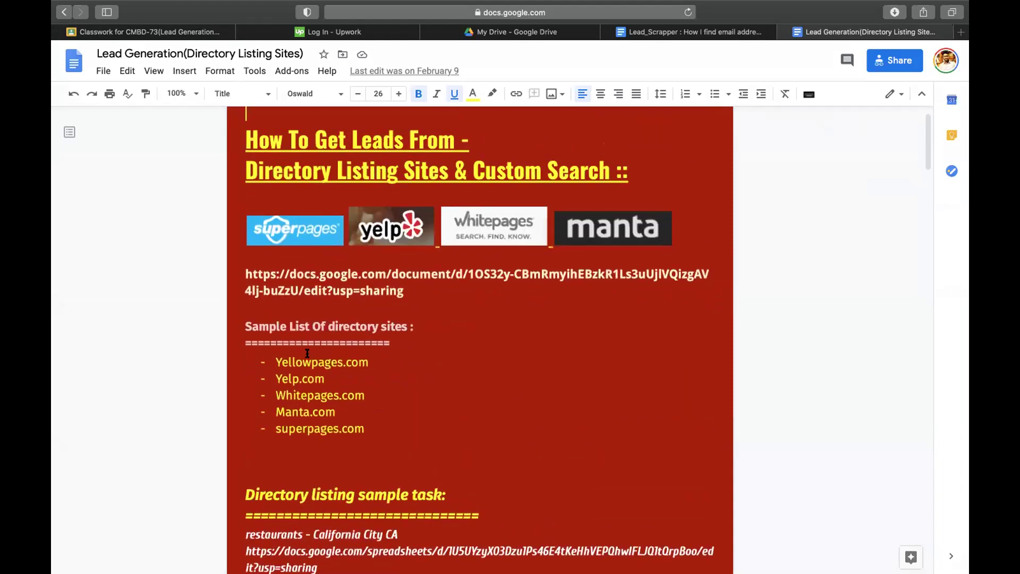
left_click(324, 386)
scroll(331, 432, "down", 8)
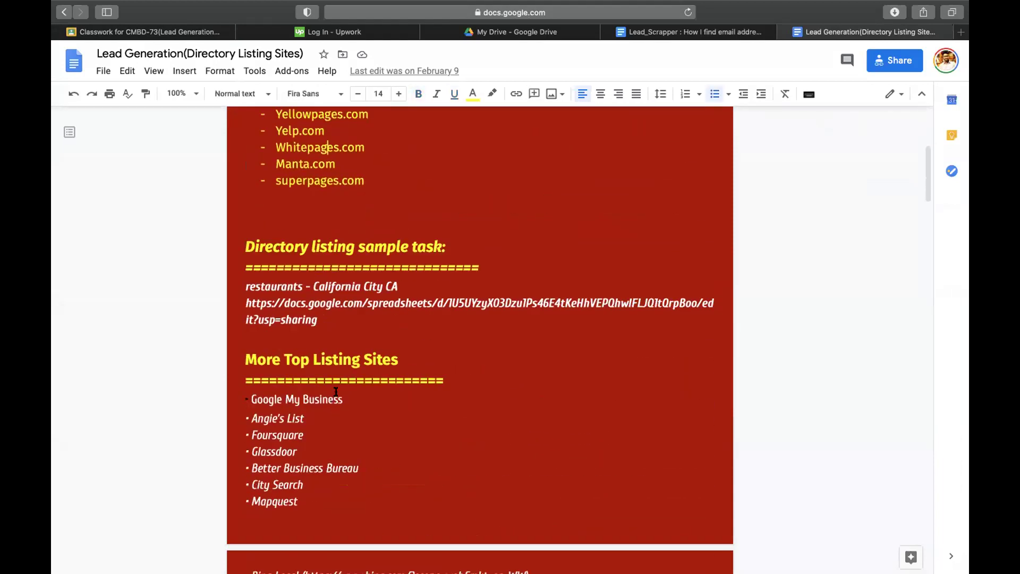
scroll(336, 391, "up", 2)
scroll(336, 392, "down", 7)
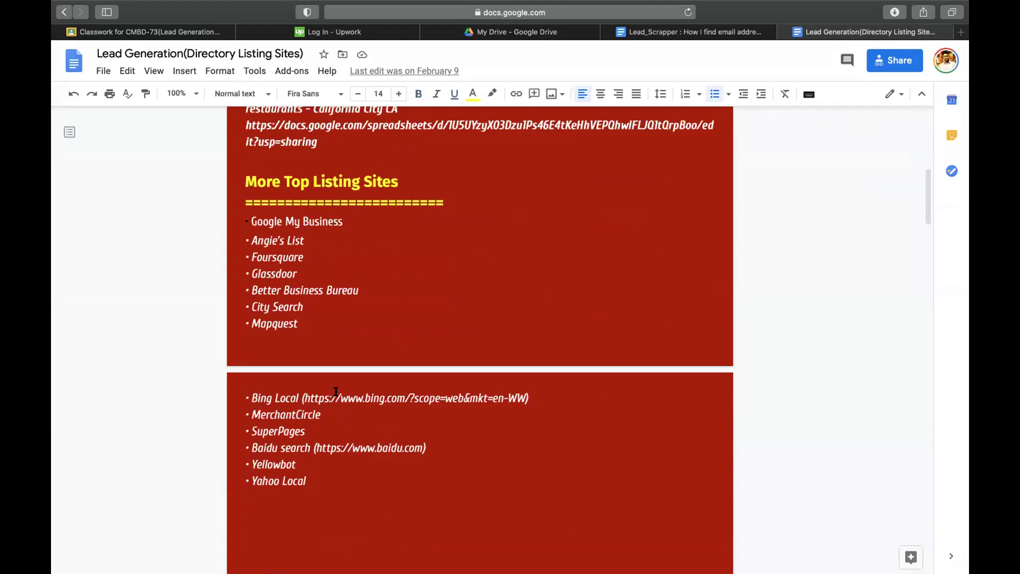
scroll(336, 391, "down", 7)
scroll(335, 392, "up", 12)
scroll(336, 391, "down", 14)
scroll(336, 391, "up", 15)
scroll(275, 269, "up", 5)
- Copy the Yelp.com entry and load it in a new browser tab
left_click_drag(274, 253, 362, 249)
left_click_drag(275, 268, 322, 266)
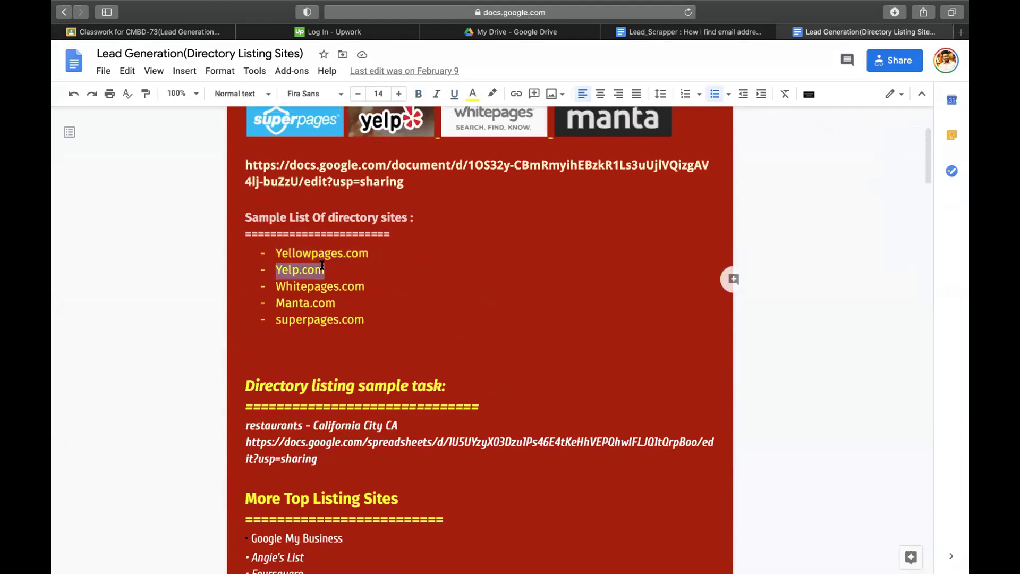
key("super+t")
type("yelp.com")
key("Return")
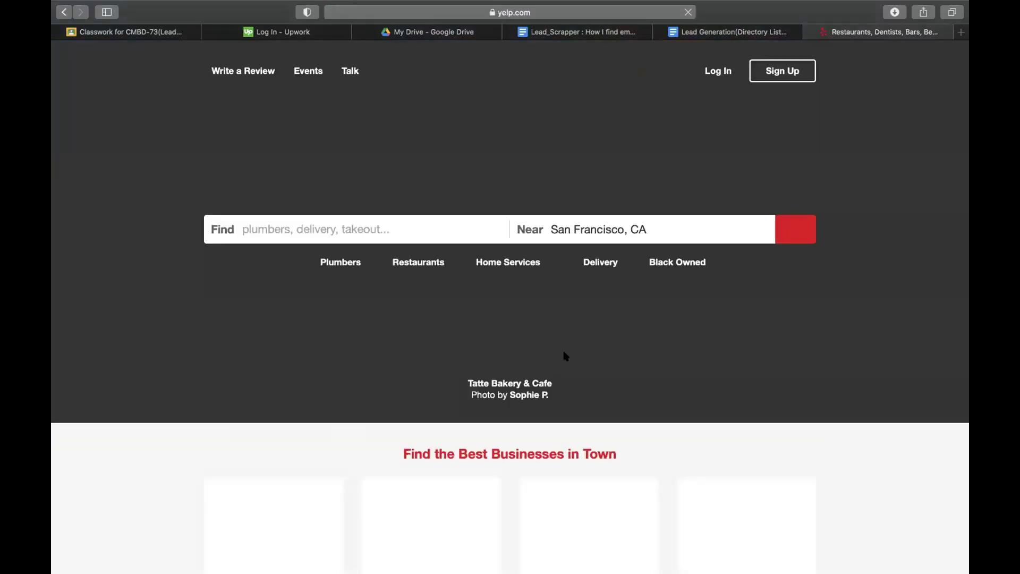
- Search Yelp for Restaurants near San Francisco, CA and review the results
left_click(369, 220)
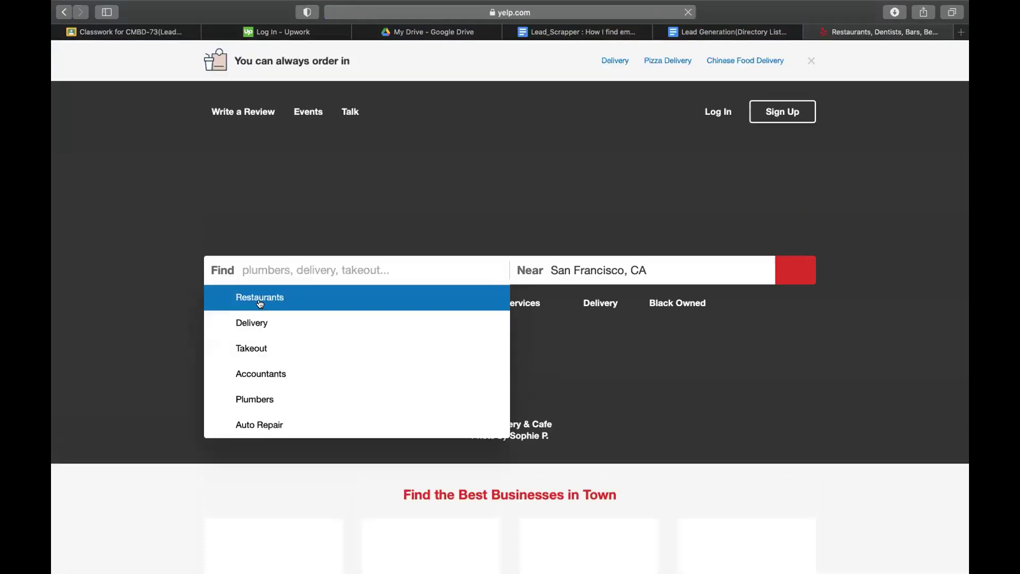
left_click(263, 298)
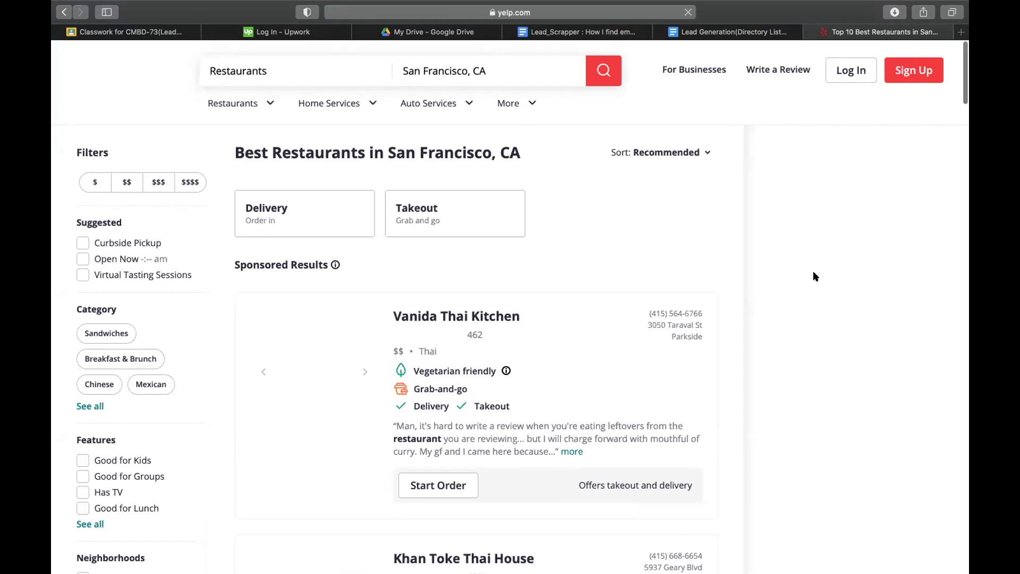
scroll(808, 265, "down", 2)
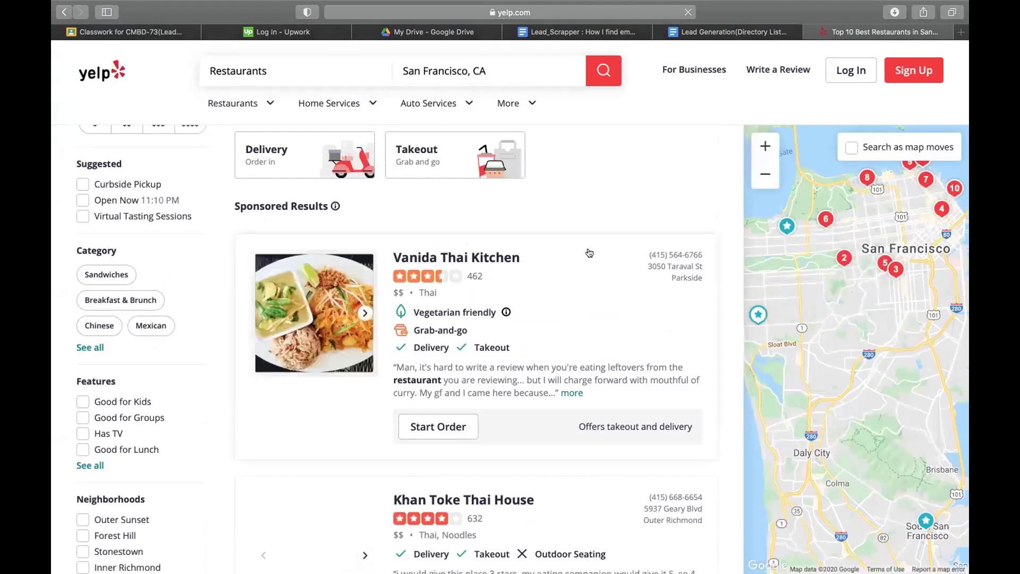
left_click(769, 31)
- Create a new Google Sheets spreadsheet in My Drive named 'directory listing assignment'
left_click(959, 32)
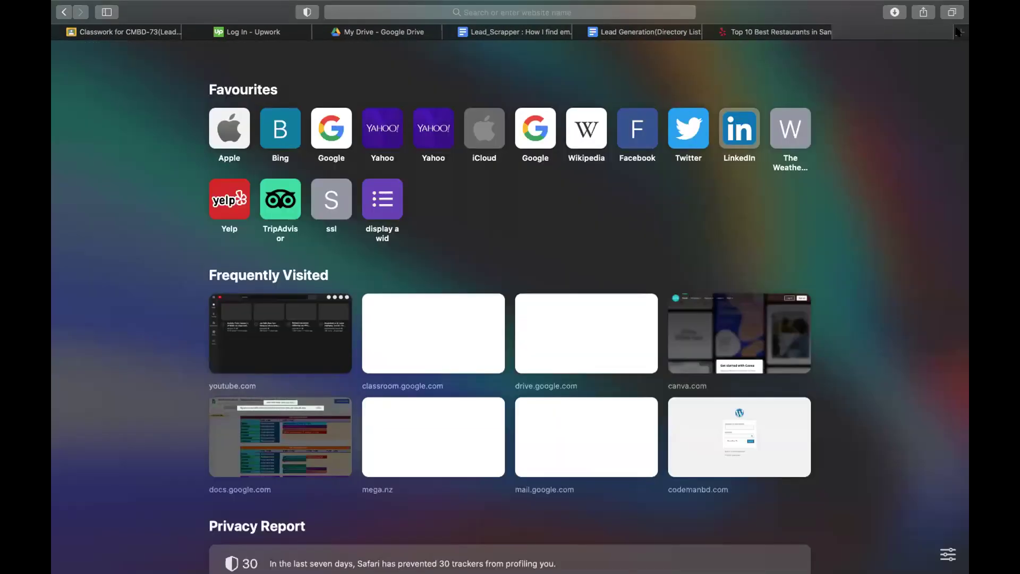
left_click(381, 32)
left_click(116, 102)
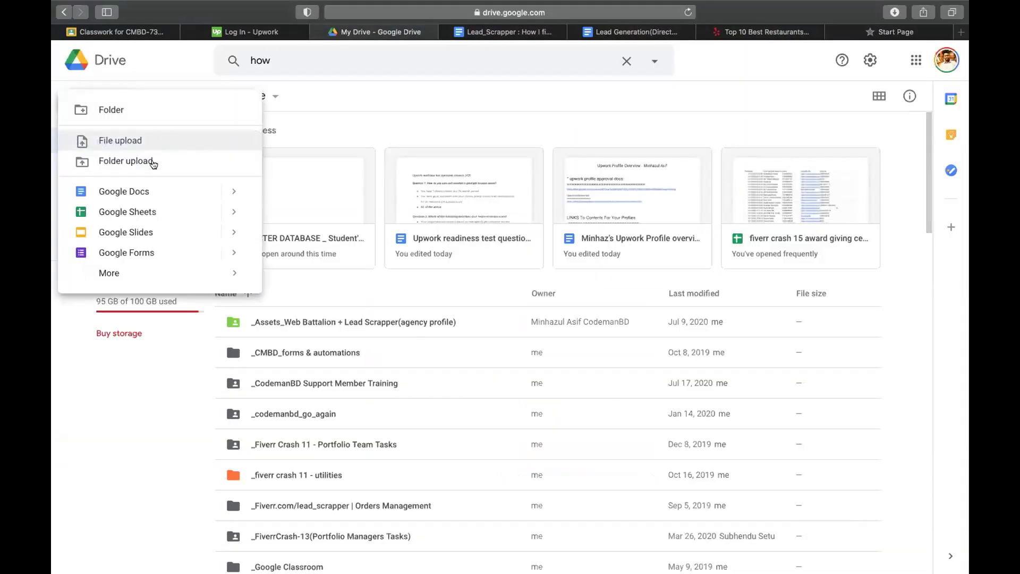
left_click(126, 208)
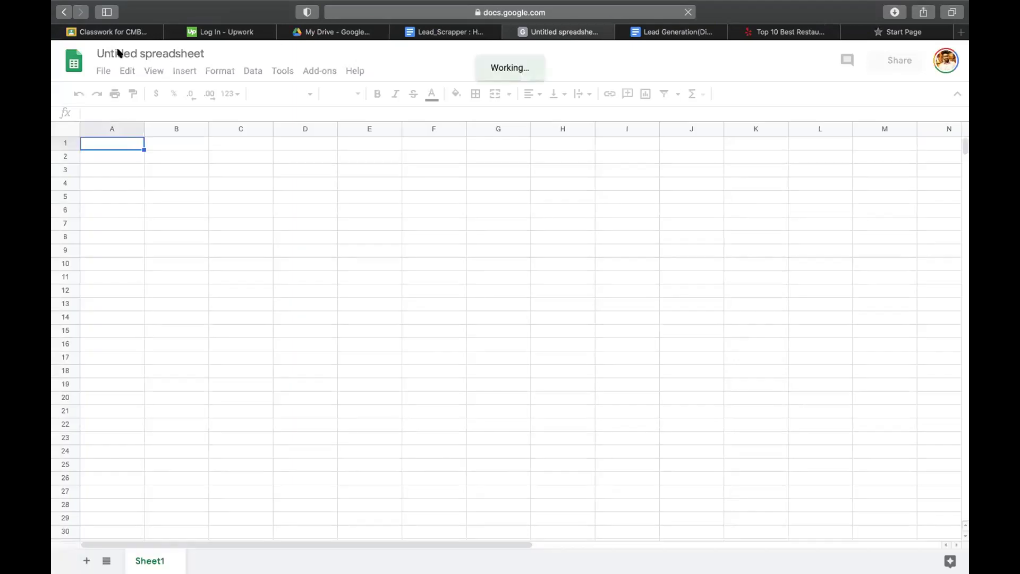
left_click(118, 50)
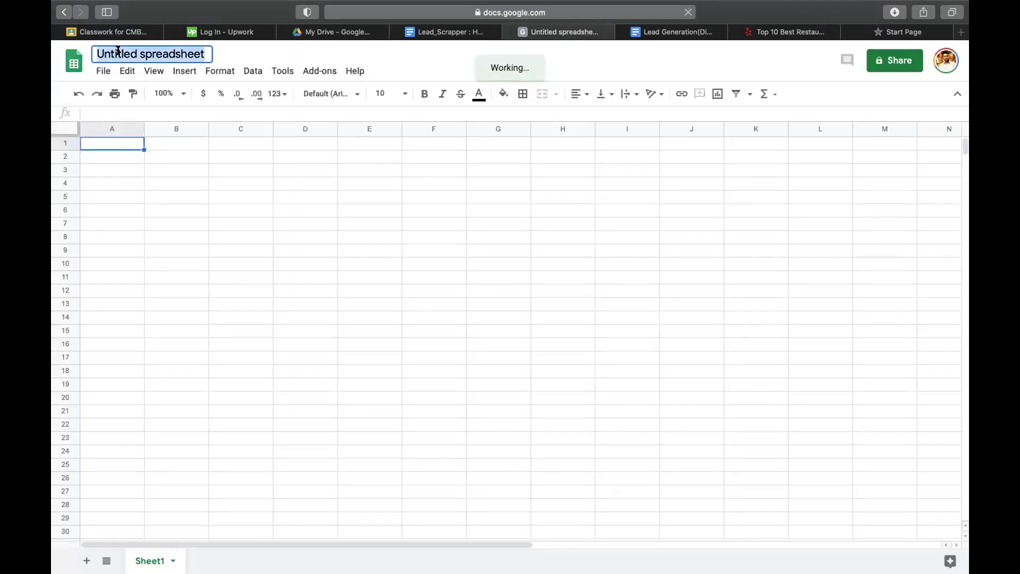
type("directory ")
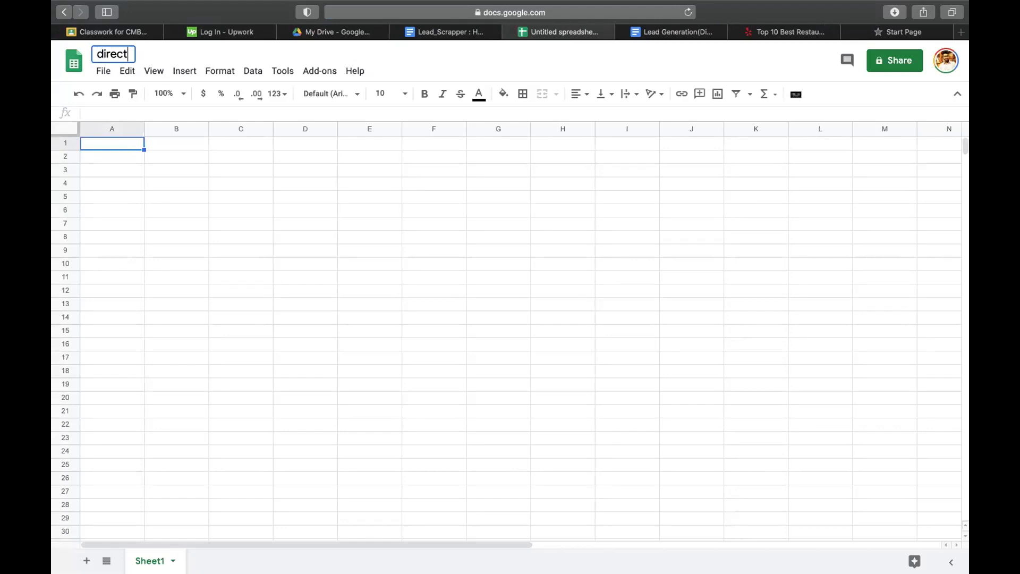
type("listing assignment")
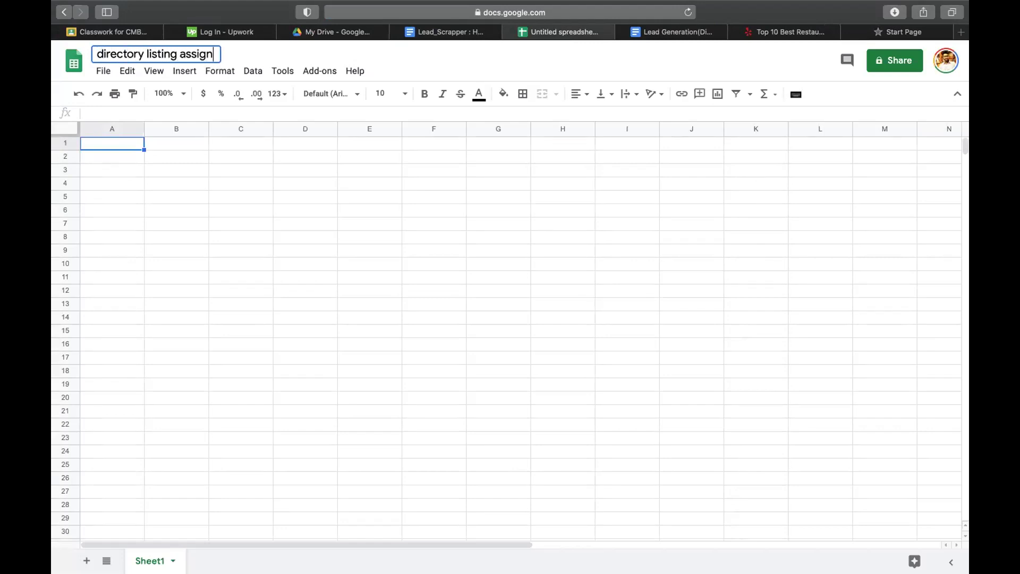
left_click(128, 144)
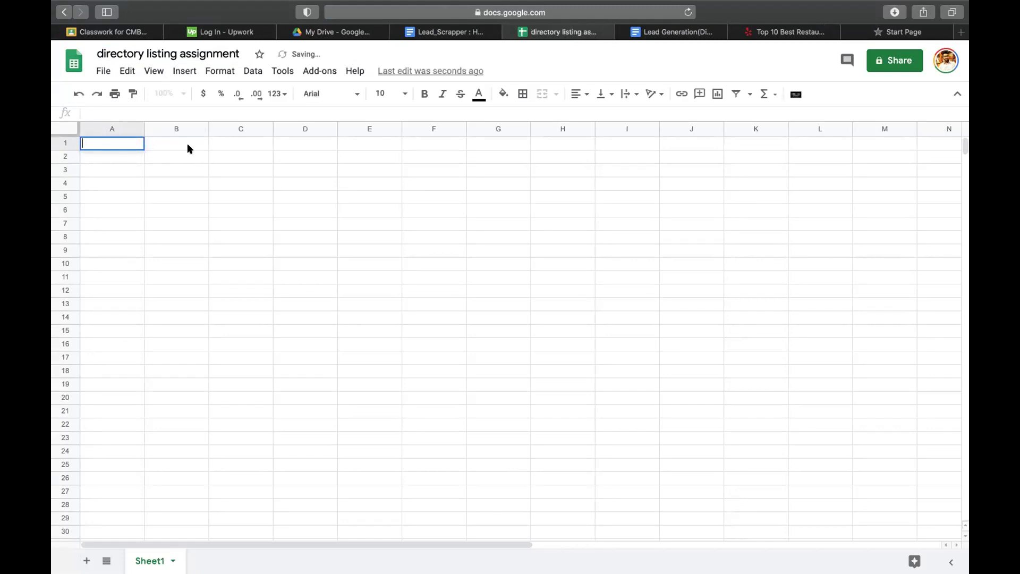
left_click(190, 146)
left_click(126, 148)
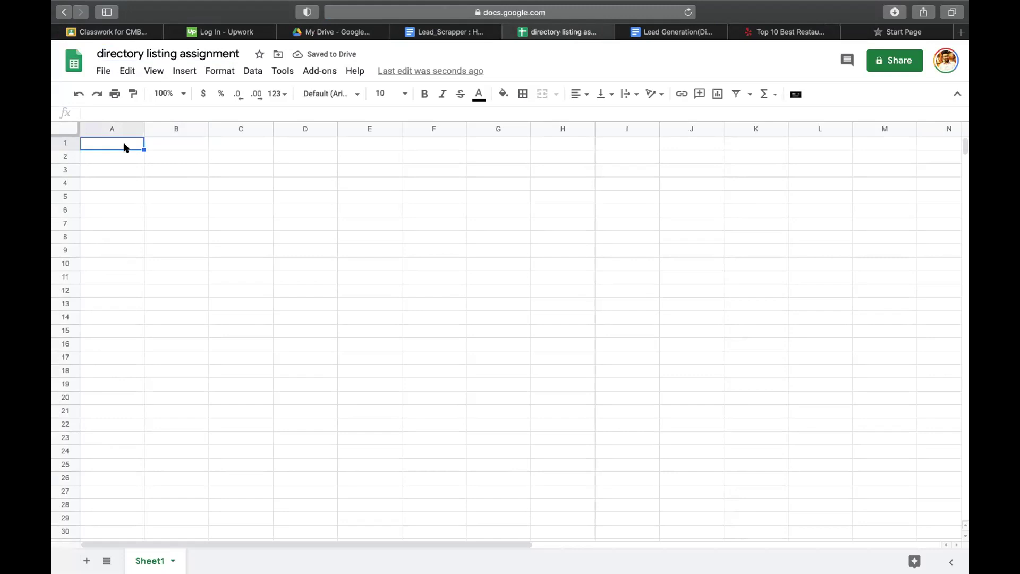
- Enter headers company, industry, location in A1:C1, with restaurant and California in B2:C2
type("company")
key("Tab")
type("in")
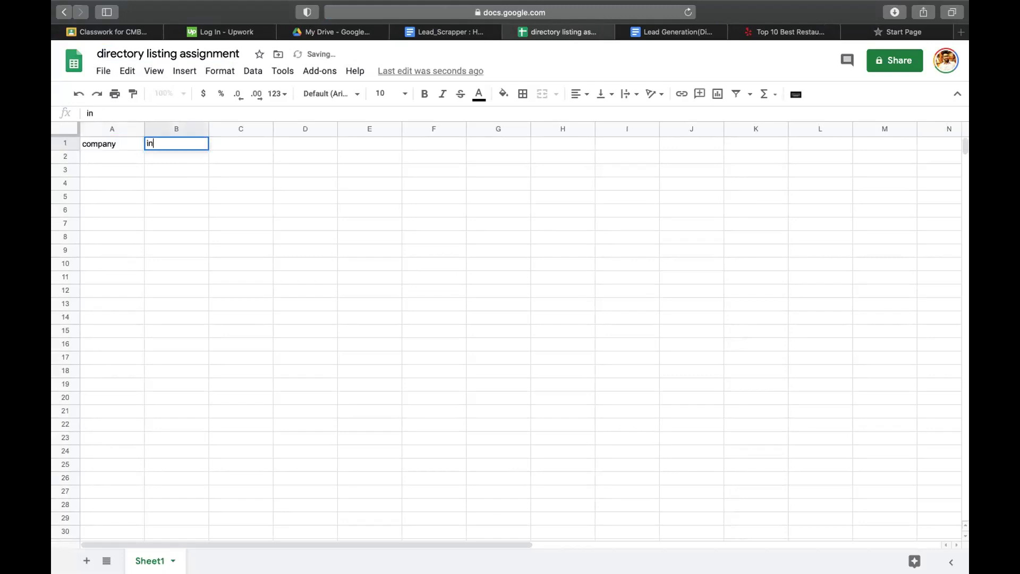
type("dustry")
key("Tab")
key("Down")
key("Left")
type("re")
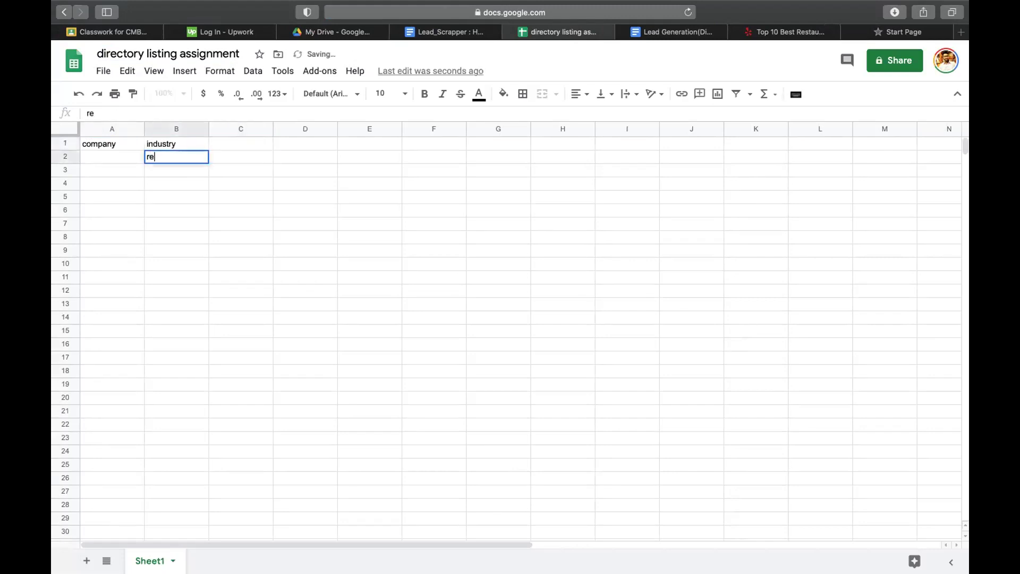
type("staurant")
key("Tab")
key("Up")
type("location")
key("Return")
type("California")
key("Right")
key("Up")
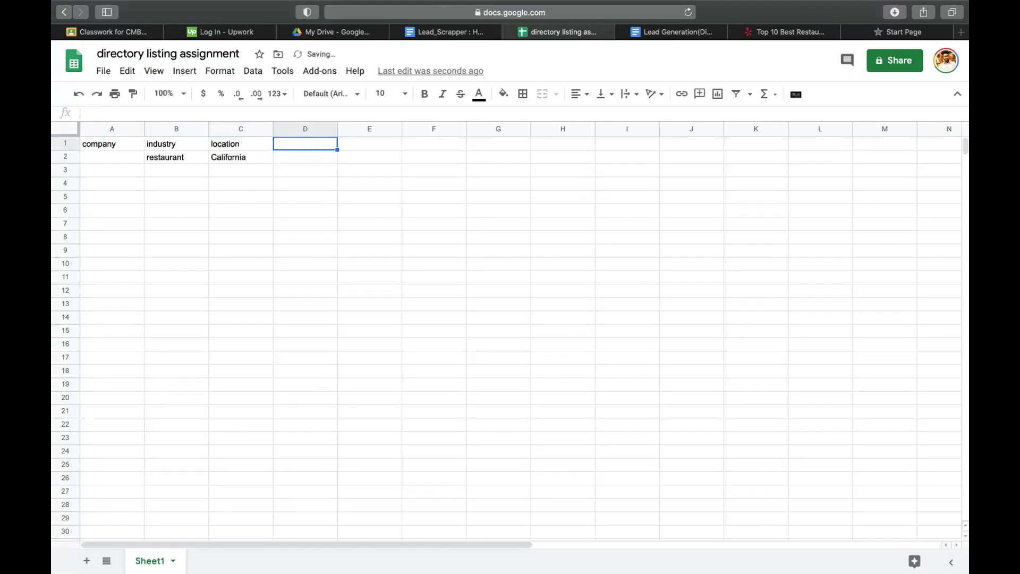
- Fill restaurant and California down through row 18
left_click_drag(154, 158, 271, 372)
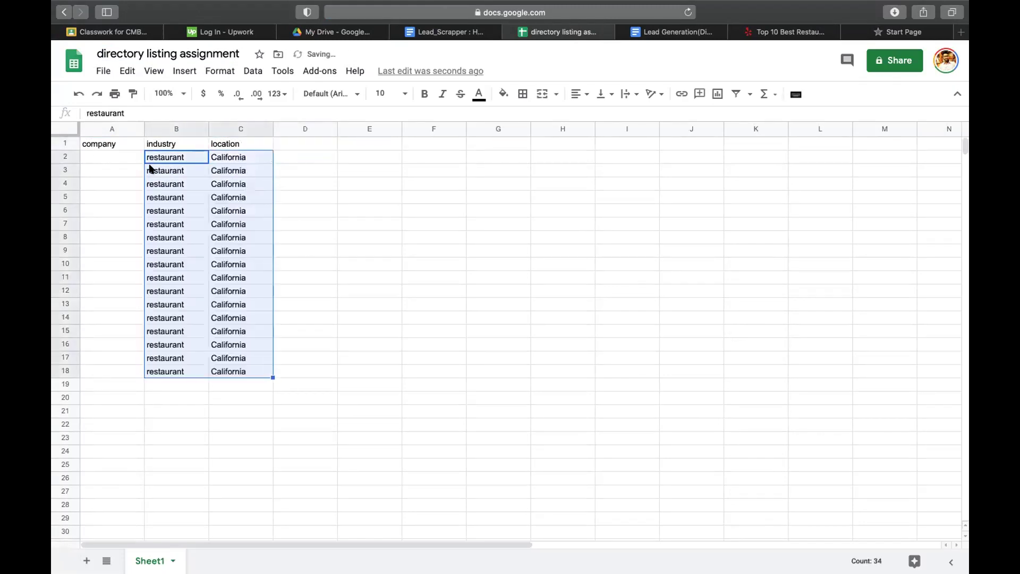
left_click(100, 156)
left_click(299, 147)
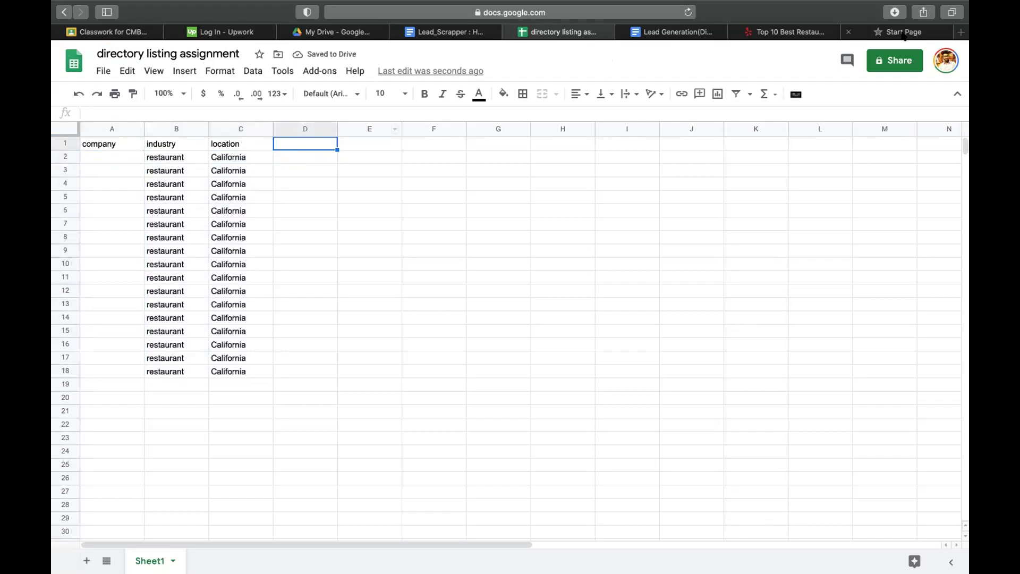
left_click(850, 35)
- Add phone and address headers in D1 and E1 of the lead sheet
left_click(848, 32)
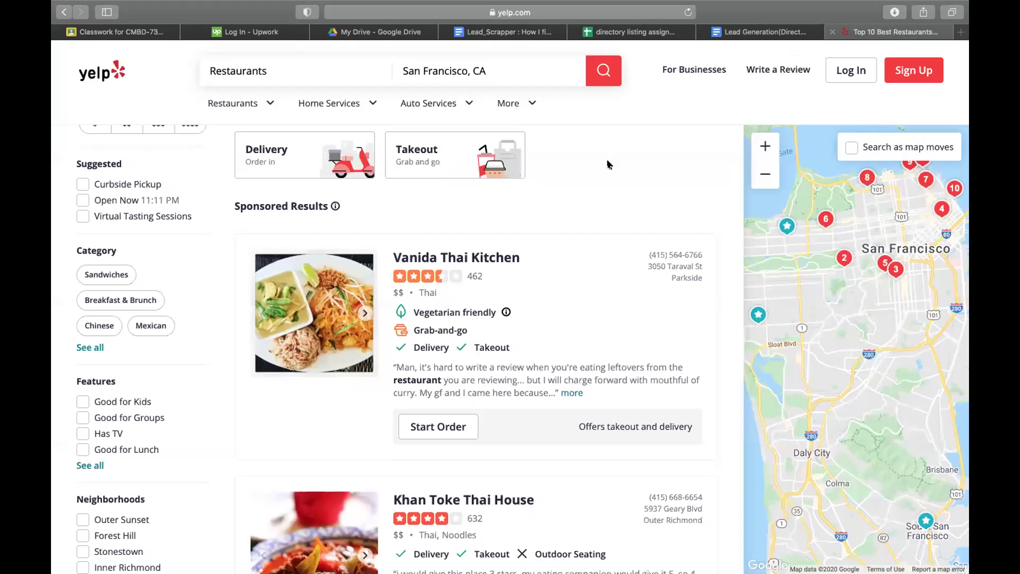
scroll(622, 287, "down", 1)
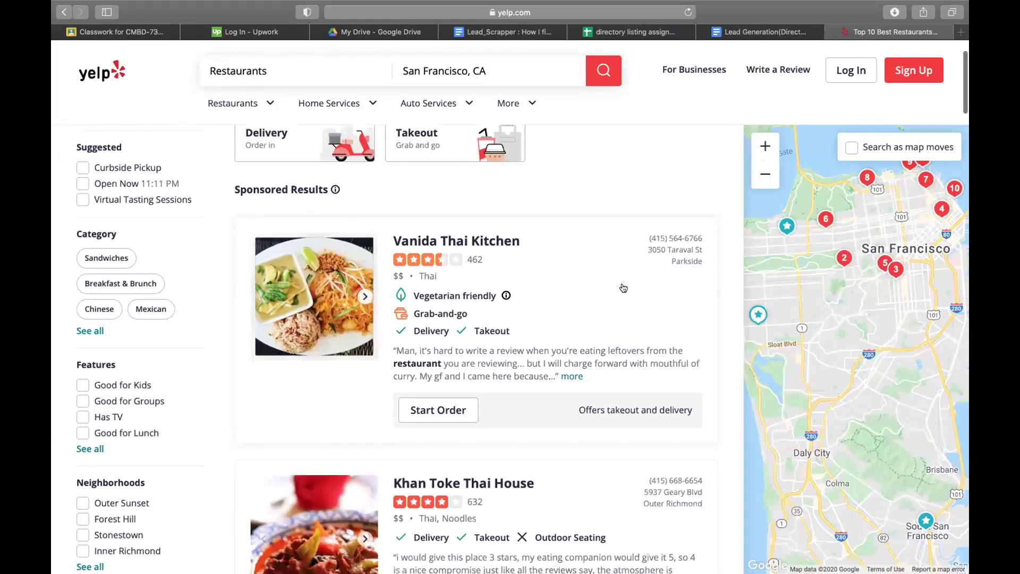
left_click(737, 31)
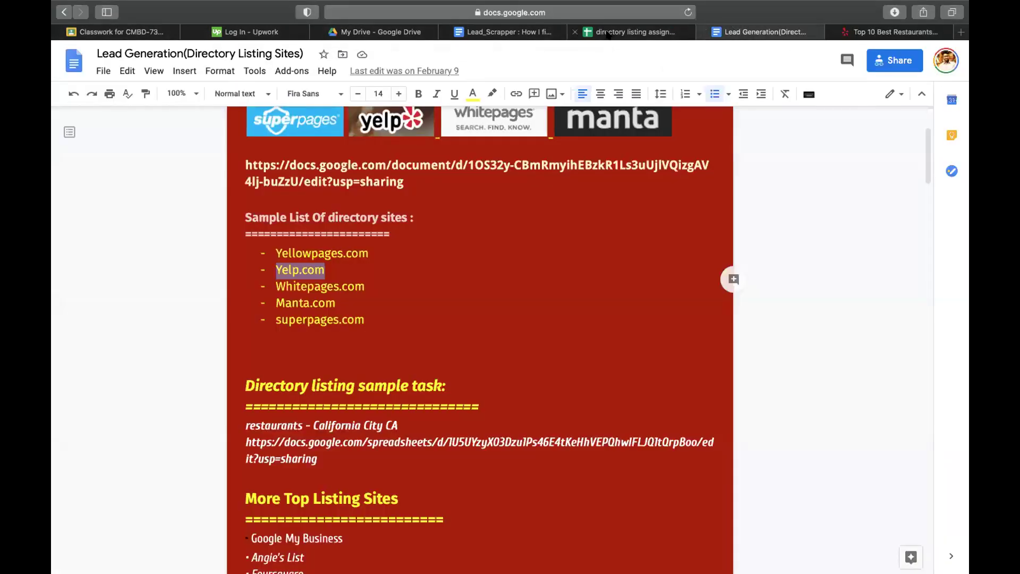
left_click(630, 32)
type("phone")
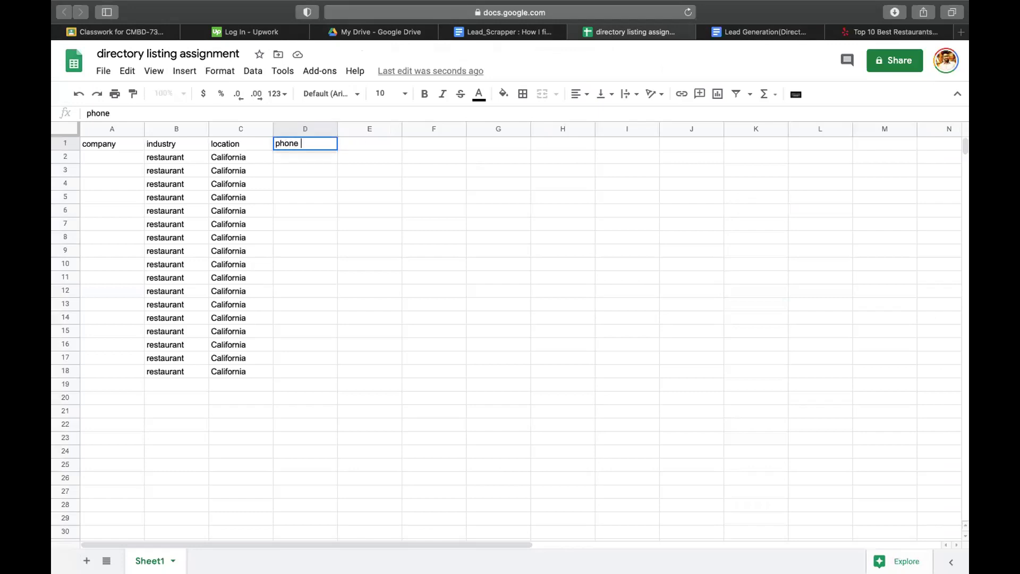
key("Tab")
type("address")
key("Return")
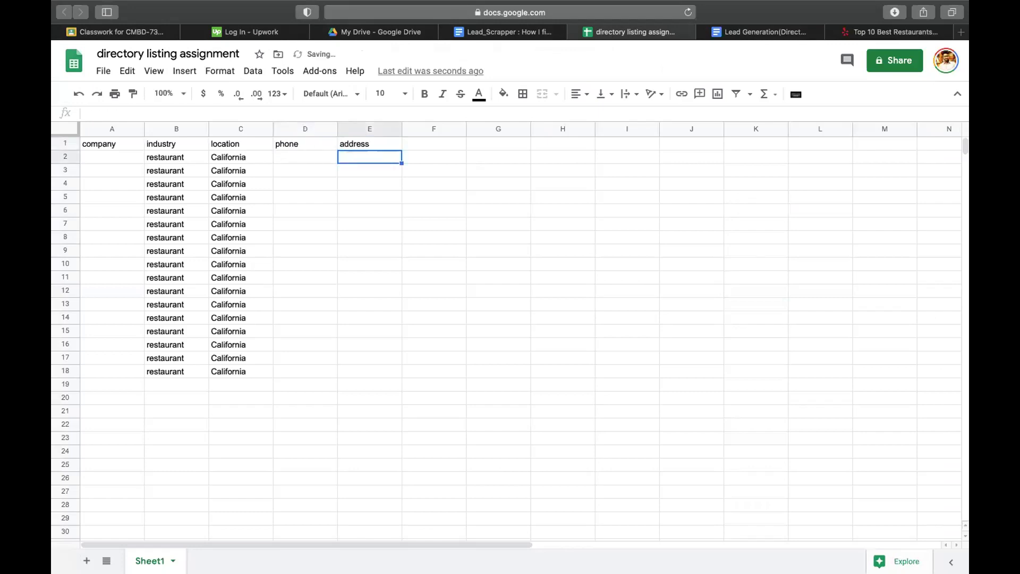
- Open the Vanida Thai Kitchen listing from the Yelp restaurant results
left_click(108, 162)
left_click(868, 26)
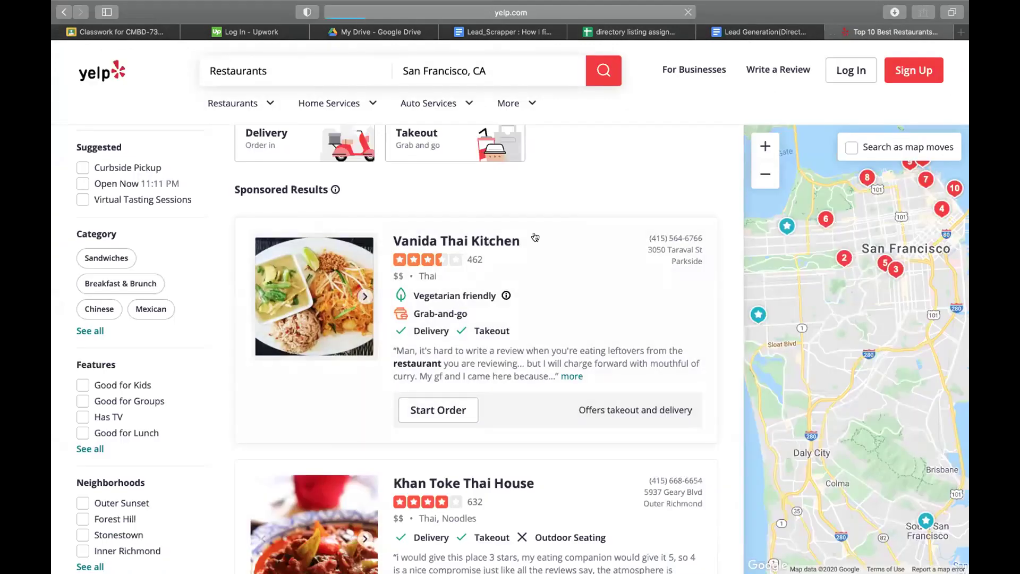
left_click(535, 234)
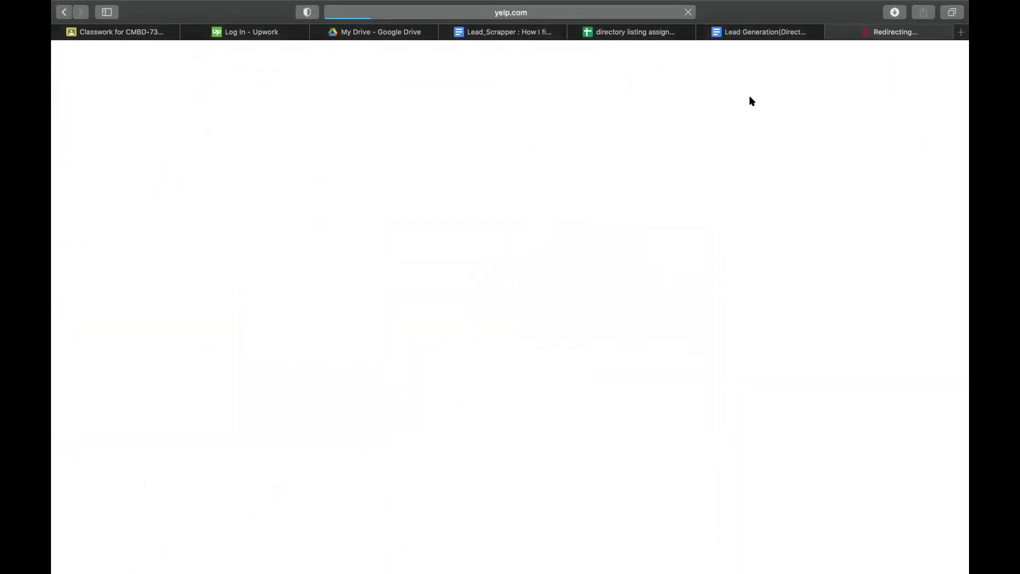
left_click(760, 33)
left_click(876, 34)
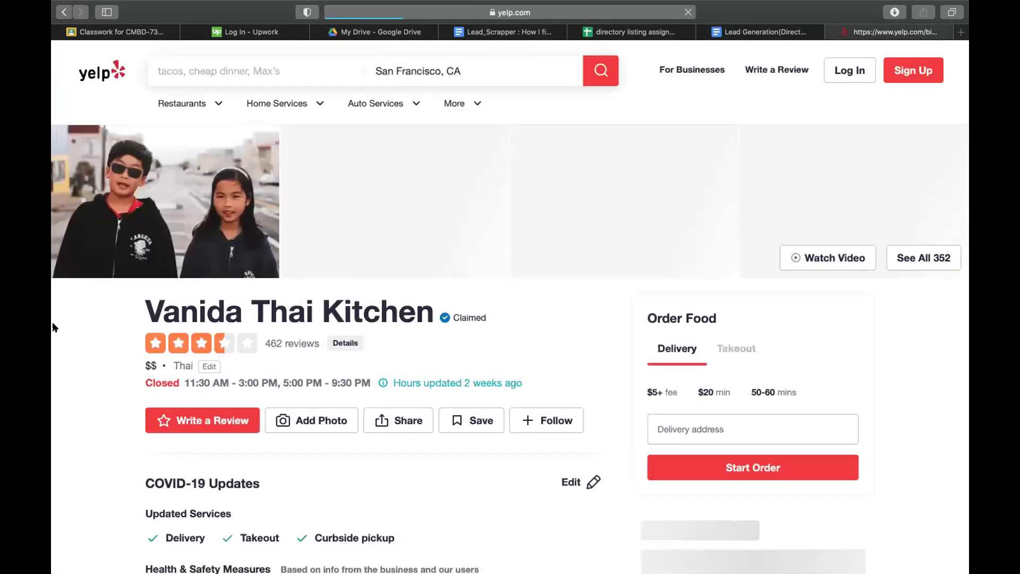
- Copy the name Vanida Thai Kitchen into A2 and widen column A to fit
left_click_drag(134, 306, 461, 308)
key("super+c")
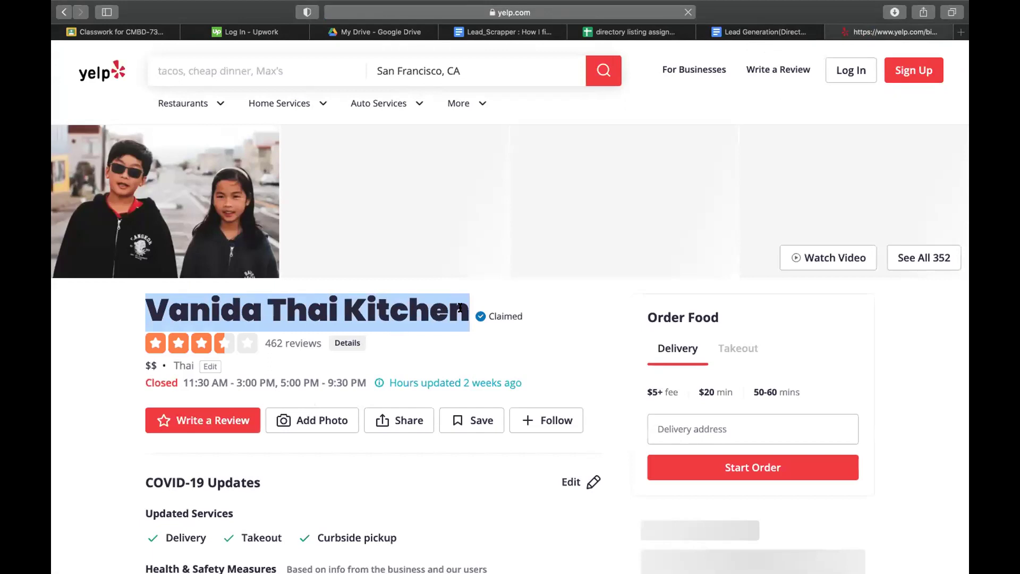
left_click(632, 32)
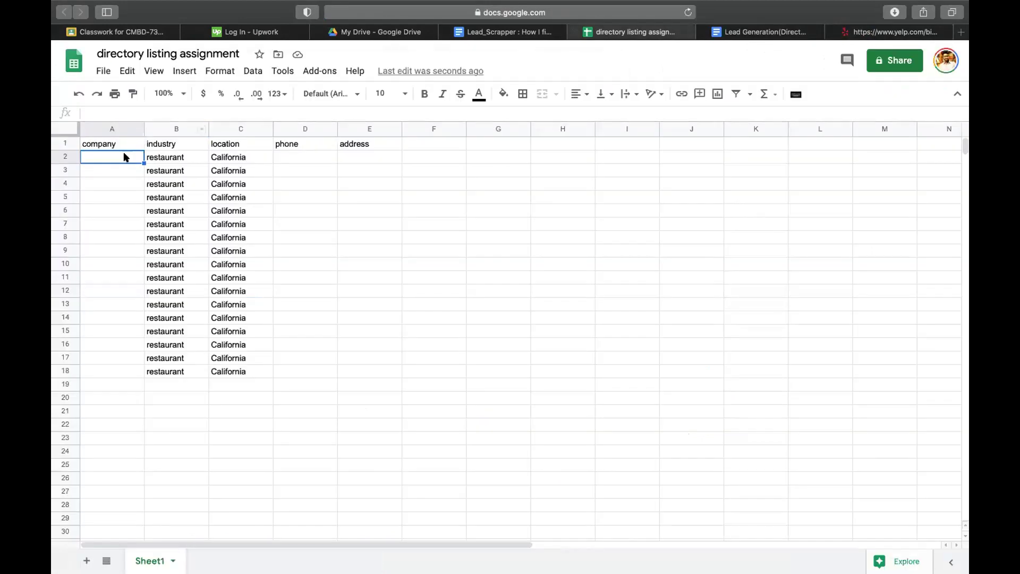
key("super+v")
left_click(310, 159)
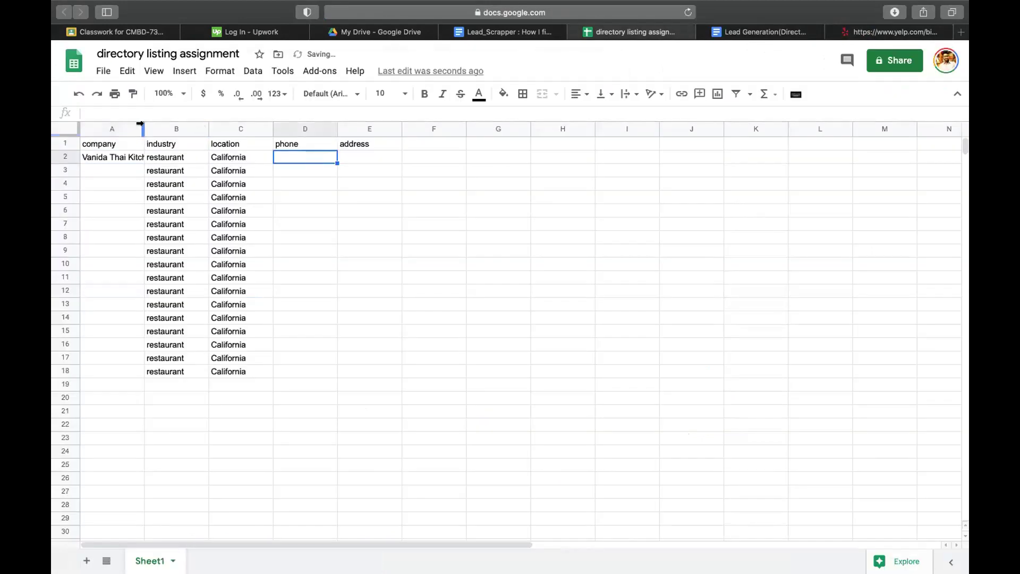
double_click(144, 129)
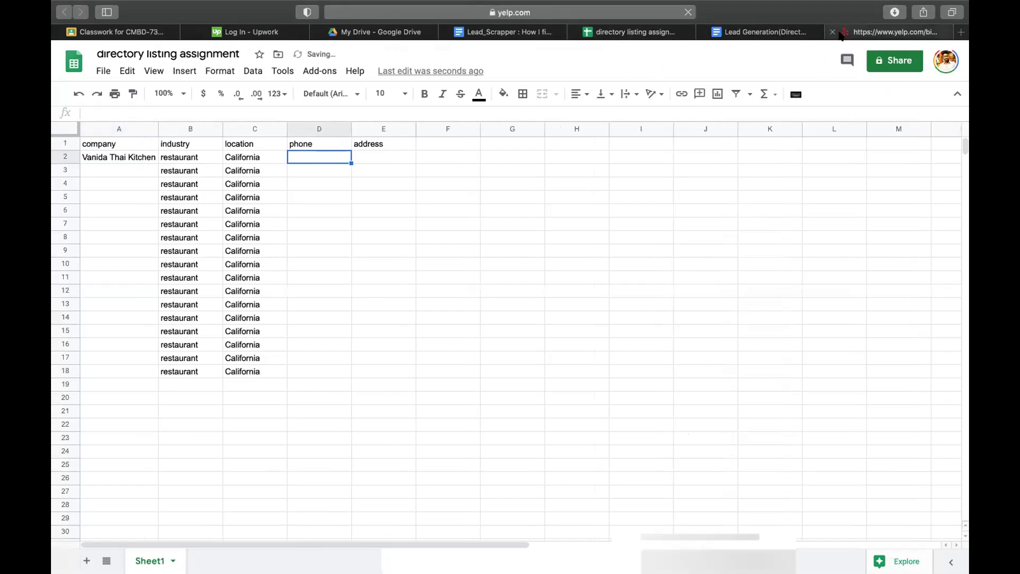
- Copy the restaurant's phone number from Yelp into D2
left_click(842, 33)
scroll(356, 372, "down", 3)
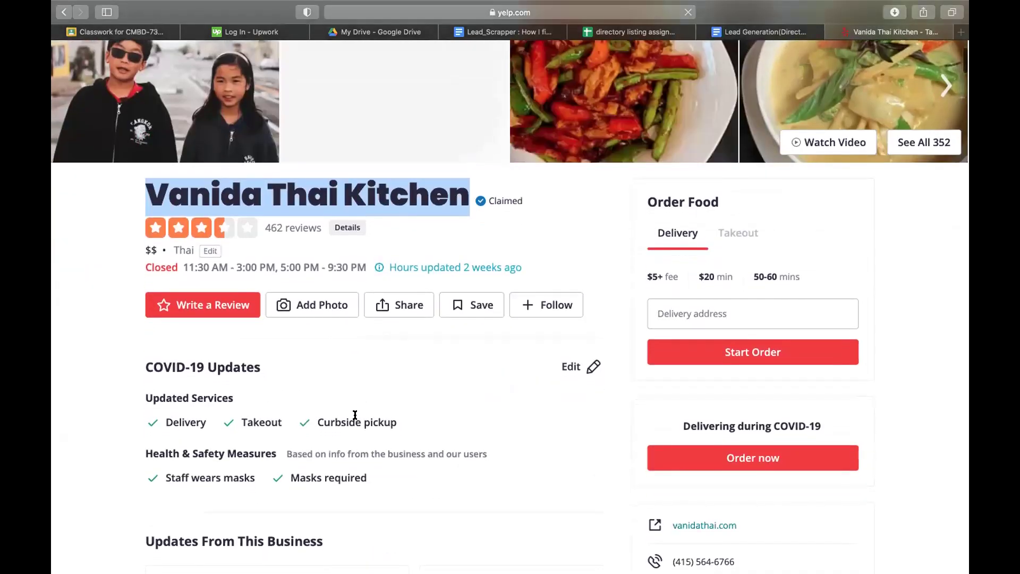
scroll(355, 415, "down", 4)
scroll(355, 418, "down", 10)
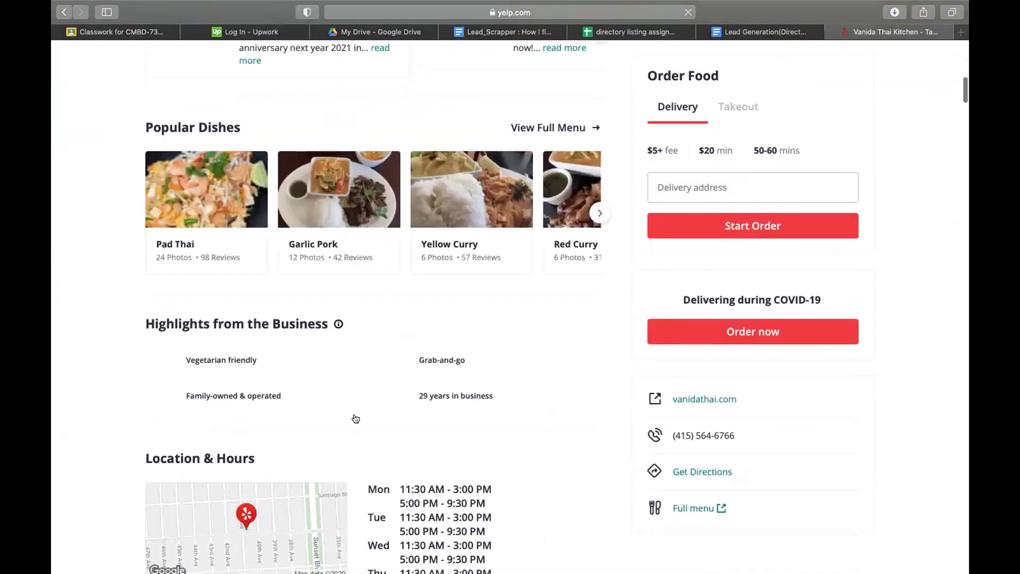
scroll(282, 339, "down", 8)
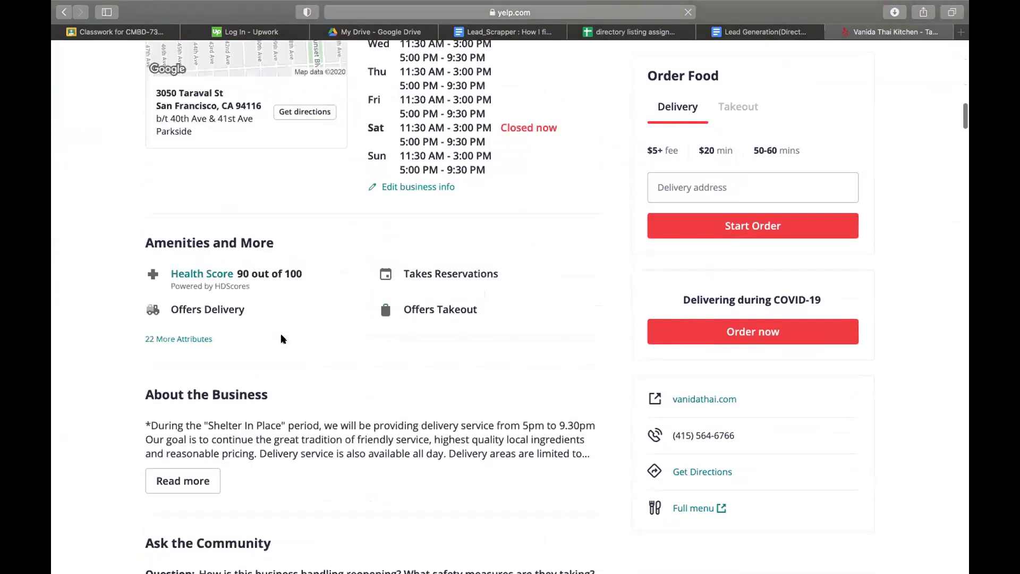
scroll(360, 409, "down", 1)
scroll(359, 409, "down", 18)
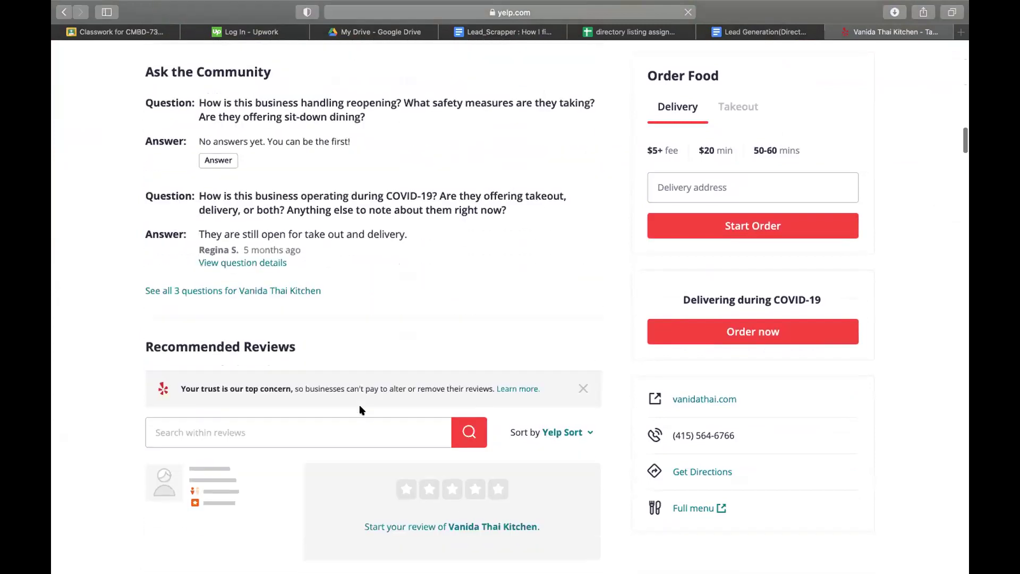
scroll(360, 407, "down", 3)
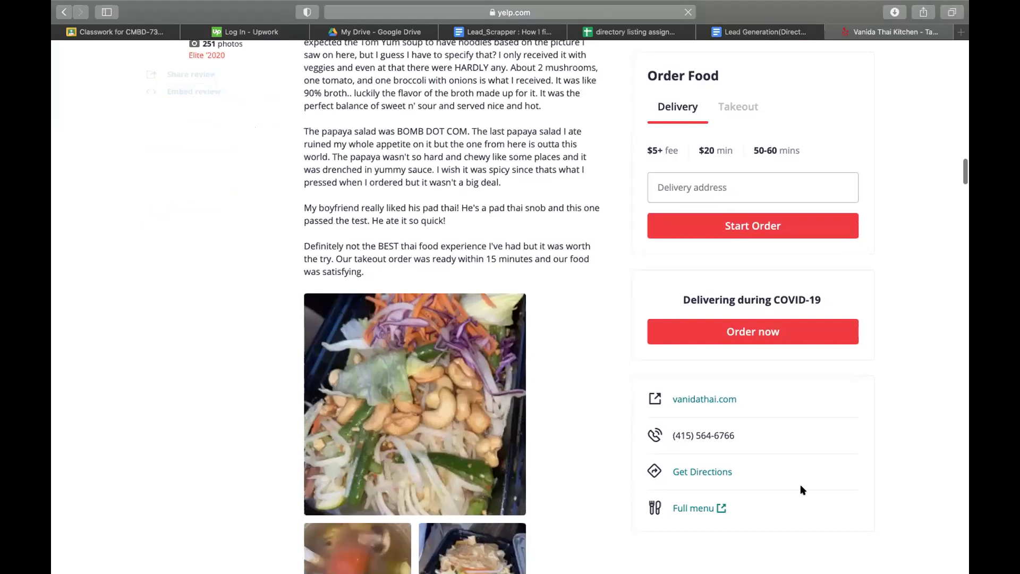
left_click_drag(742, 435, 671, 432)
key("super+c")
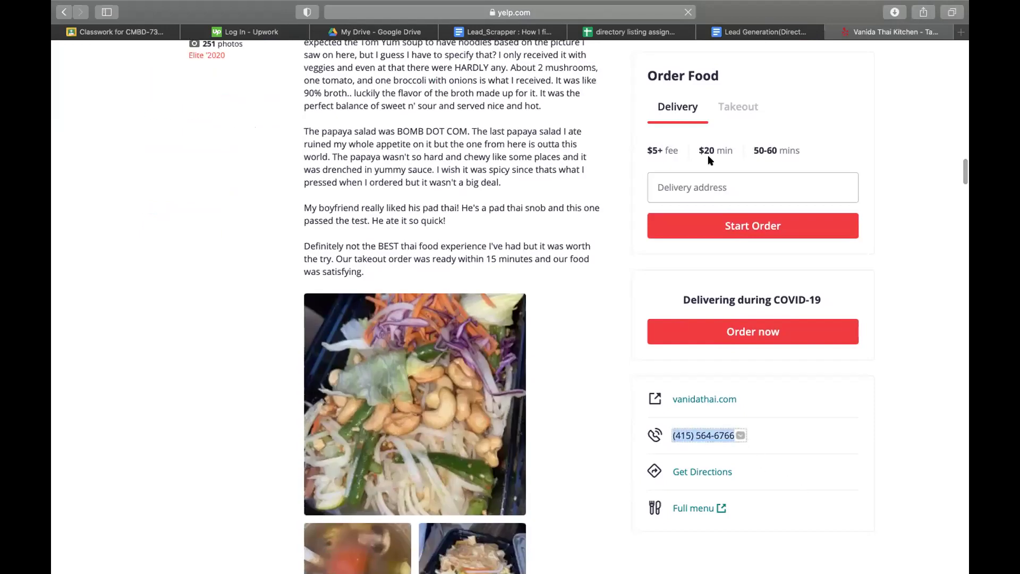
left_click(645, 31)
key("super+v")
- Add a 'website' header in F1, paste vanidathai.com into F2 and widen column F
left_click(854, 34)
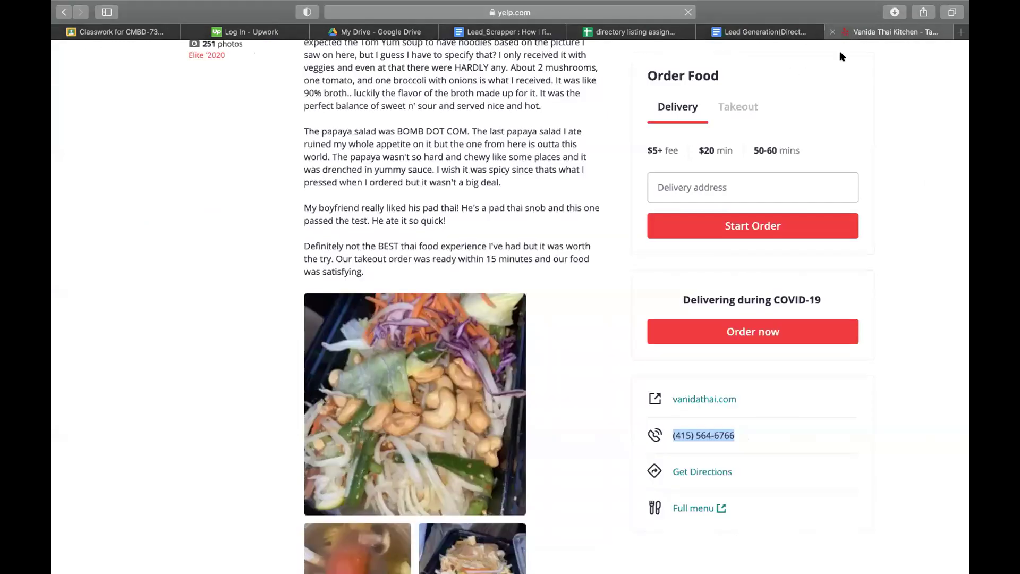
left_click_drag(766, 394, 672, 388)
key("super+c")
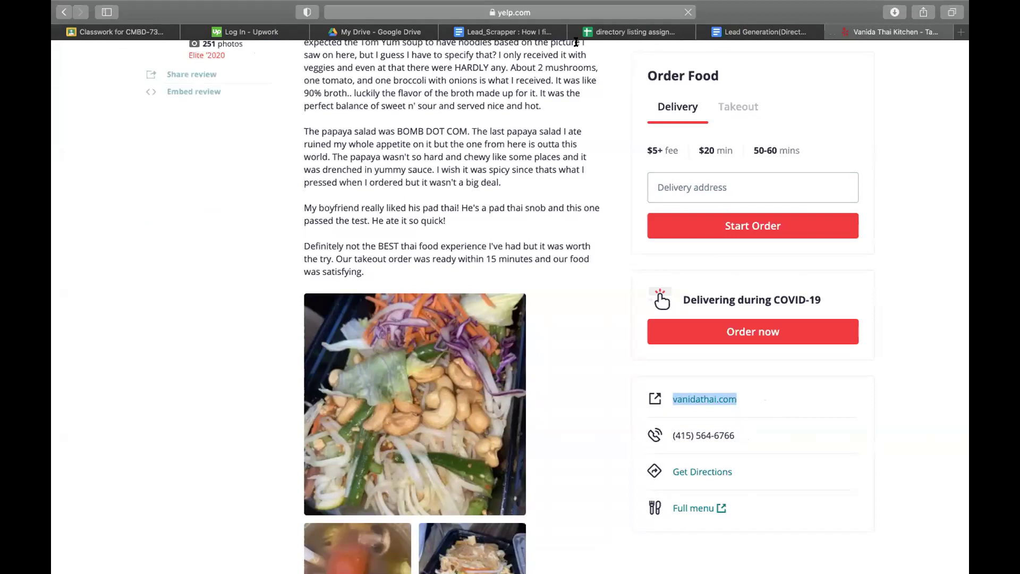
left_click(632, 32)
left_click(428, 141)
type("website")
key("Return")
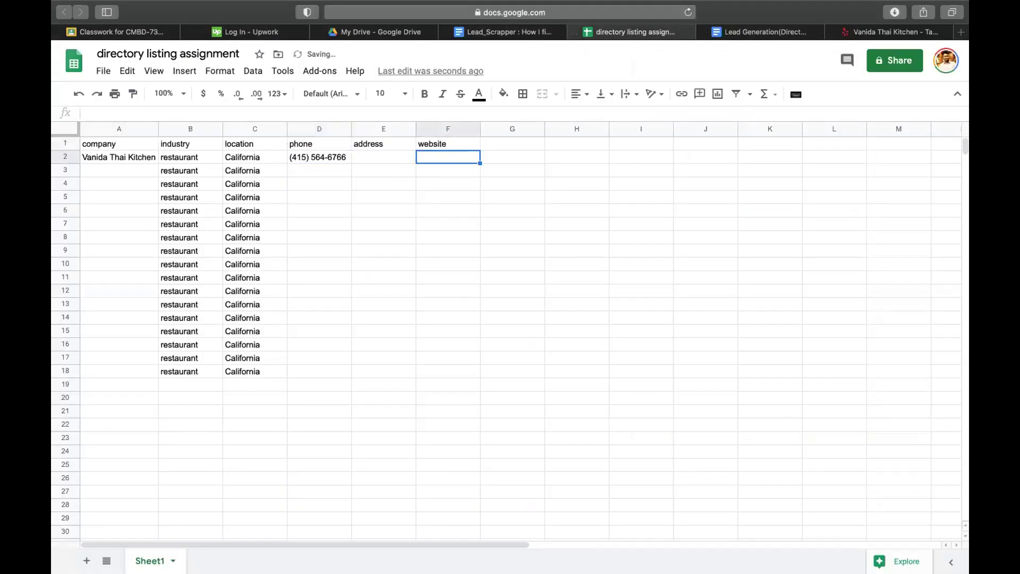
key("super+v")
left_click_drag(476, 132, 543, 132)
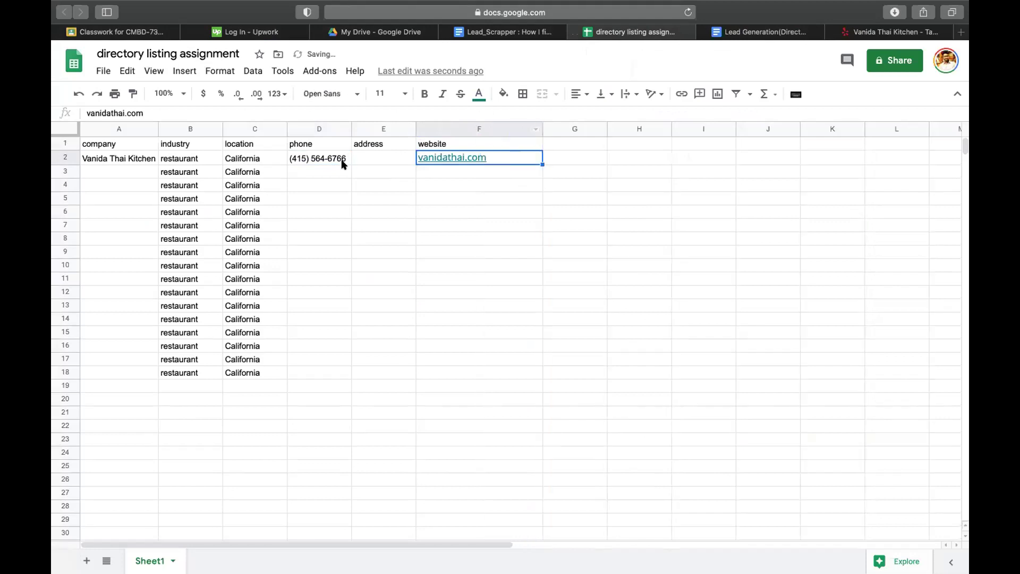
- Select E2 and return to the Yelp listing to locate the restaurant's address
left_click(401, 154)
left_click(887, 32)
scroll(860, 246, "up", 3)
scroll(861, 247, "up", 2)
left_click(900, 446)
scroll(900, 446, "down", 4)
scroll(899, 443, "up", 9)
scroll(897, 440, "up", 15)
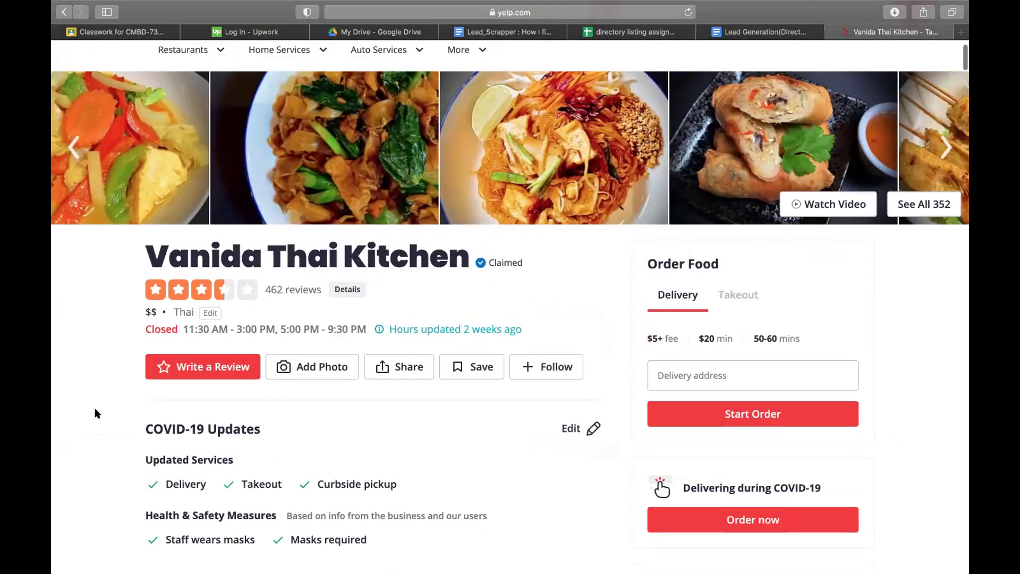
- Copy Vanida Thai Kitchen's street address from Yelp into cell E2
scroll(81, 431, "down", 5)
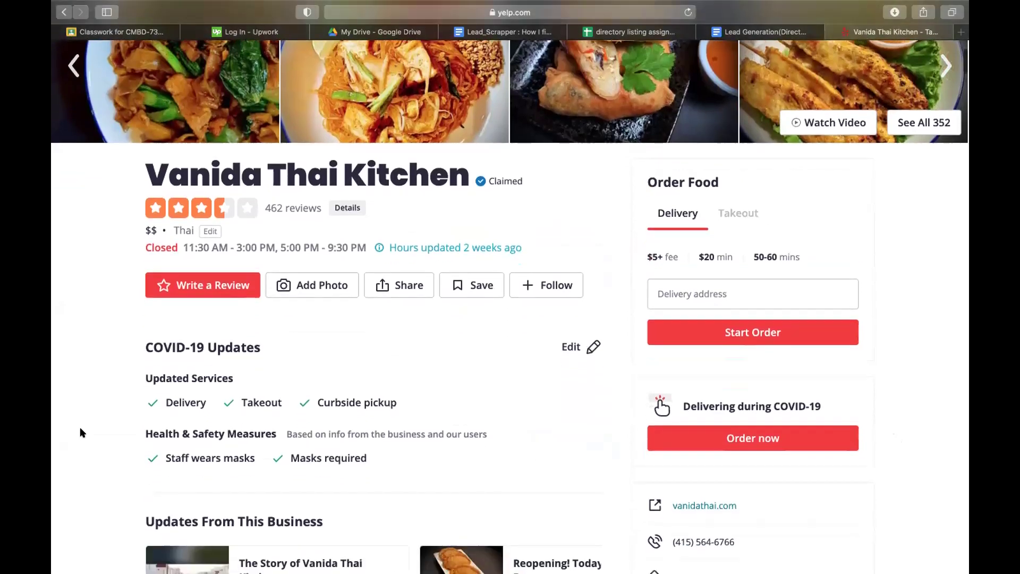
scroll(465, 287, "down", 7)
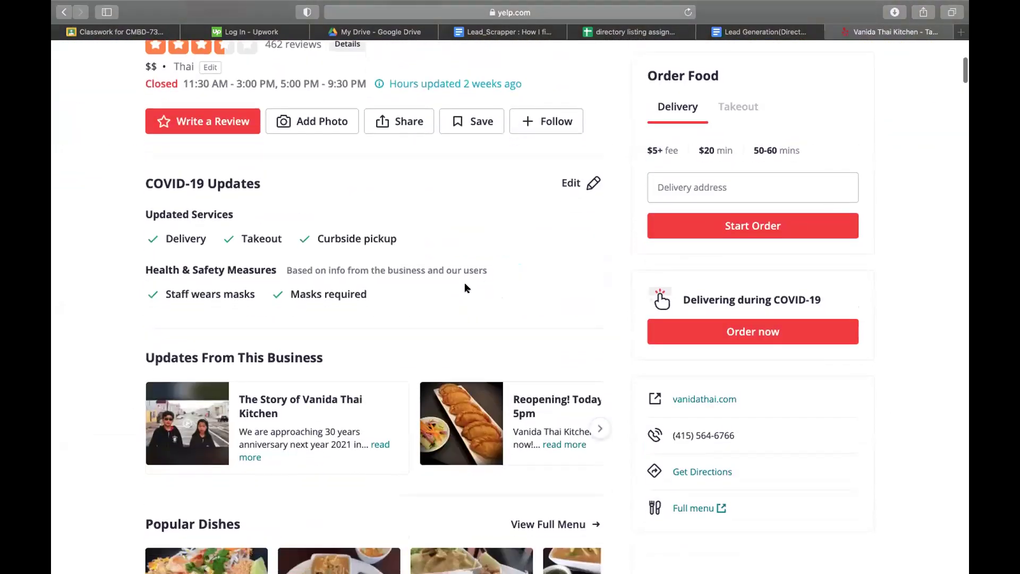
scroll(465, 288, "down", 8)
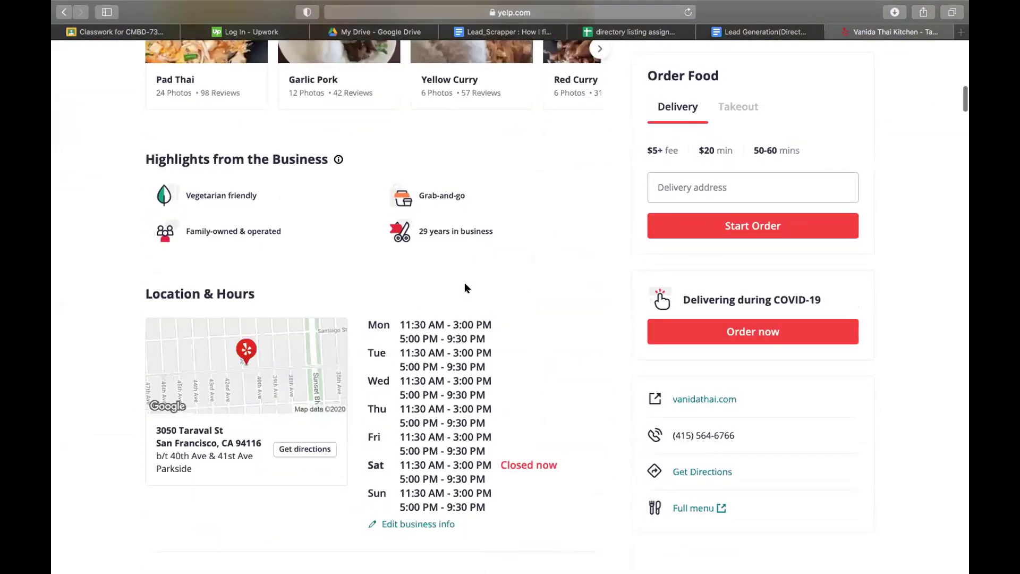
scroll(465, 288, "up", 1)
left_click_drag(263, 236, 152, 220)
key("cmd+c")
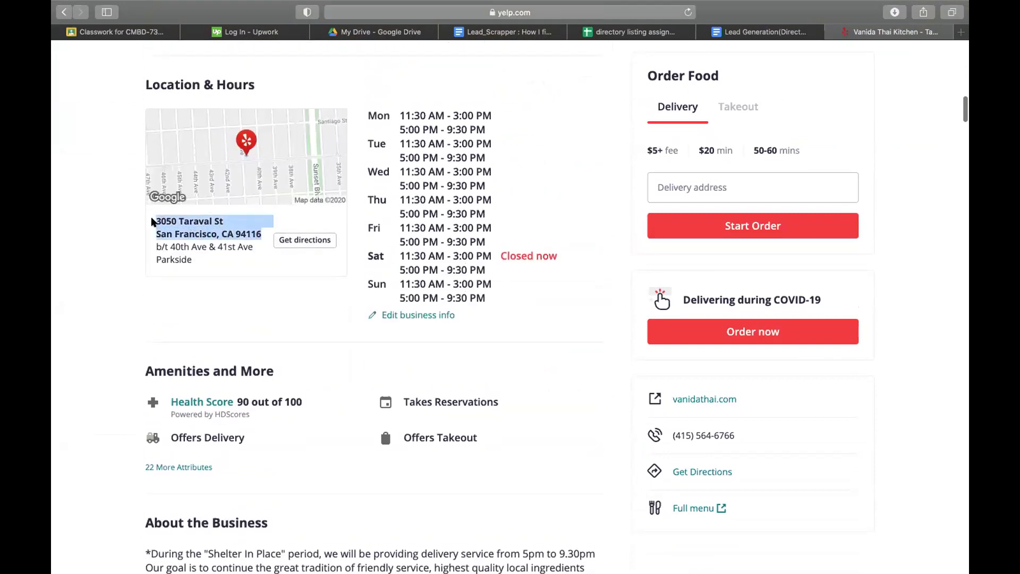
left_click(614, 33)
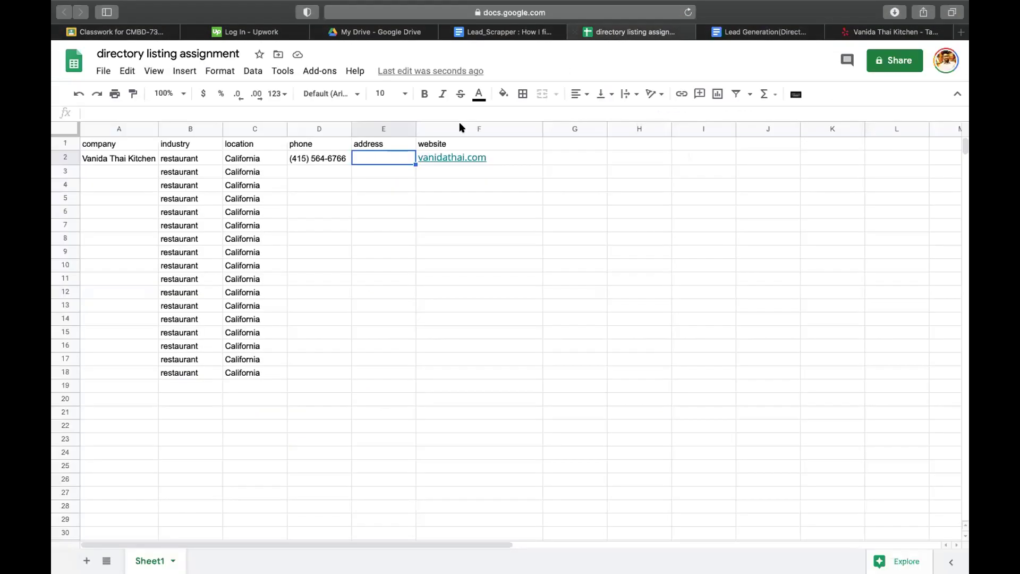
double_click(391, 155)
key("cmd+v")
left_click(597, 254)
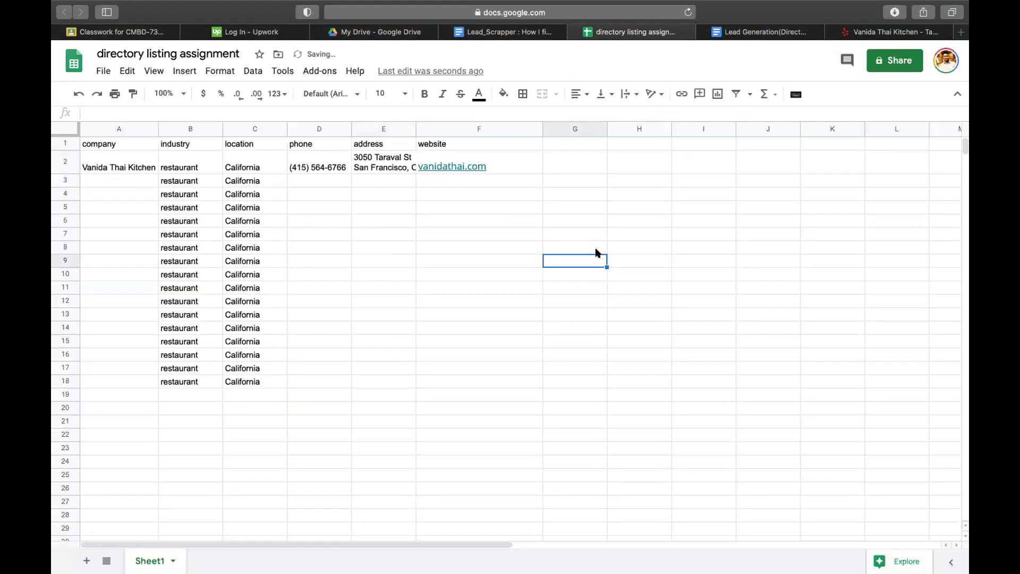
- Widen the address column E so the full address shows
left_click(411, 129)
left_click(358, 252)
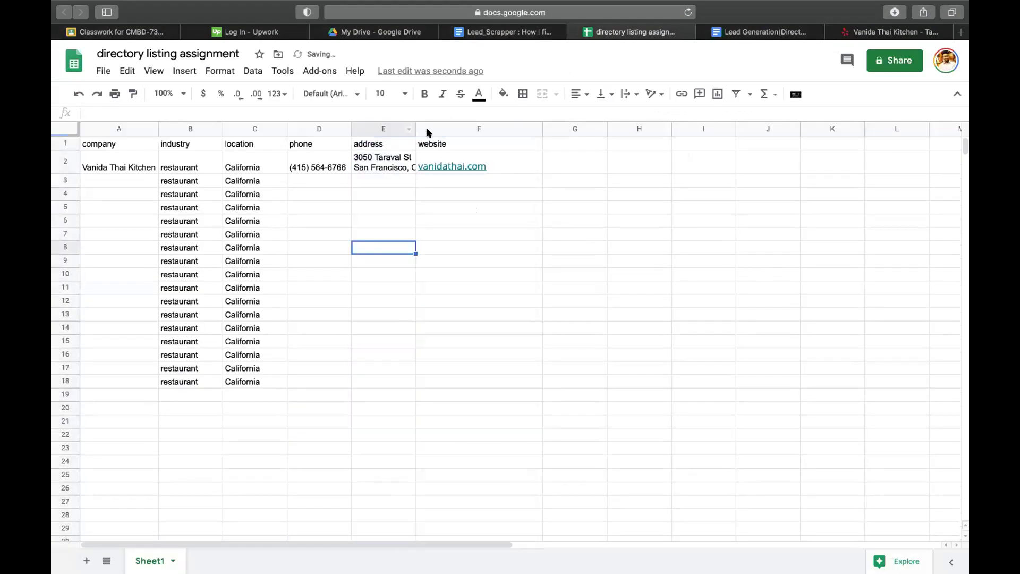
left_click_drag(415, 130, 635, 129)
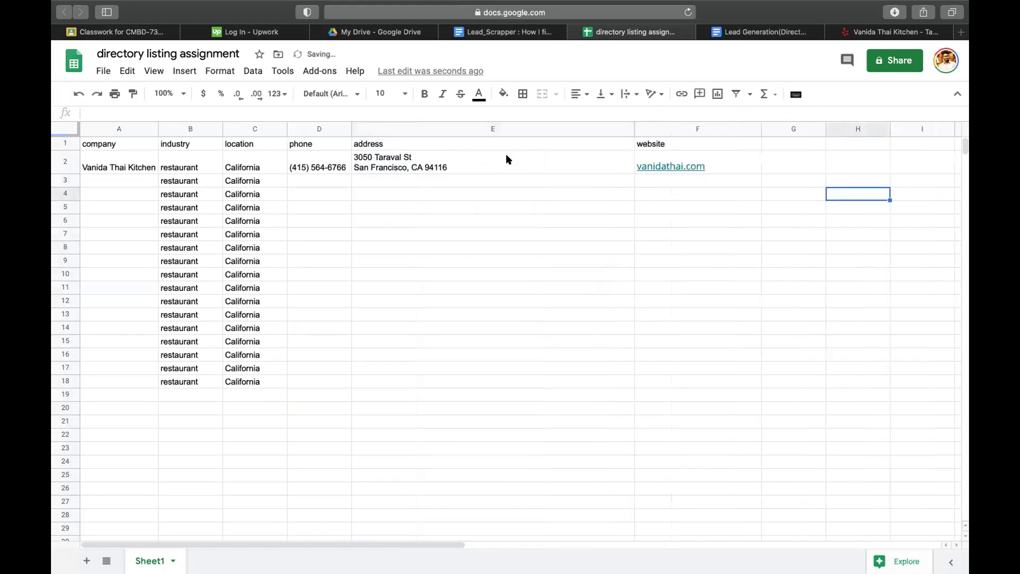
left_click(456, 169)
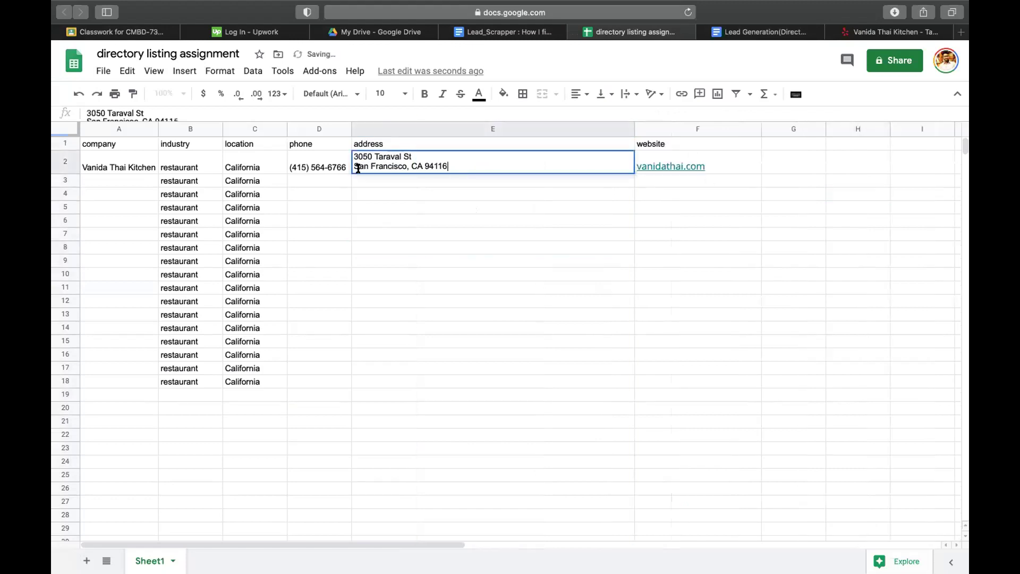
left_click(385, 217)
left_click(353, 164)
left_click(385, 221)
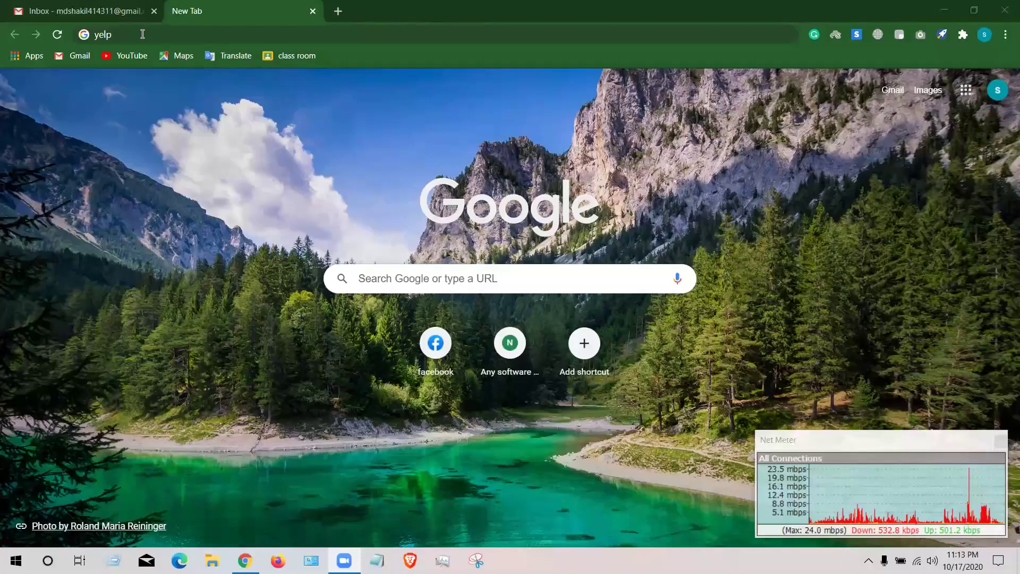
- Correct the address-bar entry to yelp.com and load Yelp's home page
left_click(141, 29)
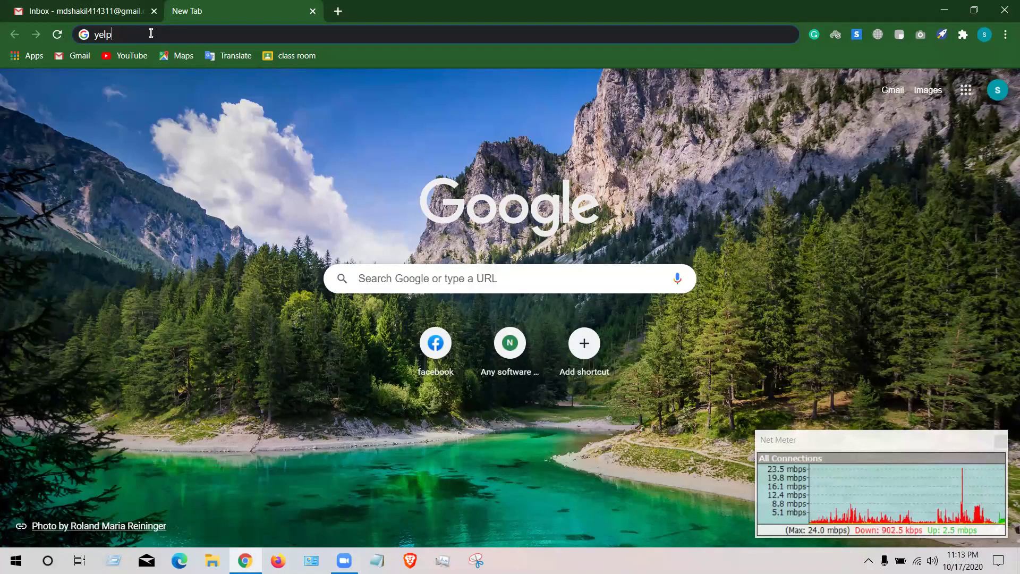
key("BackSpace")
key("BackSpace")
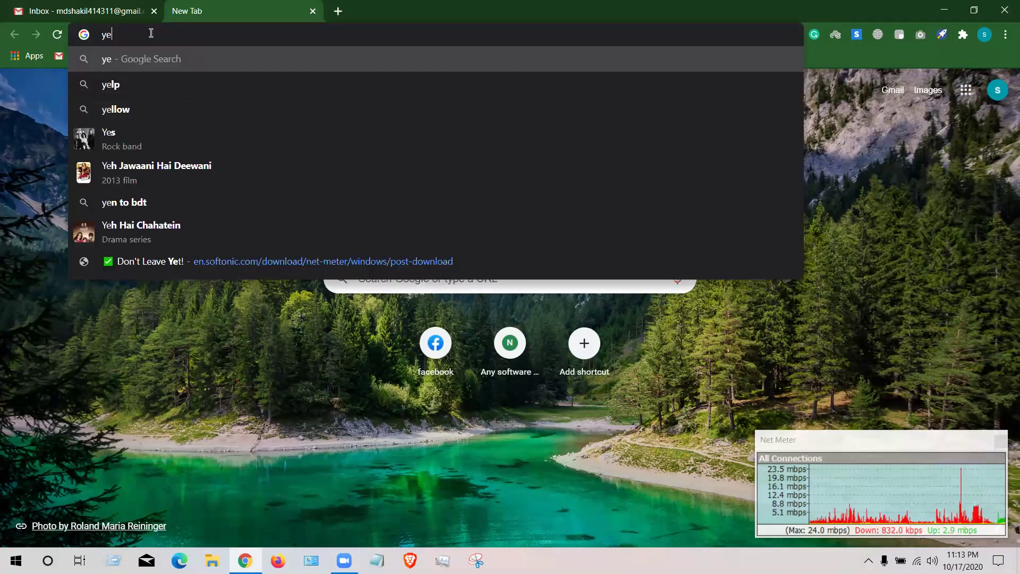
type("lp.com")
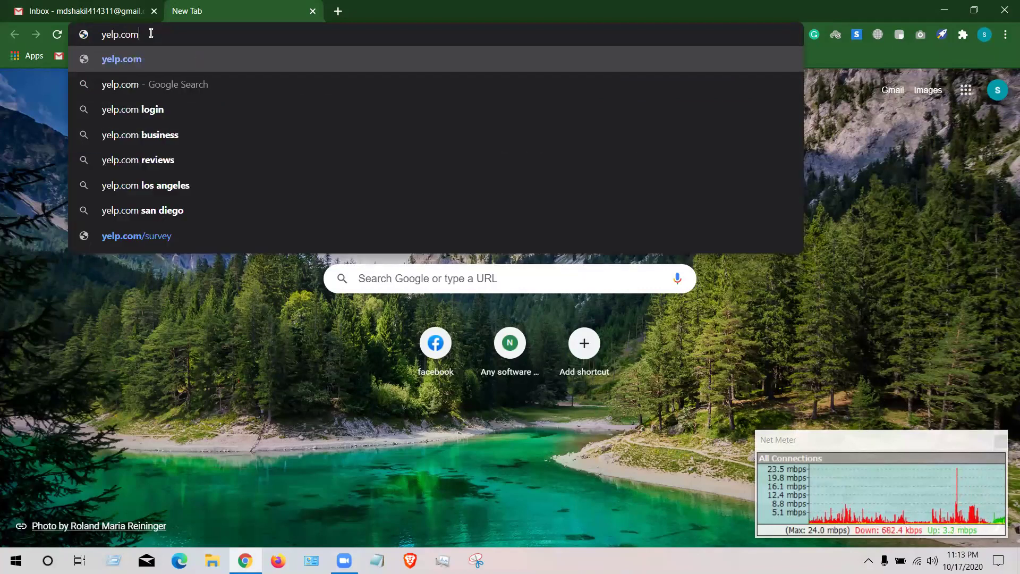
key("Return")
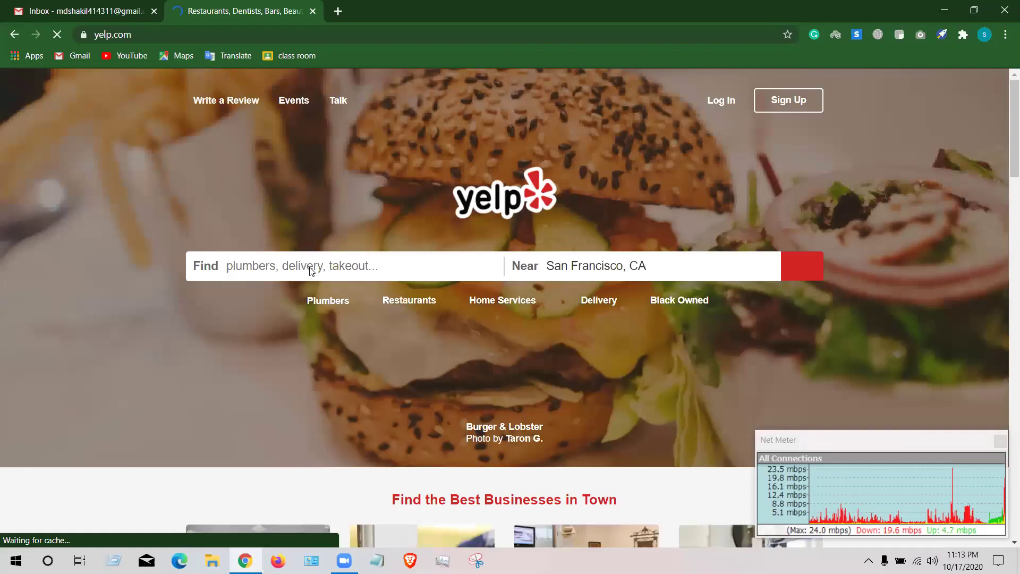
- Search Yelp for Restaurants near San Francisco, CA
type("resu")
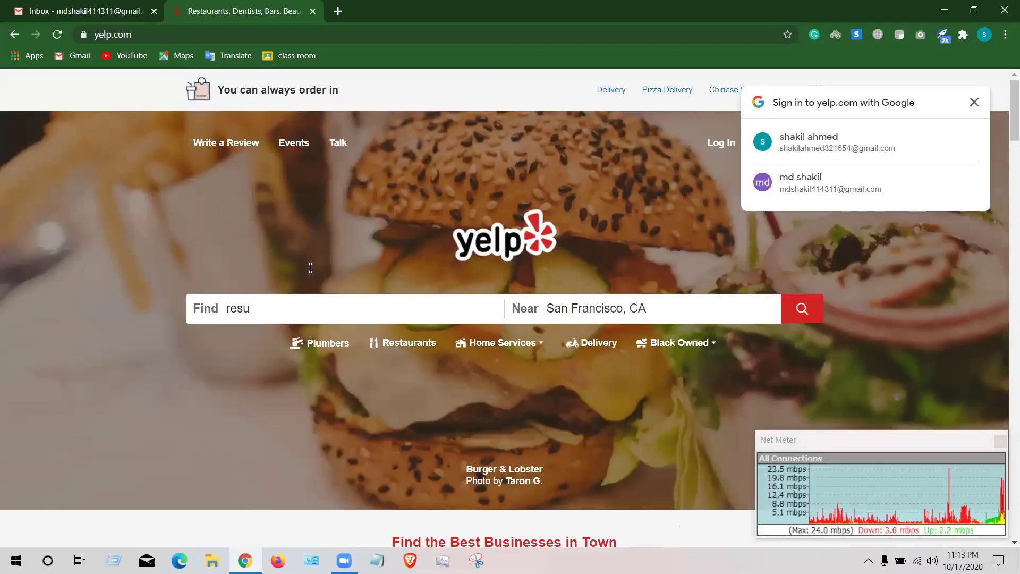
key("Down")
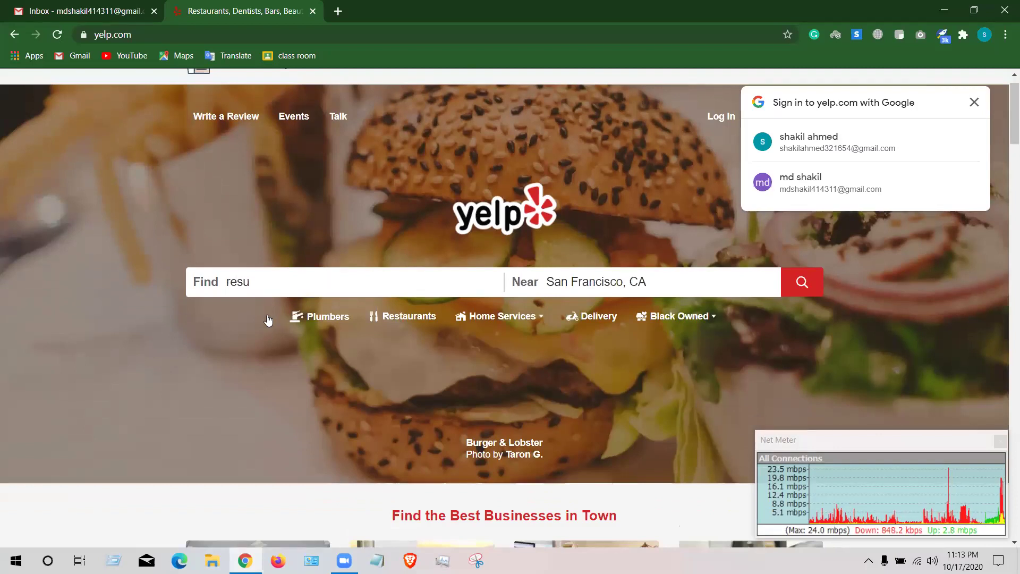
left_click(266, 313)
left_click(662, 279)
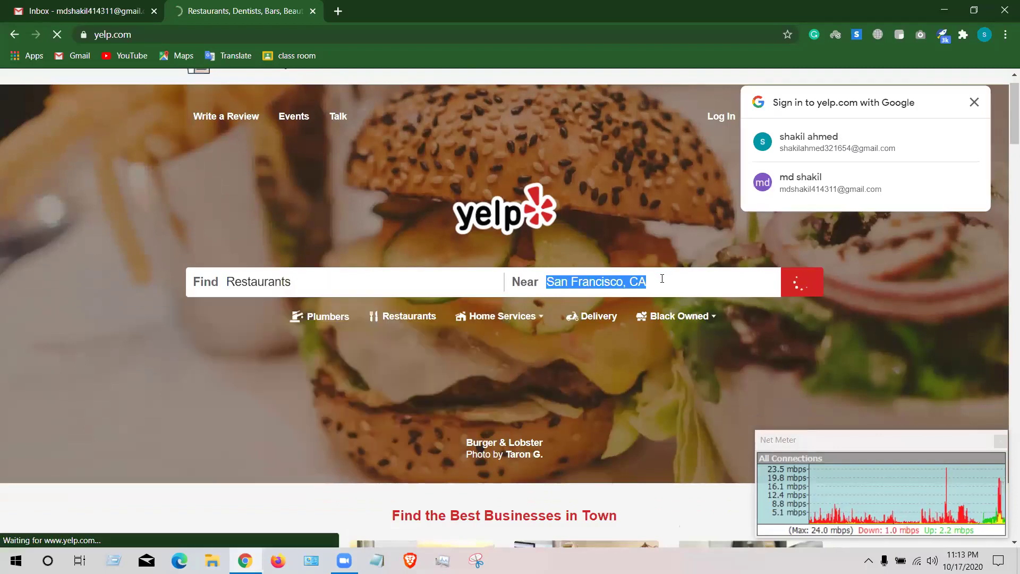
key("BackSpace")
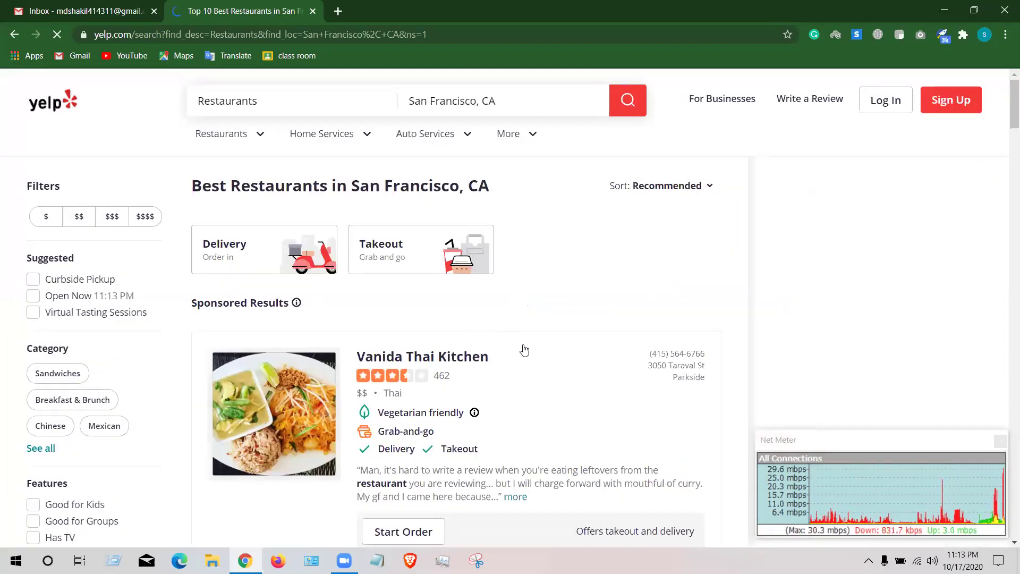
- Scroll the restaurant results, glance at Gmail, and return to the Yelp results
scroll(513, 351, "down", 1)
scroll(514, 351, "down", 1)
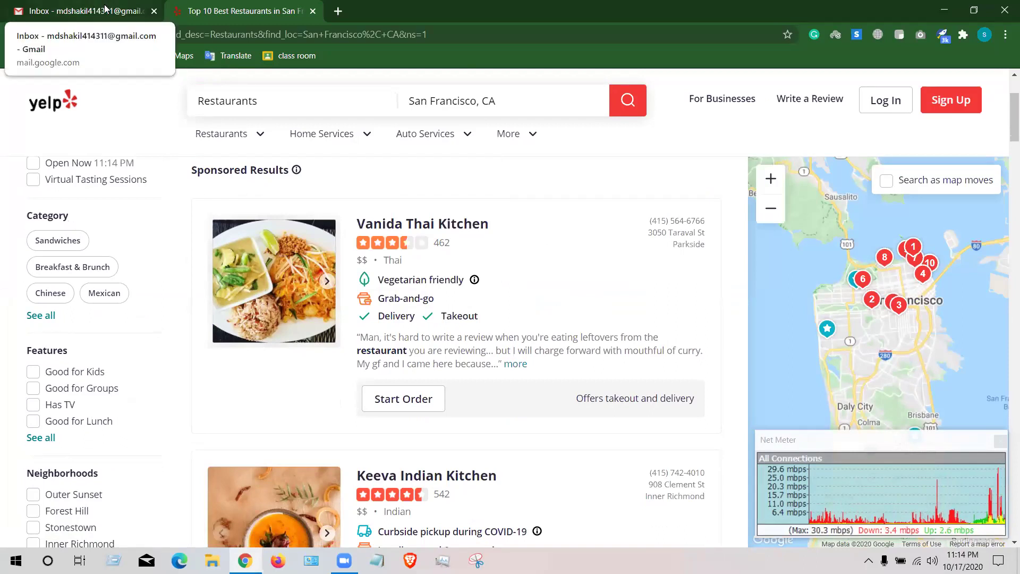
left_click(105, 8)
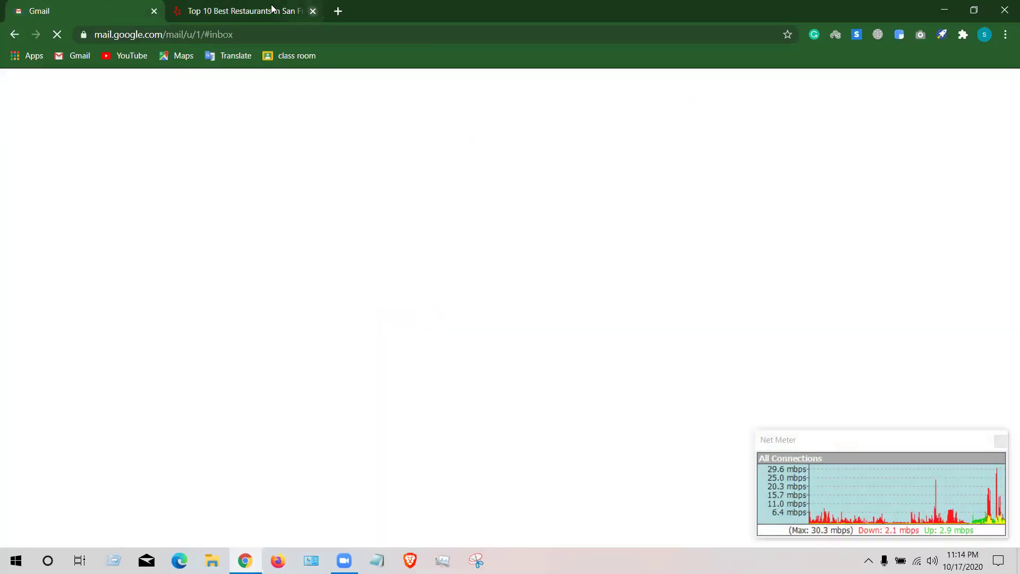
key("ctrl+Tab")
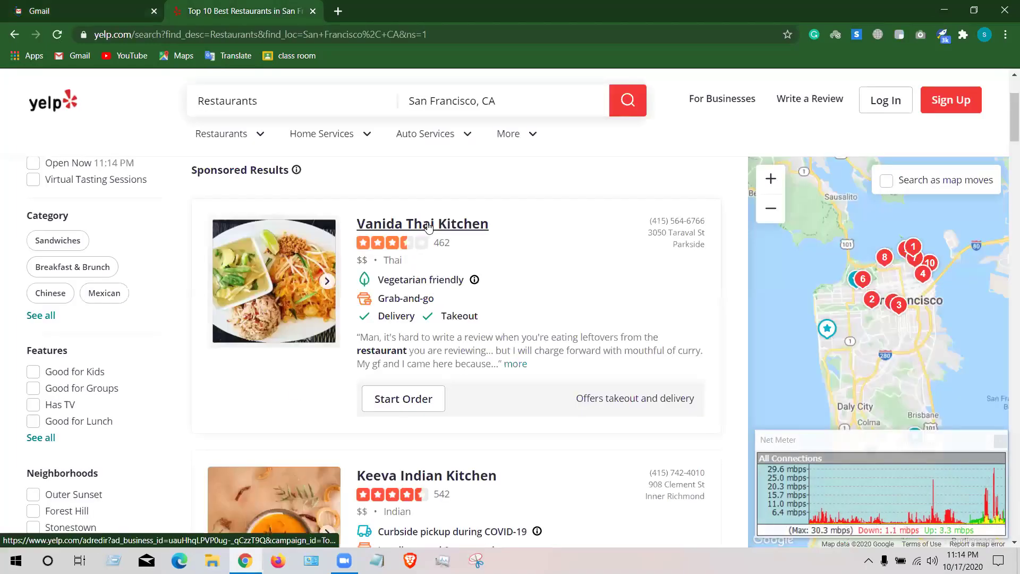
- Open Vanida Thai Kitchen's listing and select its address, 3050 Taraval St, San Francisco, CA 94116
left_click(428, 226)
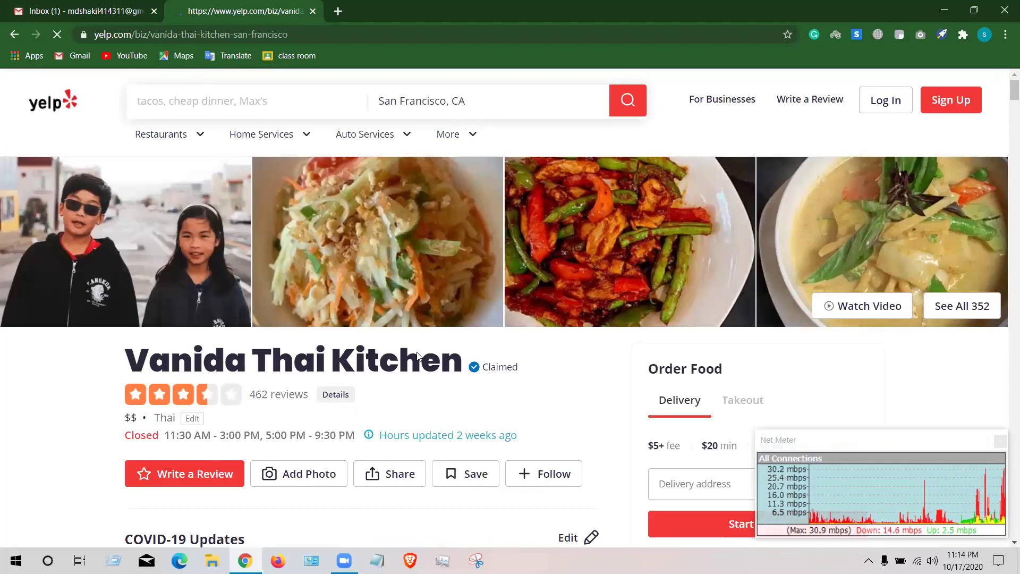
scroll(418, 351, "down", 1)
scroll(361, 319, "down", 1)
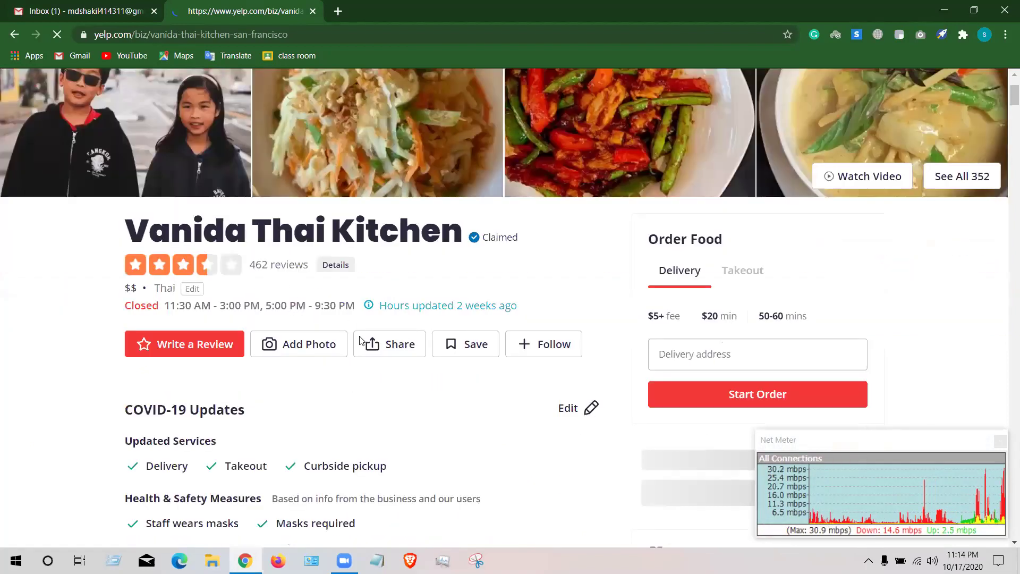
scroll(359, 341, "down", 4)
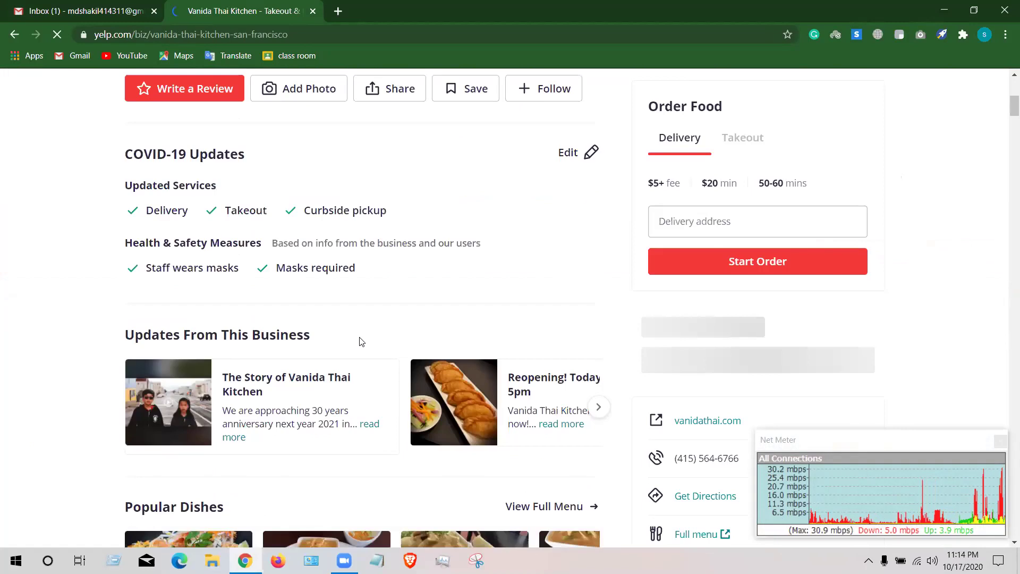
scroll(359, 340, "down", 5)
scroll(318, 318, "down", 6)
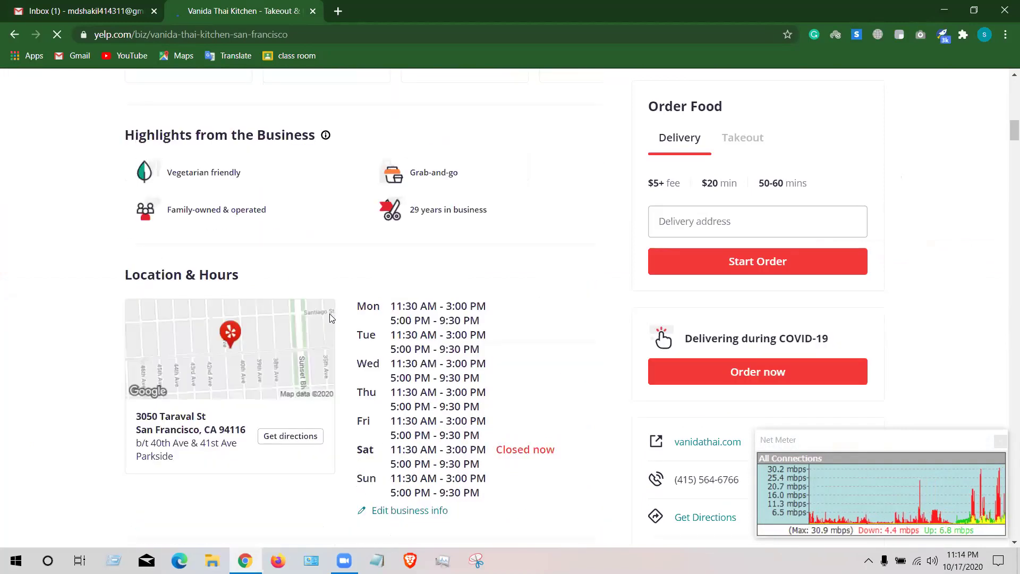
scroll(330, 319, "down", 4)
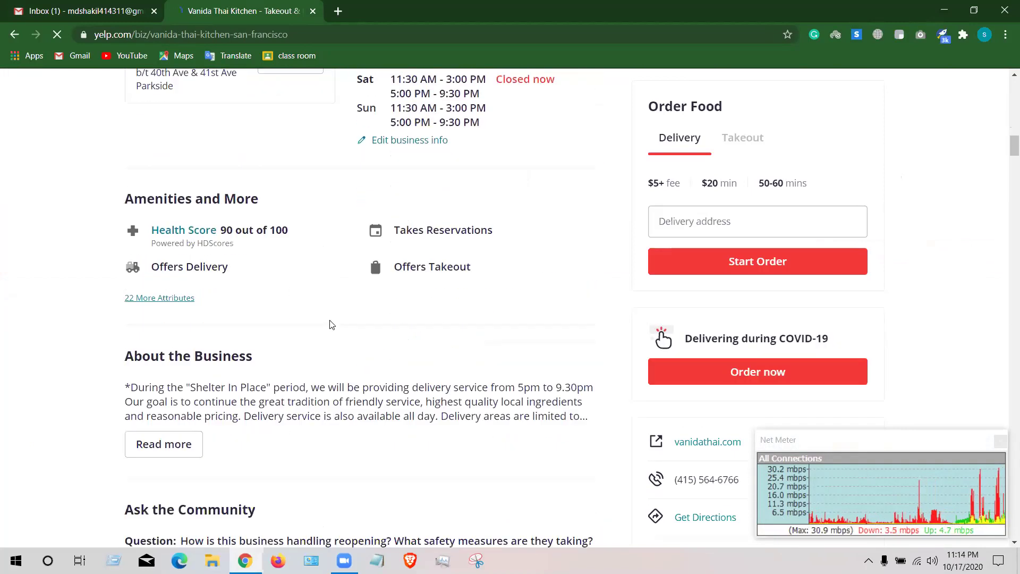
scroll(330, 321, "up", 3)
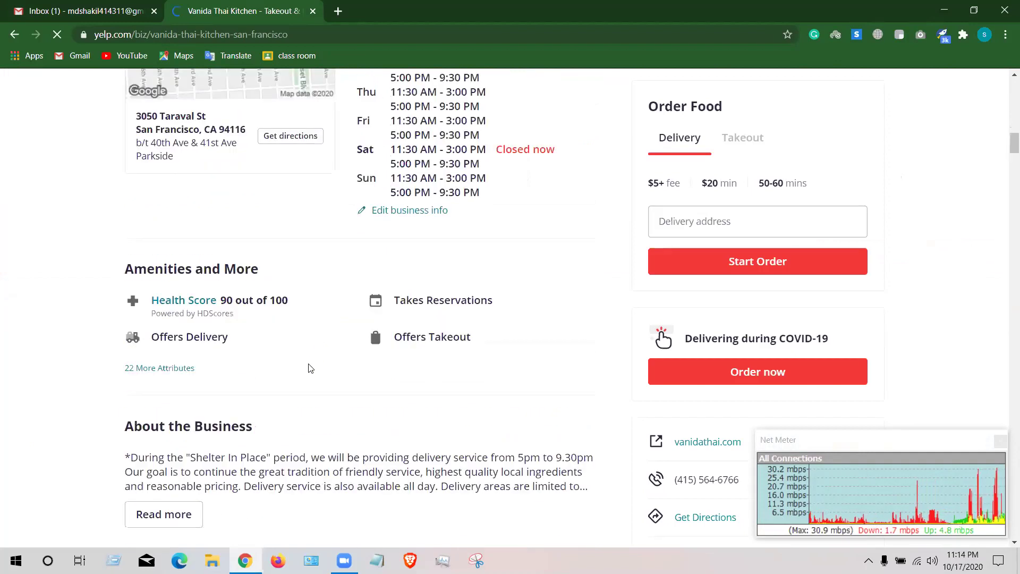
scroll(300, 379, "up", 5)
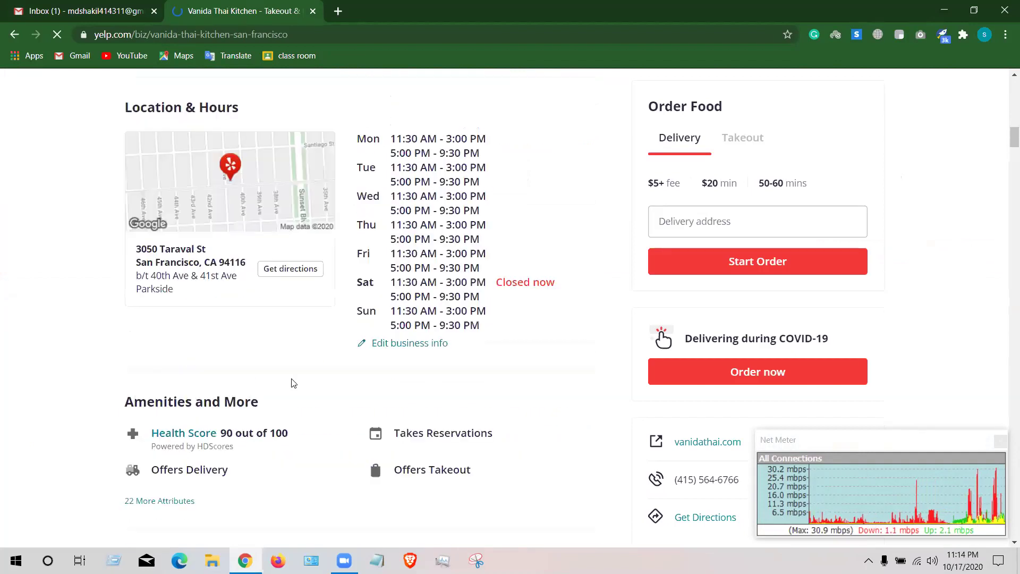
left_click_drag(137, 382, 248, 400)
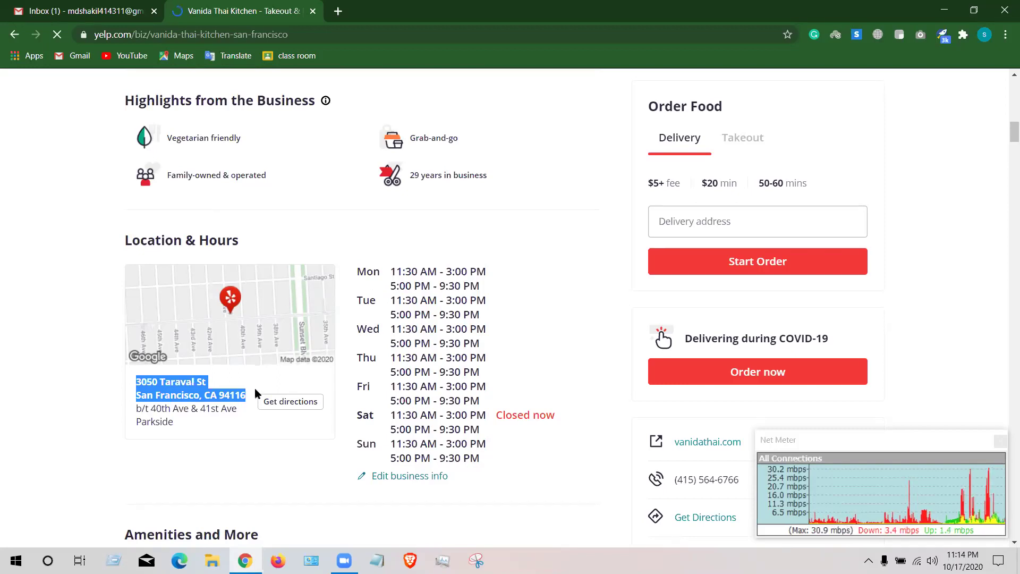
left_click(80, 10)
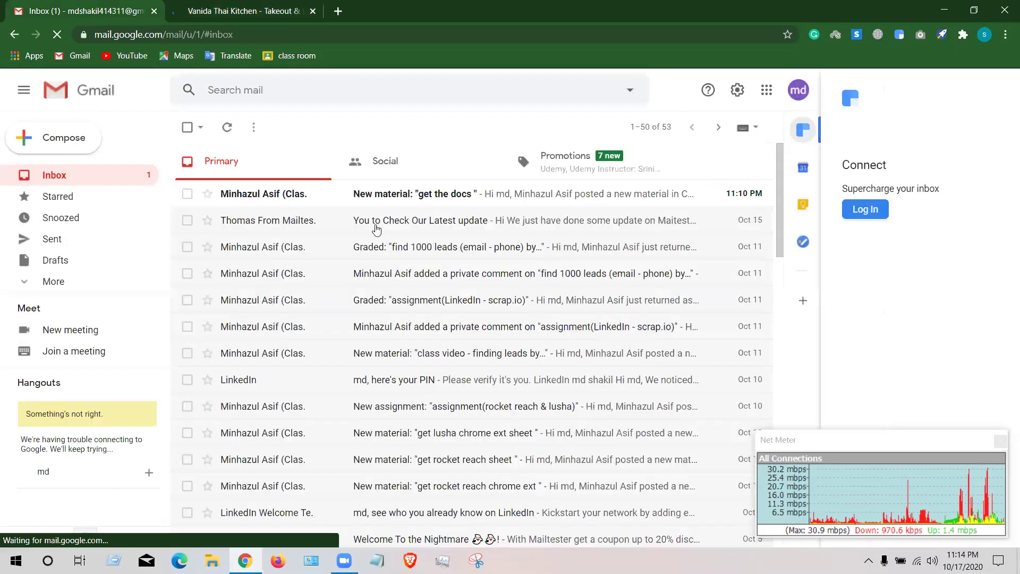
- Open the newest class-material email and a new tab, then show the desktop with Win+D
left_click(374, 193)
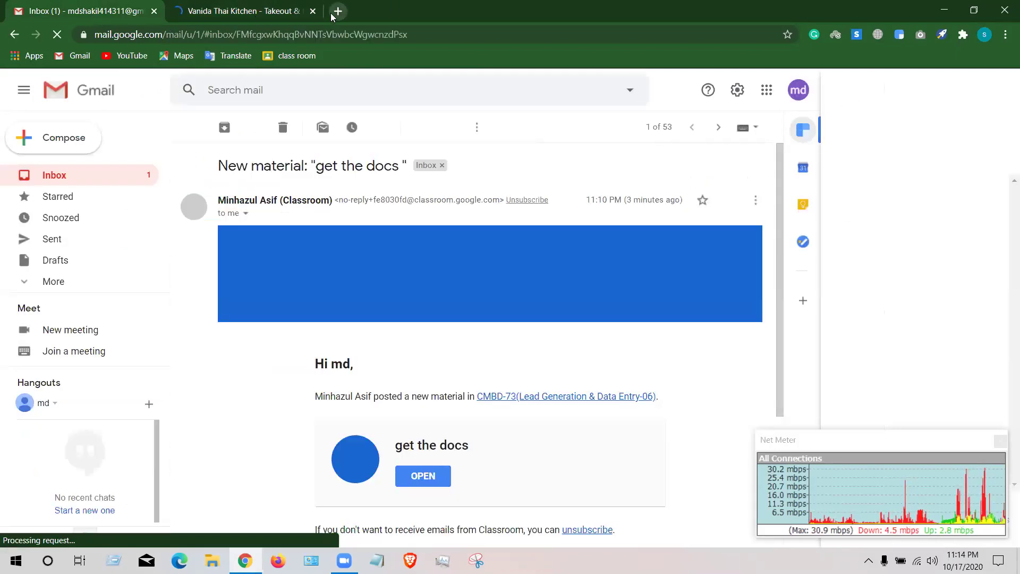
key("ctrl+t")
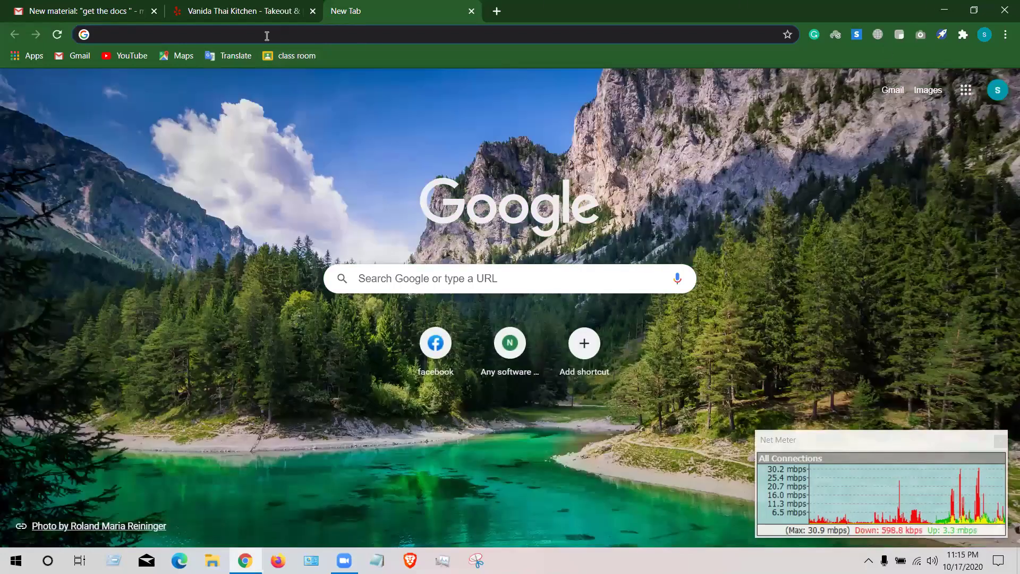
left_click(267, 36)
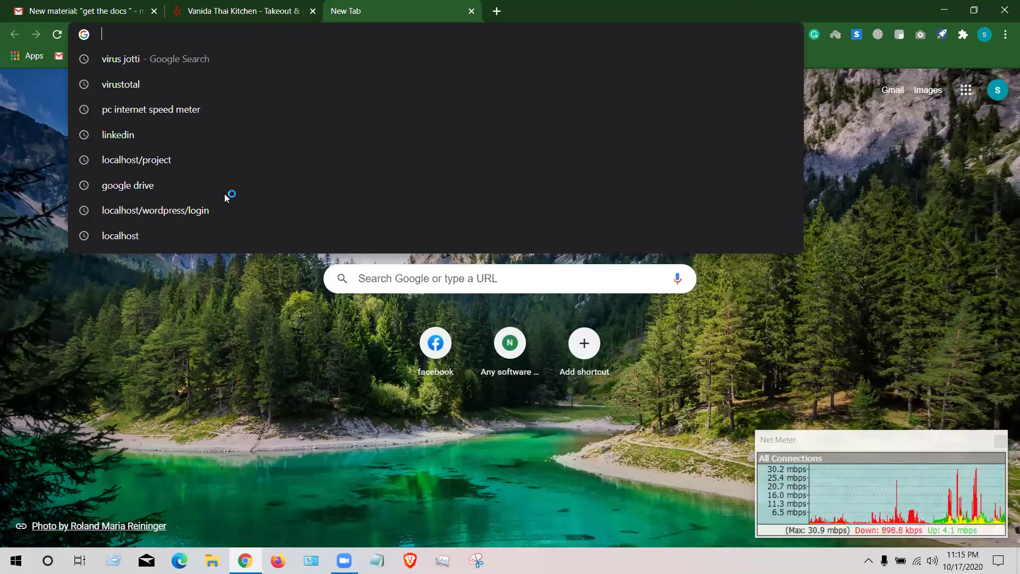
key("super+d")
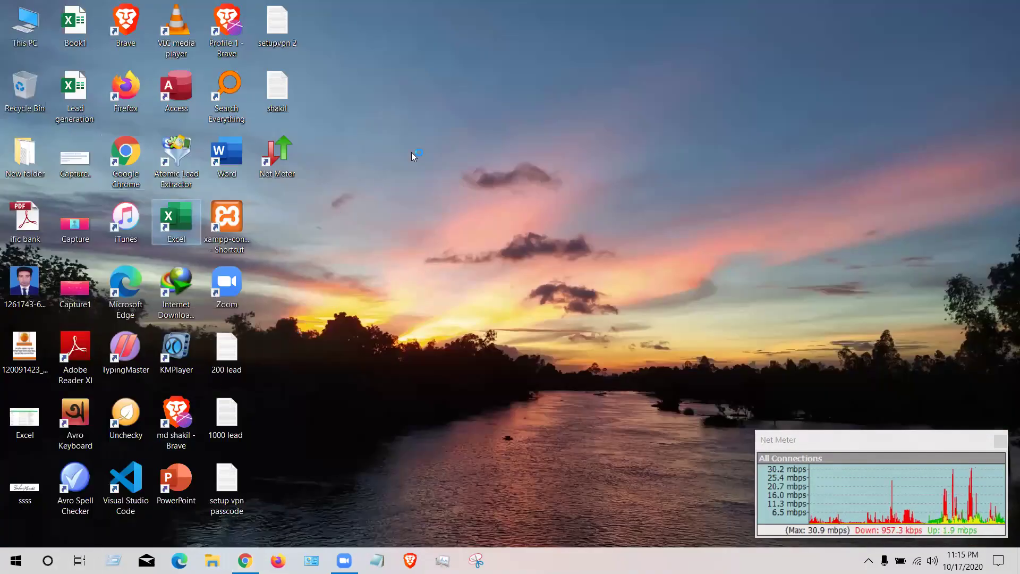
- Refresh the Windows desktop from its shortcut menu
right_click(410, 112)
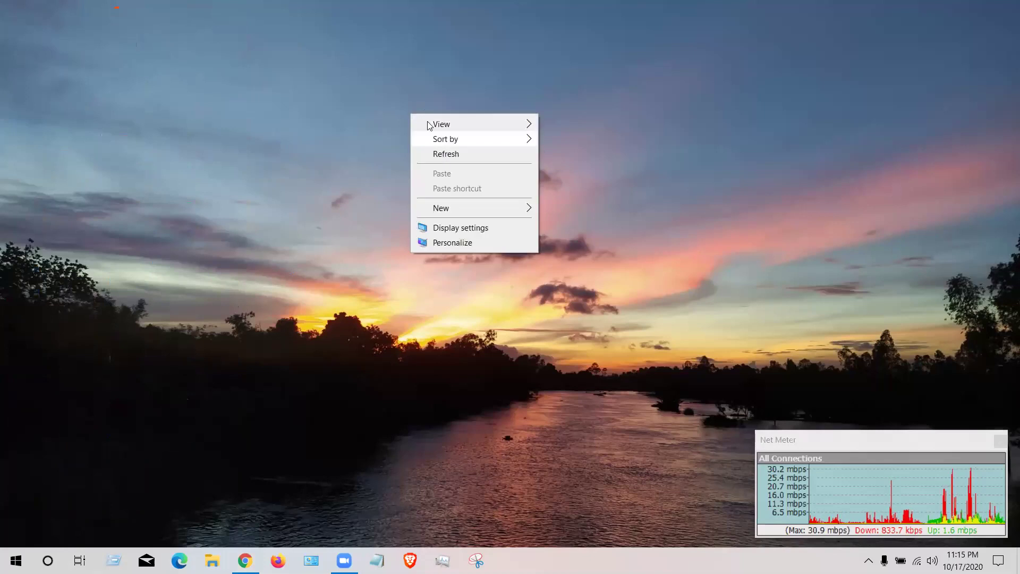
right_click(426, 123)
left_click(461, 163)
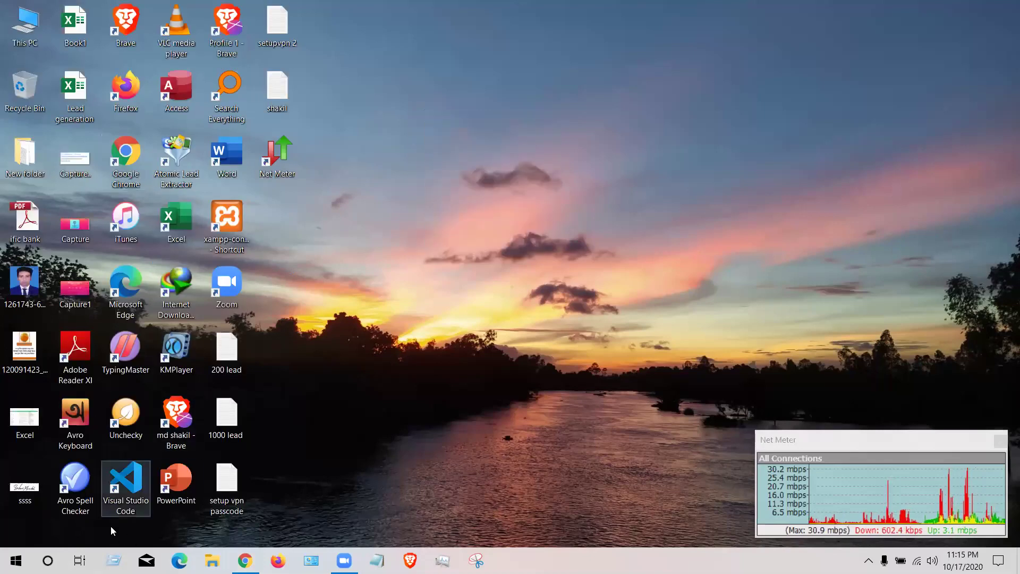
- Launch Excel and create a new blank workbook, Book1
left_click(113, 560)
left_click(105, 522)
left_click(113, 560)
left_click(105, 519)
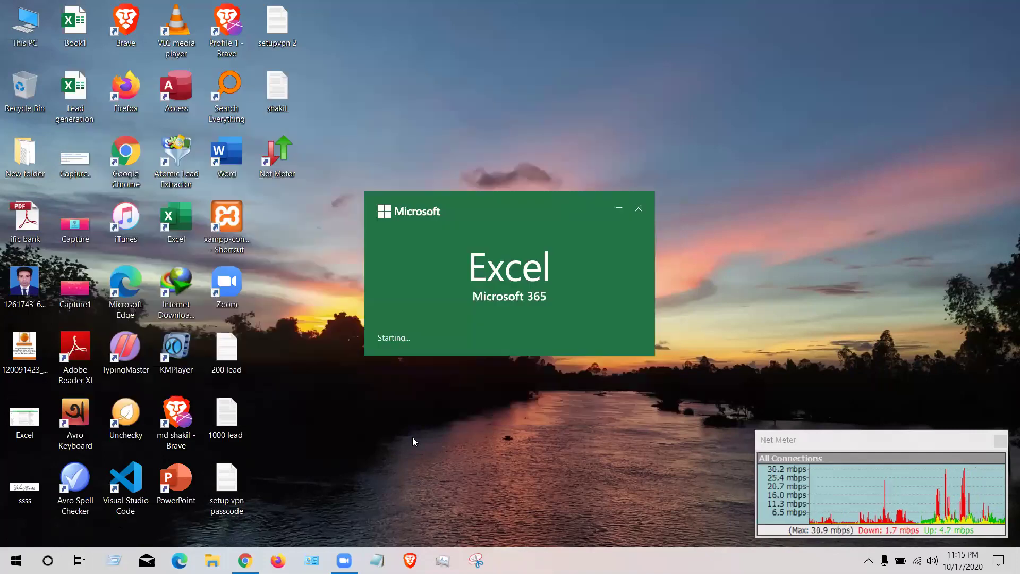
left_click(113, 560)
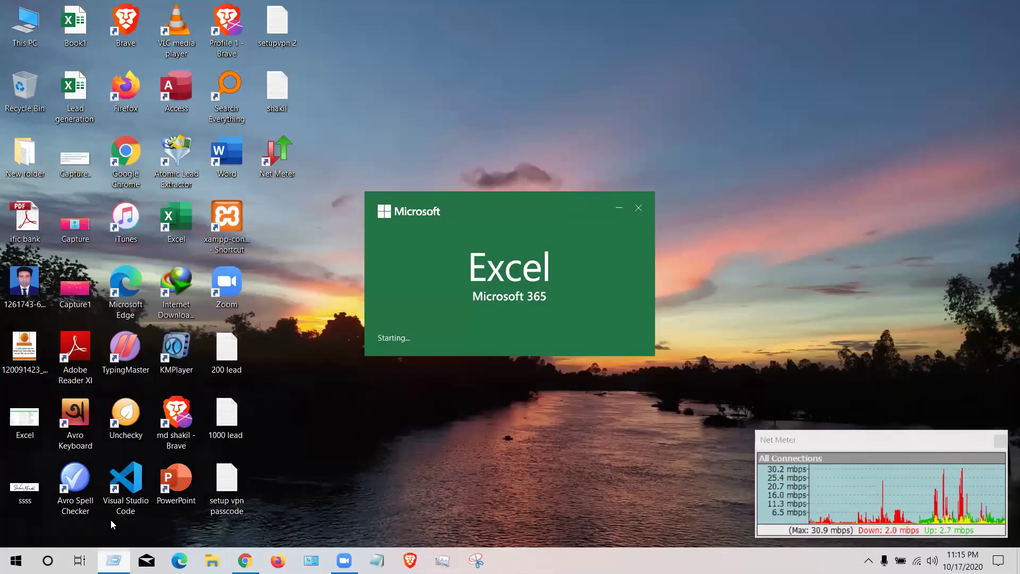
left_click(110, 523)
left_click(113, 560)
left_click(110, 518)
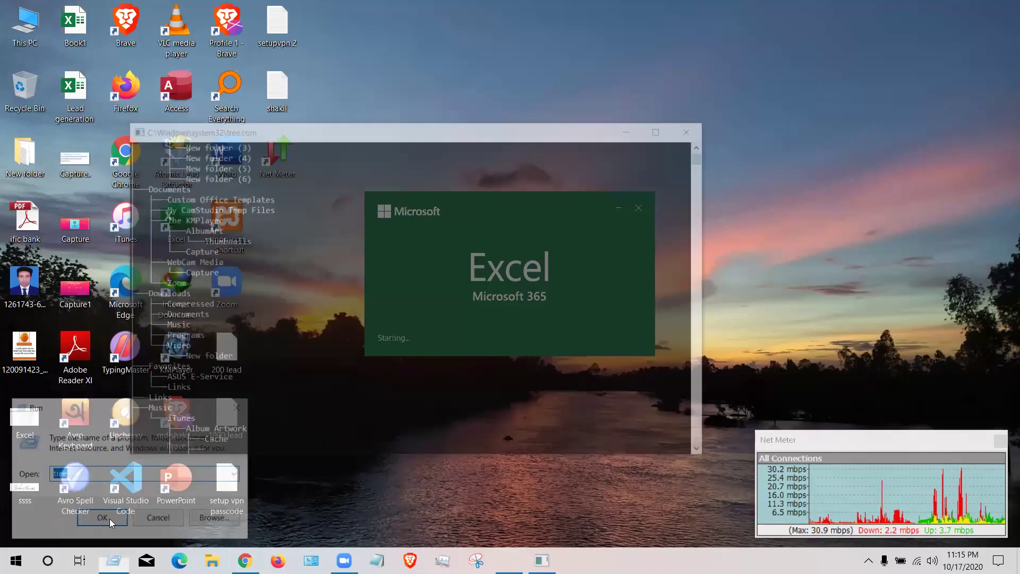
left_click(113, 559)
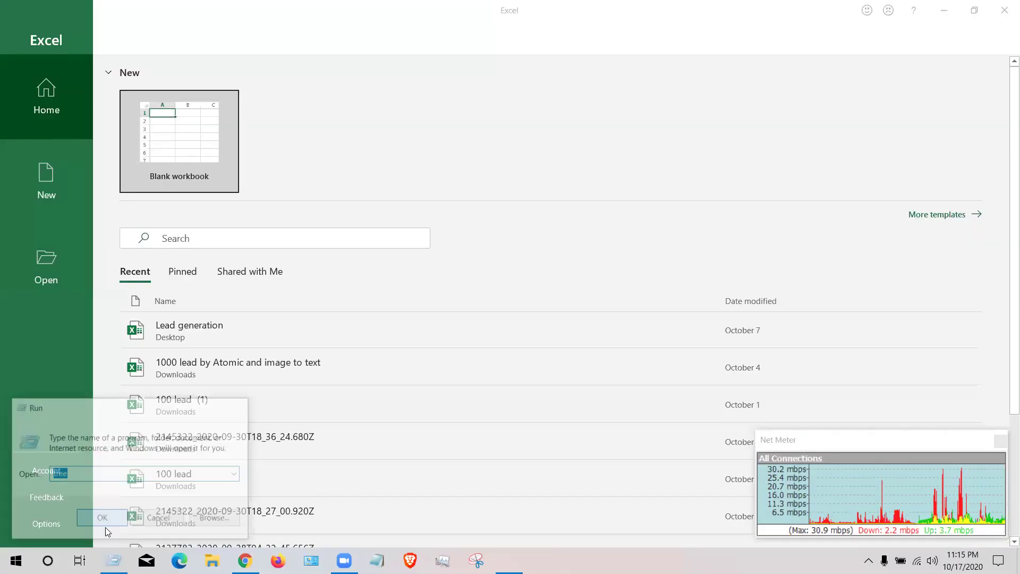
left_click(40, 184)
left_click(182, 118)
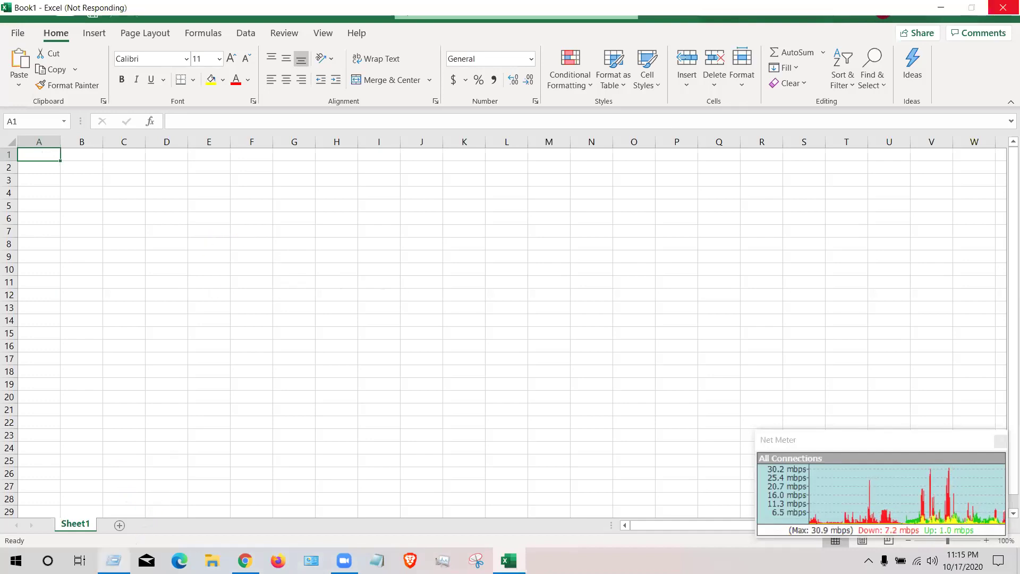
- Widen column A so the street and city address lines fit, and select A1:A2
left_click(97, 533)
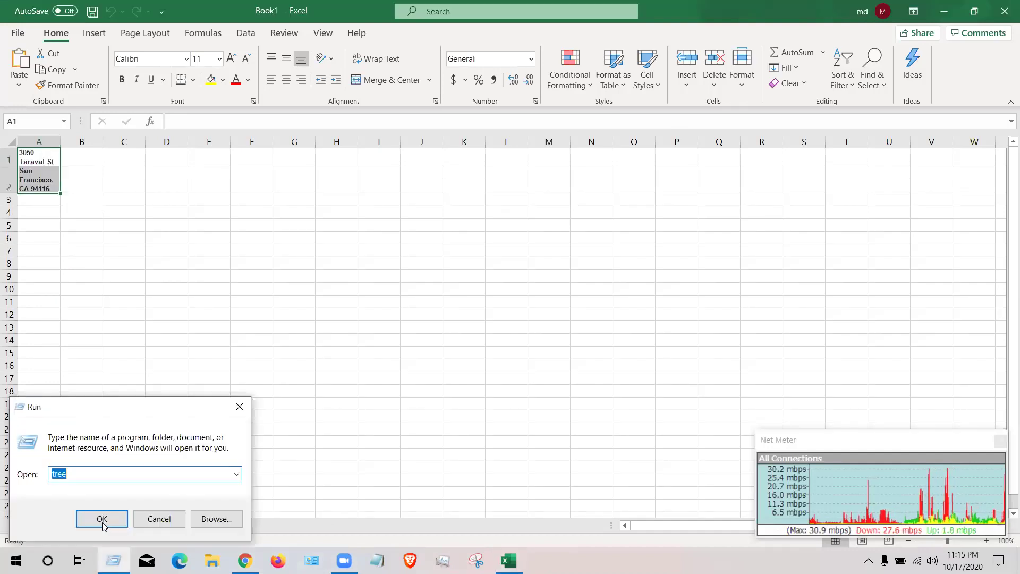
left_click(103, 520)
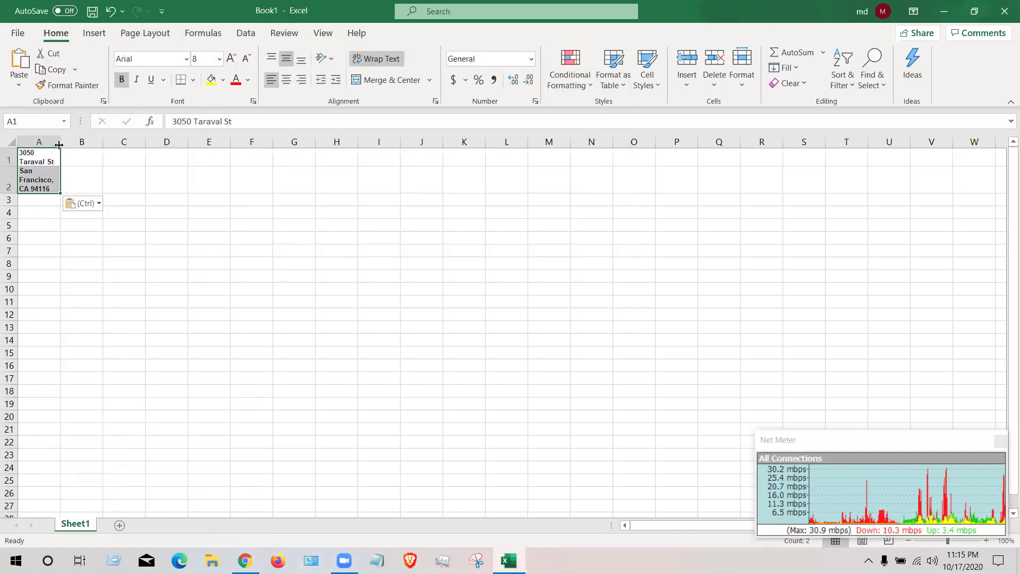
left_click_drag(61, 143, 130, 142)
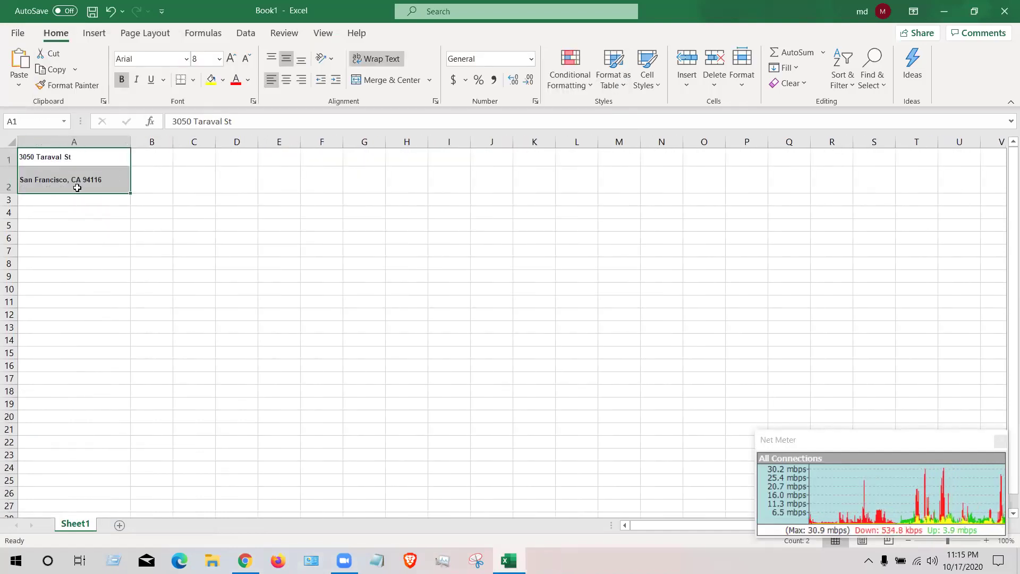
left_click(76, 181)
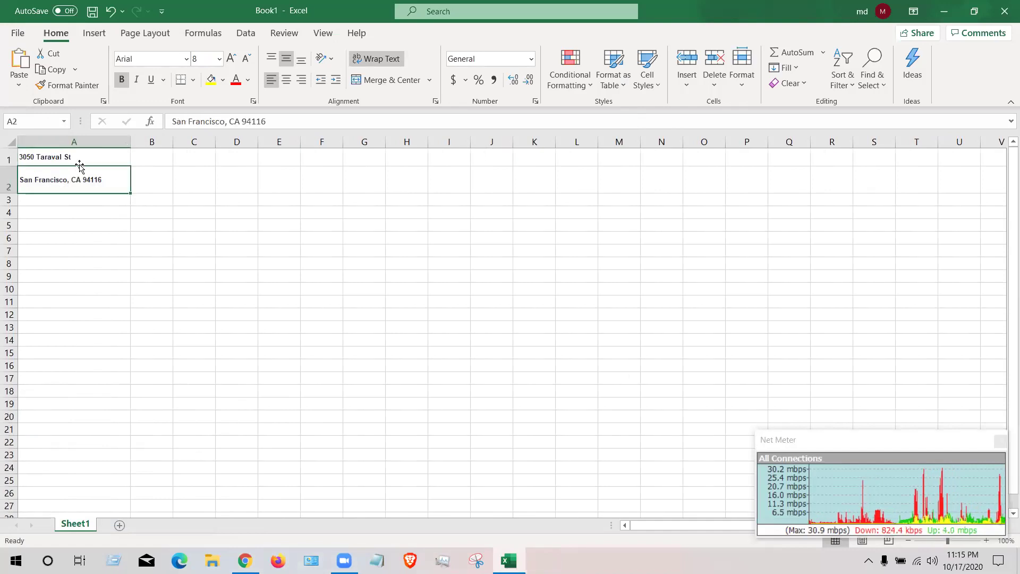
left_click(89, 159)
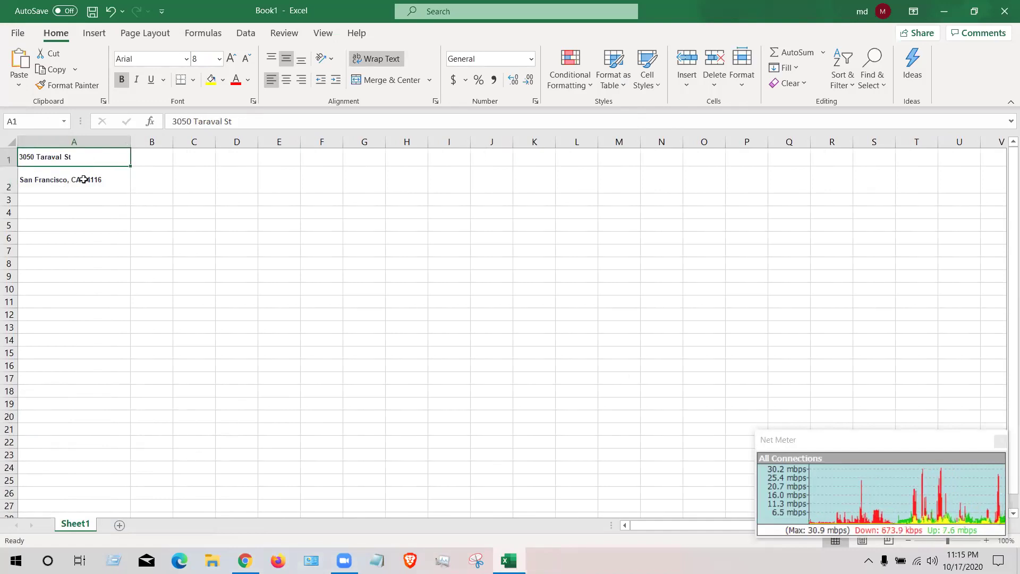
left_click(85, 179)
mouse_move(106, 183)
left_mouse_down()
mouse_move(101, 159)
mouse_move(93, 167)
left_mouse_up()
key("ctrl+c")
- Clear A2 and paste both address lines into cell A1
right_click(93, 167)
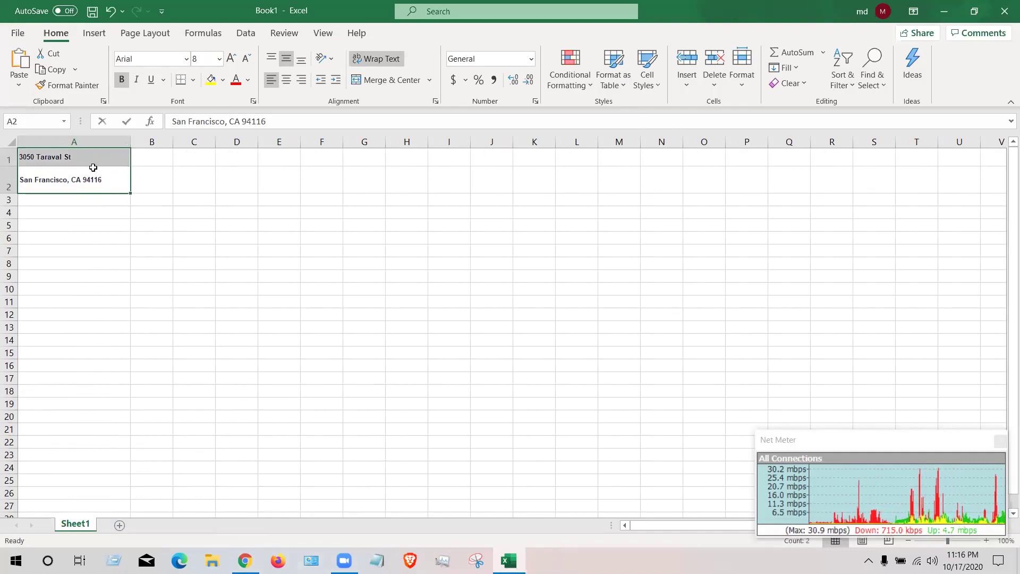
key("BackSpace")
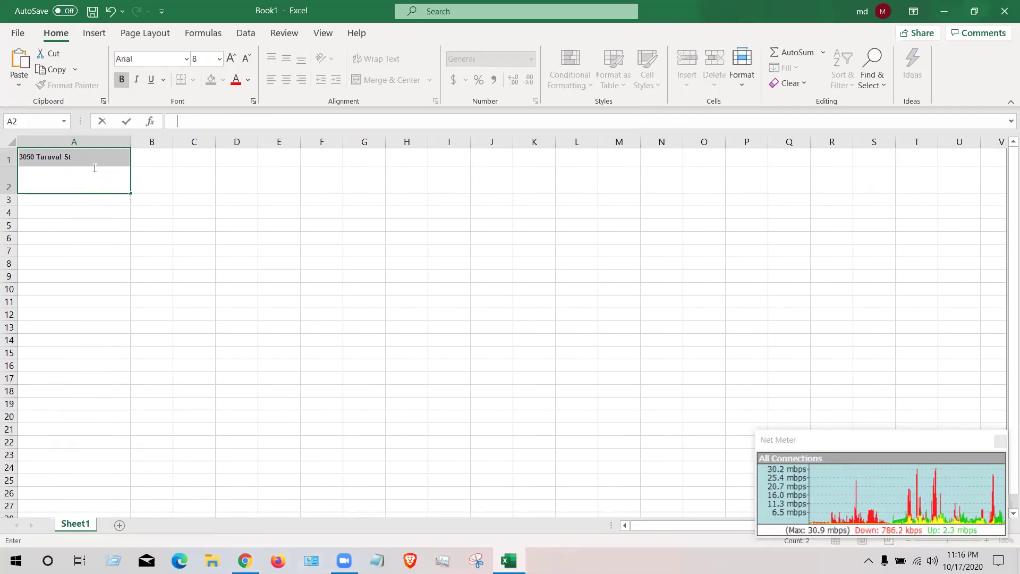
type("=")
key("BackSpace")
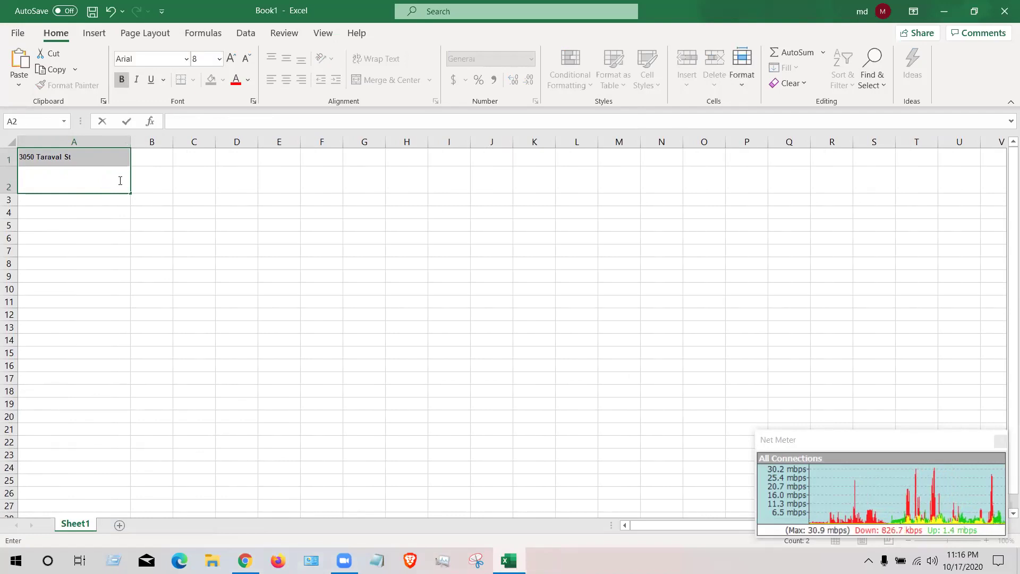
left_click(112, 157)
double_click(98, 157)
left_click_drag(98, 157, 19, 165)
key("BackSpace")
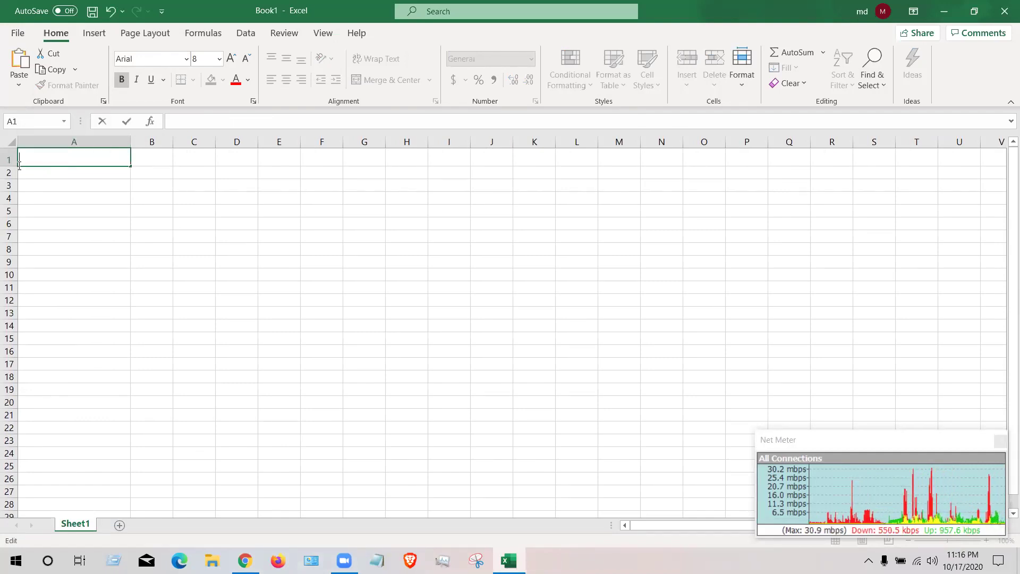
key("ctrl+v")
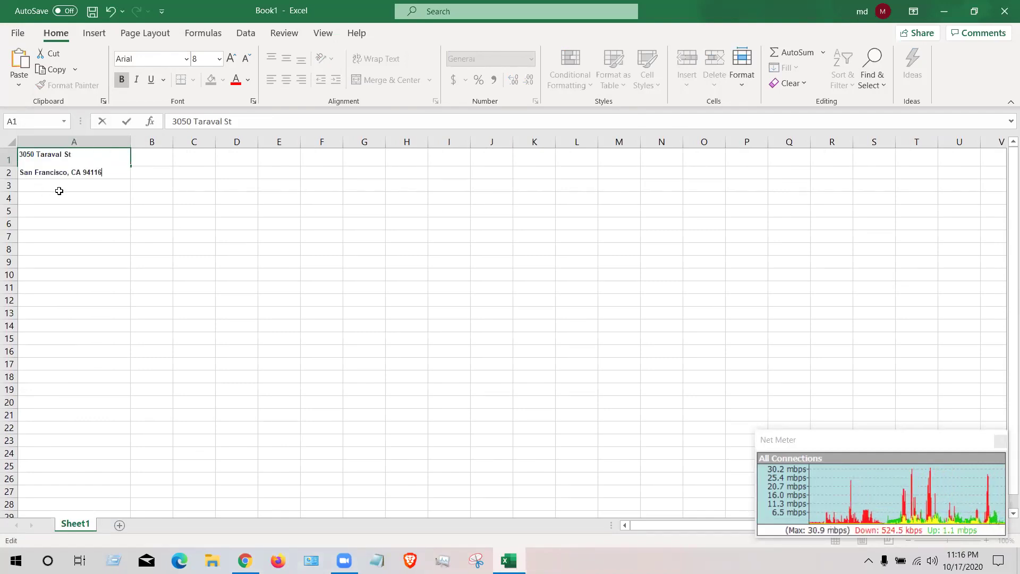
left_click_drag(42, 172, 17, 172)
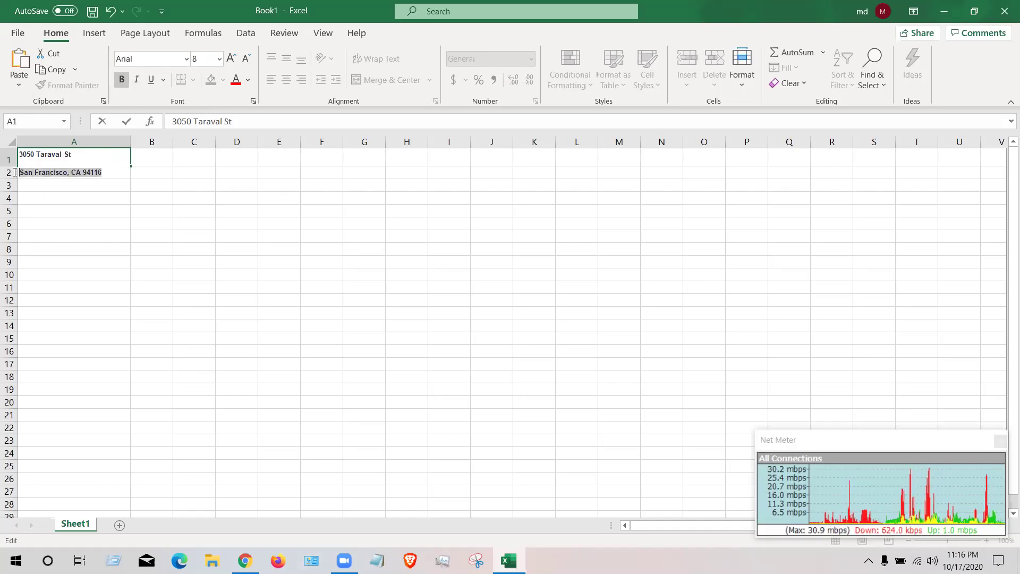
right_click(73, 176)
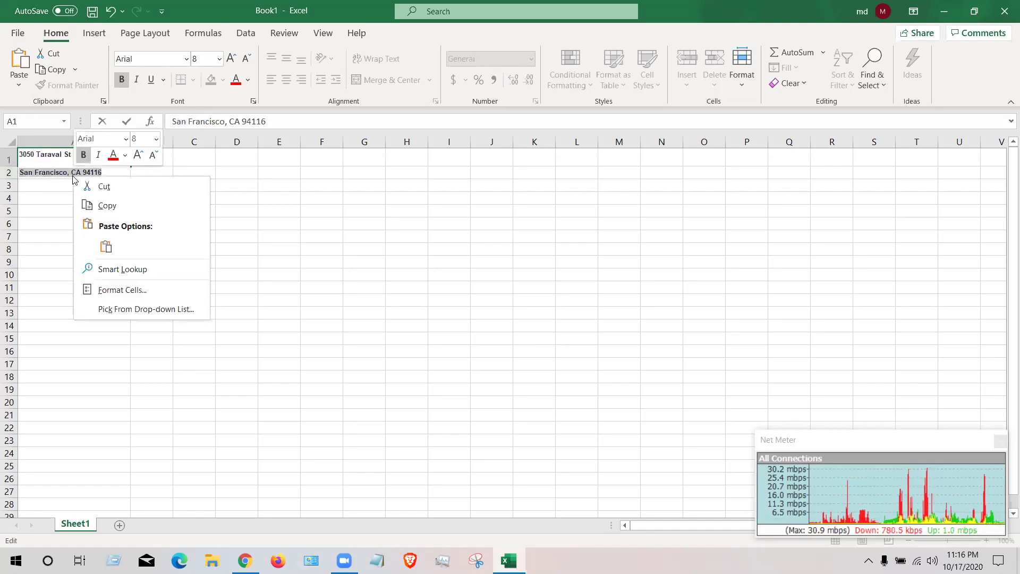
left_click(98, 188)
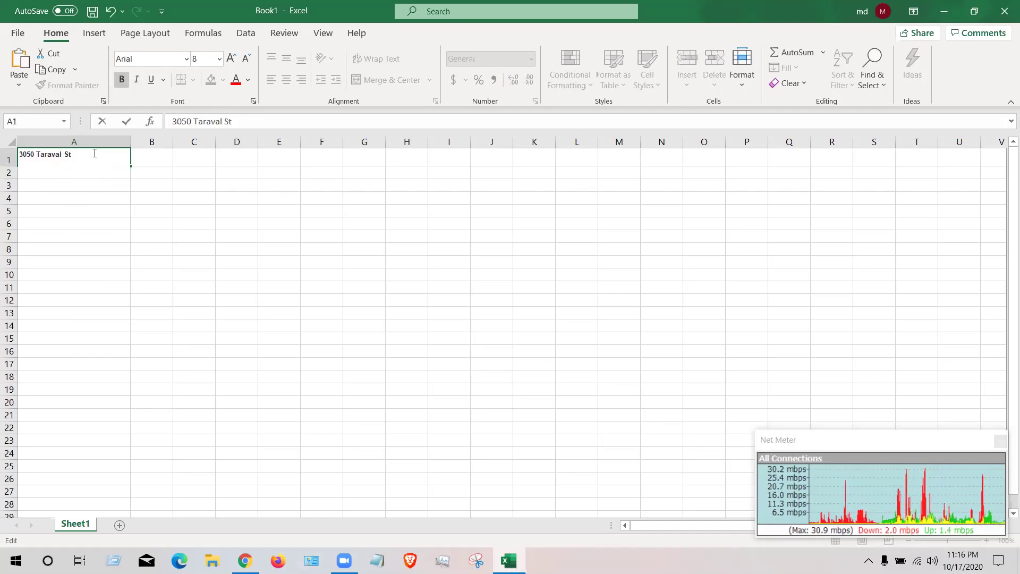
key("ctrl+v")
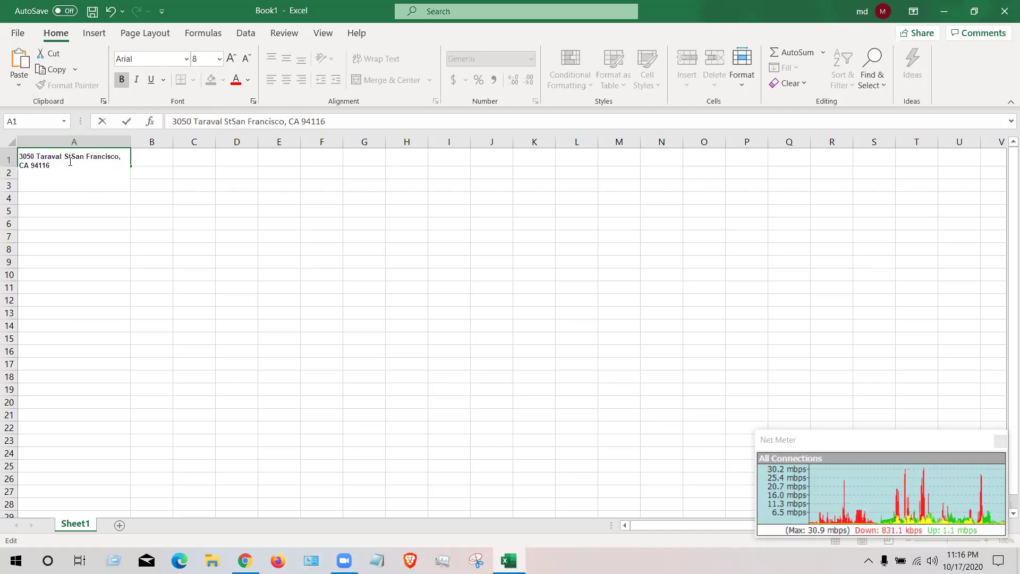
double_click(67, 182)
left_click(89, 164)
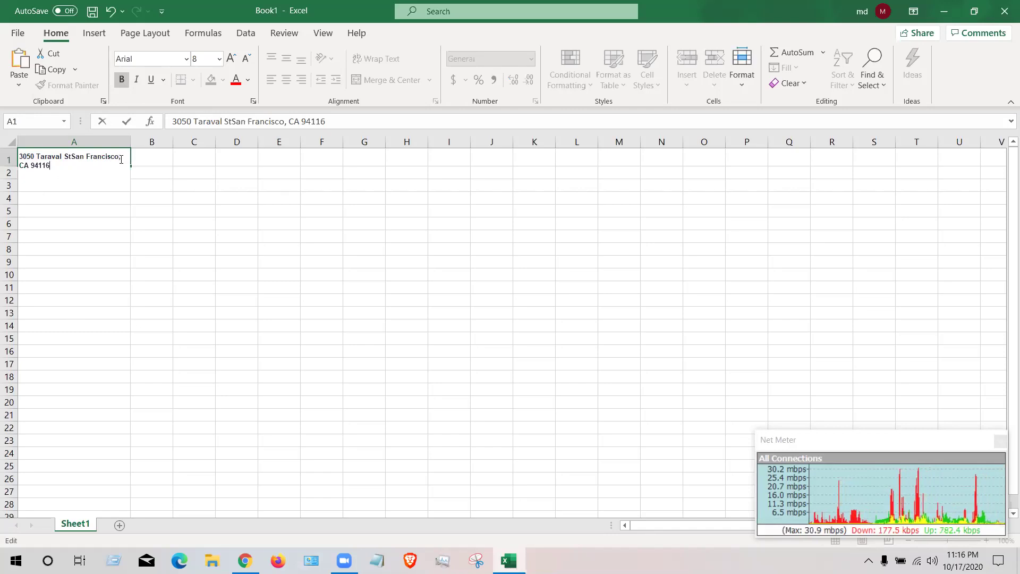
left_click(121, 159)
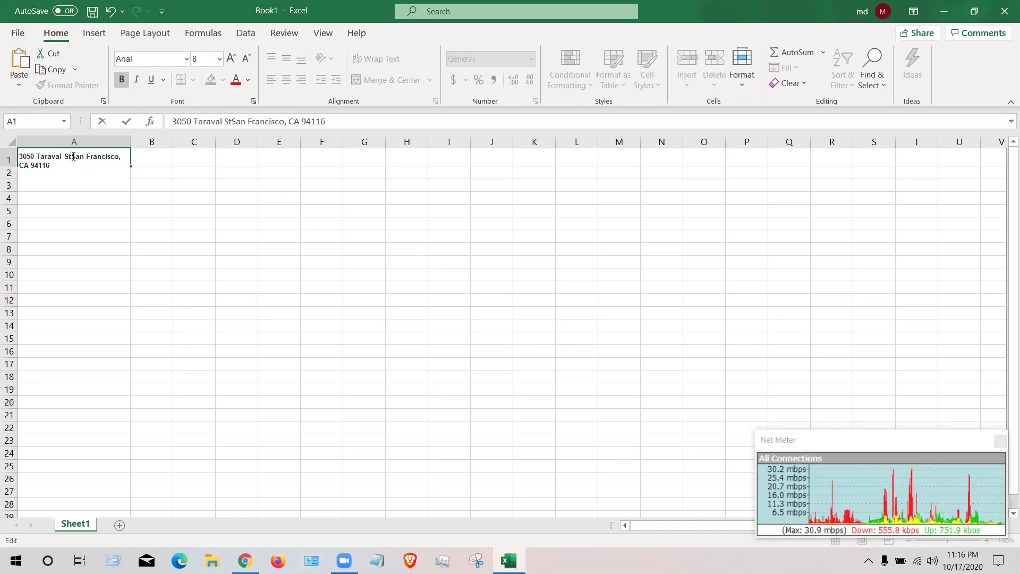
type(",")
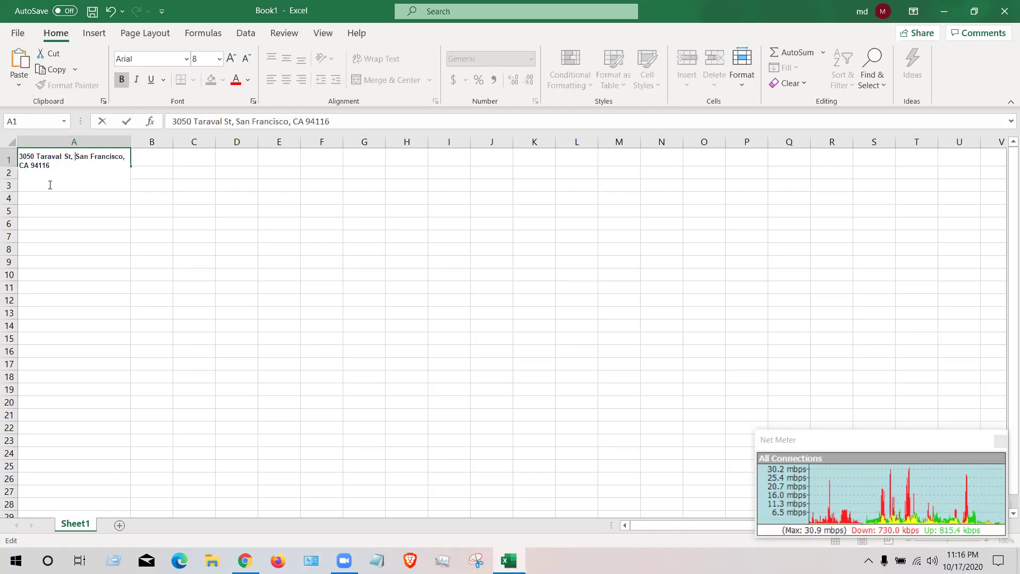
left_click(154, 160)
left_click(85, 171)
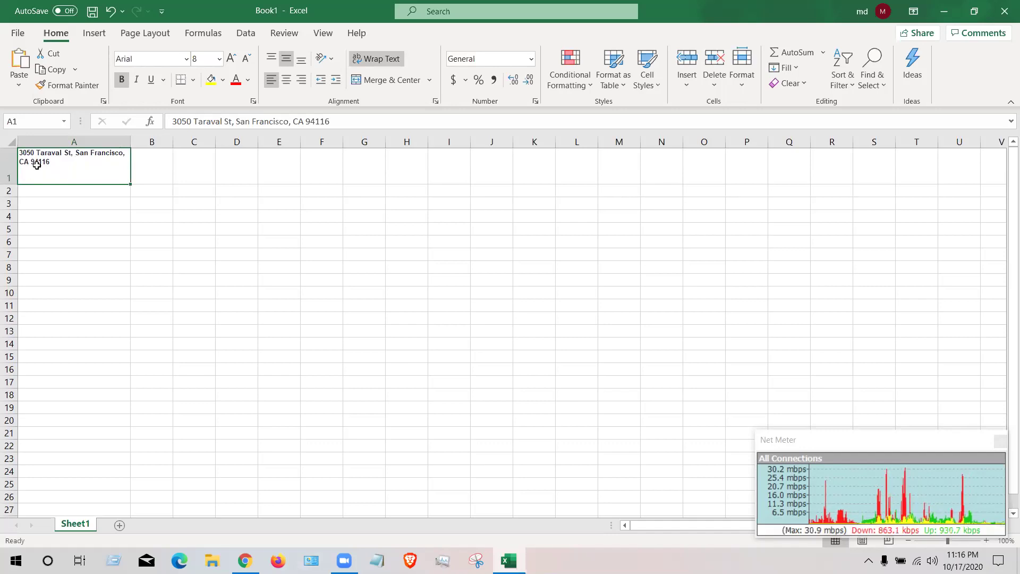
- Split column A's address with a fixed-width Text to Columns
left_click_drag(30, 137, 38, 146)
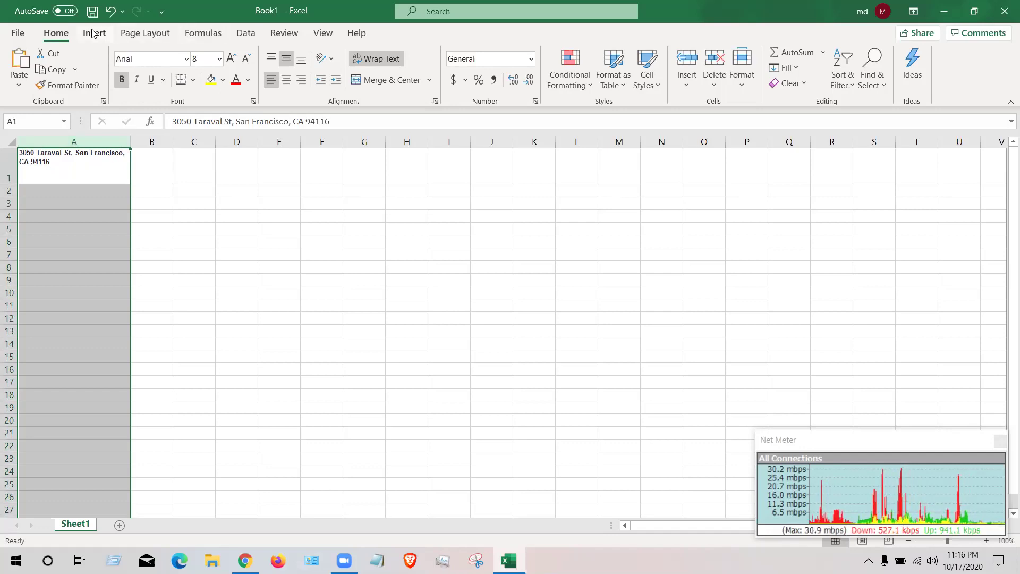
left_click(247, 33)
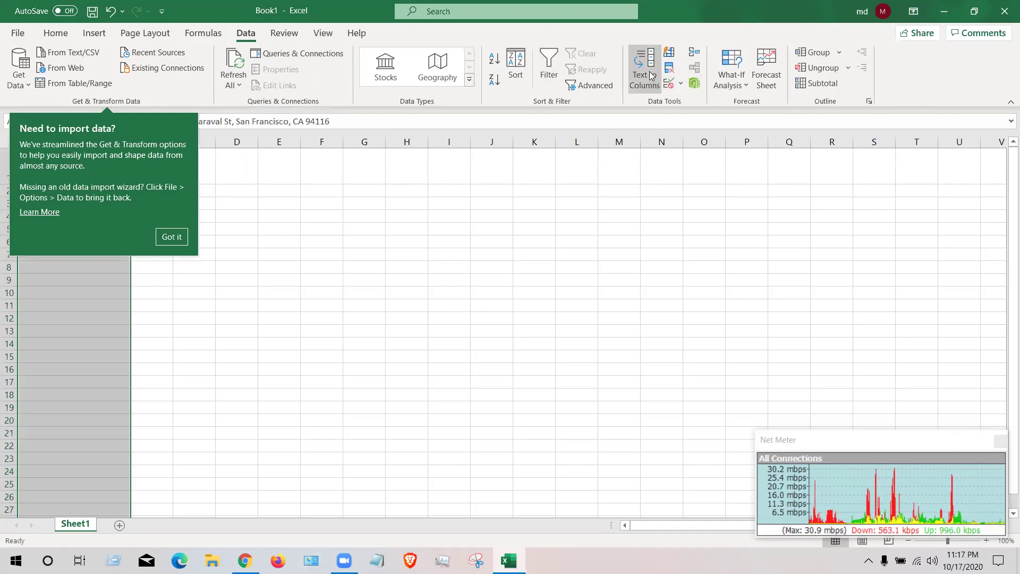
left_click(642, 57)
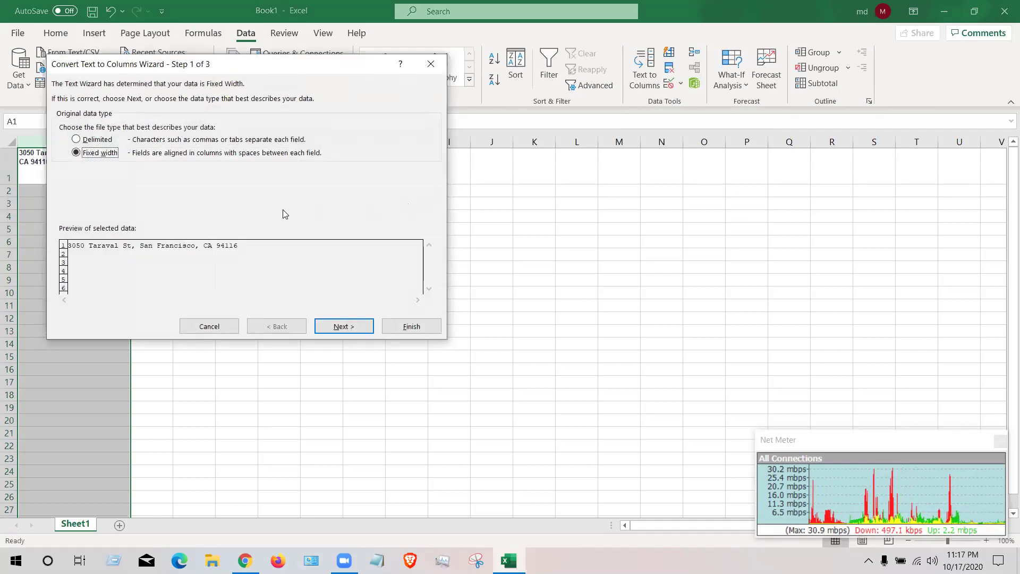
left_click(345, 326)
left_click(346, 327)
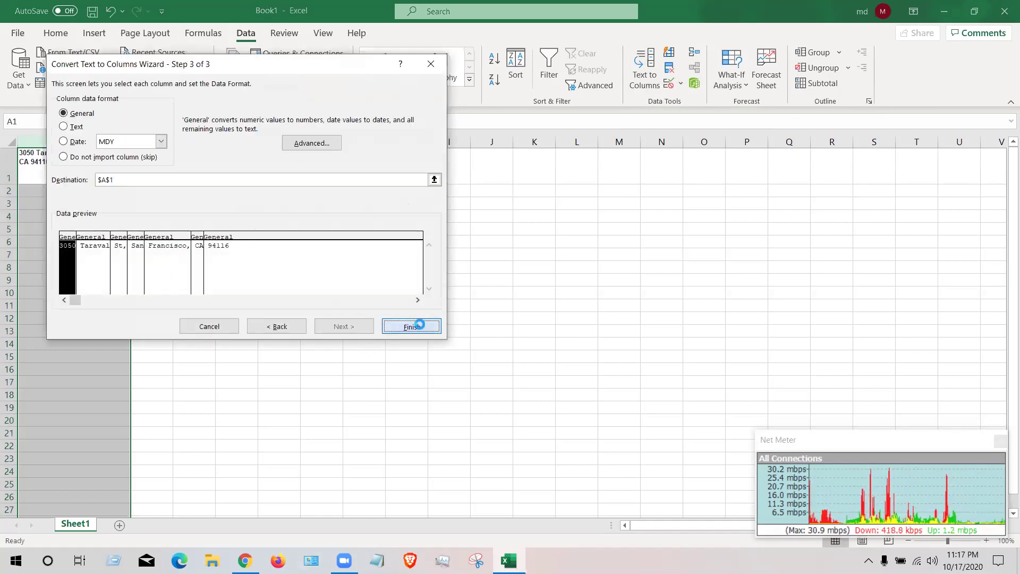
left_click(417, 326)
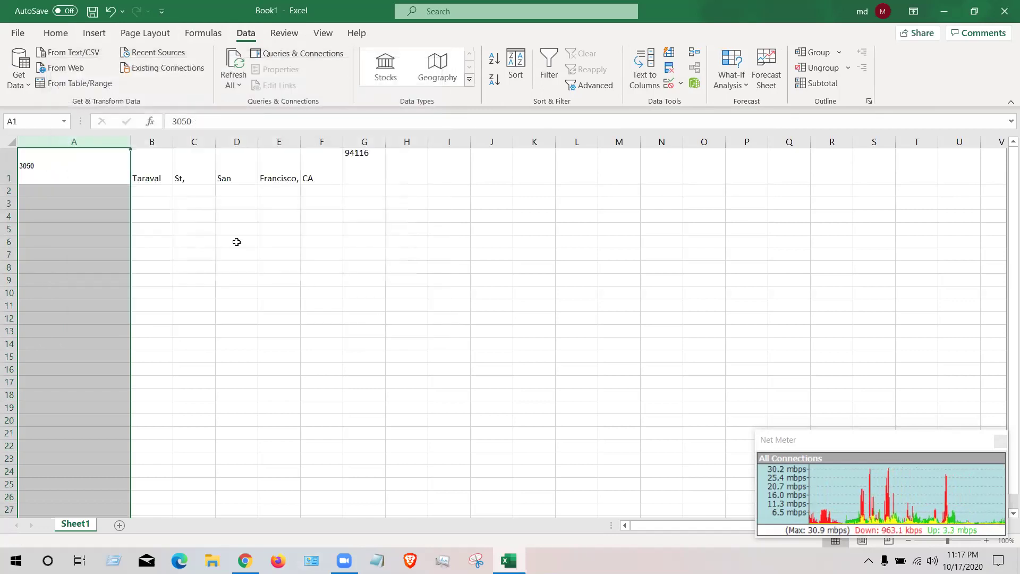
right_click(100, 173)
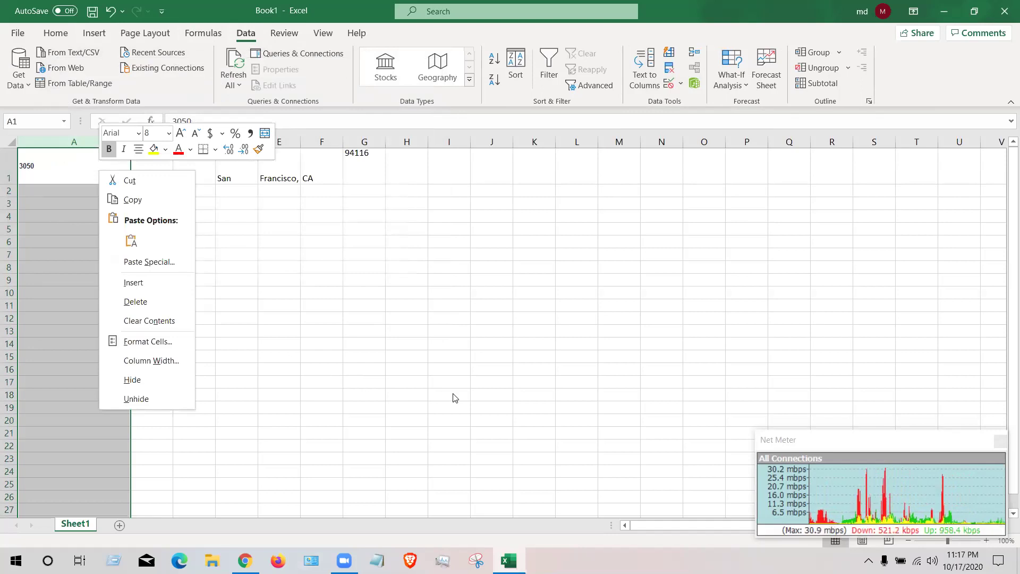
key("Escape")
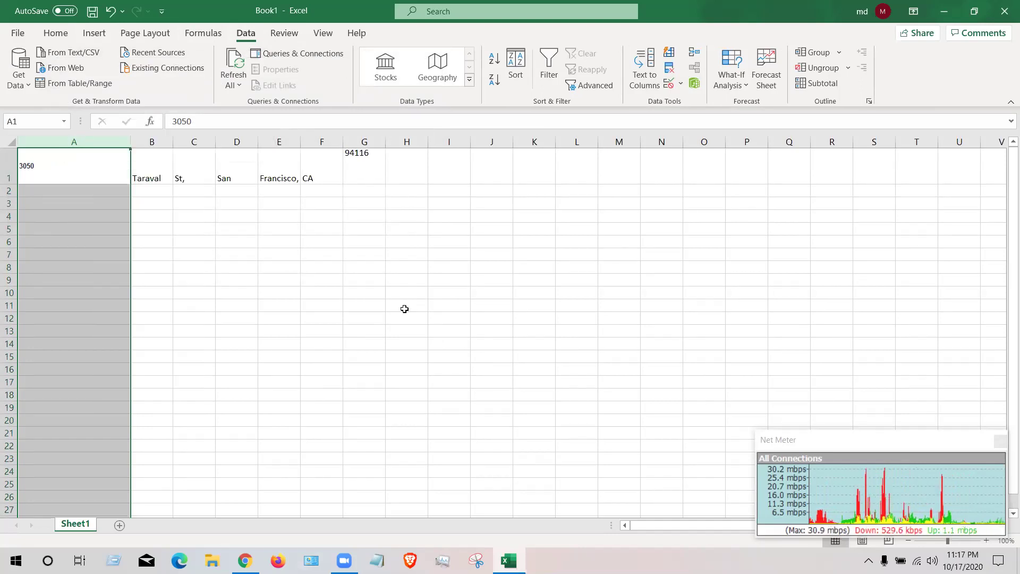
- Undo the fixed-width split and restart Text to Columns with the Delimited data type
key("ctrl+z")
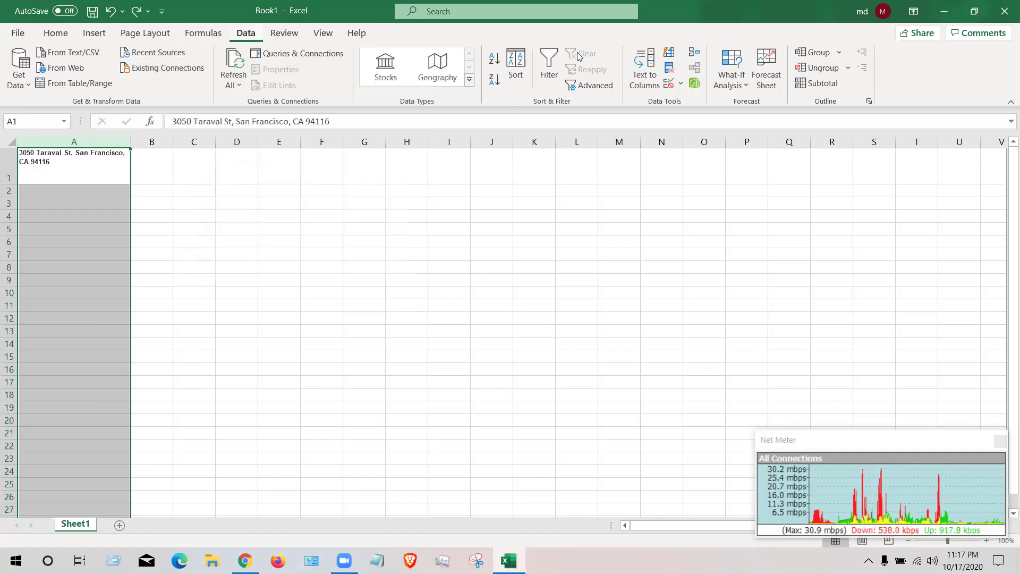
left_click(644, 75)
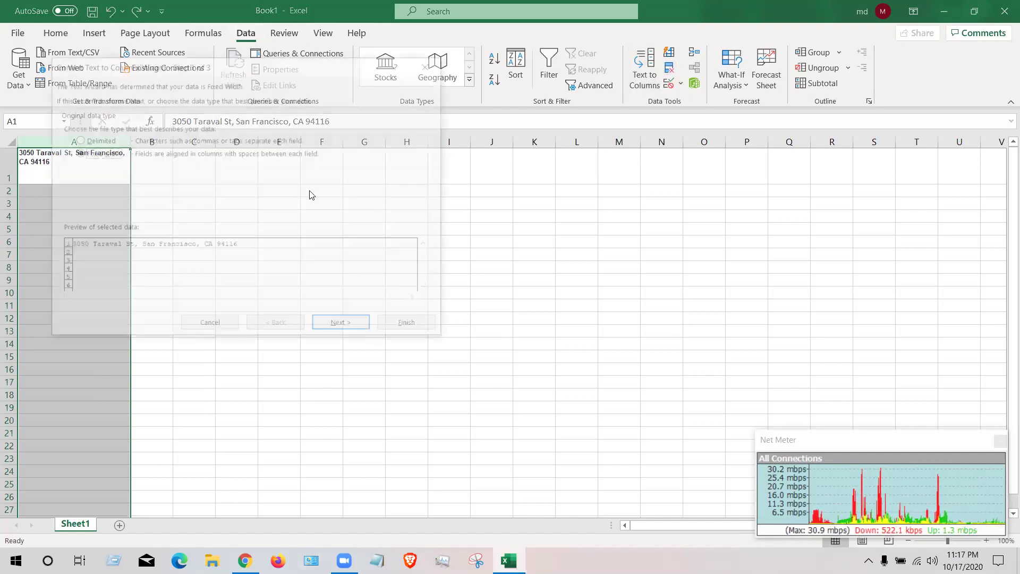
left_click(345, 327)
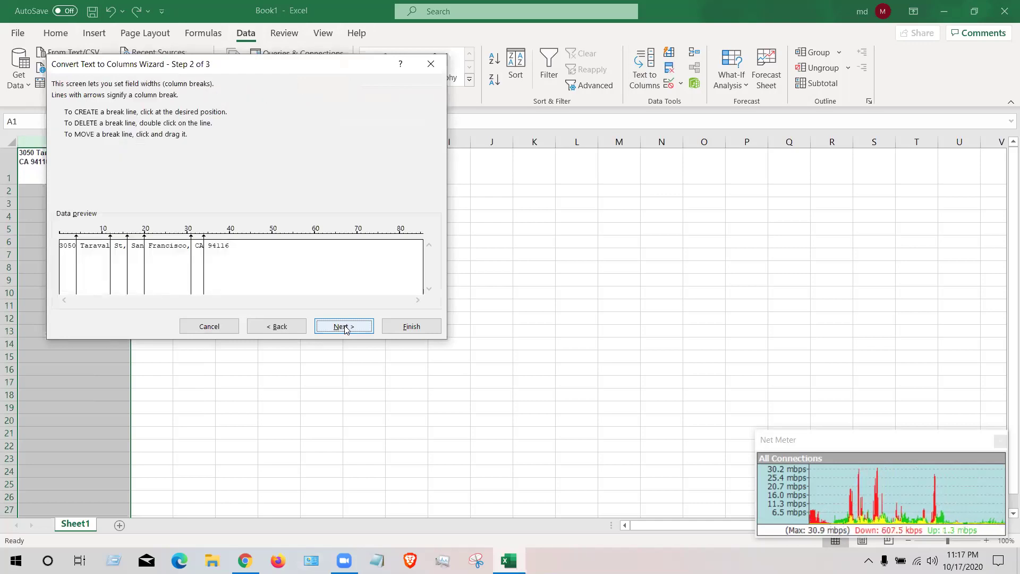
left_click(344, 326)
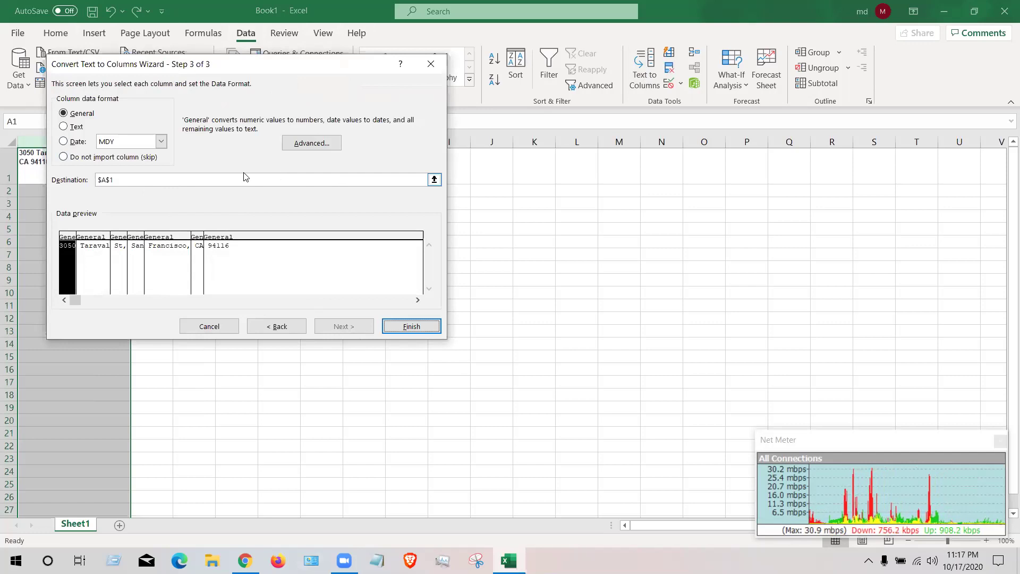
left_click(160, 141)
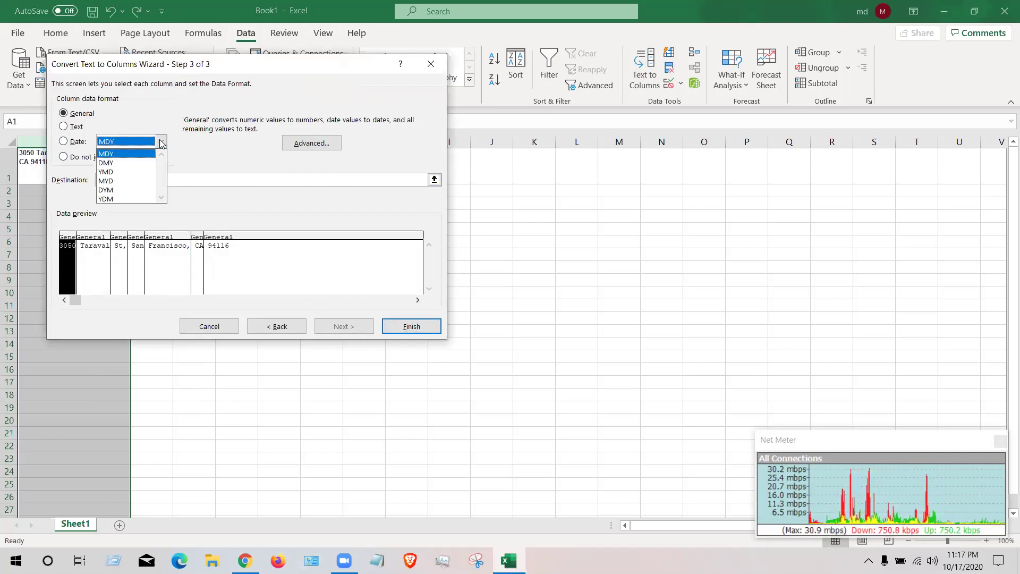
left_click(161, 141)
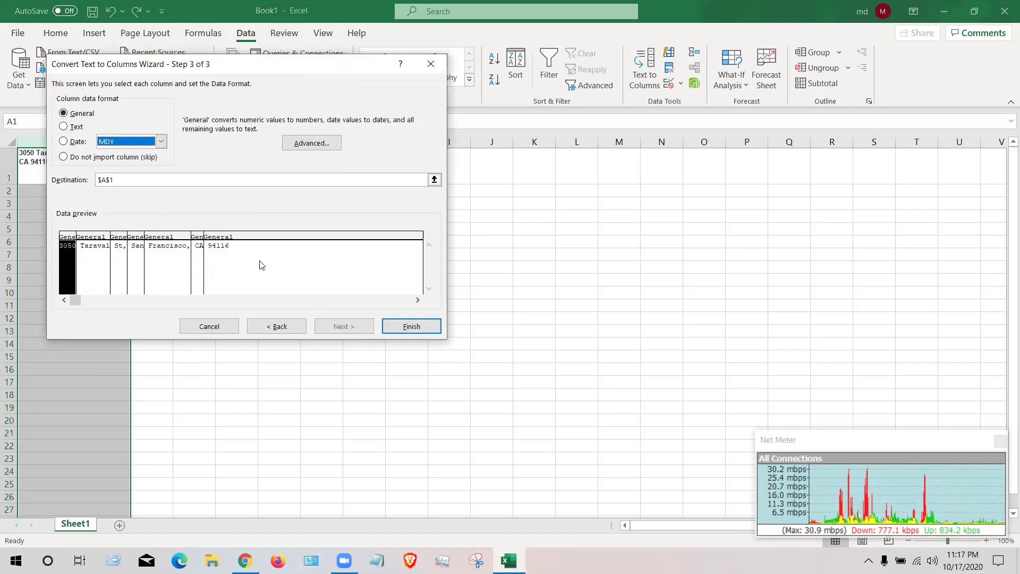
left_click(276, 326)
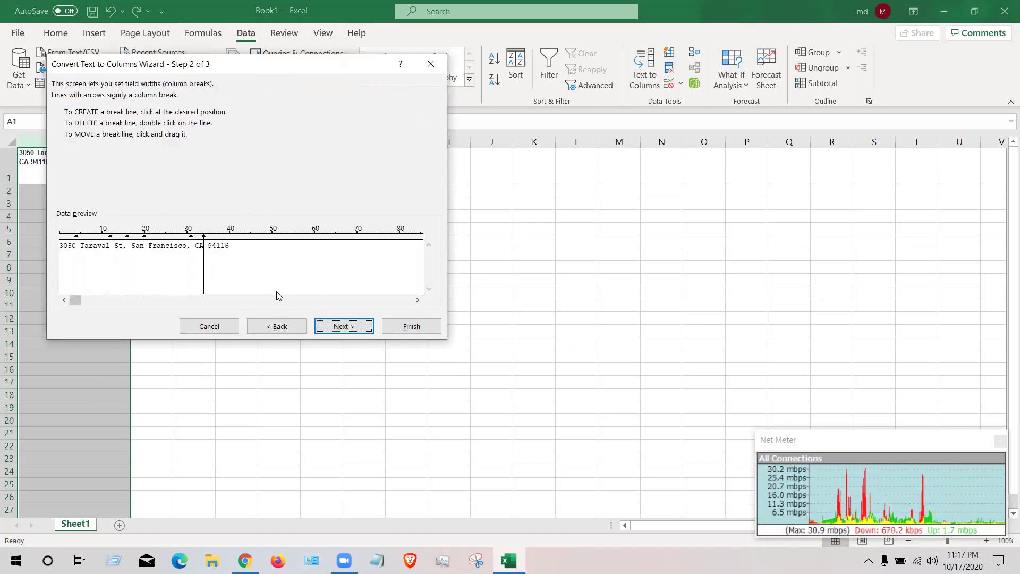
left_click(303, 326)
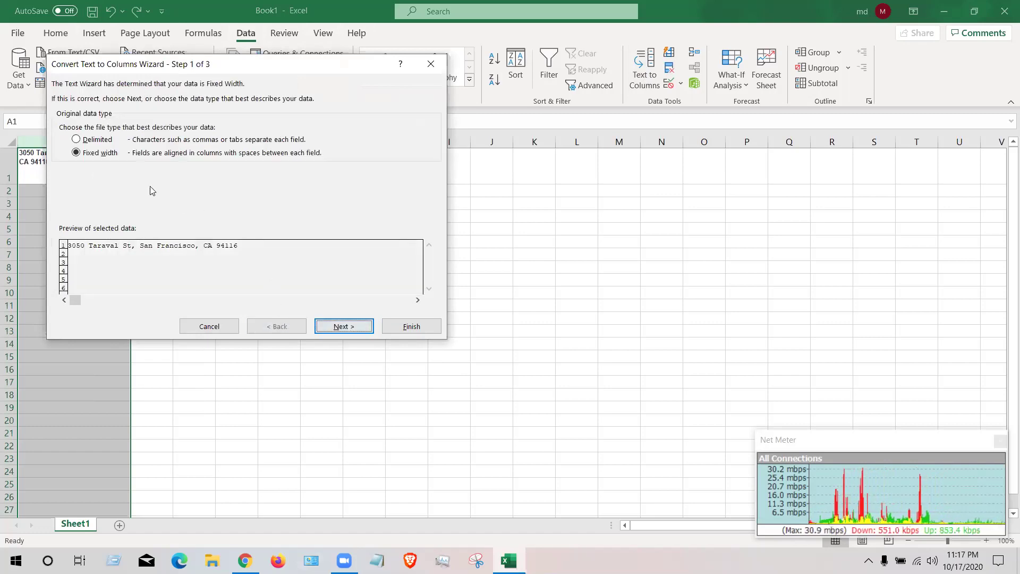
left_click(105, 140)
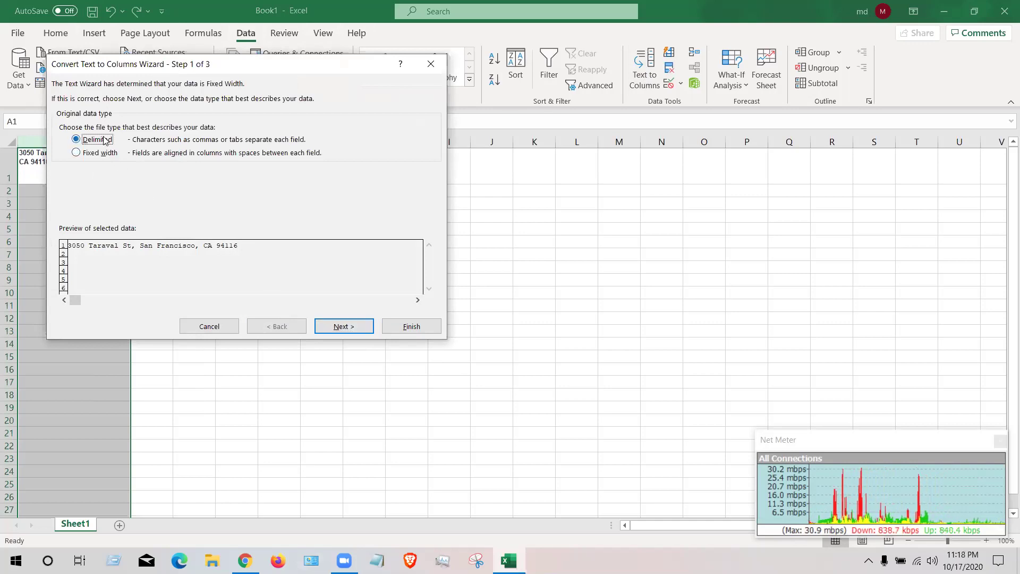
left_click(355, 331)
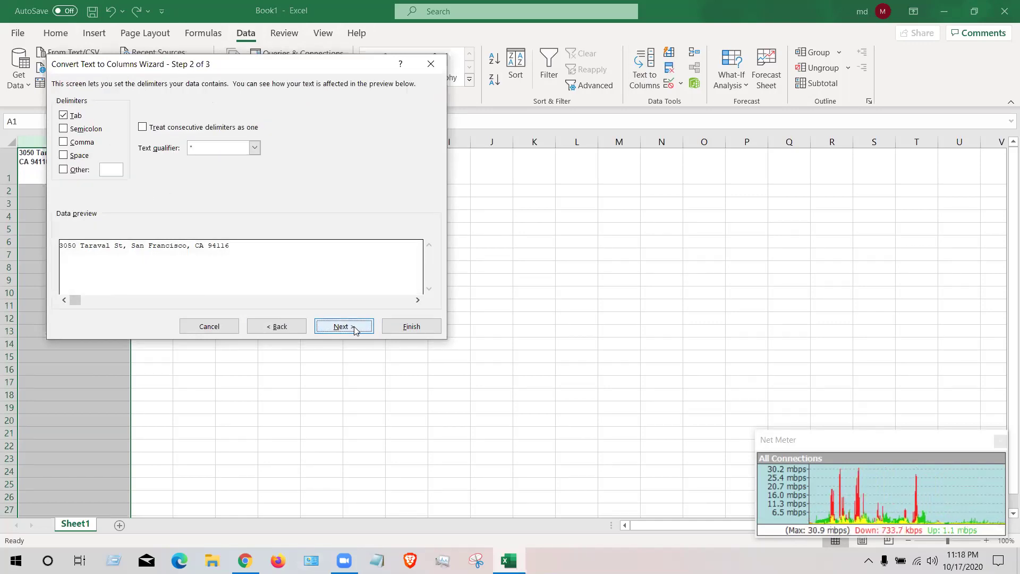
left_click(216, 148)
left_click(158, 169)
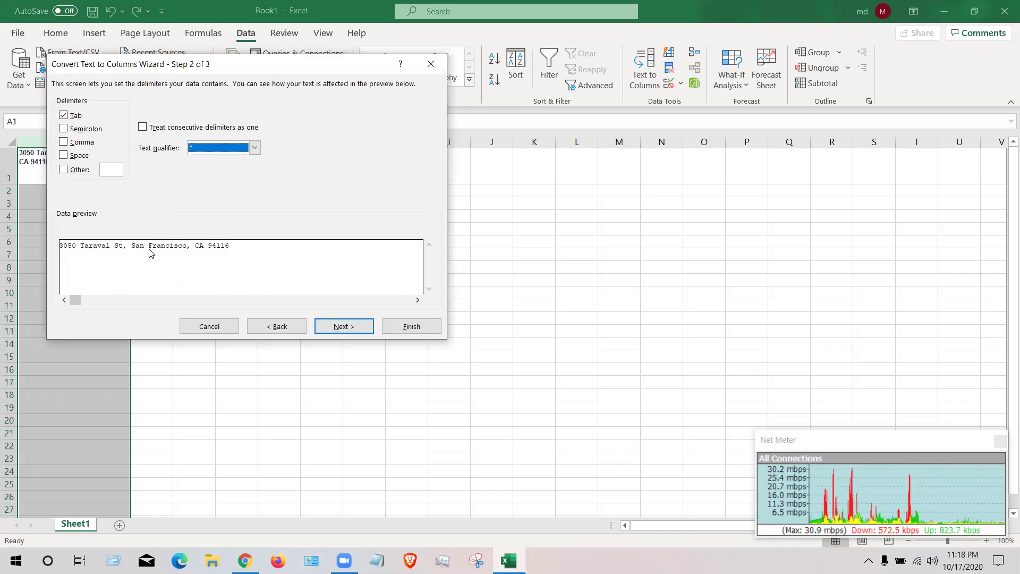
left_click(64, 142)
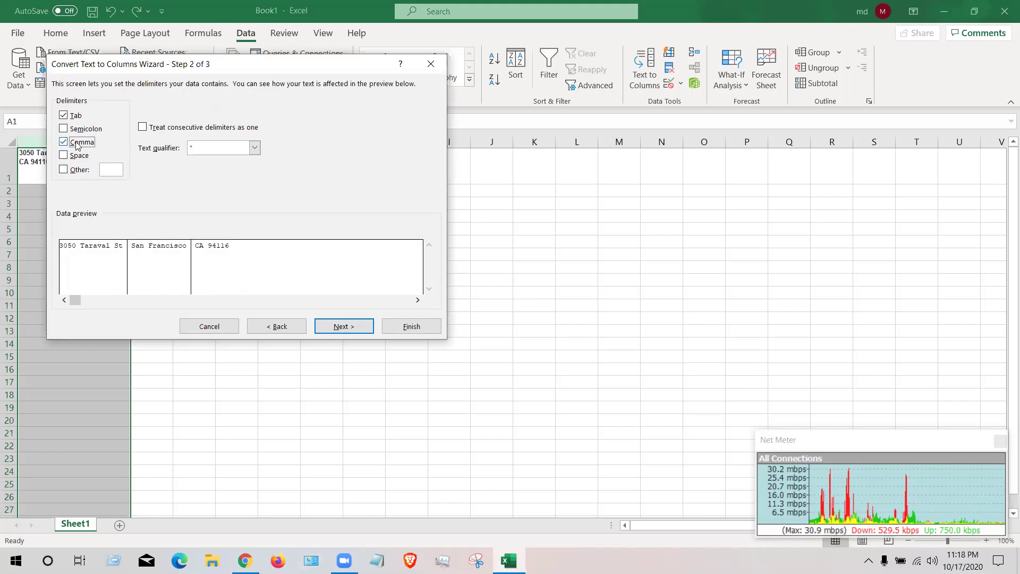
left_click(340, 329)
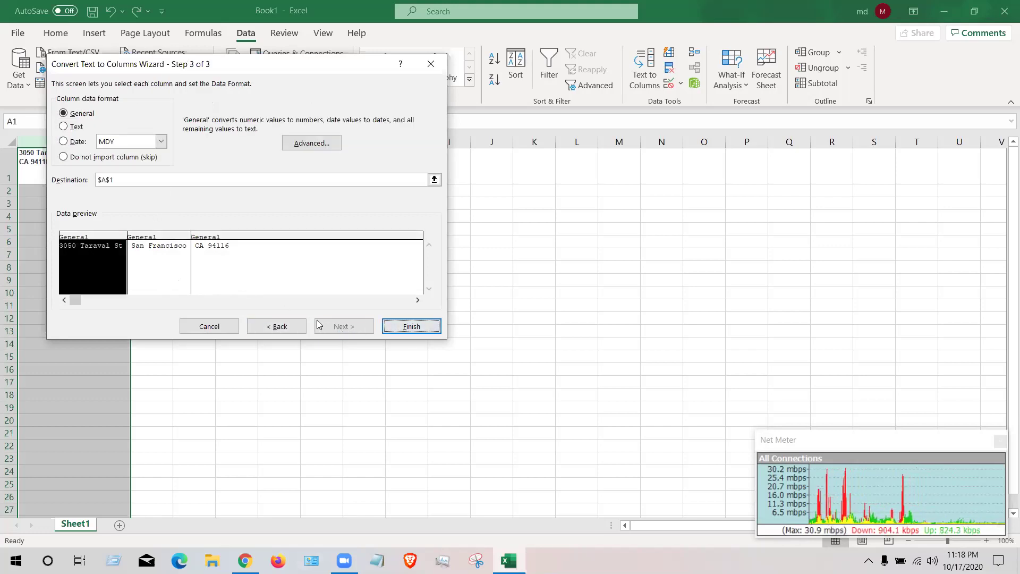
left_click(294, 326)
left_click(142, 127)
left_click(64, 155)
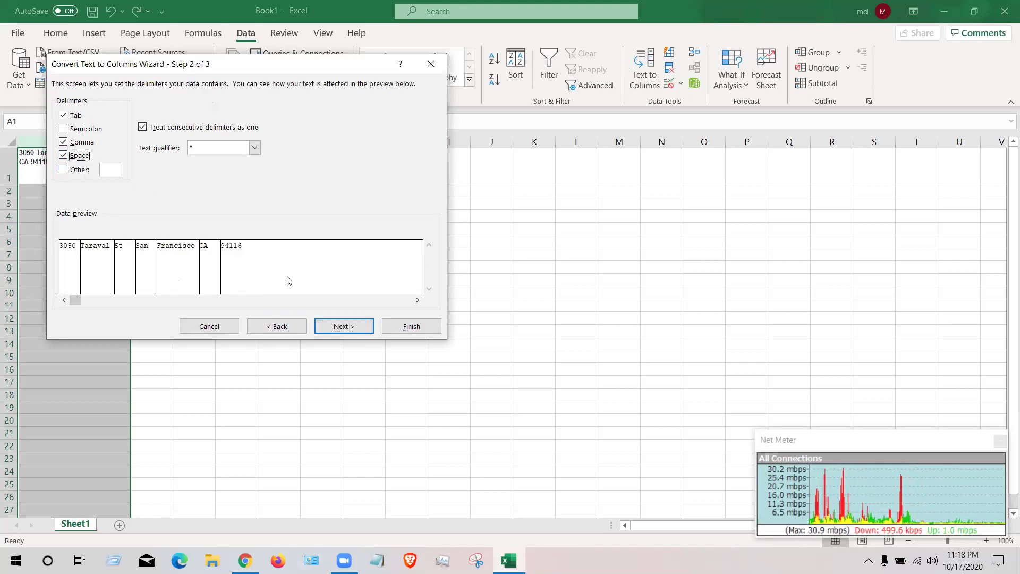
left_click(64, 155)
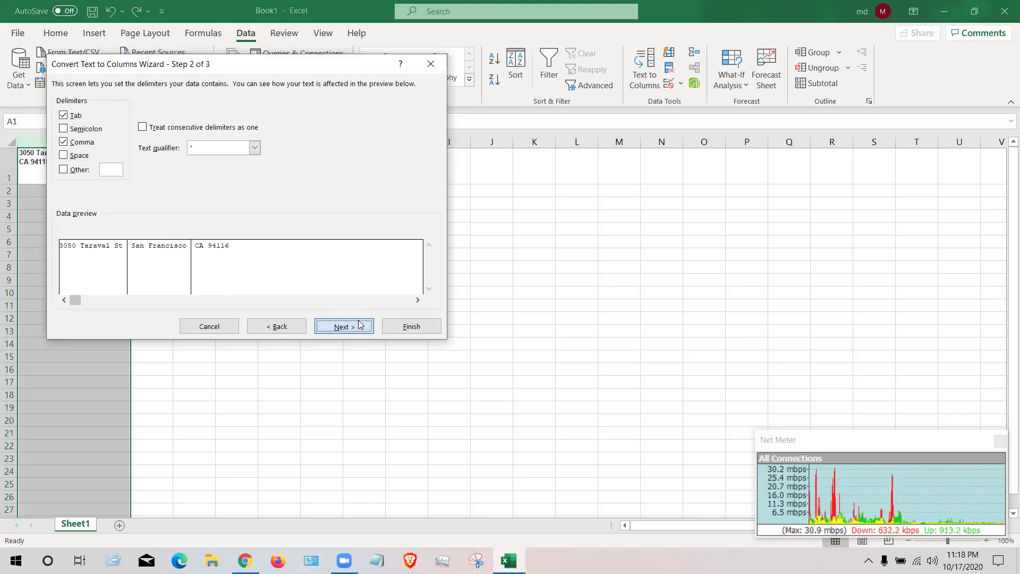
left_click(343, 325)
left_click(412, 326)
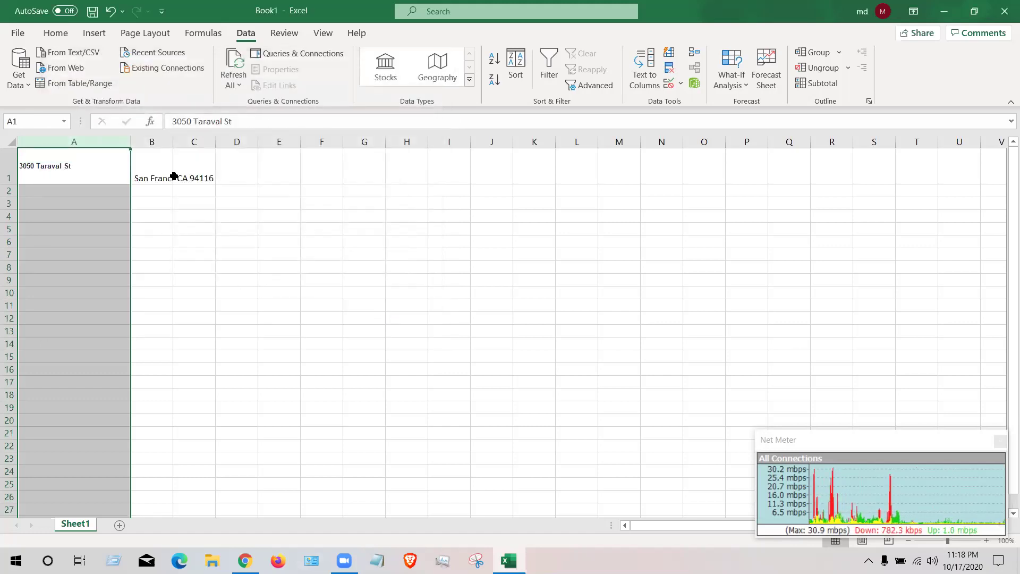
left_click(144, 171)
left_click(112, 170)
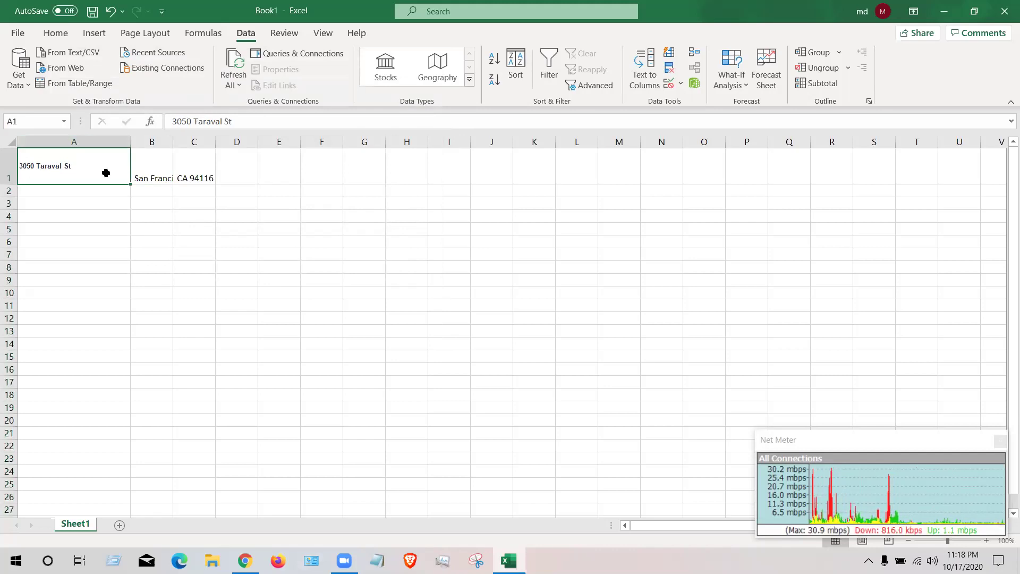
left_click(153, 168)
left_click(185, 167)
left_click(116, 164)
left_click(146, 164)
left_click(194, 167)
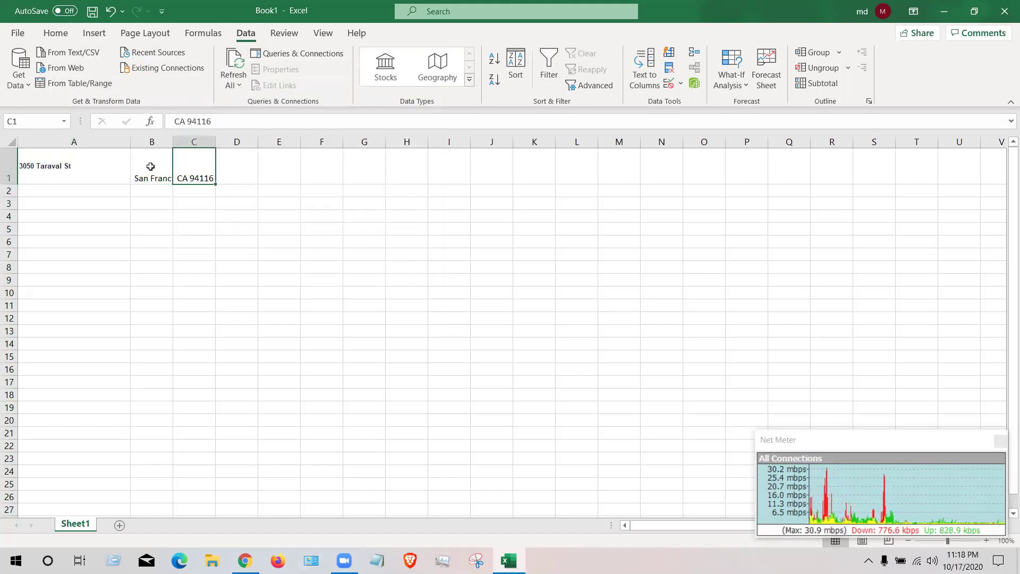
left_click(154, 166)
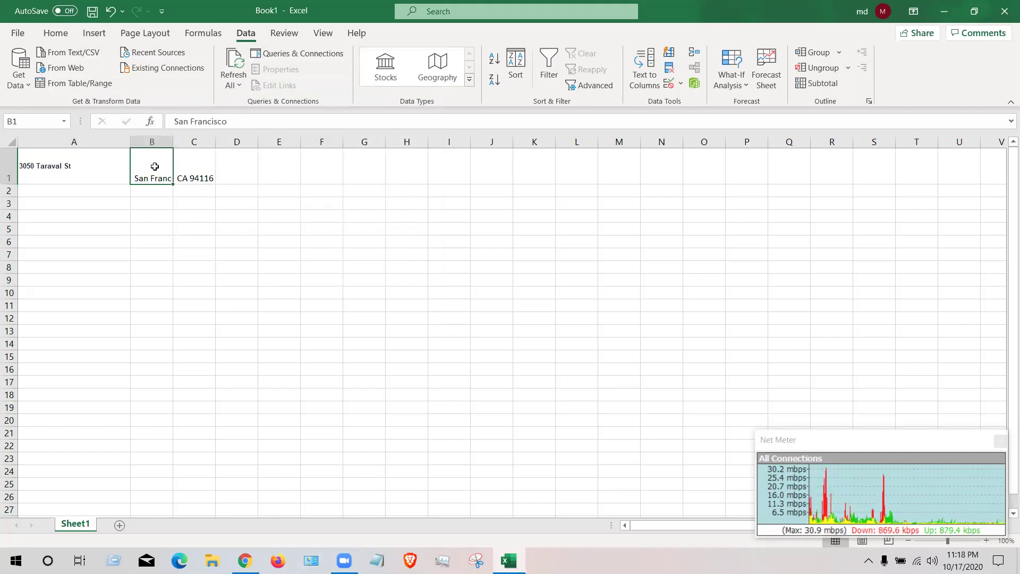
left_click(102, 167)
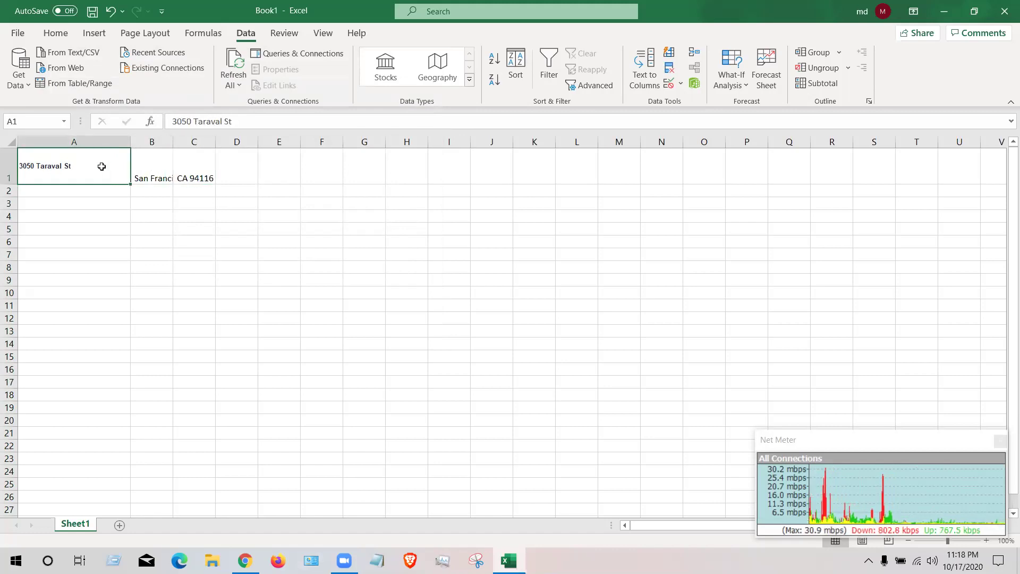
left_click(188, 173)
left_click(152, 172)
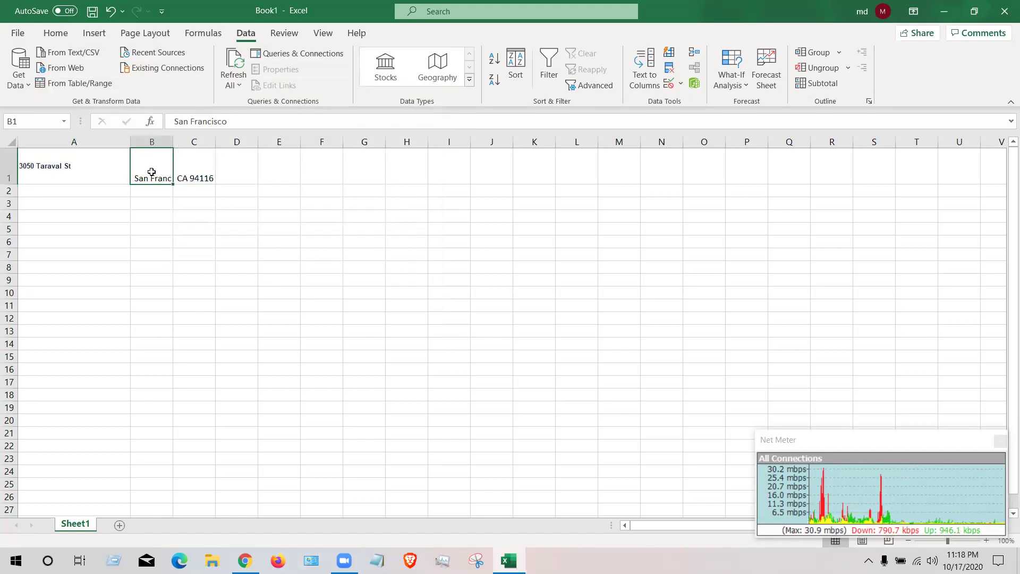
left_click(188, 168)
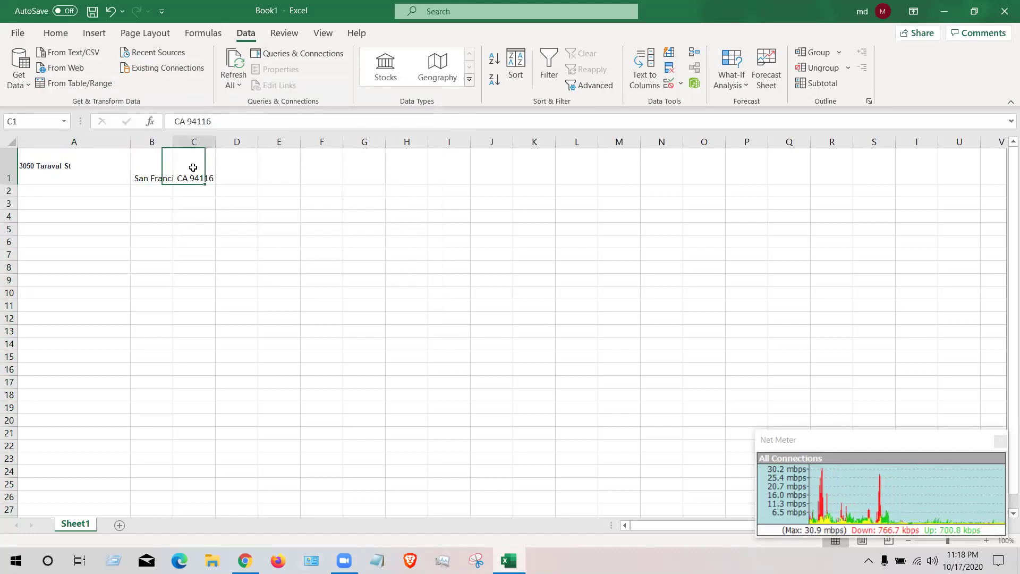
left_click(200, 141)
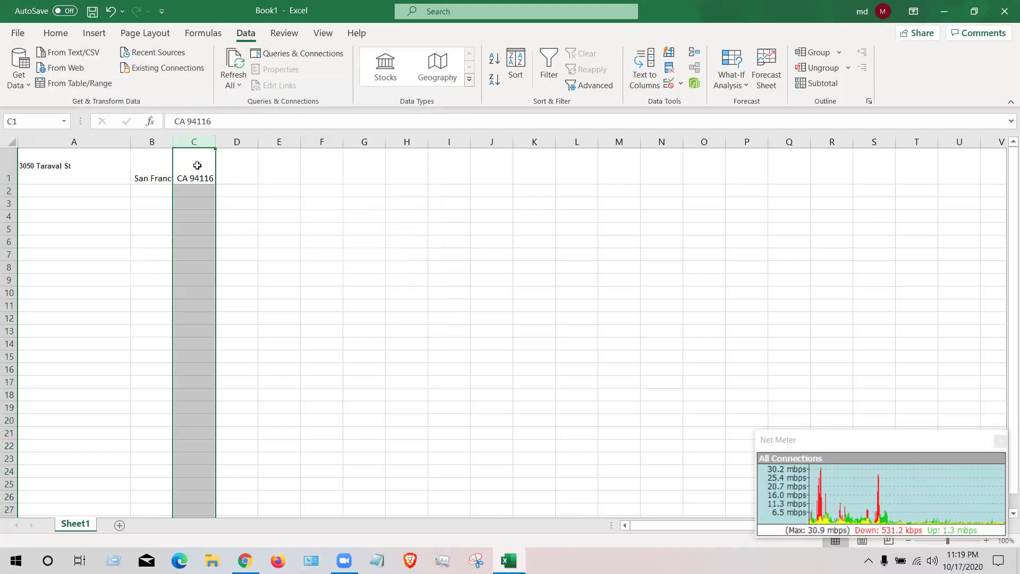
- Split C1 at spaces only, separating state CA from ZIP 94116
left_click(636, 88)
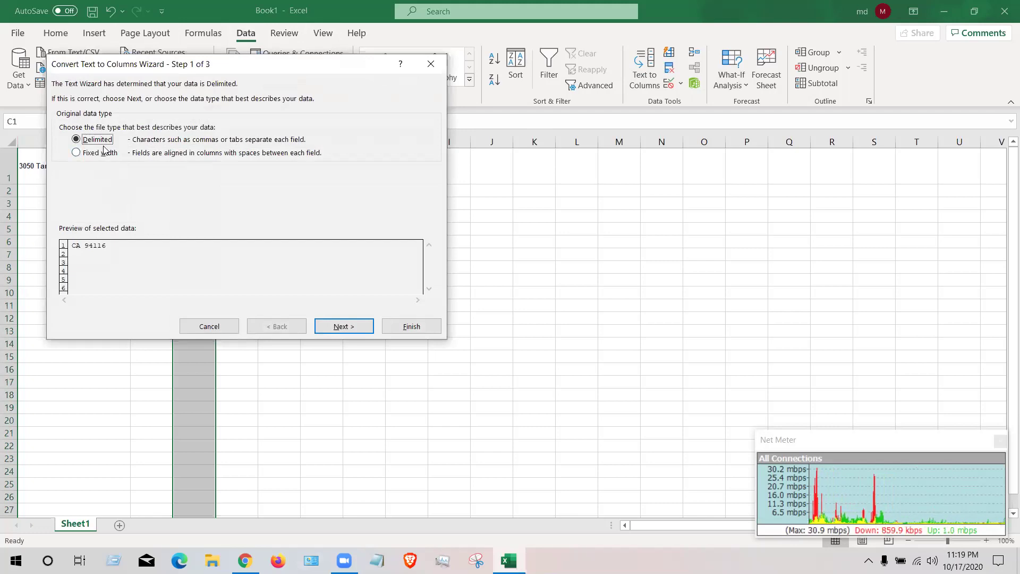
left_click(340, 326)
left_click(64, 155)
left_click(63, 142)
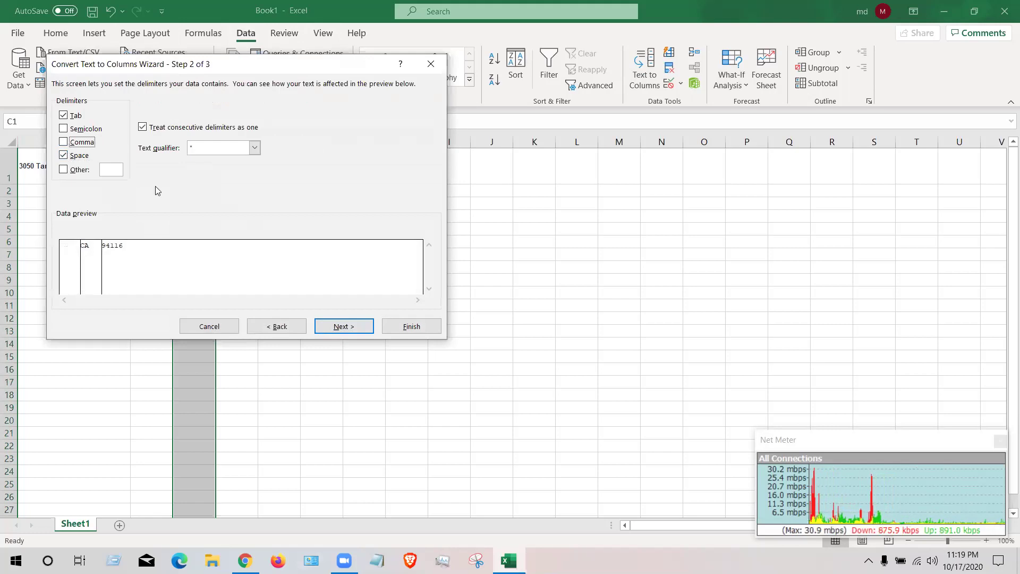
left_click(352, 327)
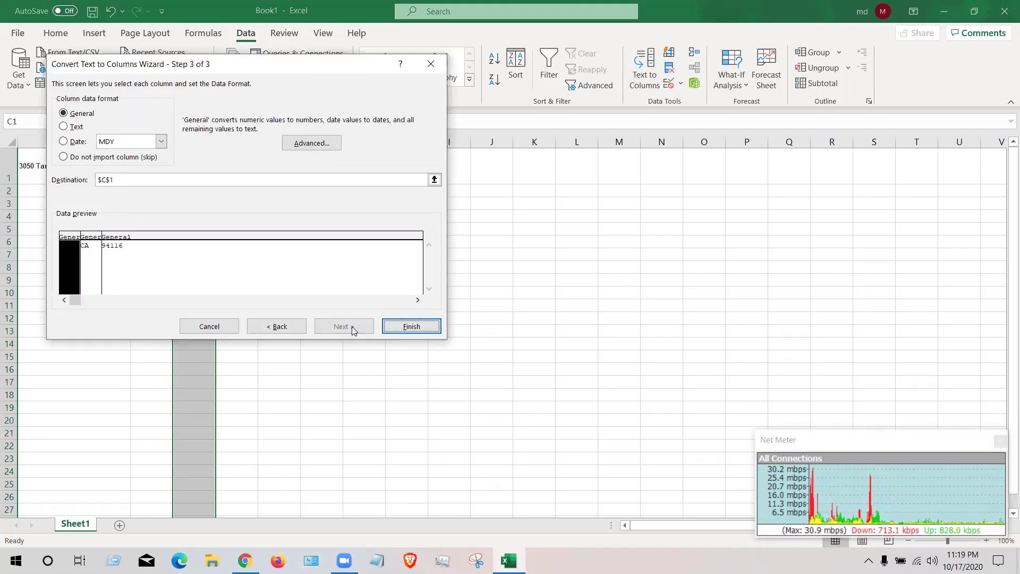
left_click(414, 326)
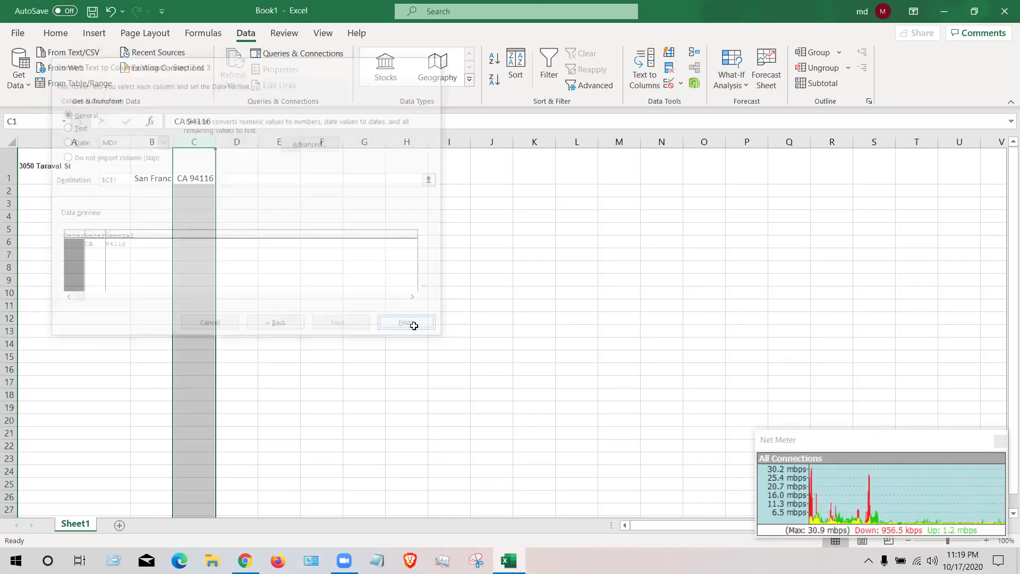
- Check the split address cells in row 1, then minimize Excel
left_click(247, 173)
left_click(201, 171)
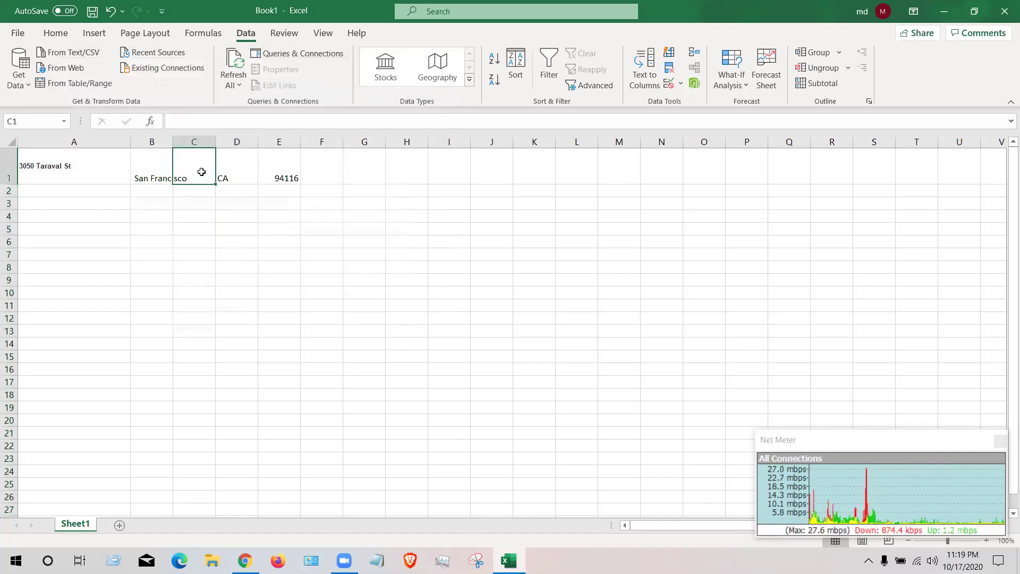
left_click(240, 165)
left_click(162, 165)
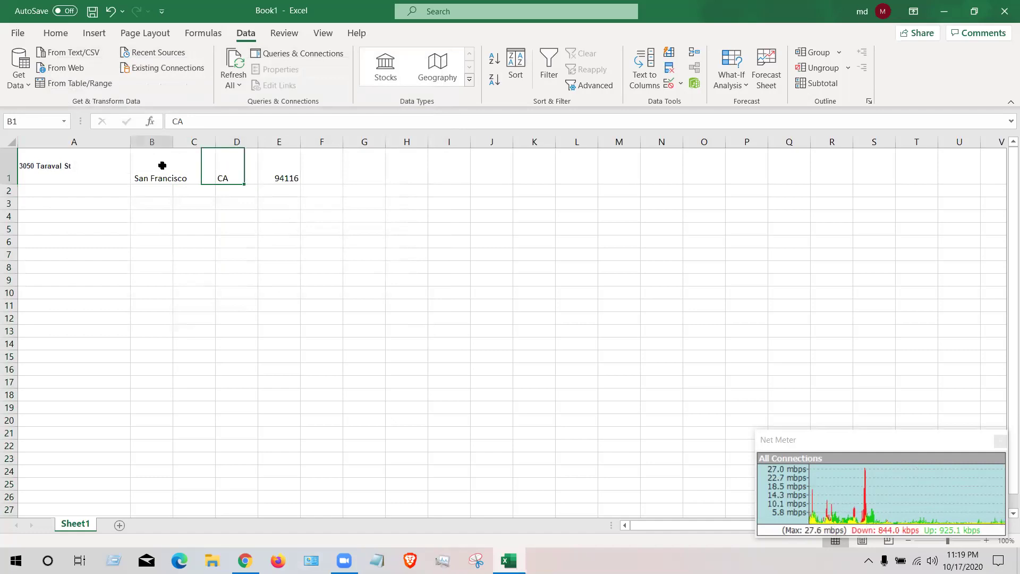
left_click(87, 164)
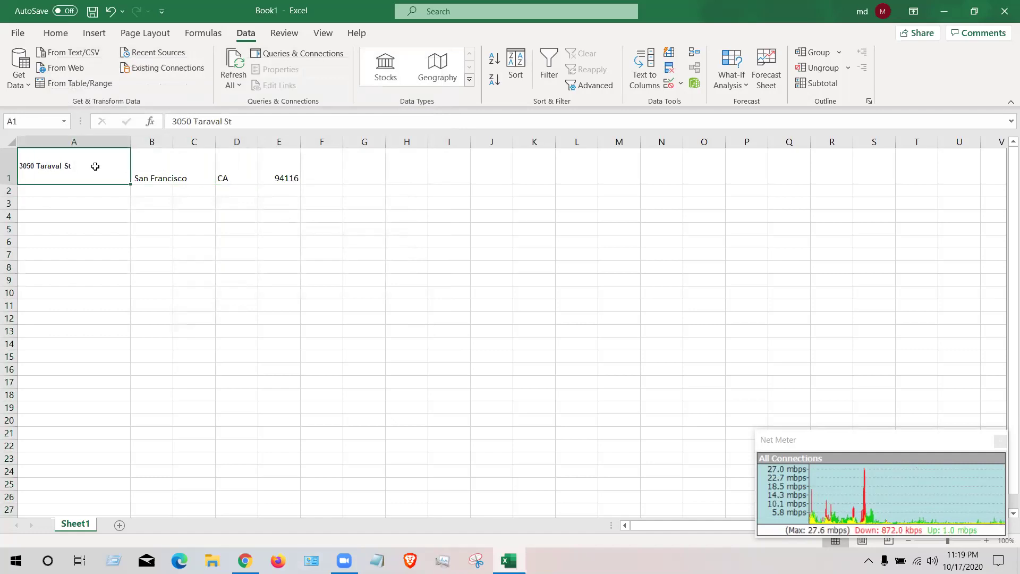
left_click(133, 167)
left_click(96, 170)
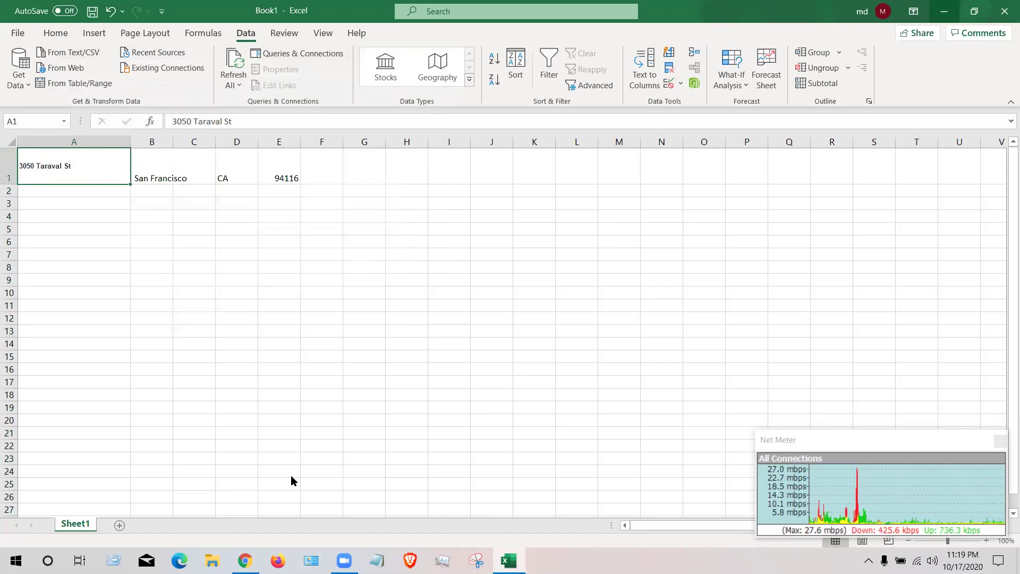
left_click(945, 11)
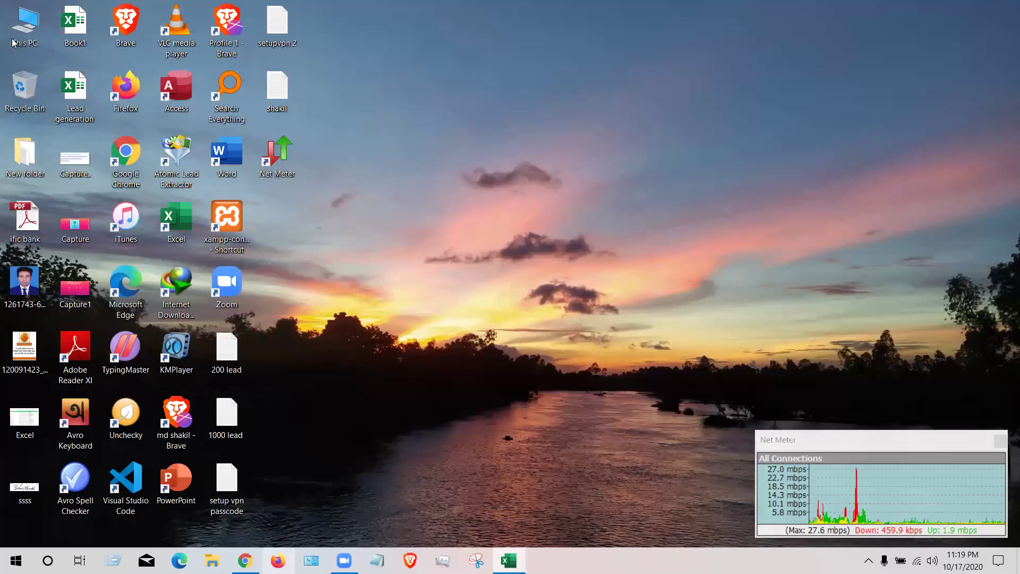
- Return to the Yelp search results and open the Keeva Indian Kitchen listing
key("alt+Tab")
key("ctrl+shift+Tab")
key("alt+Left")
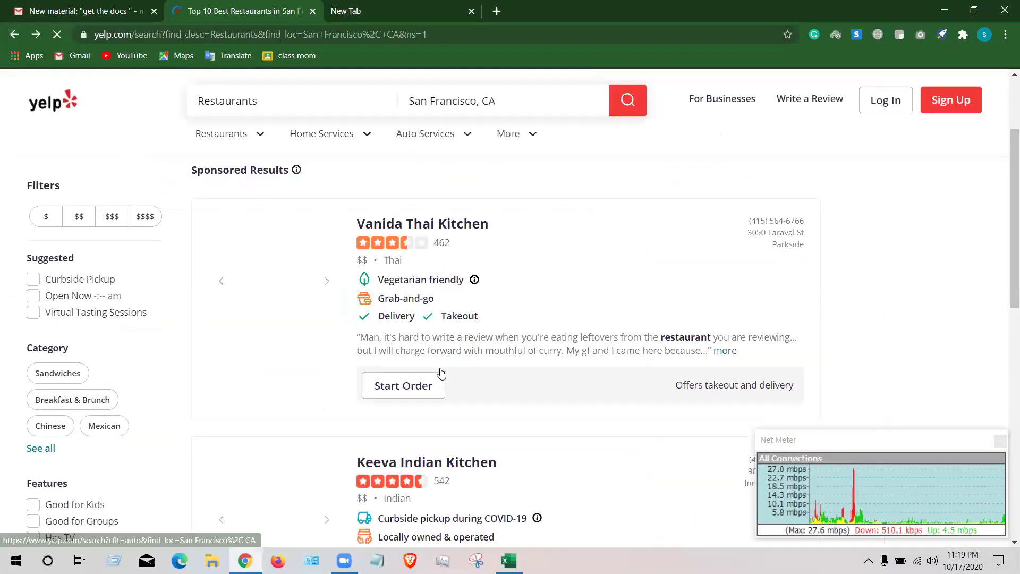
scroll(440, 212, "down", 5)
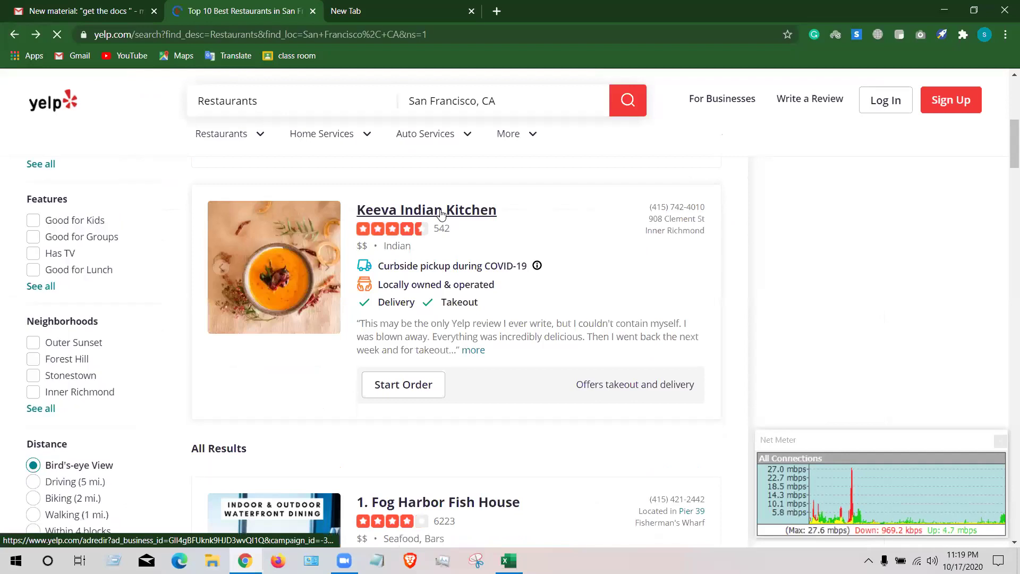
left_click(236, 233)
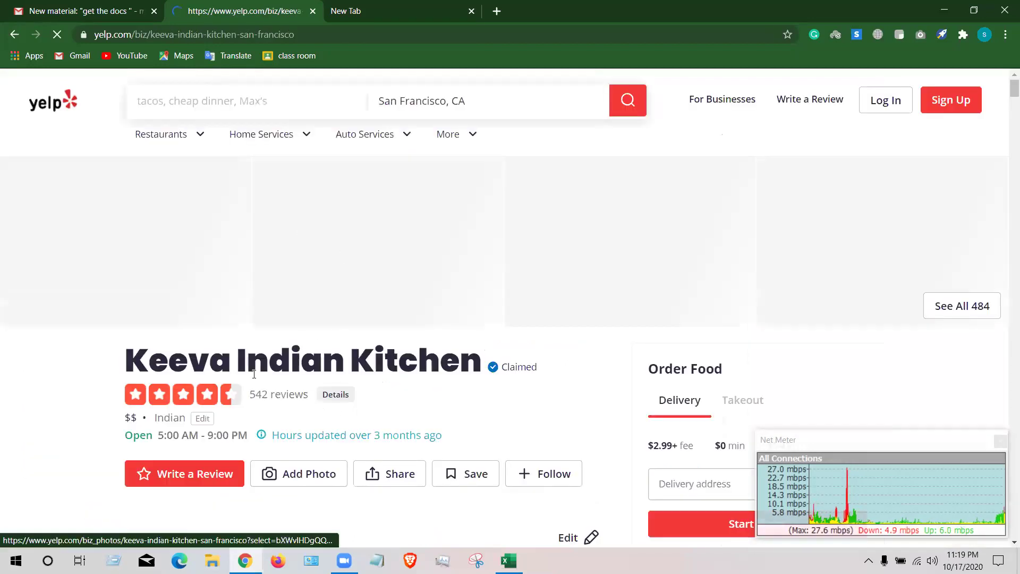
- Copy the address 908 Clement St, San Francisco, CA 94118 from Location & Hours
scroll(339, 356, "down", 1)
scroll(339, 356, "down", 2)
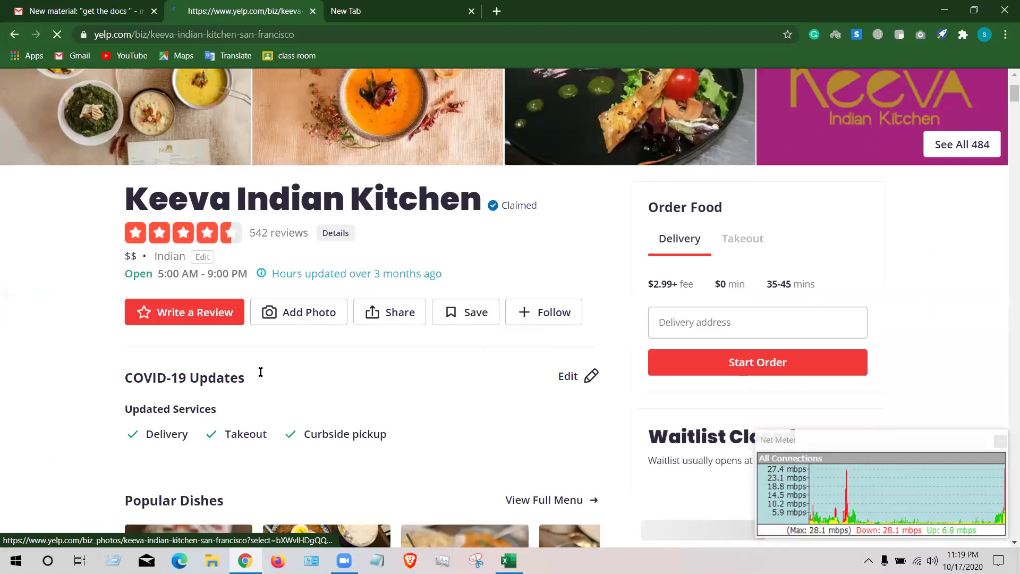
scroll(299, 378, "down", 10)
scroll(152, 275, "down", 3)
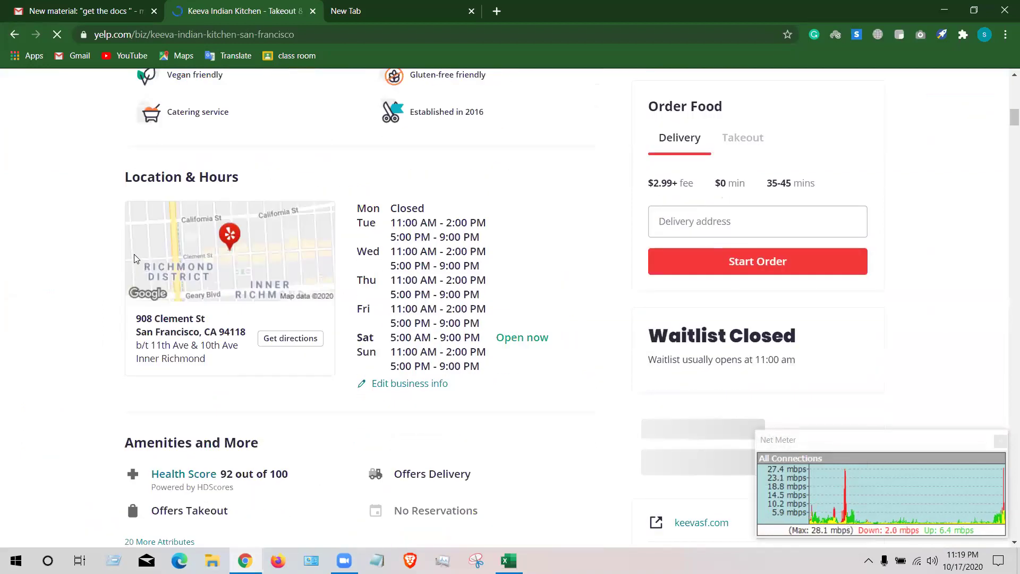
scroll(195, 265, "down", 1)
left_click_drag(136, 255, 246, 269)
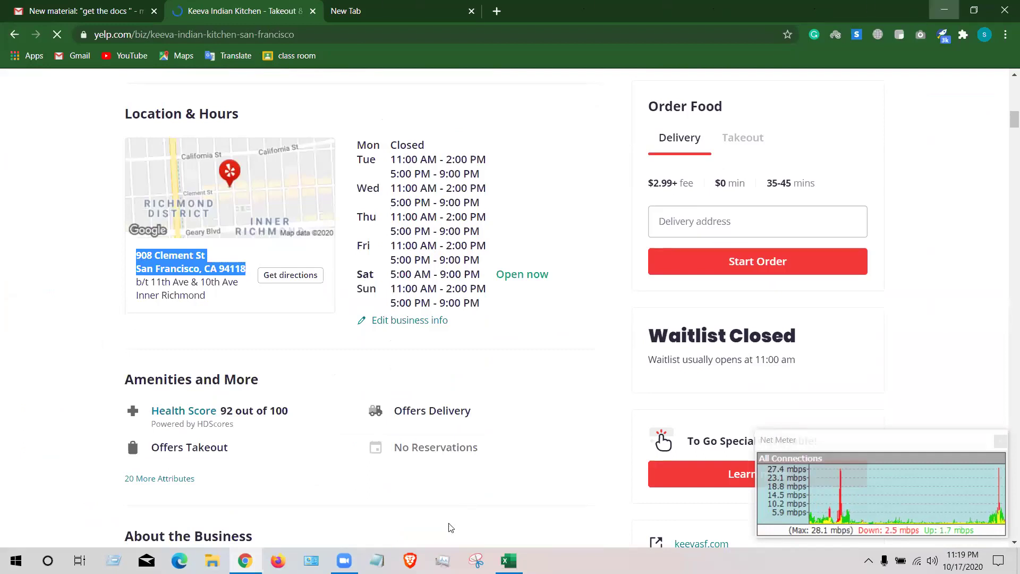
key("super+d")
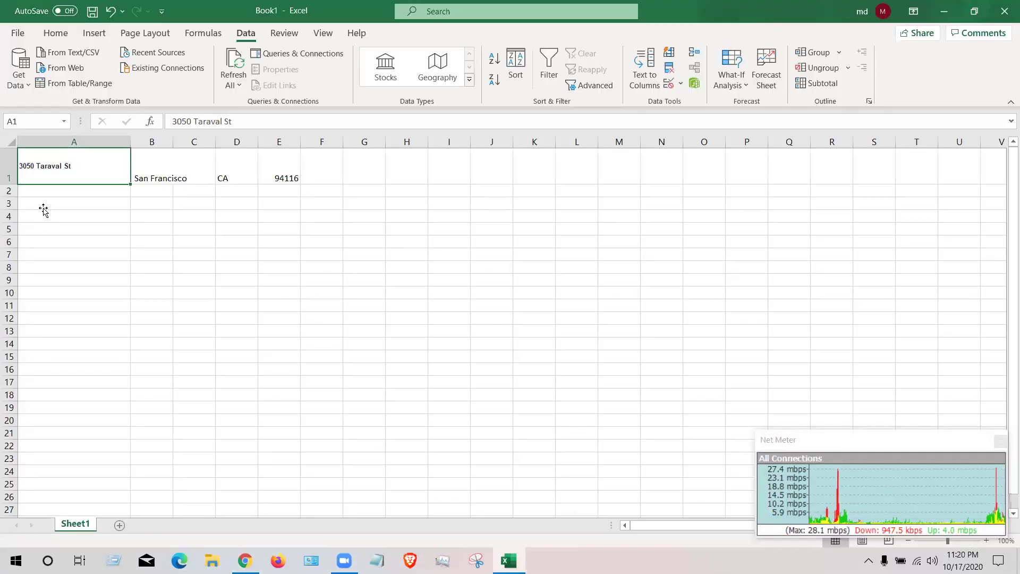
- Clear the old Taraval St, San Francisco, CA, 94116 values from row 1
left_click(42, 206)
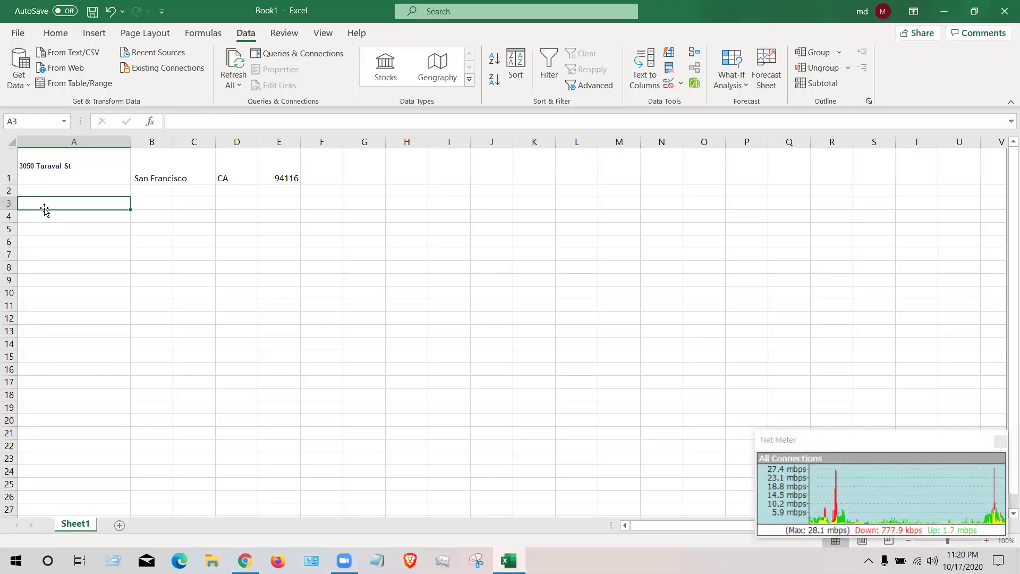
left_click(99, 175)
left_click_drag(105, 166, 281, 180)
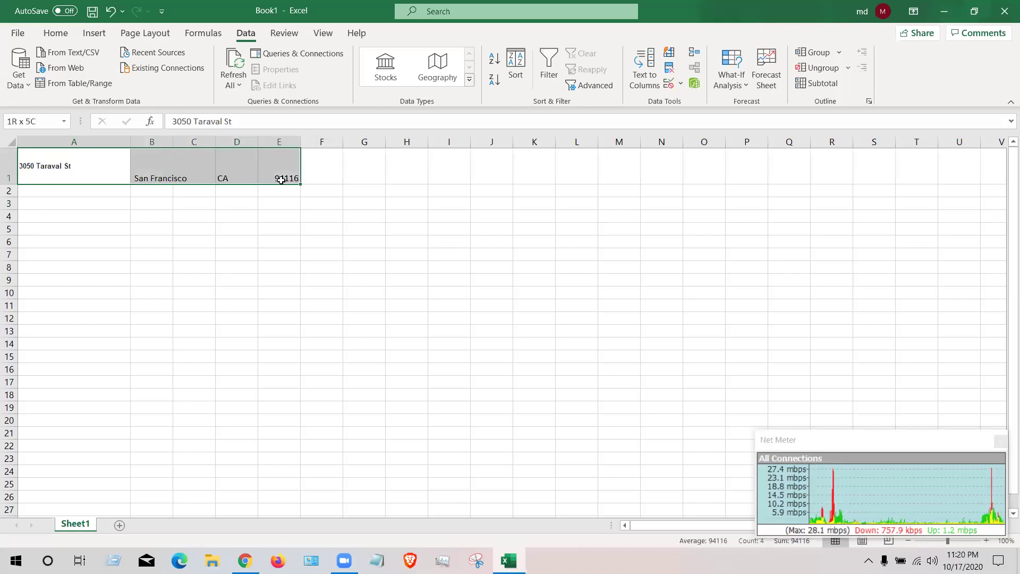
key("BackSpace")
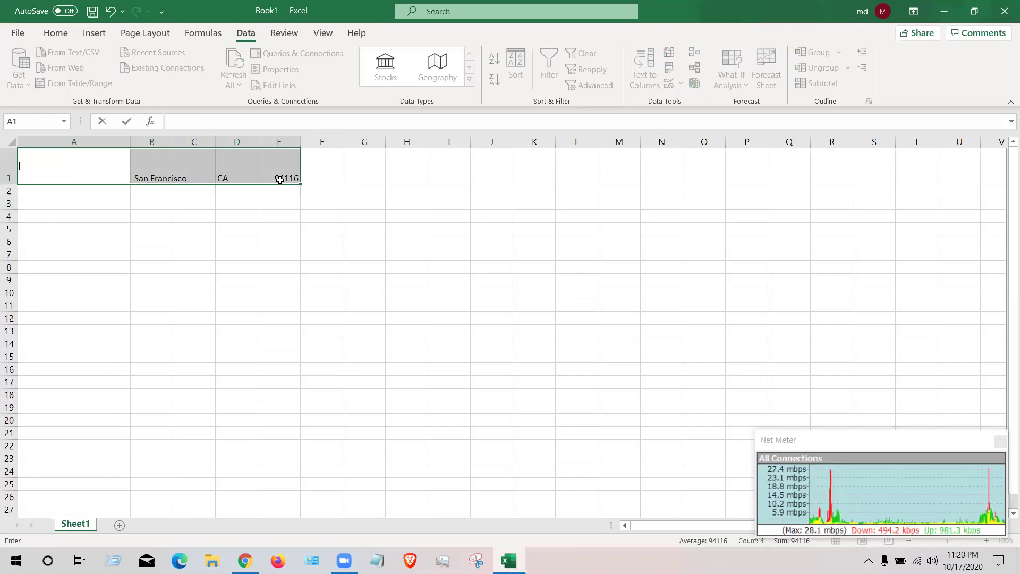
left_click_drag(279, 175, 275, 165)
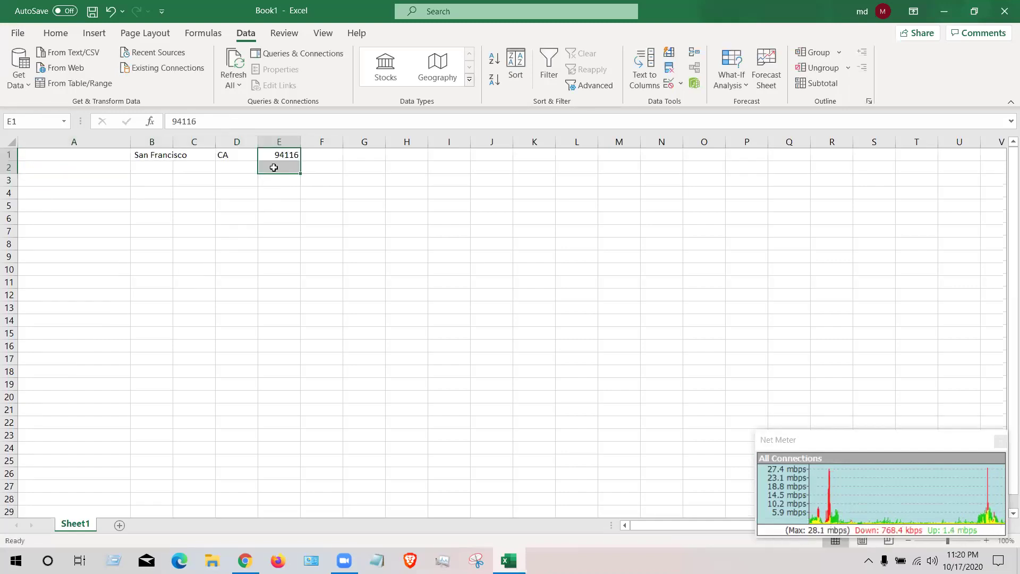
key("Delete")
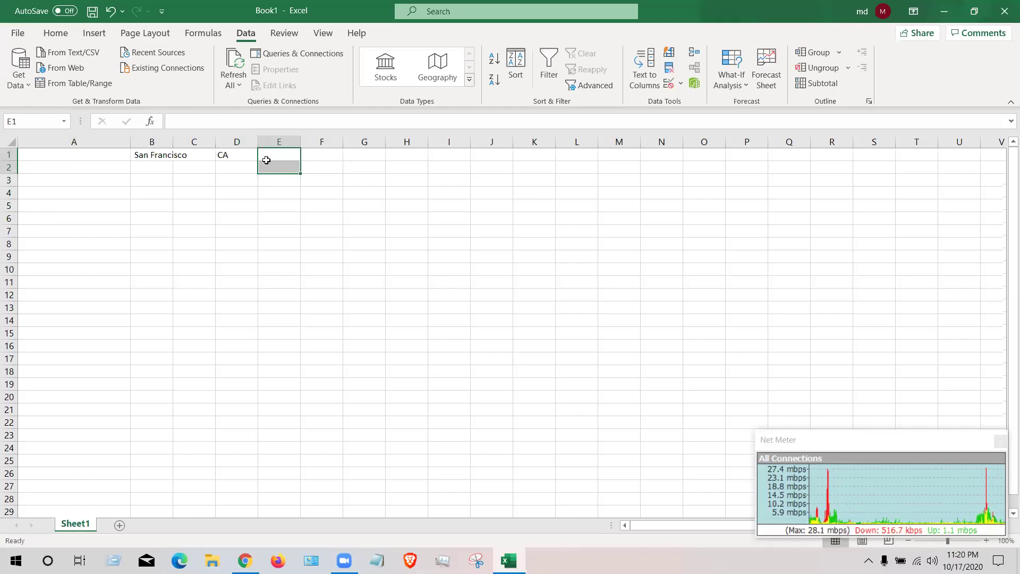
left_click(229, 155)
key("Delete")
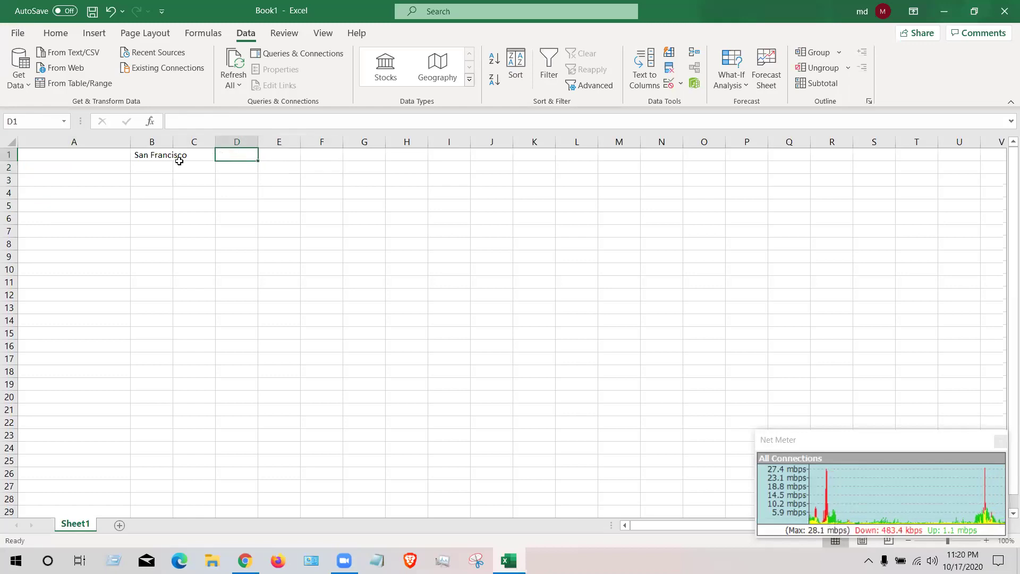
left_click(186, 156)
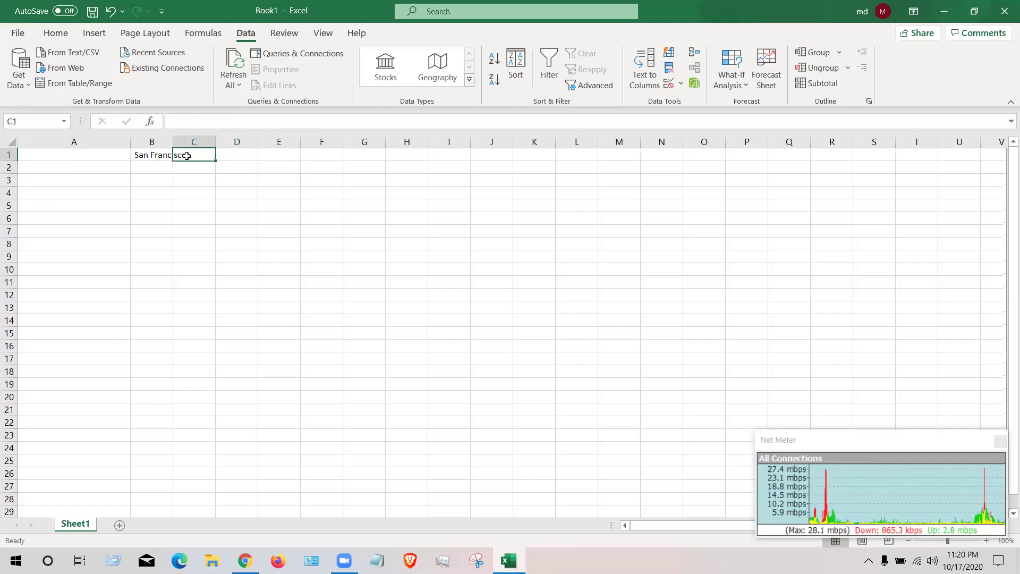
left_click(160, 157)
key("Delete")
- Paste the Keeva address into cell A1 as a single two-line entry
left_click(87, 157)
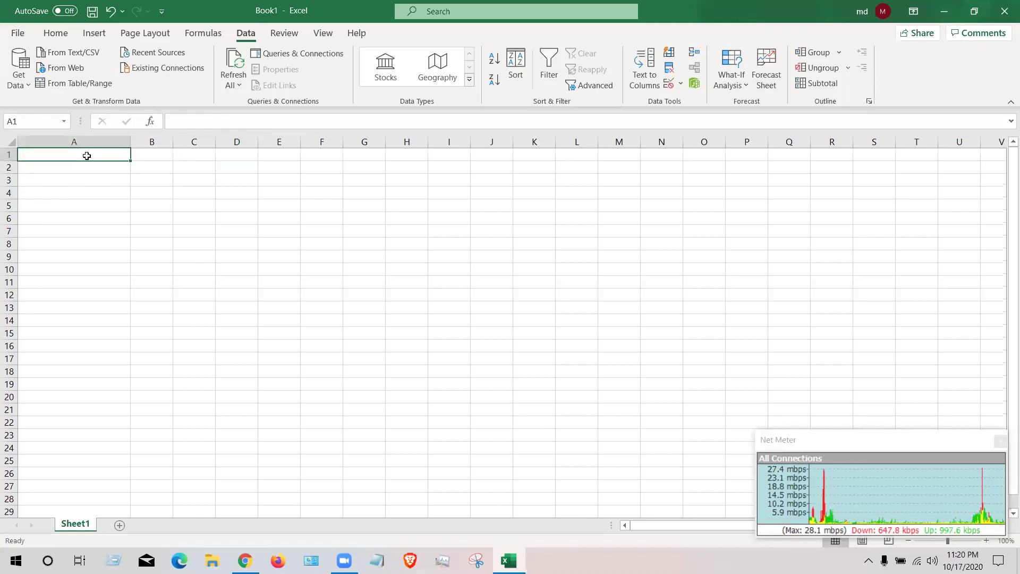
type("908 Clement St San Francisco, CA 94118")
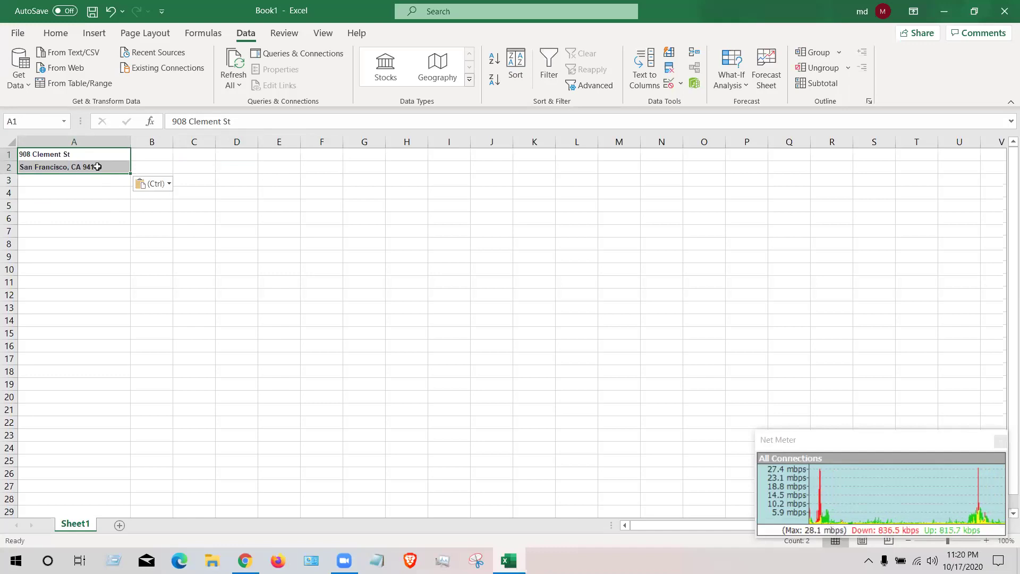
key("BackSpace")
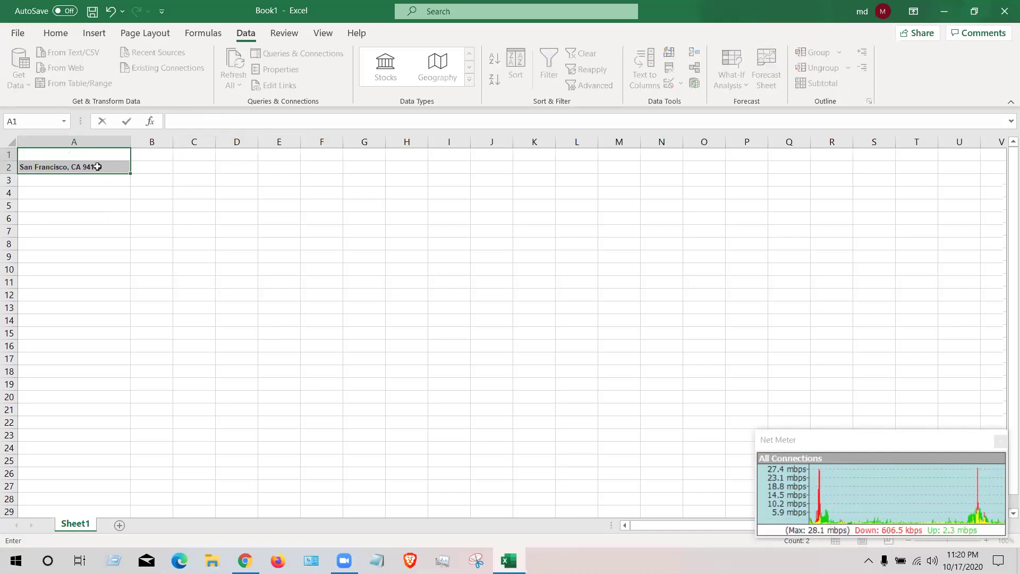
left_click(104, 169)
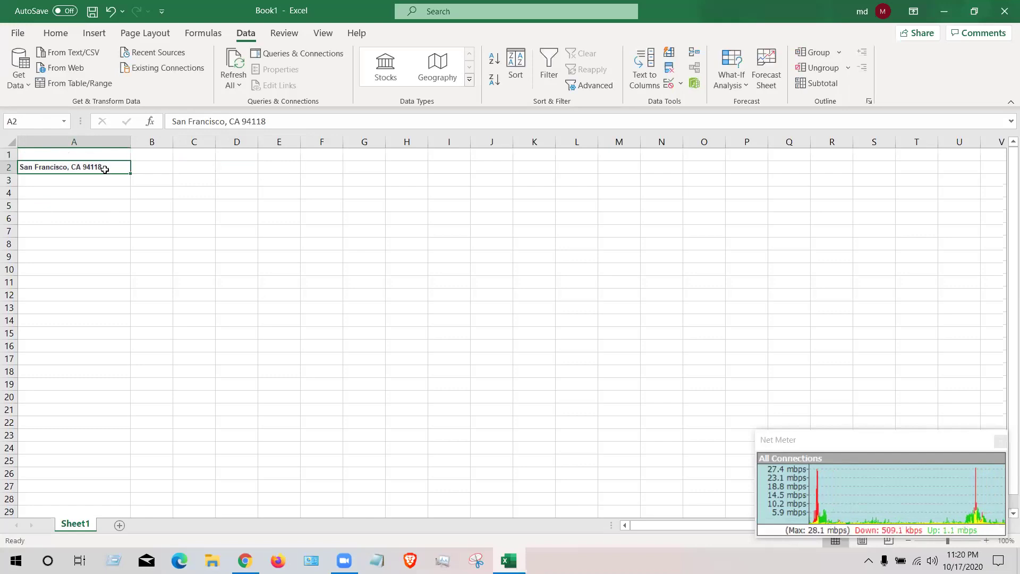
key("BackSpace")
double_click(100, 154)
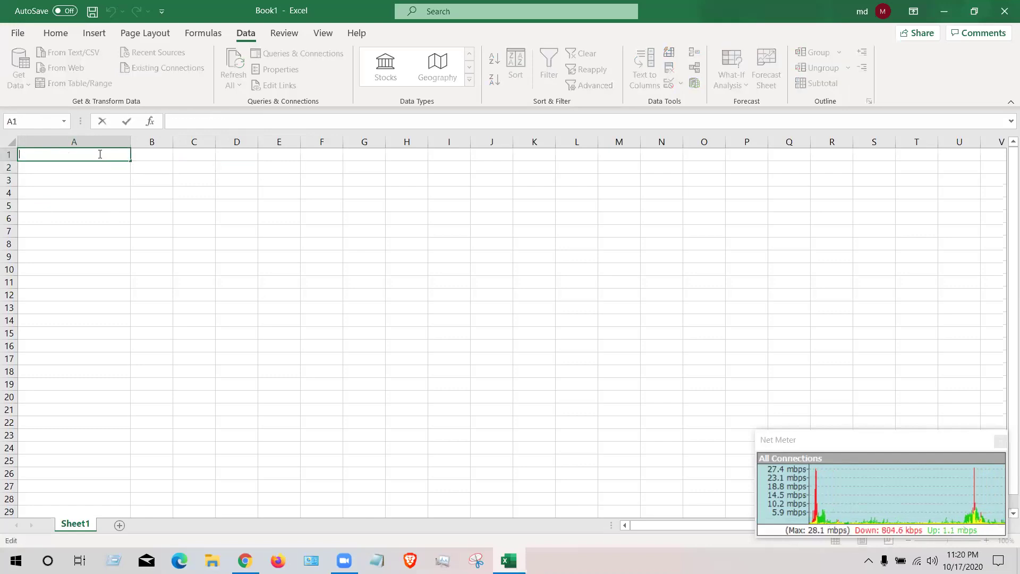
type("908 Clement St San Francisco, CA 94118")
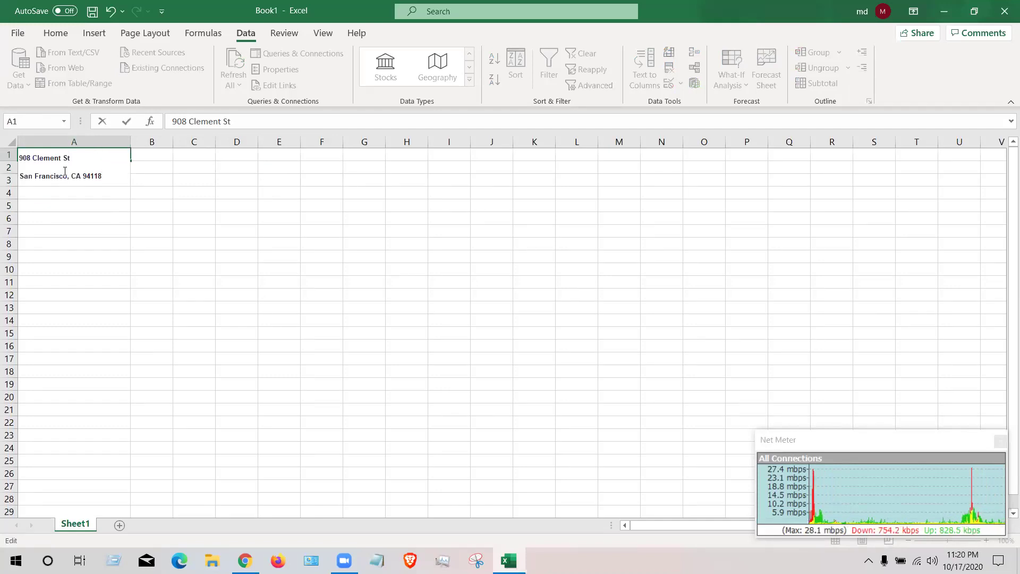
left_click(169, 159)
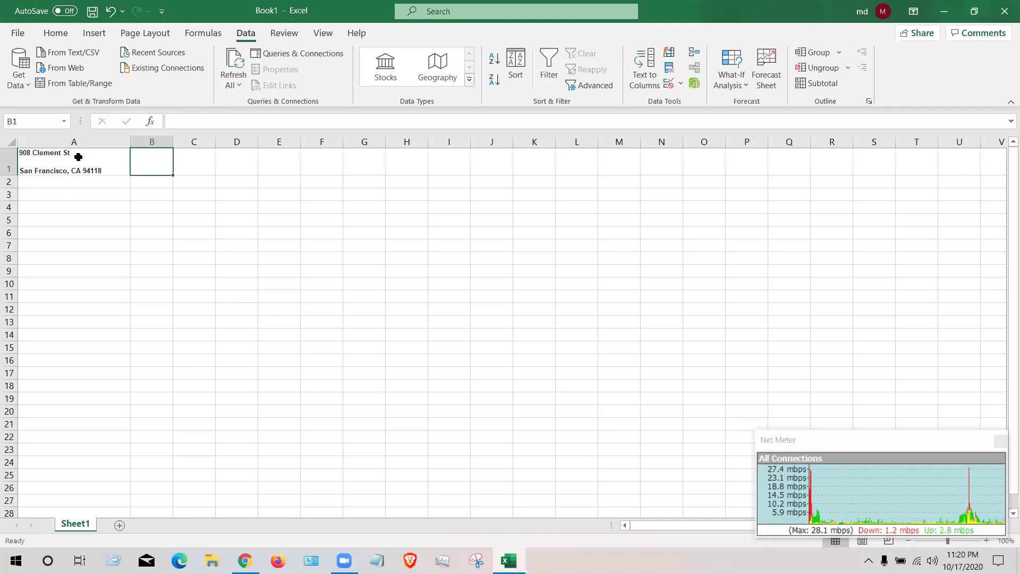
left_click(85, 144)
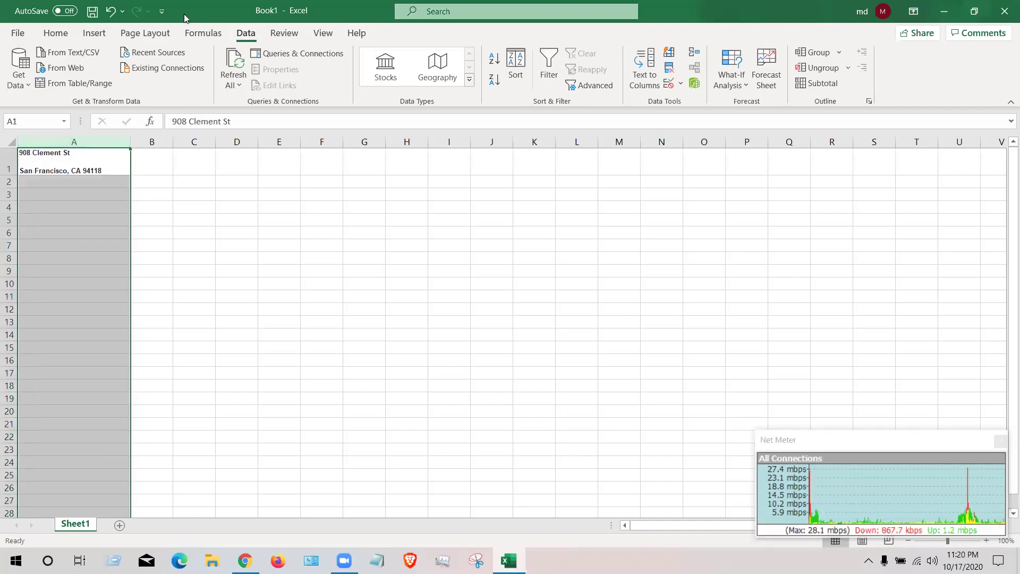
- Try Text to Columns on column A with Comma and Space delimiters, then cancel unsplit
left_click(649, 77)
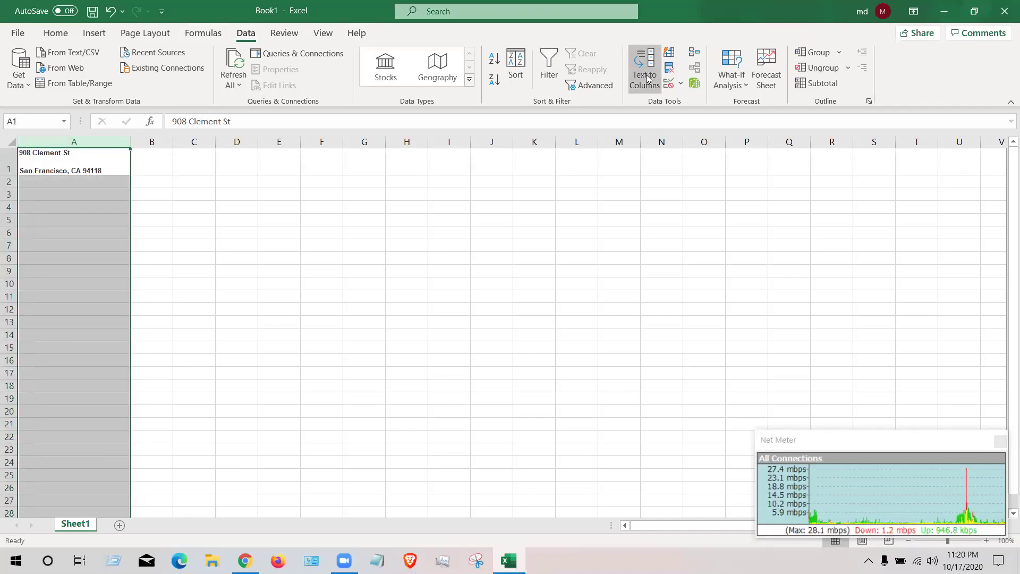
left_click(94, 140)
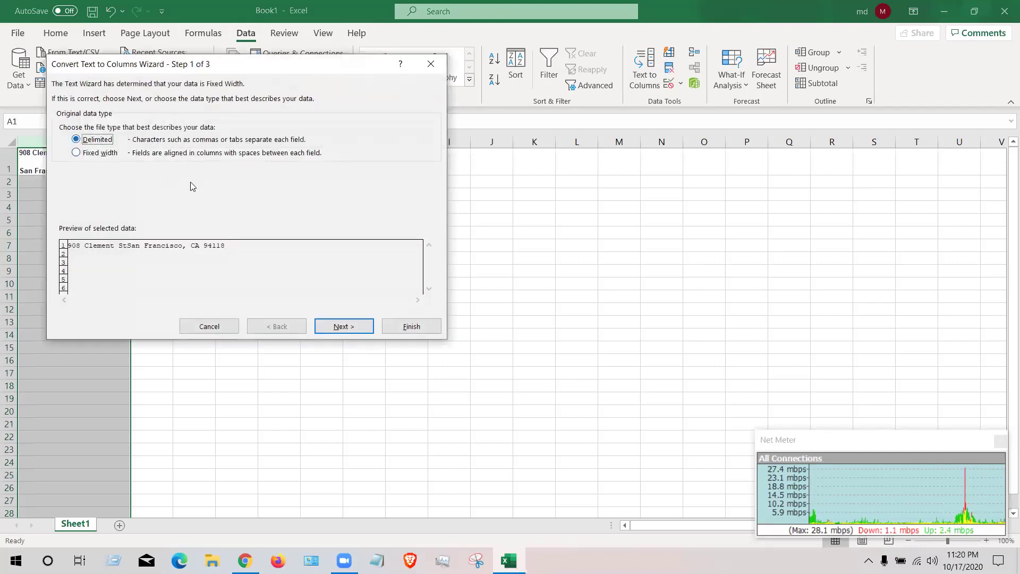
left_click(353, 328)
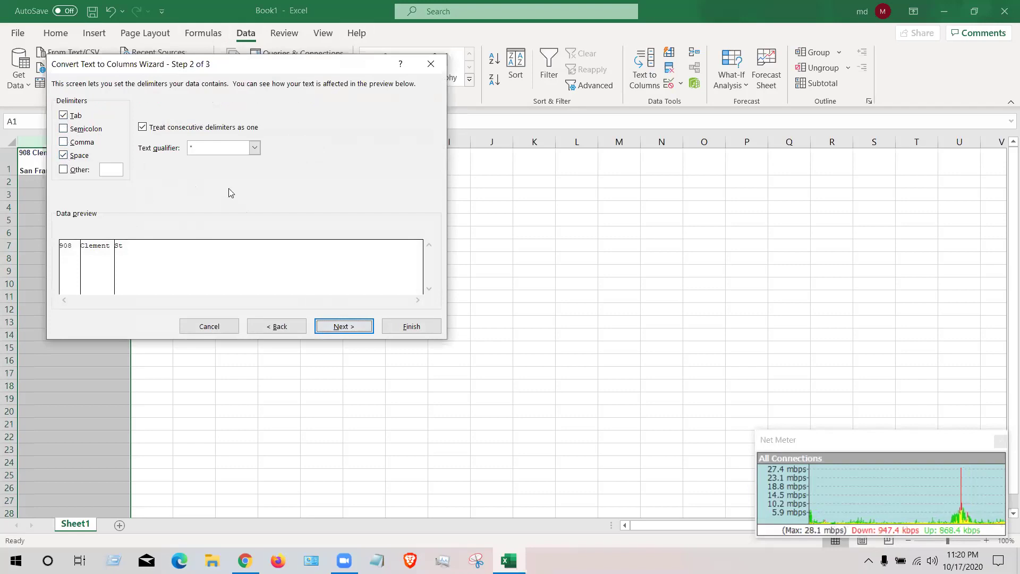
left_click(65, 156)
left_click(64, 142)
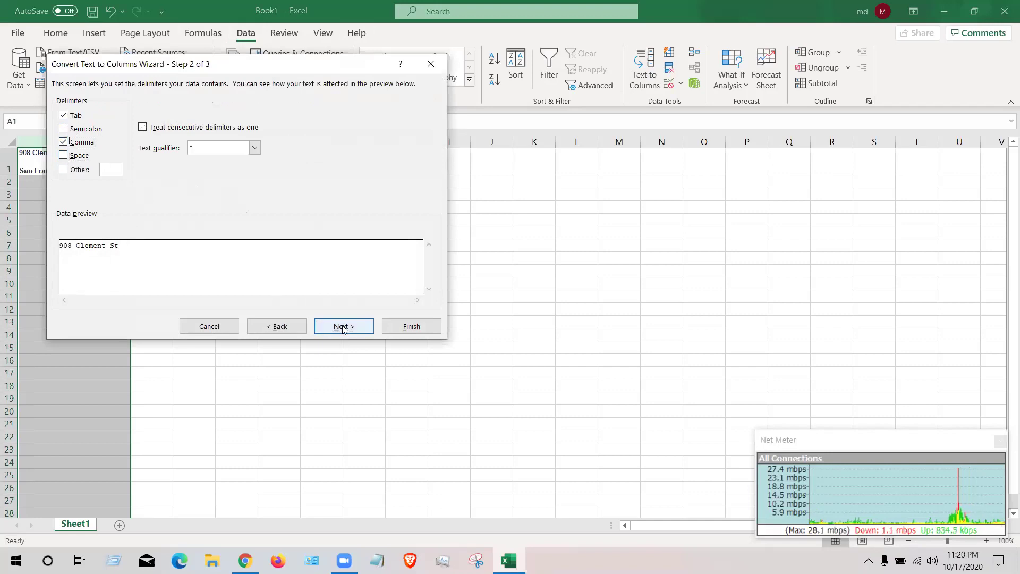
left_click(65, 155)
left_click(62, 142)
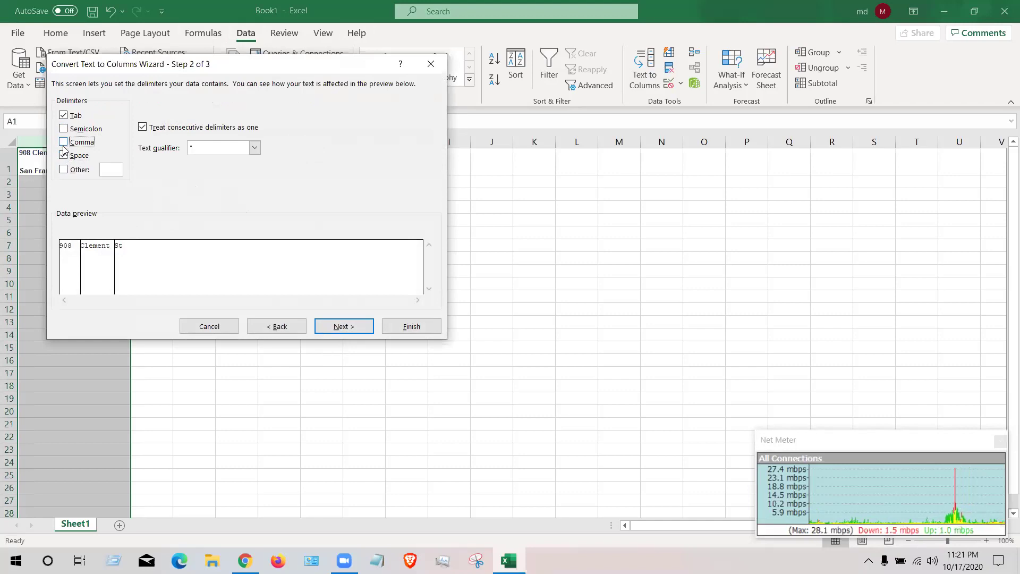
left_click(64, 155)
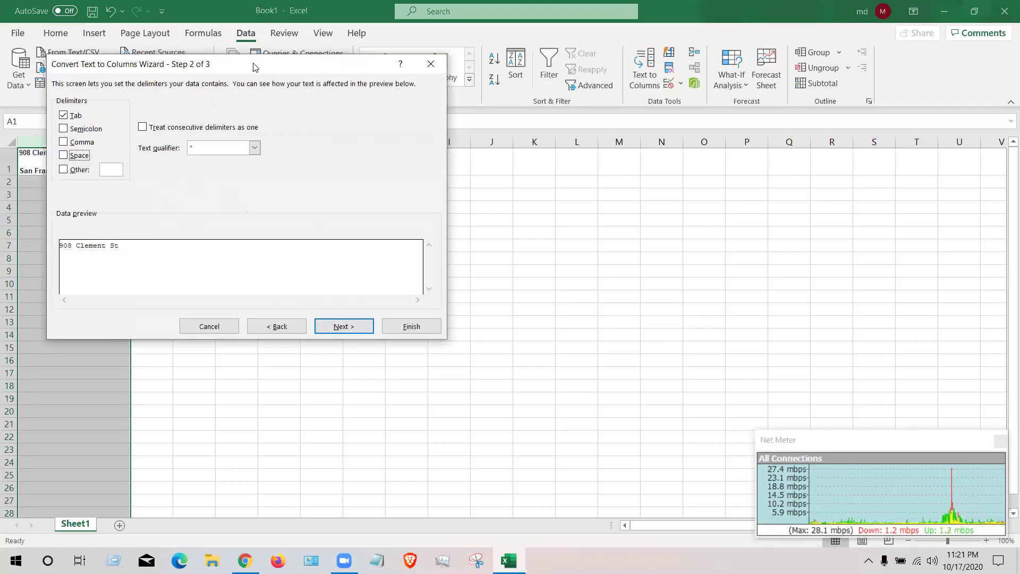
left_click(315, 312)
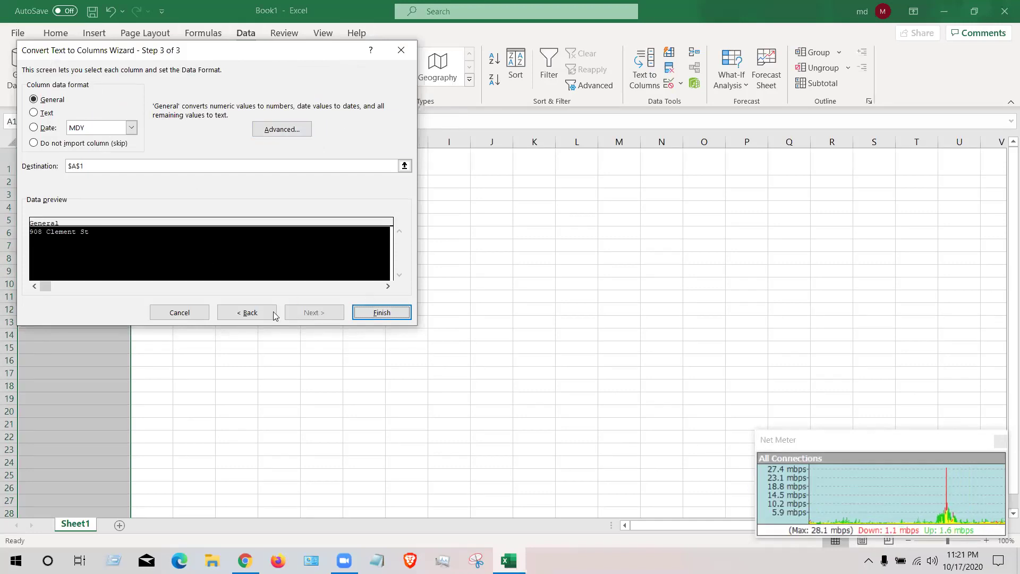
left_click(181, 313)
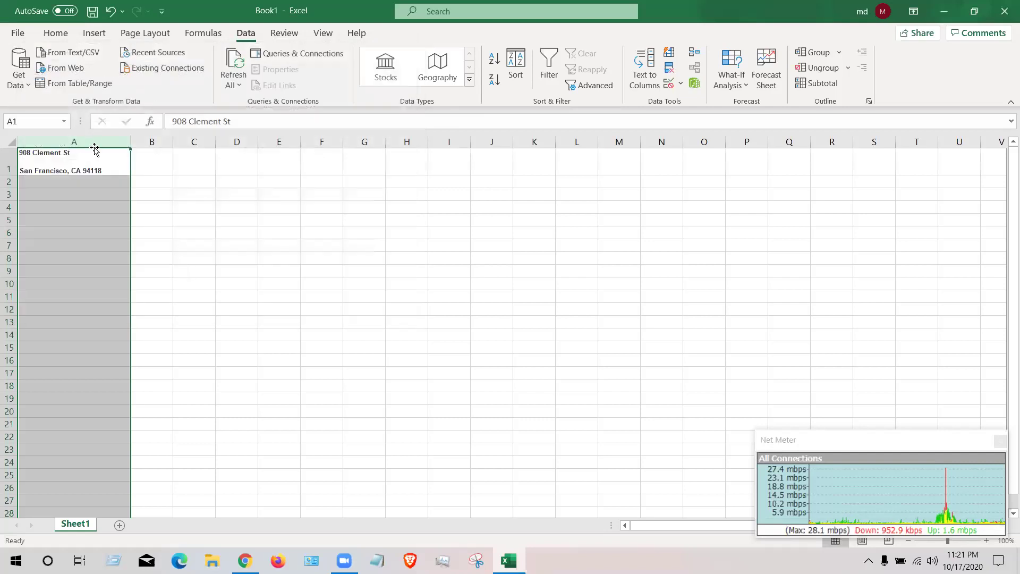
- Delete the blank middle line from the address in A1
left_click(113, 162)
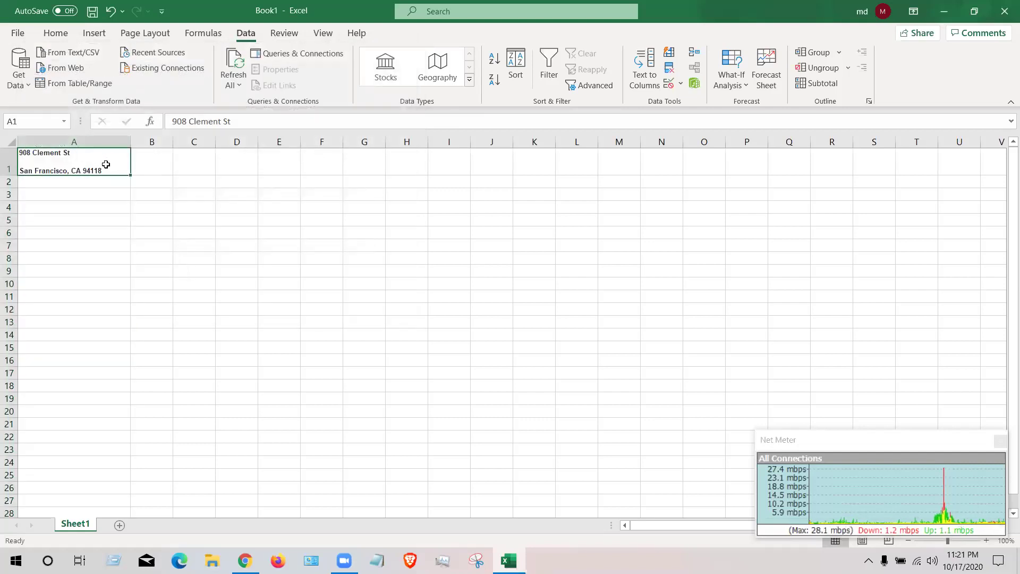
double_click(73, 161)
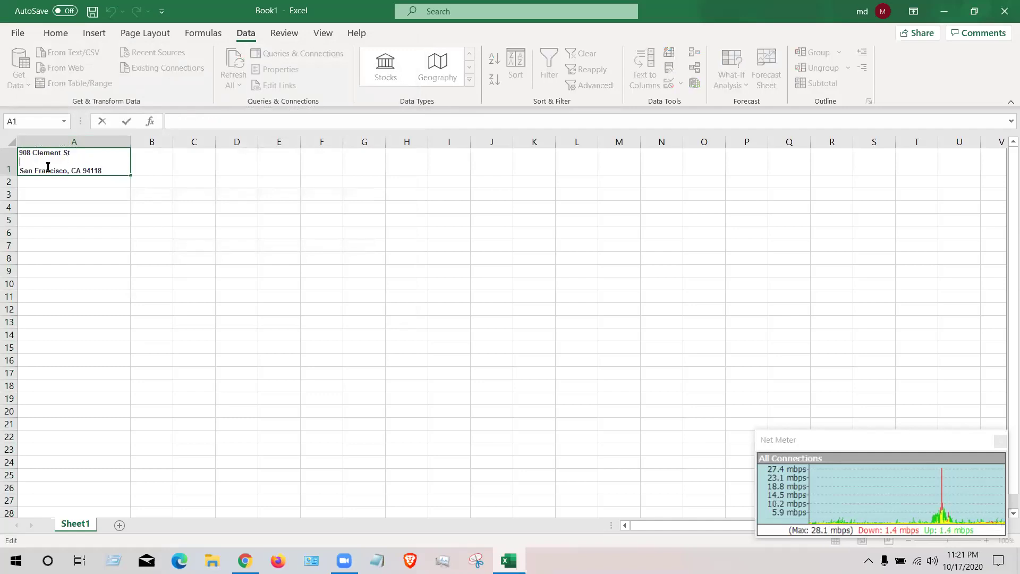
key("BackSpace")
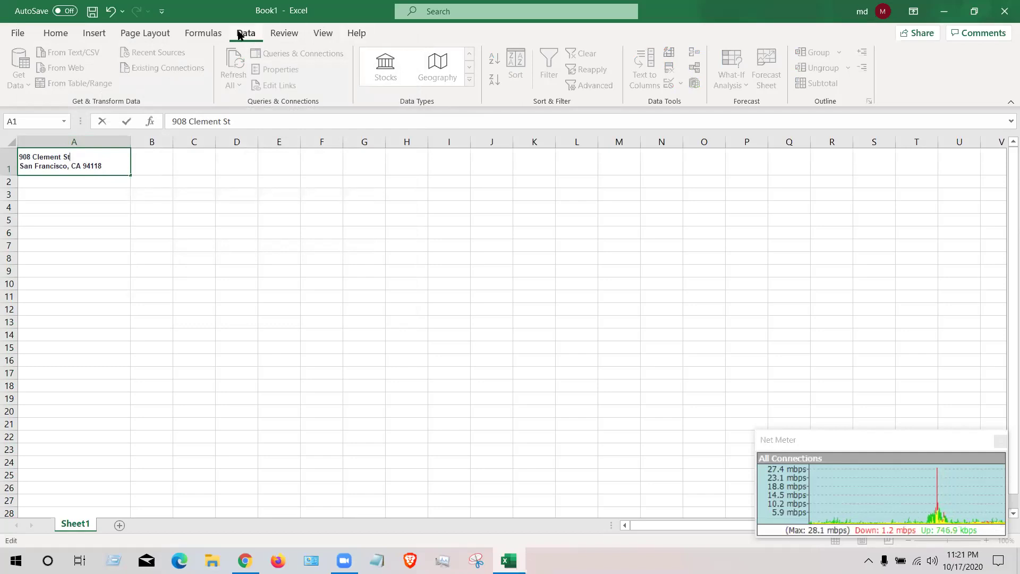
- Preview Fixed width and Delimited splits of column A, then close without splitting
left_click(74, 141)
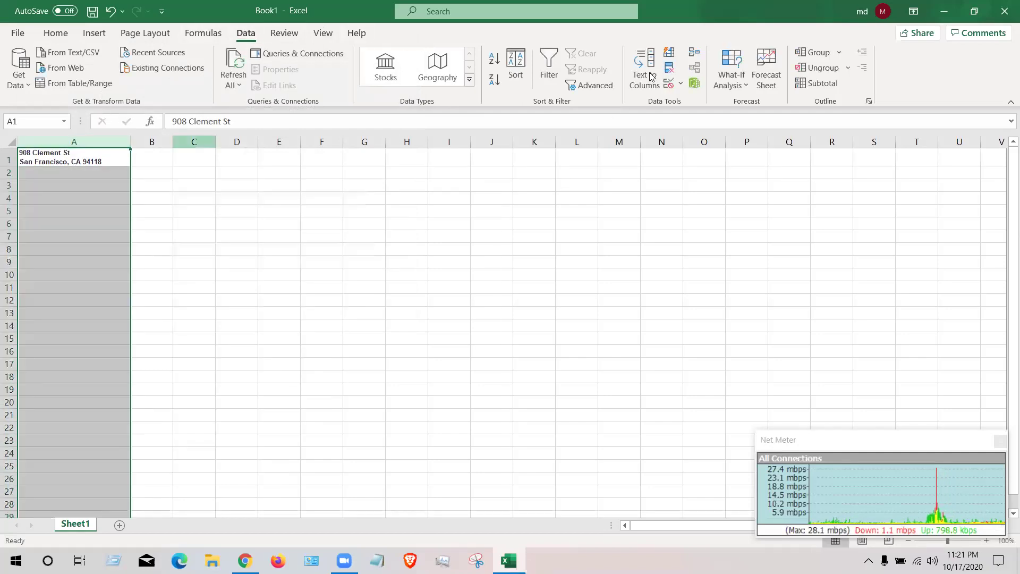
left_click(644, 69)
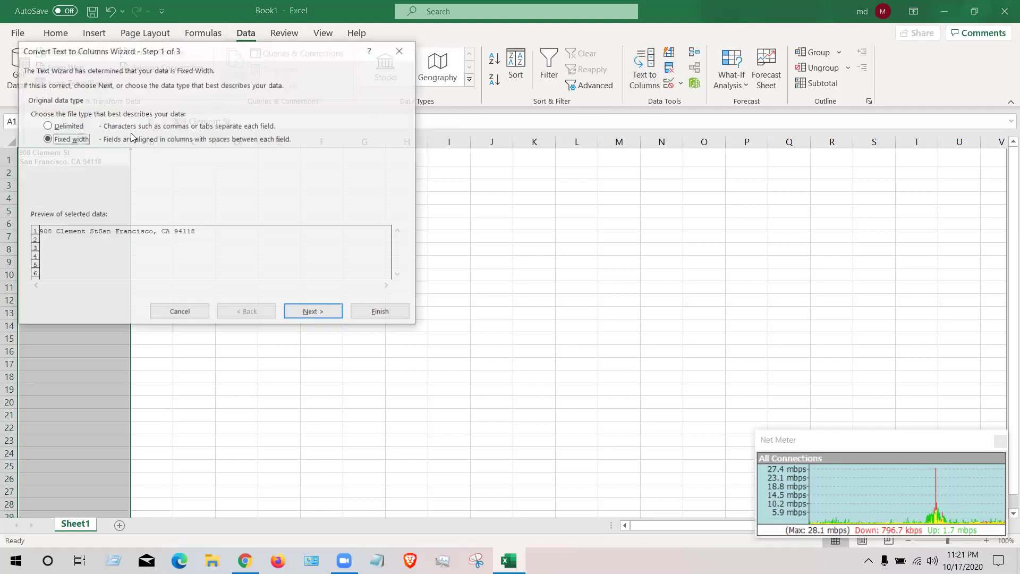
left_click(310, 313)
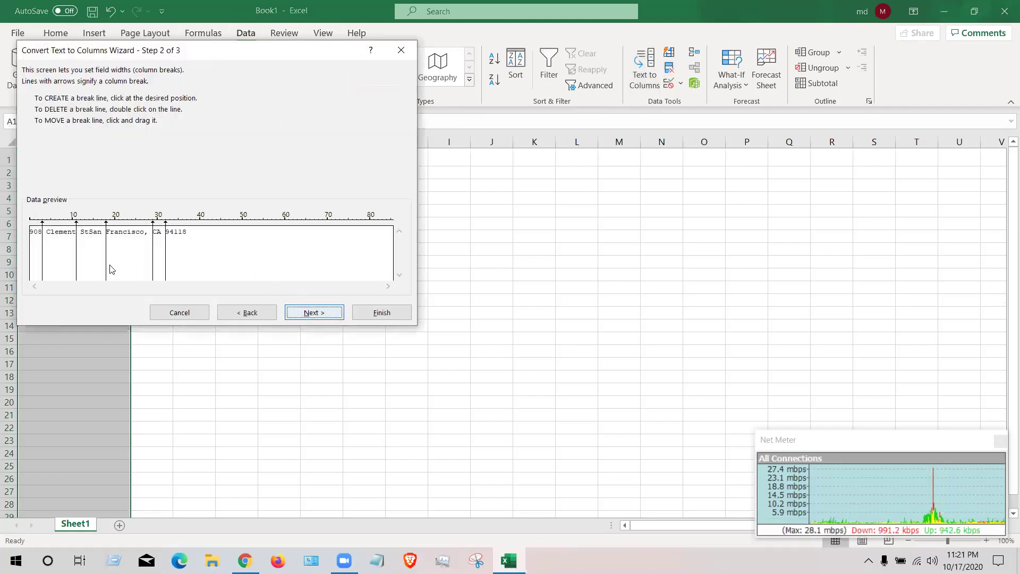
left_click(257, 313)
left_click(63, 126)
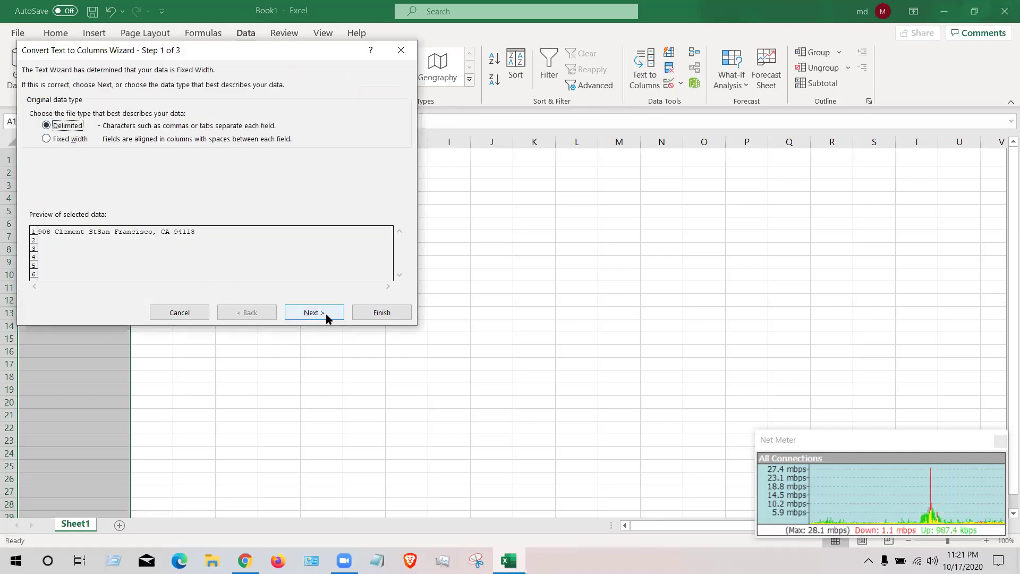
left_click(323, 313)
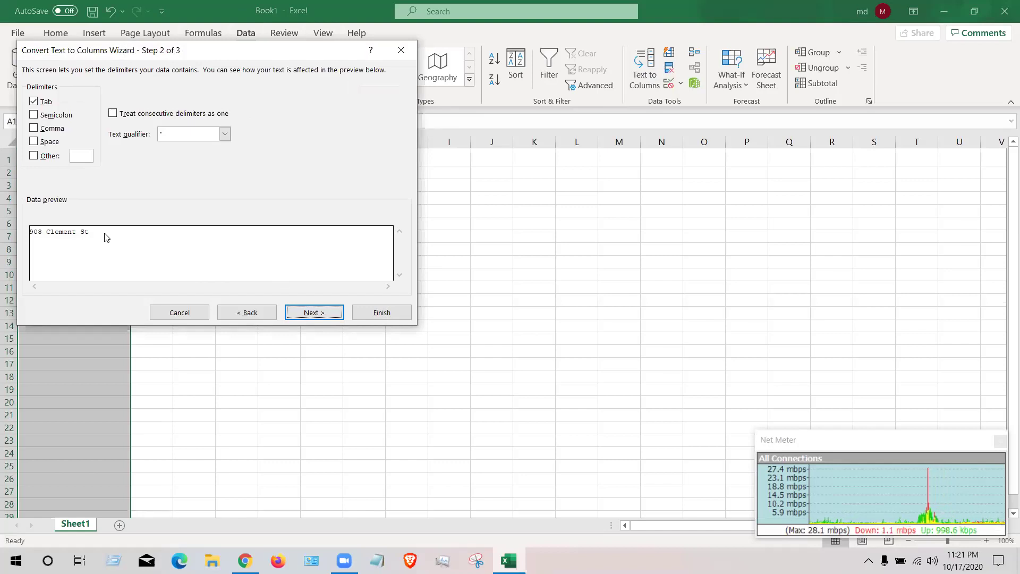
left_click(259, 315)
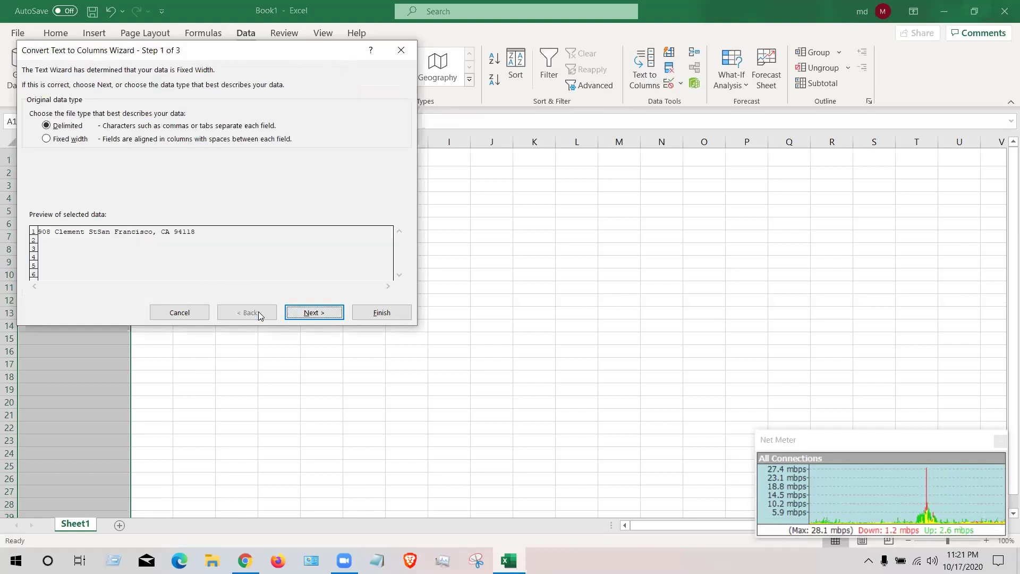
key("Escape")
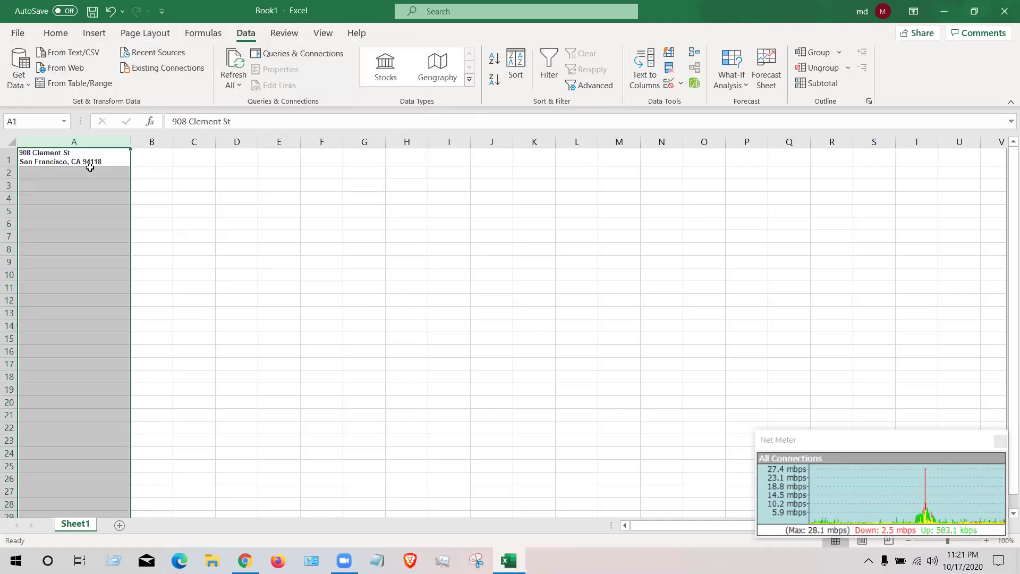
left_click(86, 153)
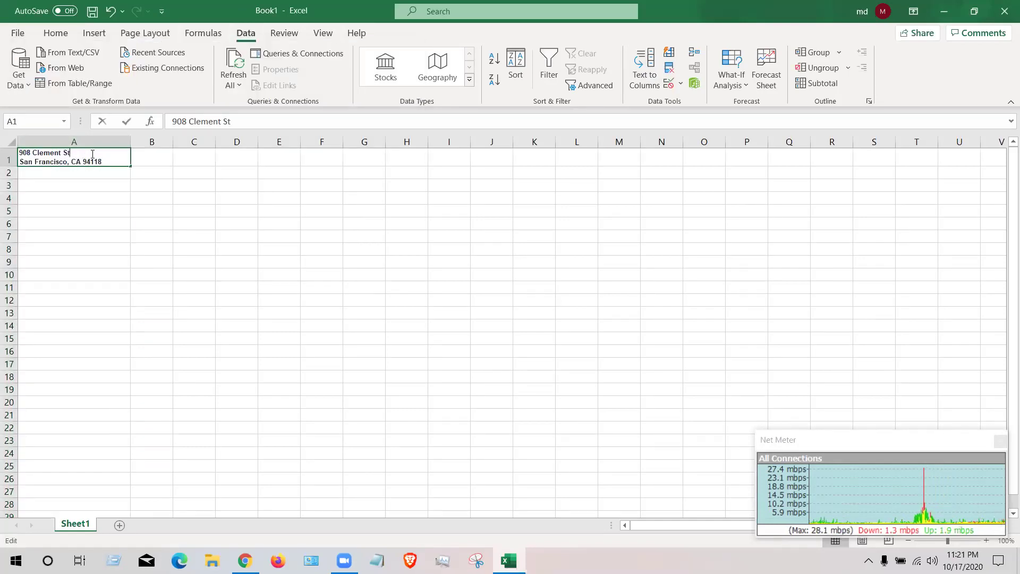
double_click(92, 153)
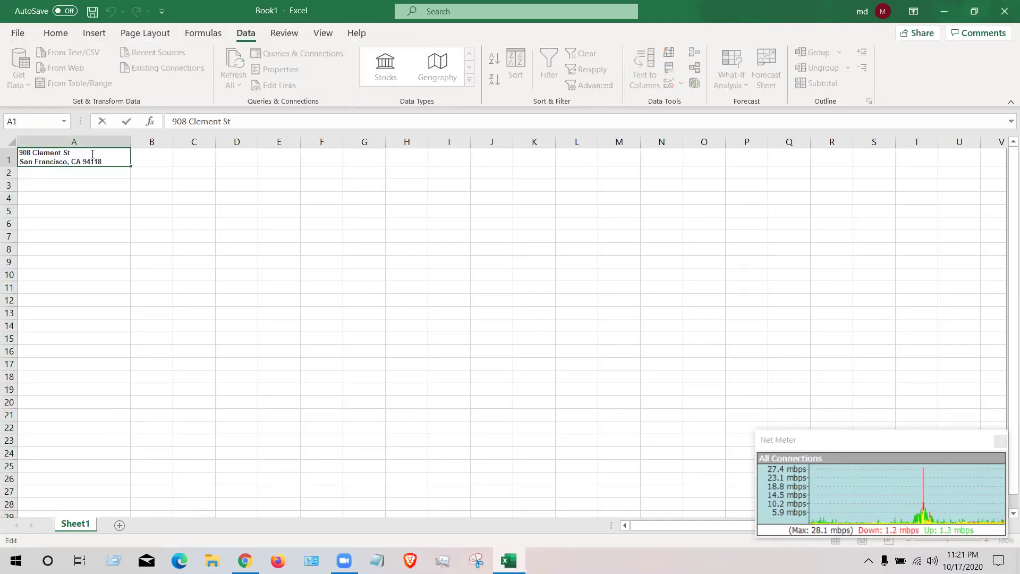
key("Right")
key("BackSpace")
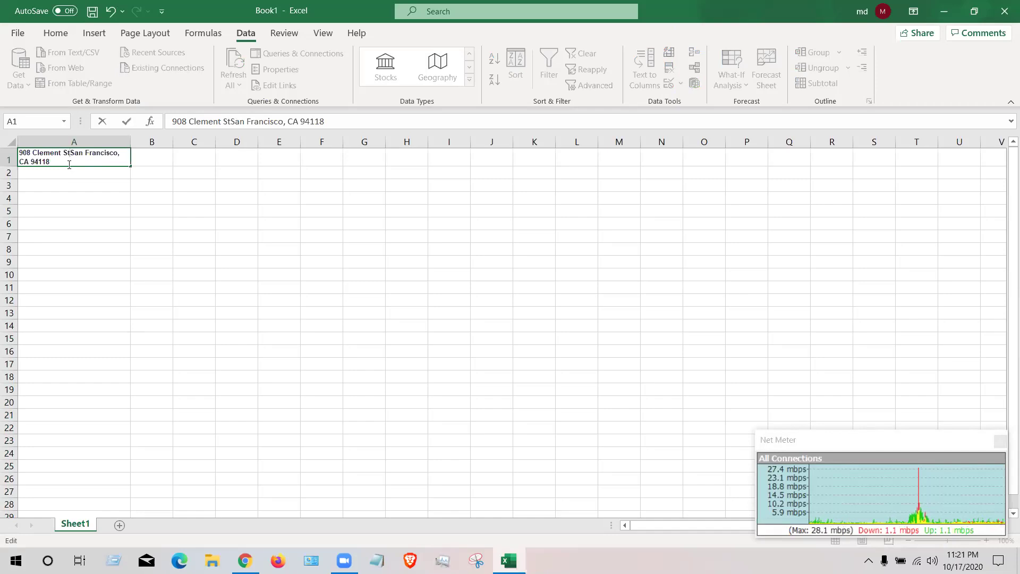
type(",")
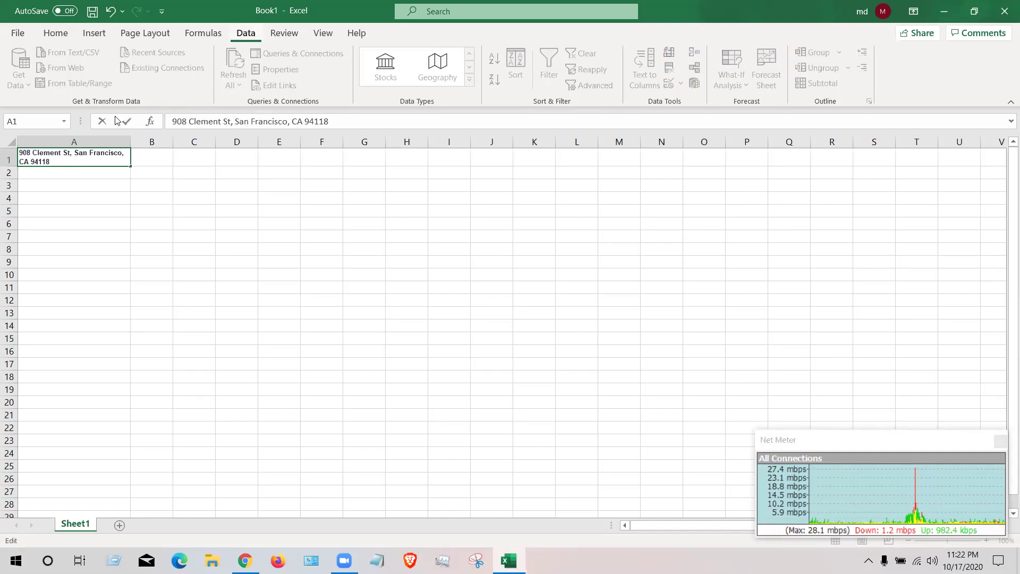
left_click(81, 140)
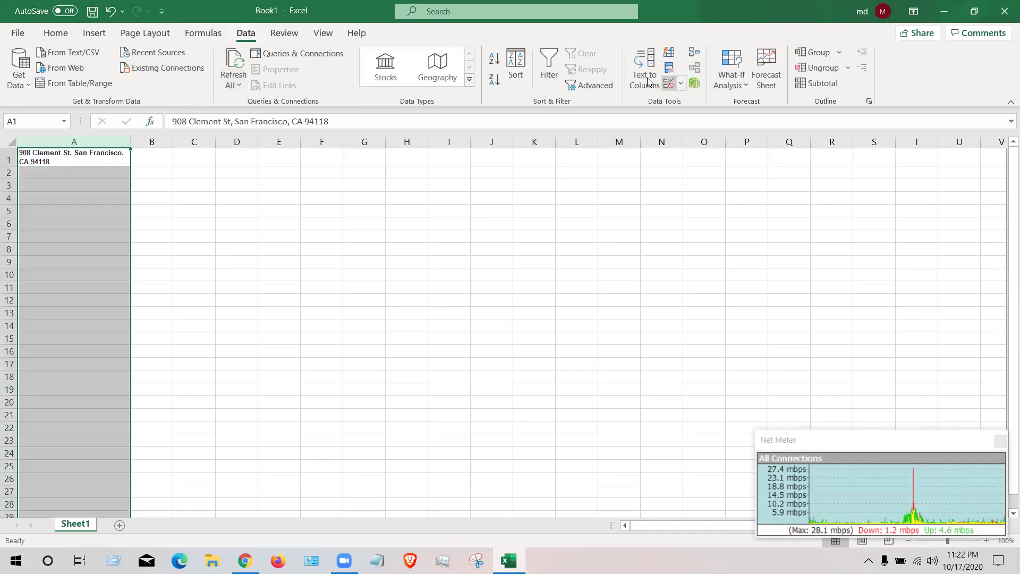
left_click(644, 78)
left_click(66, 126)
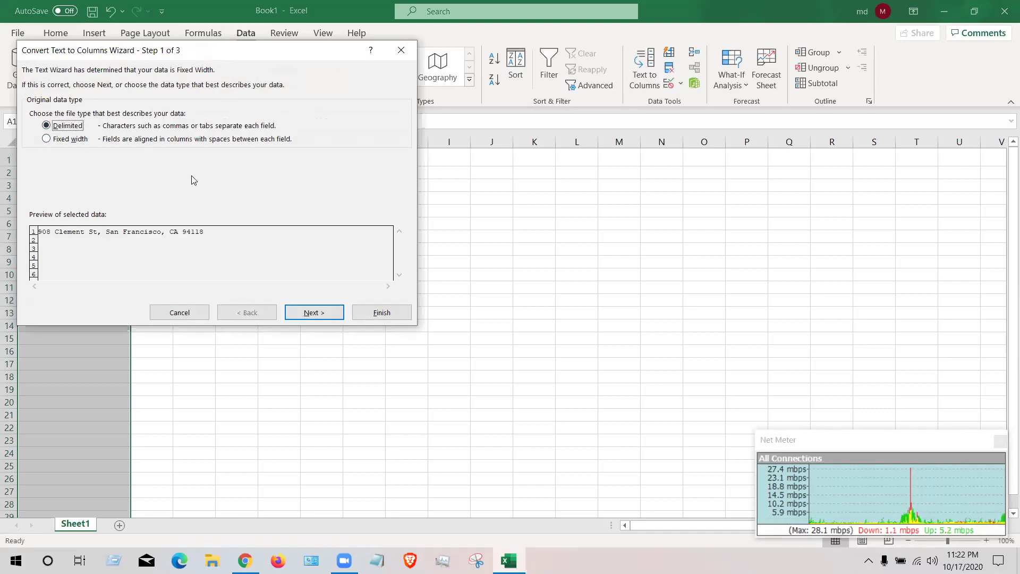
left_click(314, 314)
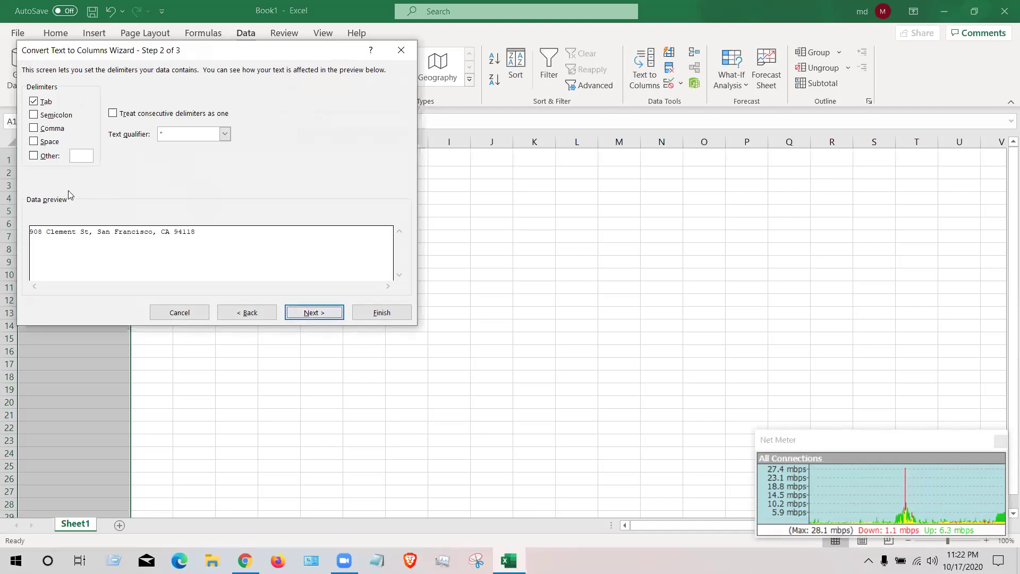
left_click(34, 128)
left_click(310, 313)
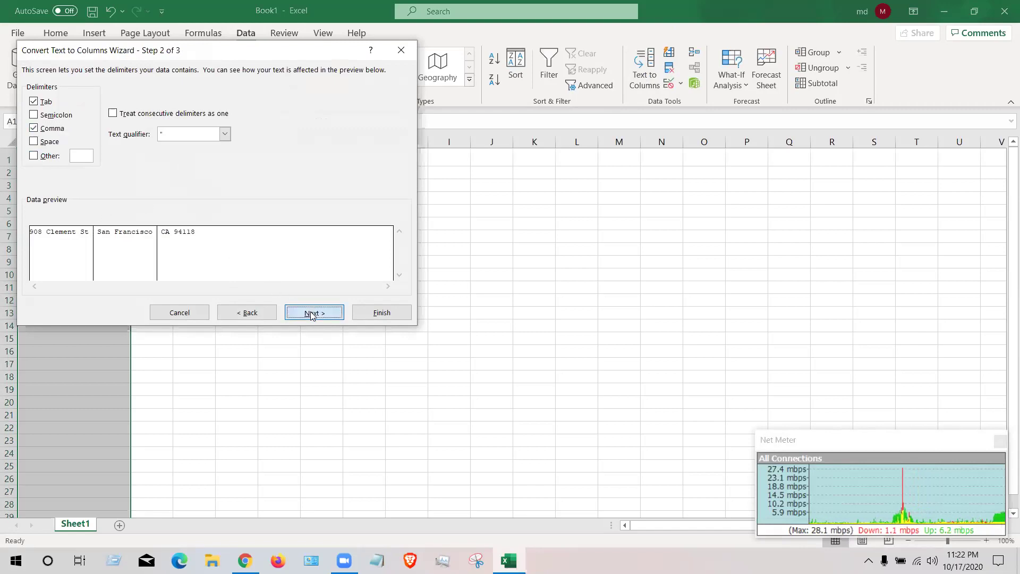
left_click(382, 314)
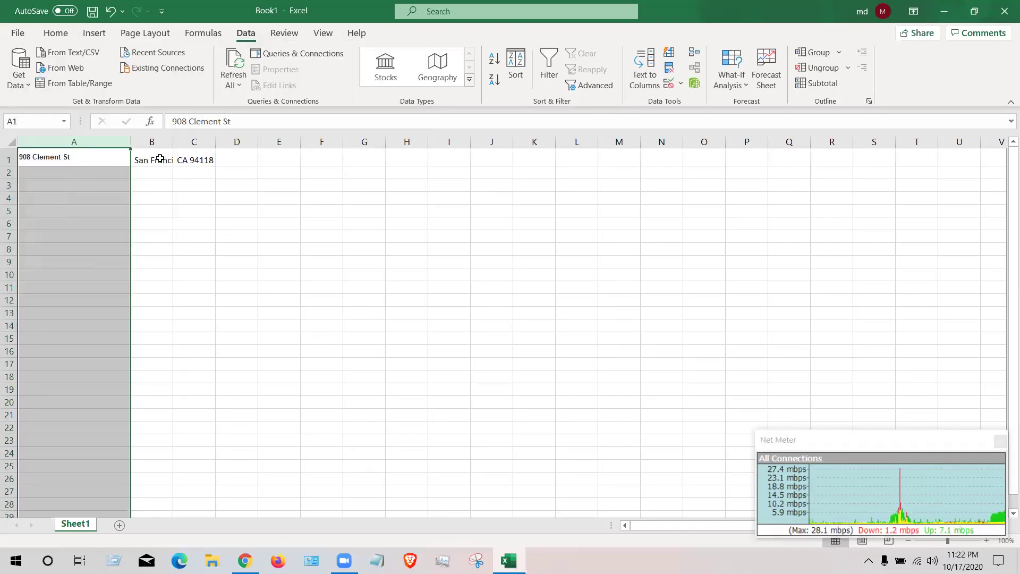
left_click(193, 141)
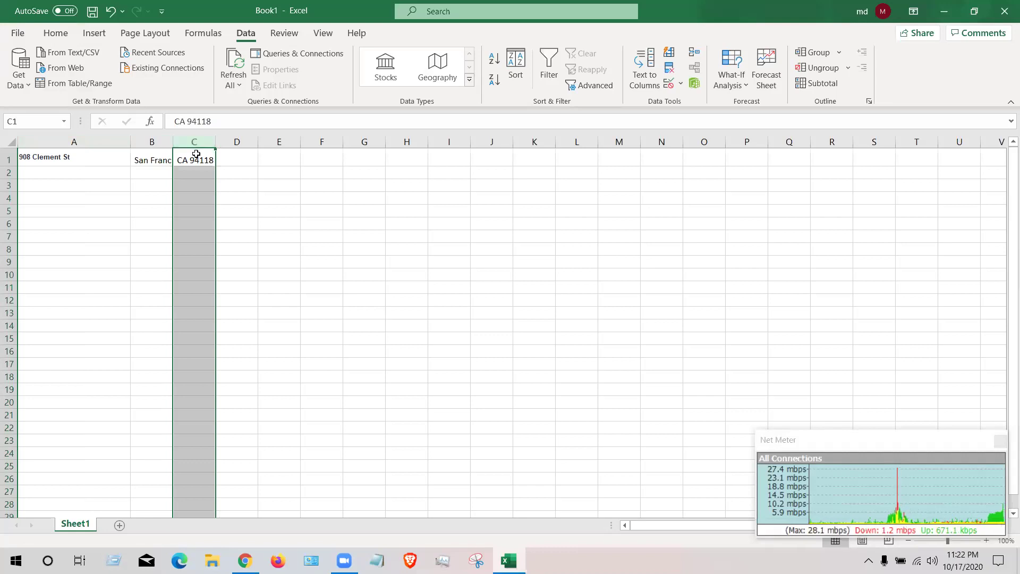
- Split column C at the space so CA and 94118 land in separate cells
left_click(642, 75)
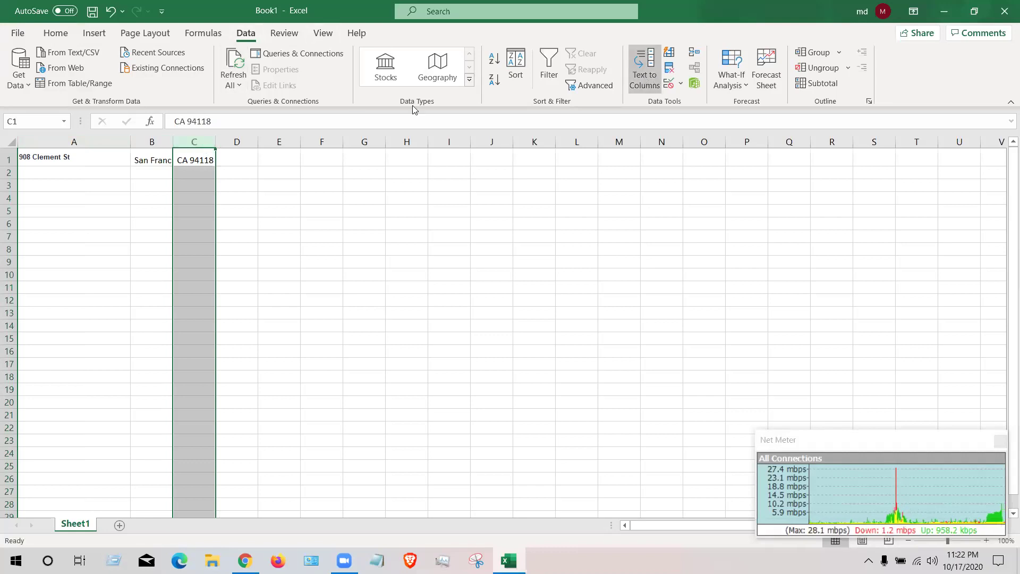
left_click(78, 141)
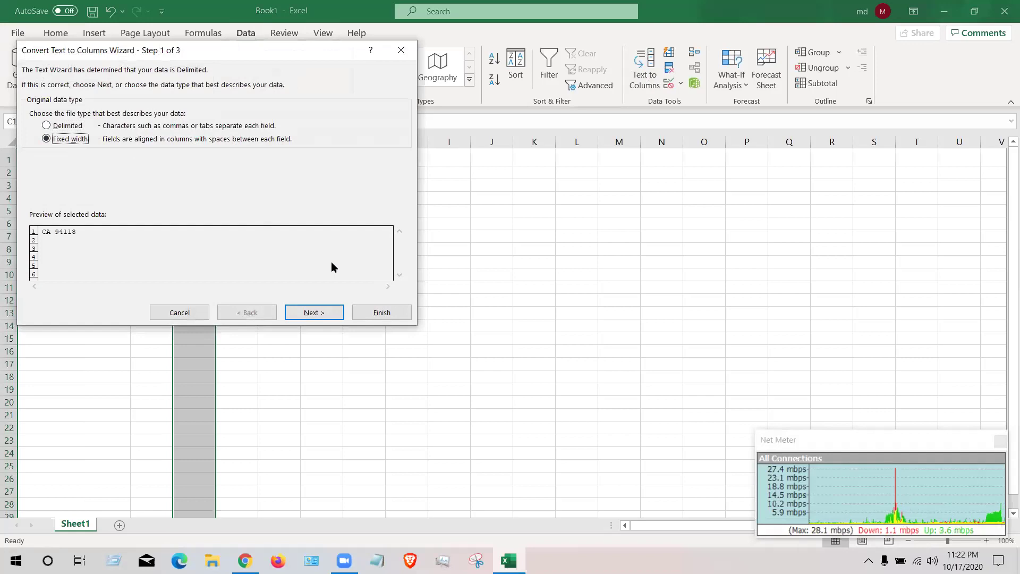
key("Up")
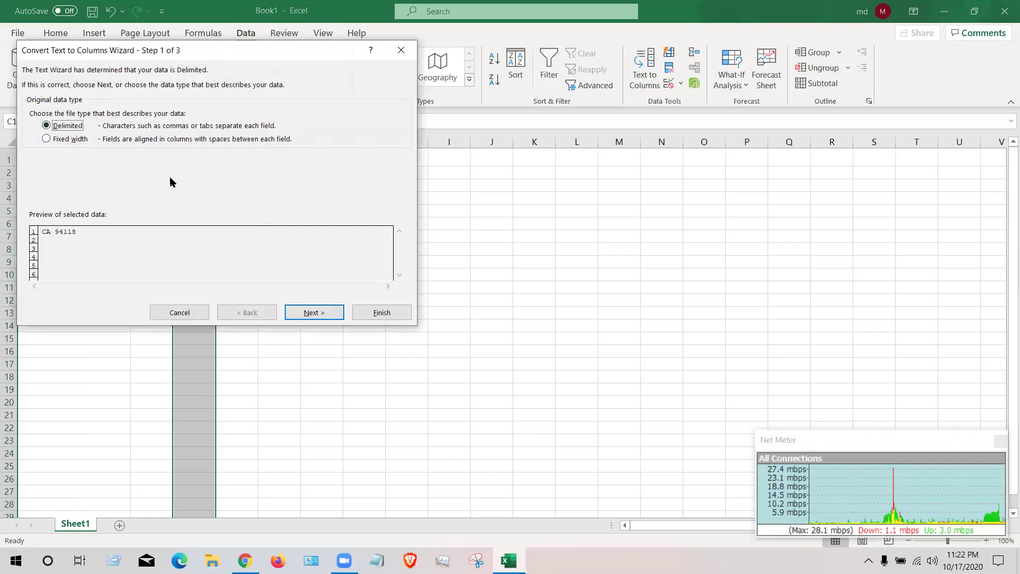
left_click(314, 313)
left_click(33, 129)
left_click(33, 129)
left_click(33, 141)
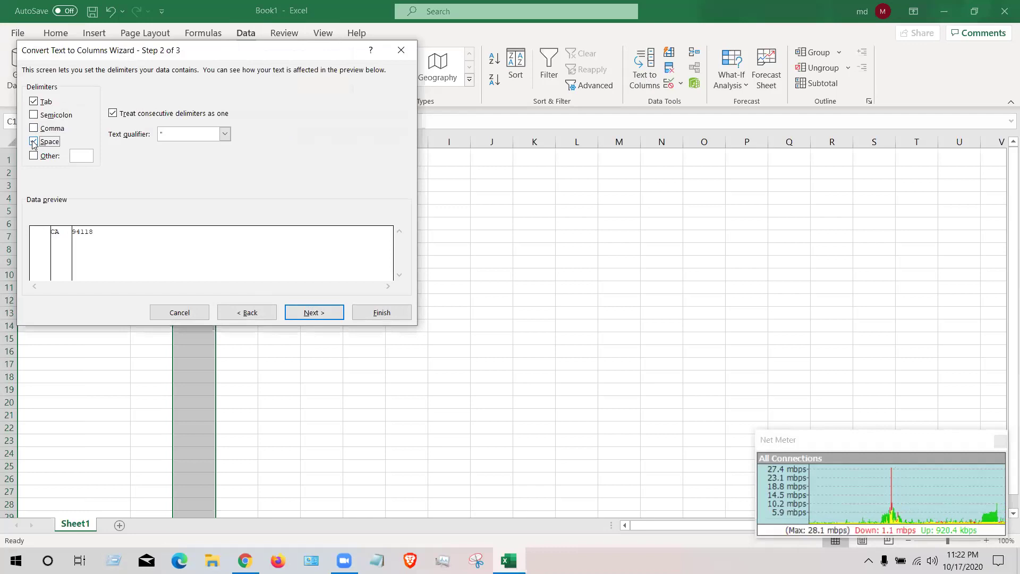
left_click(314, 312)
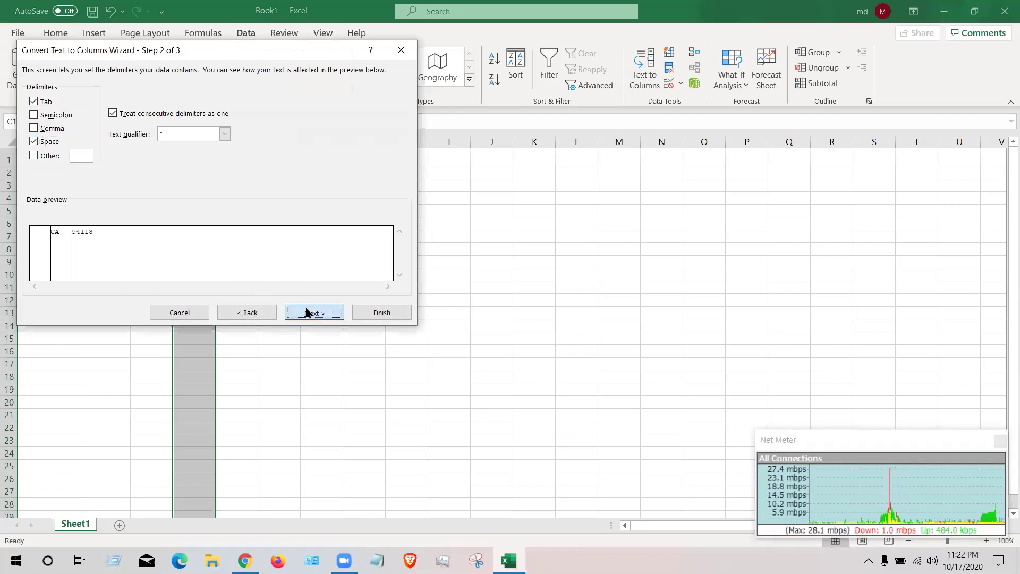
left_click(375, 313)
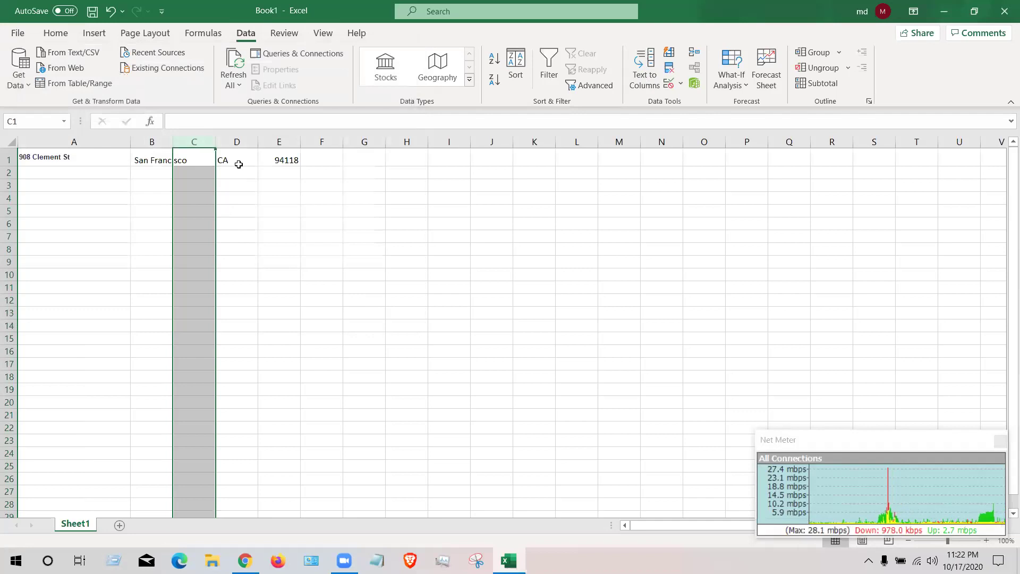
- Check the split city and state values, then clear the column holding CA
left_click(237, 162)
left_click(154, 159)
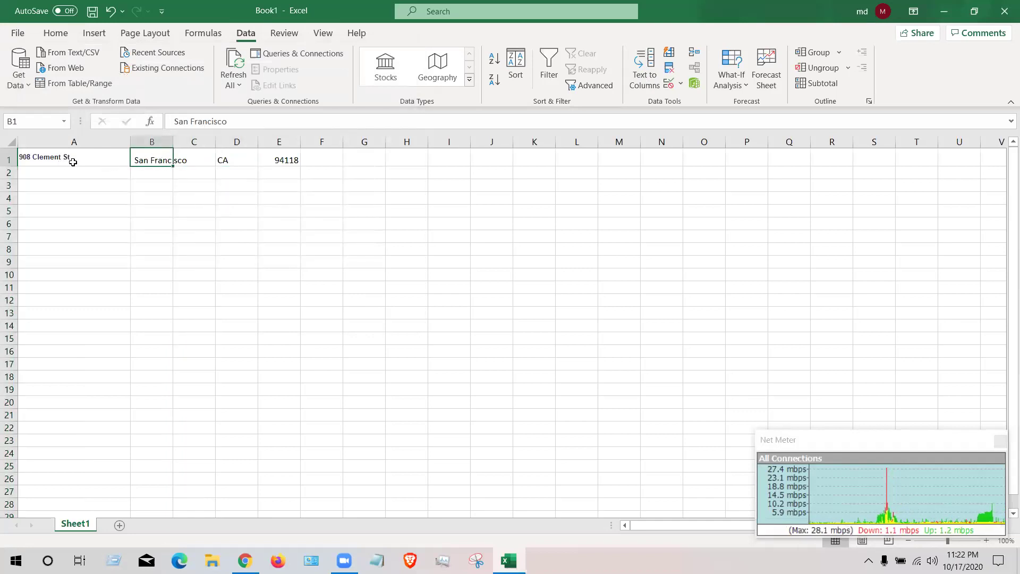
left_click(234, 154)
left_click(236, 142)
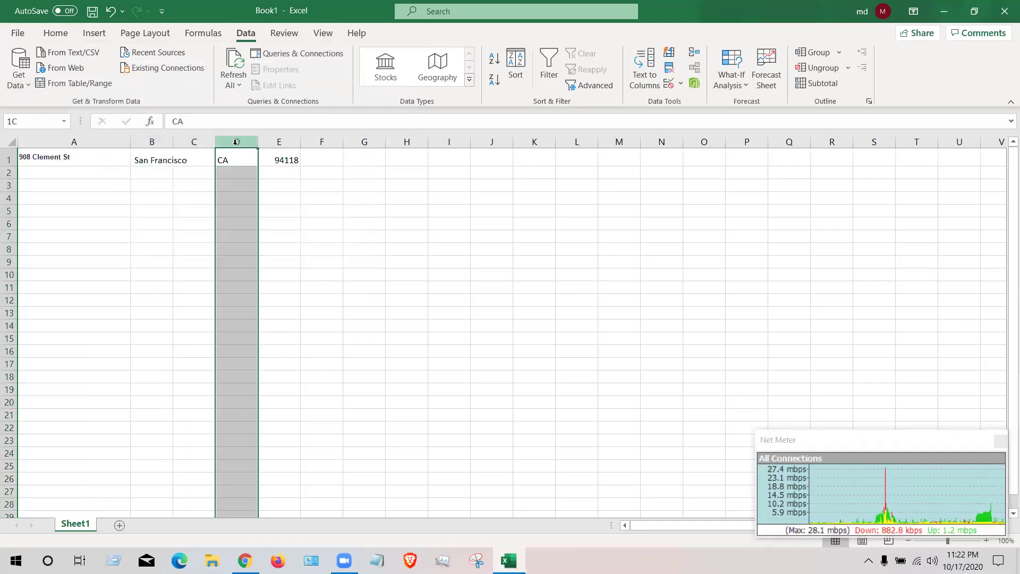
key("BackSpace")
- Restore the cleared CA value and delete the empty column C
right_click(236, 145)
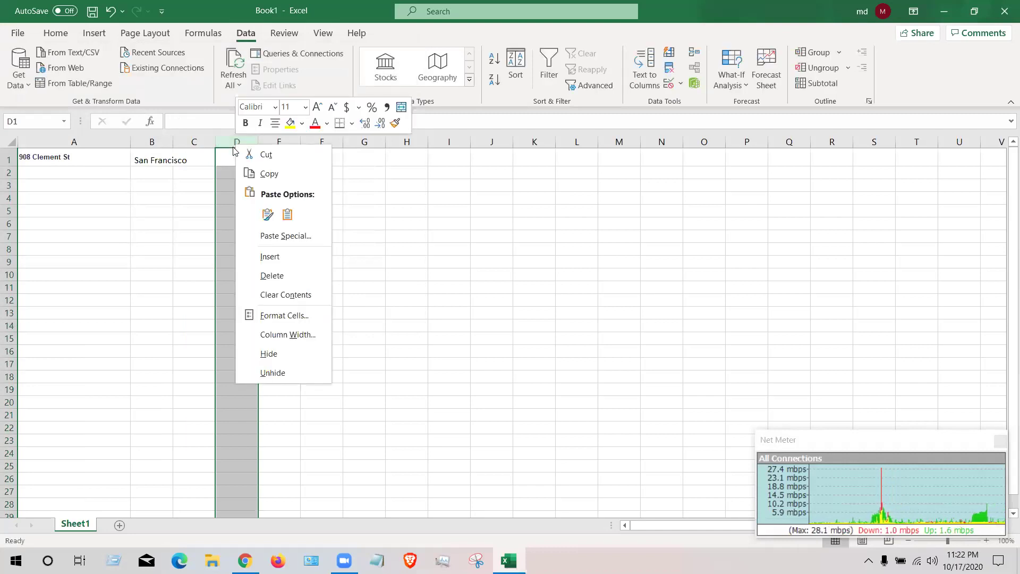
key("ctrl+z")
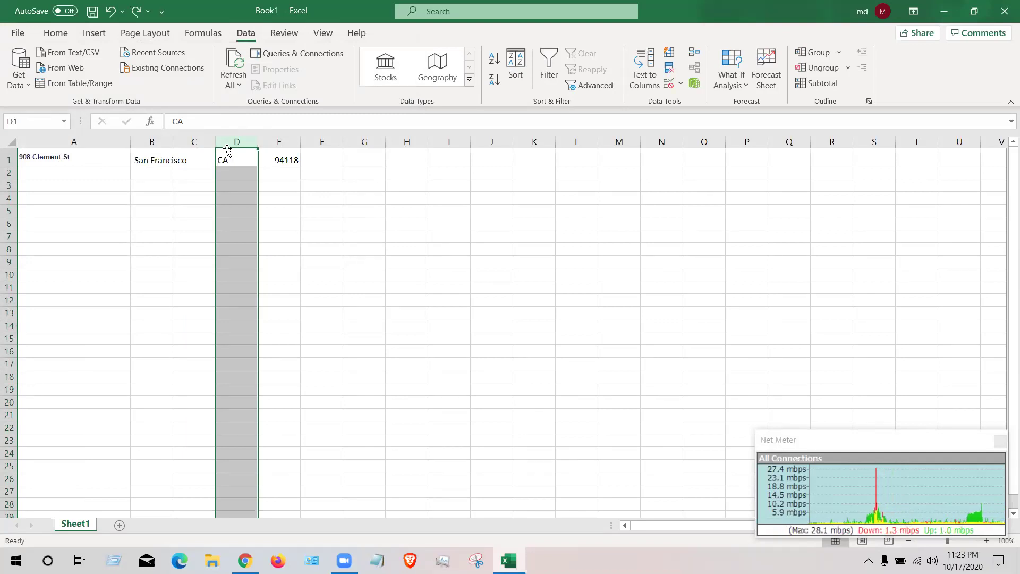
left_click(197, 142)
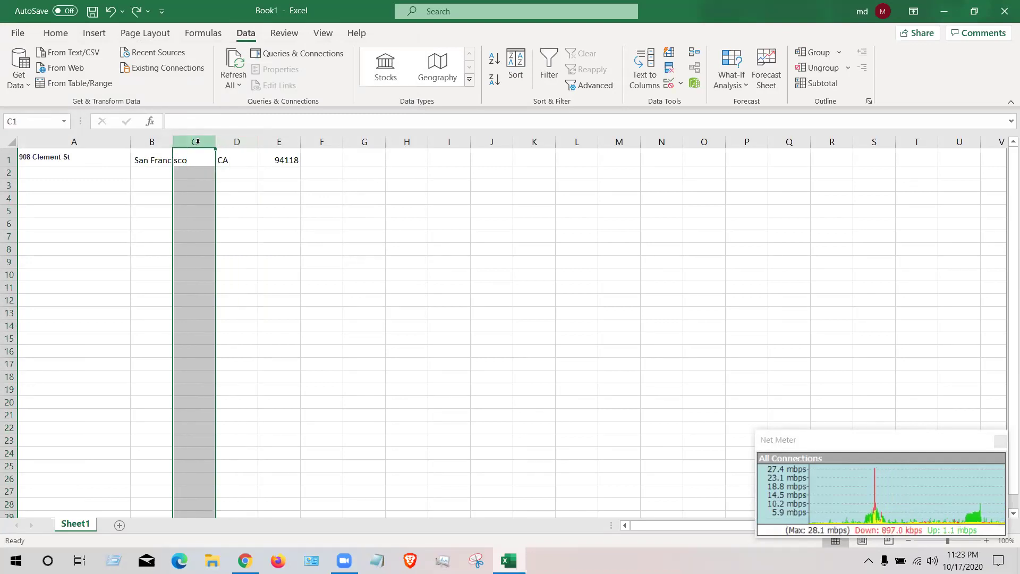
right_click(198, 145)
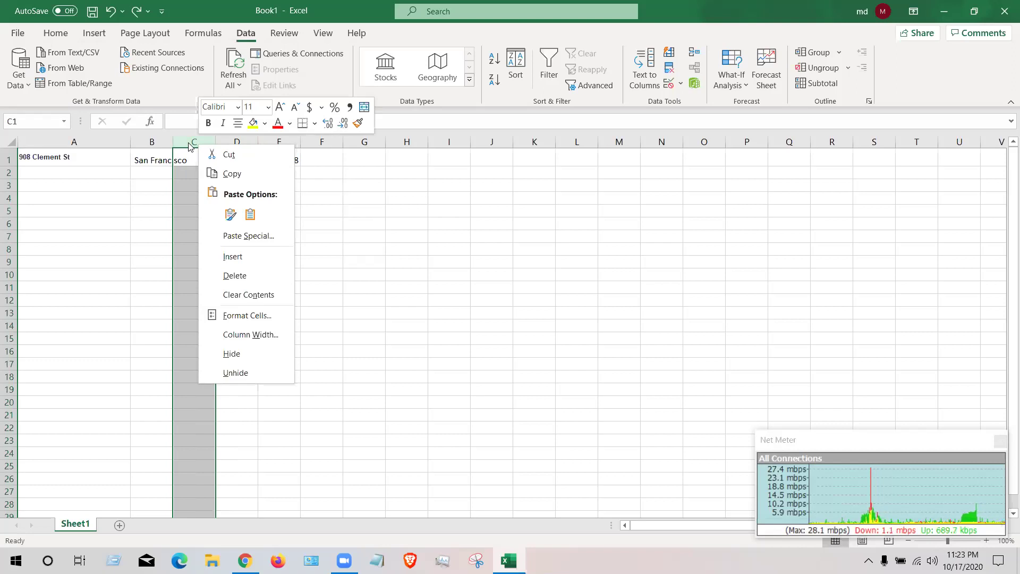
left_click(234, 269)
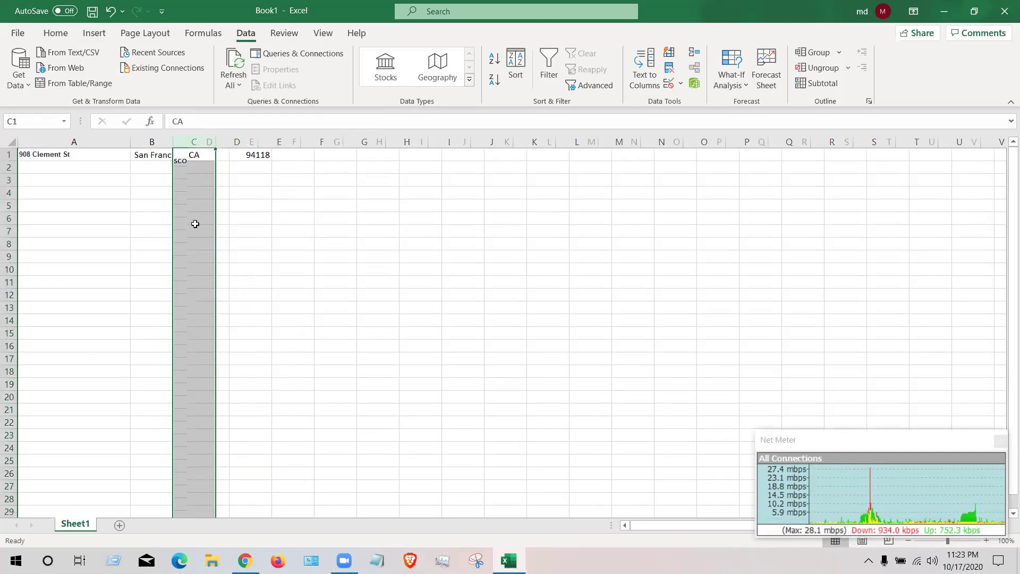
- Review the street, city and state values in A1 through C1
left_click(99, 154)
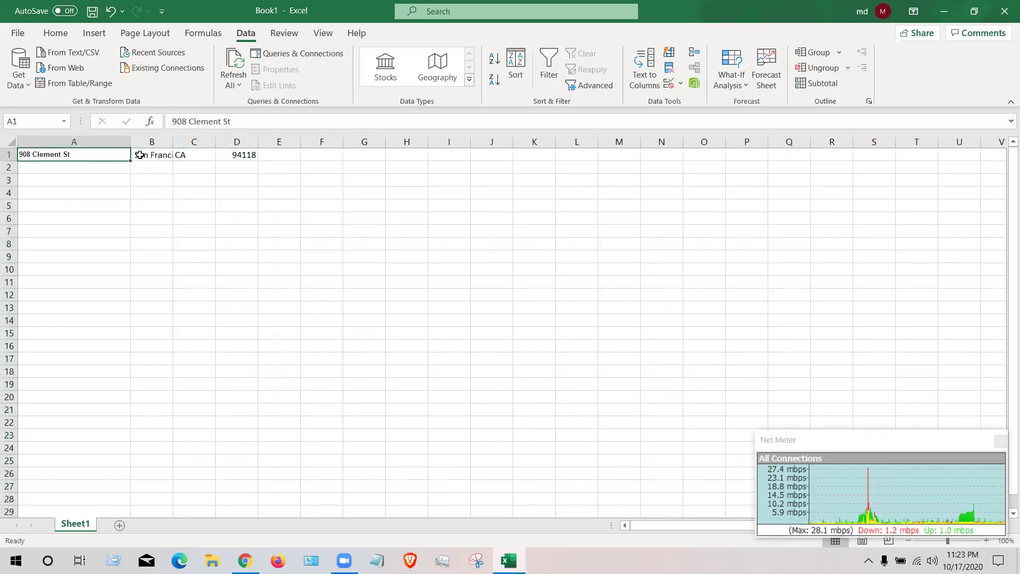
left_click(158, 156)
left_click(95, 155)
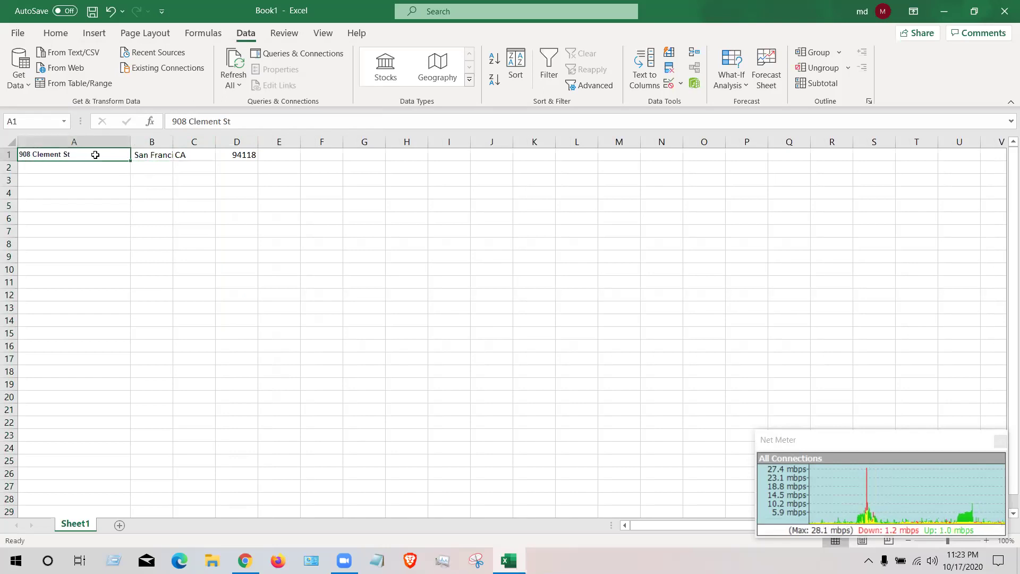
left_click(143, 155)
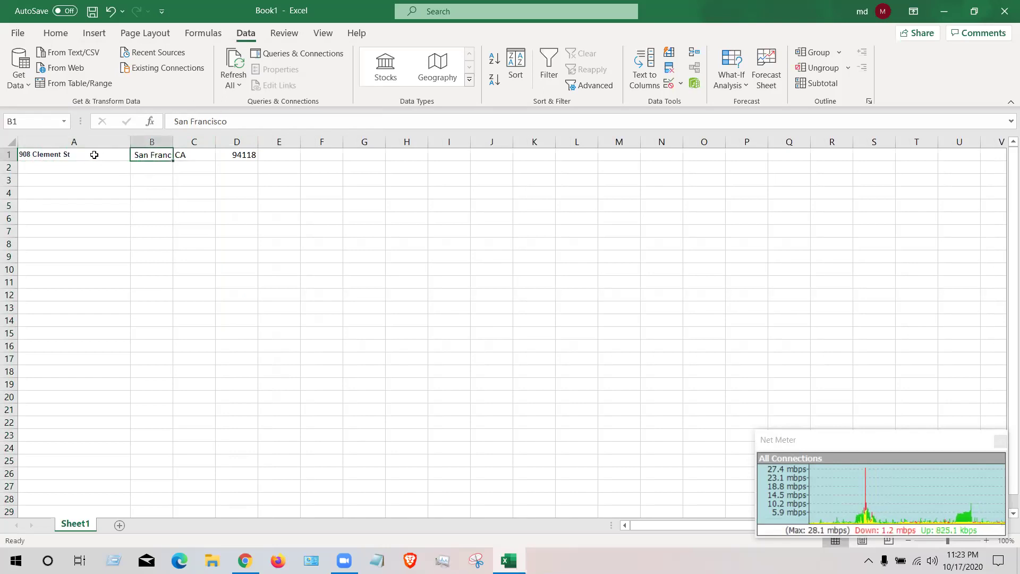
left_click(195, 154)
left_click(97, 155)
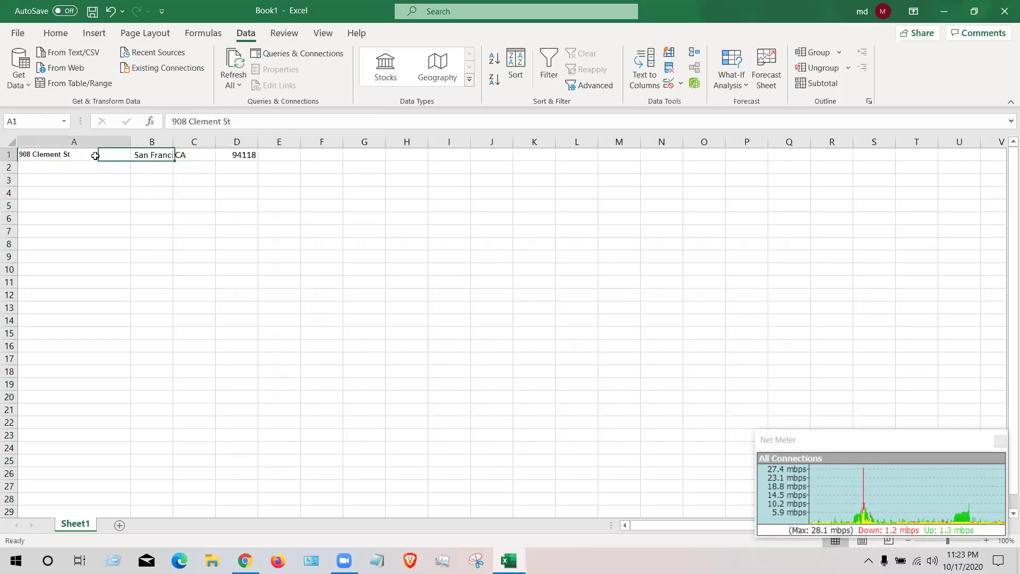
left_click(157, 156)
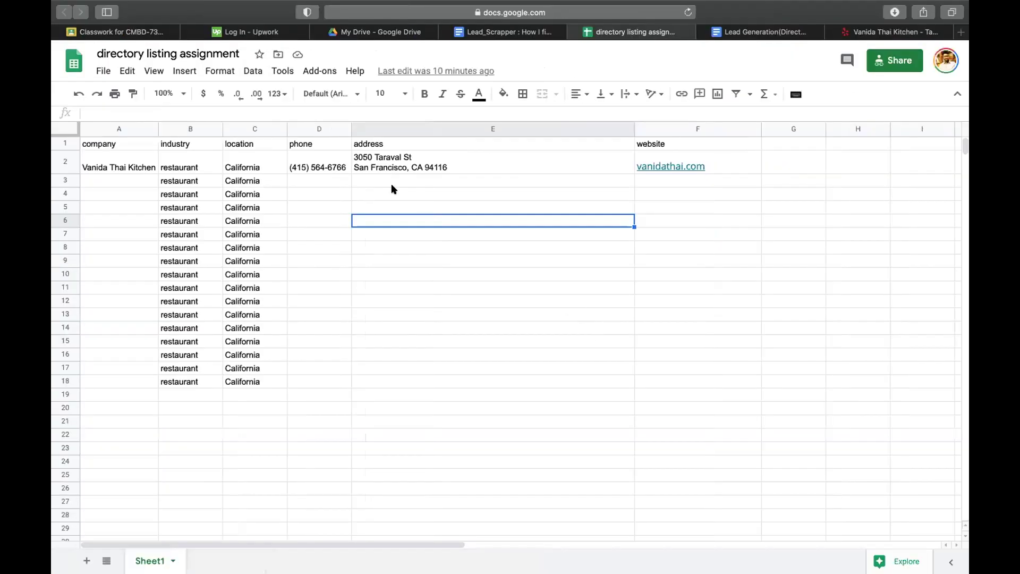
- Insert an empty column before the address column and put the address header in E1
left_click(415, 162)
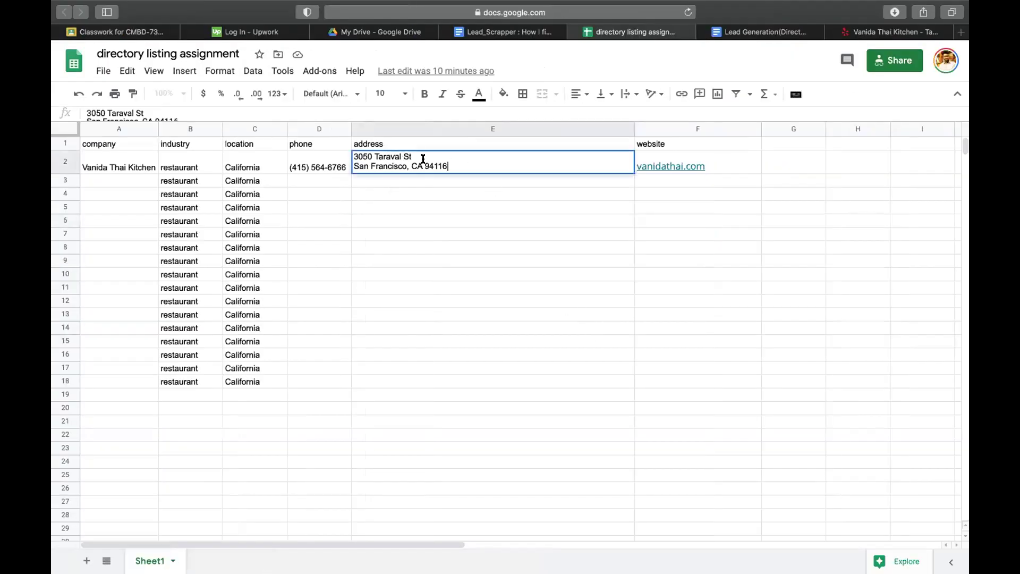
left_click(420, 144)
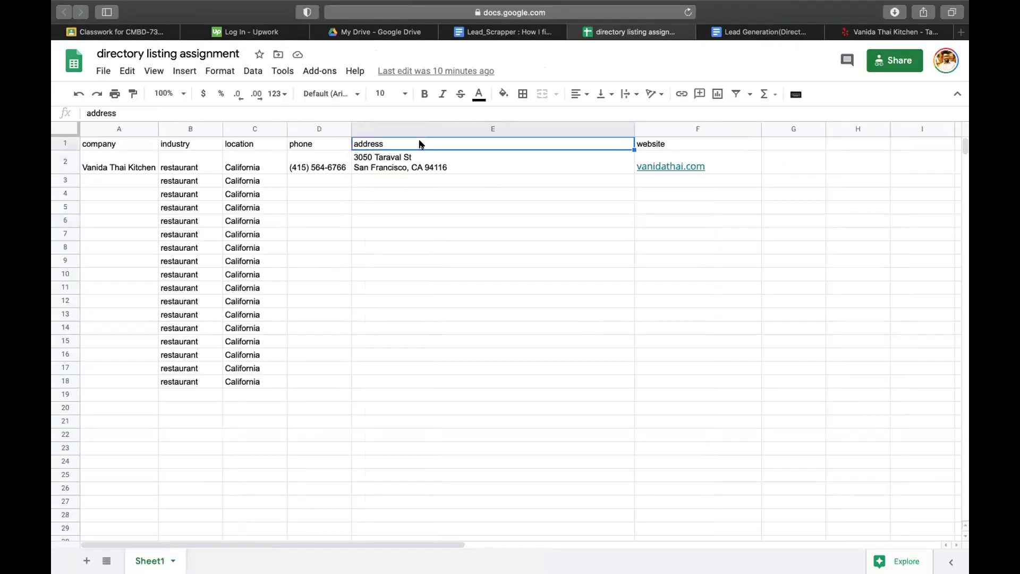
left_click(627, 129)
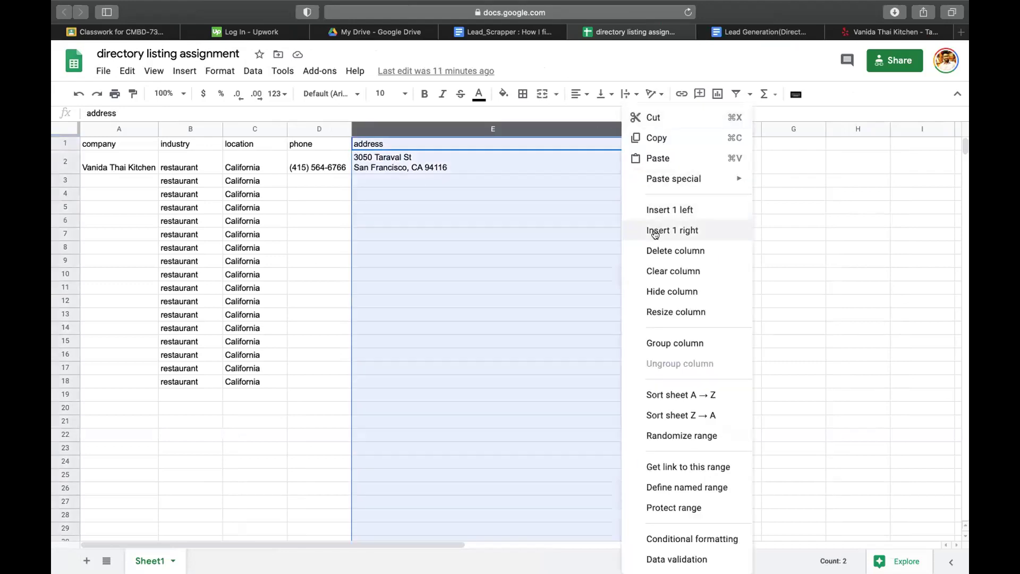
left_click(653, 230)
left_click_drag(639, 129, 430, 128)
left_click(558, 230)
left_click(535, 212)
left_click(465, 142)
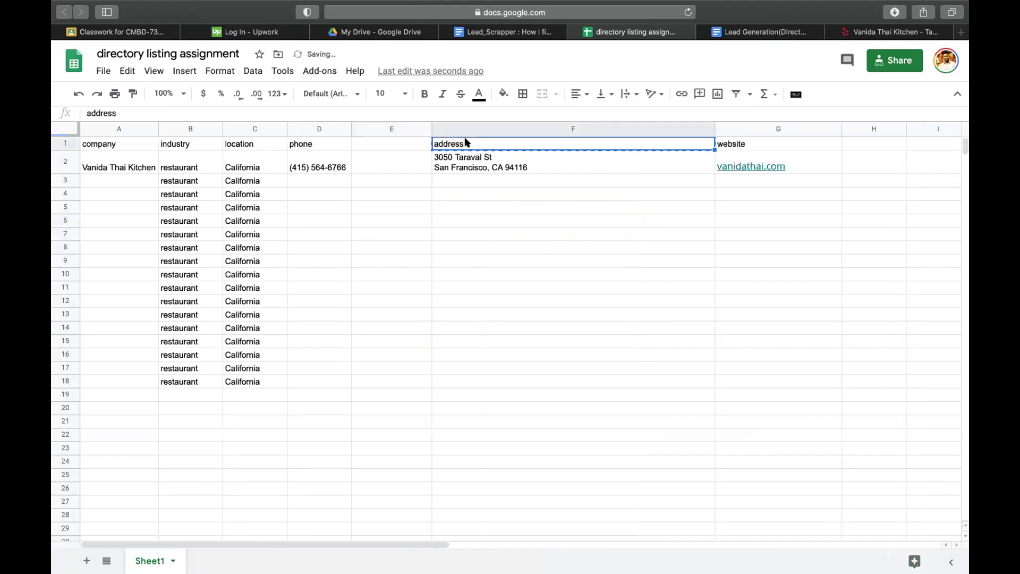
key("Left")
key("ctrl+v")
left_click(487, 149)
double_click(505, 152)
left_click_drag(508, 150, 409, 145)
key("ctrl+x")
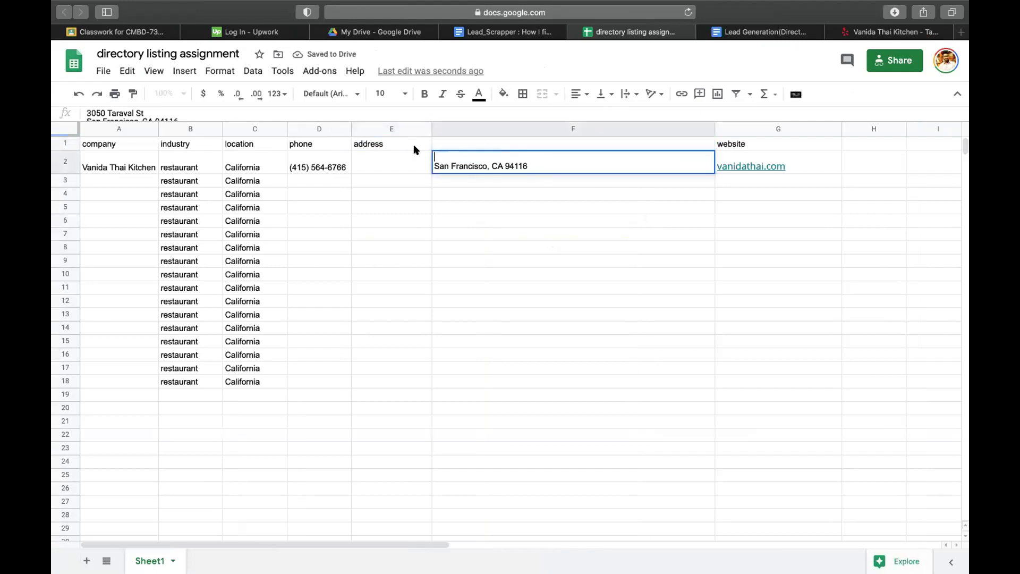
double_click(394, 163)
key("ctrl+v")
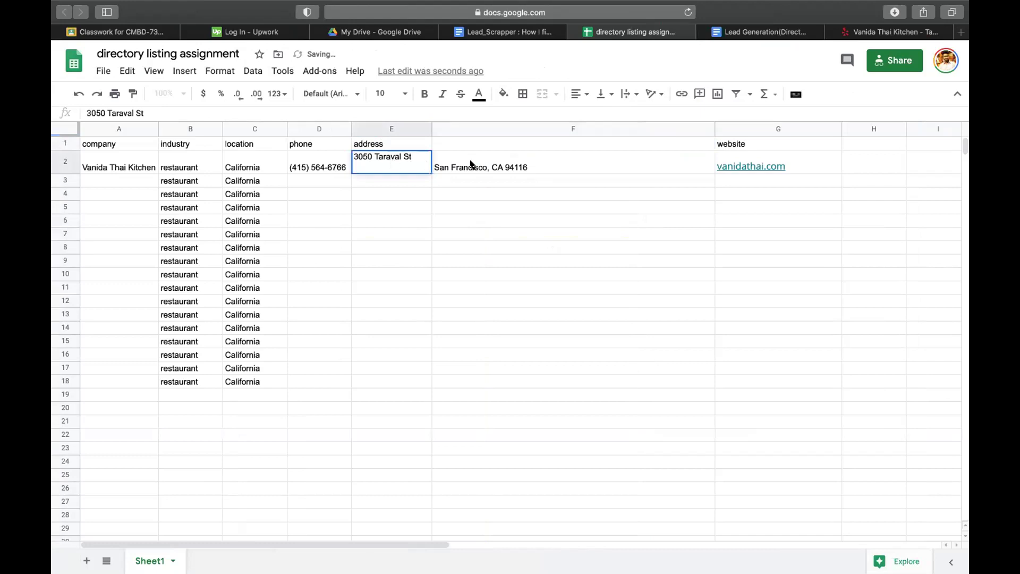
double_click(436, 161)
key("BackSpace")
key("Return")
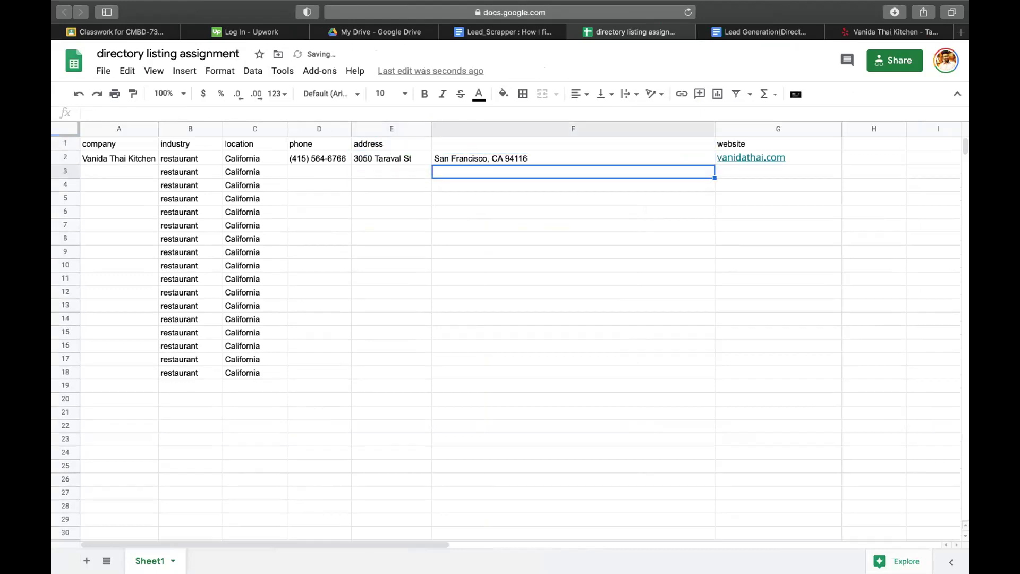
- Label the new column F with the header 'city'
left_click(462, 155)
left_click(468, 145)
type("city")
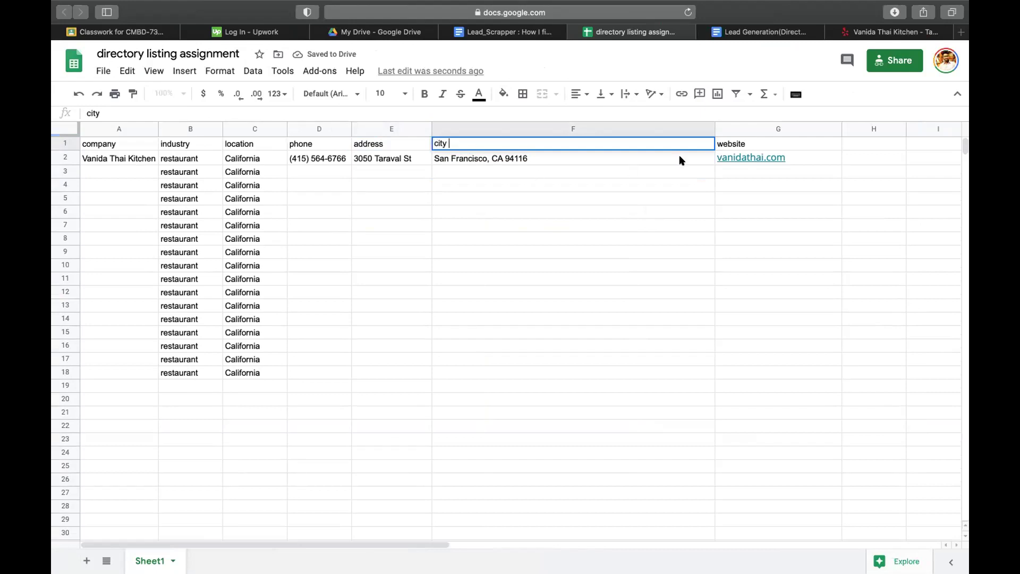
left_click(680, 157)
- Narrow the city column and insert two empty columns before the website column
left_click_drag(714, 128, 495, 131)
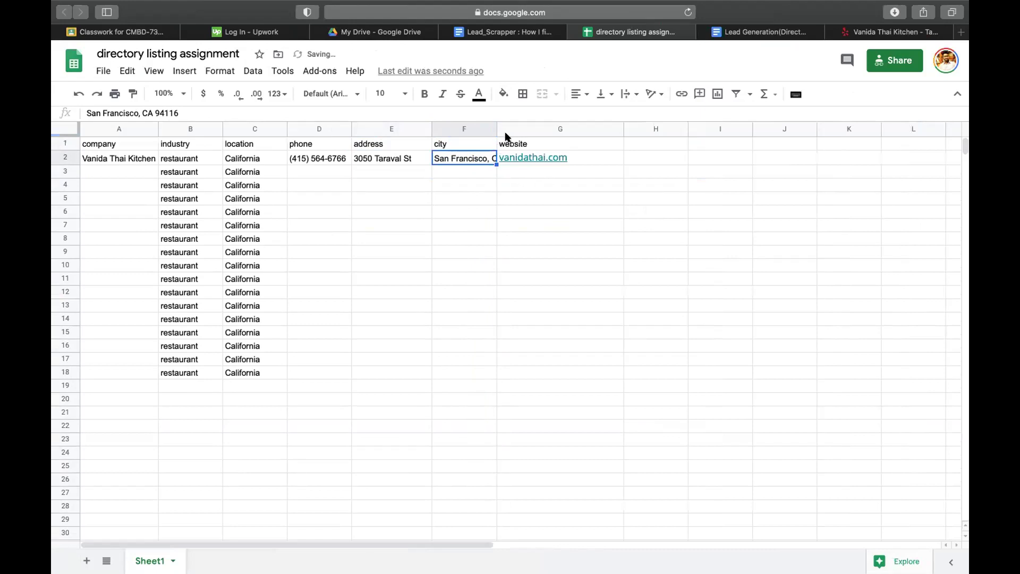
right_click(508, 131)
left_click(579, 182)
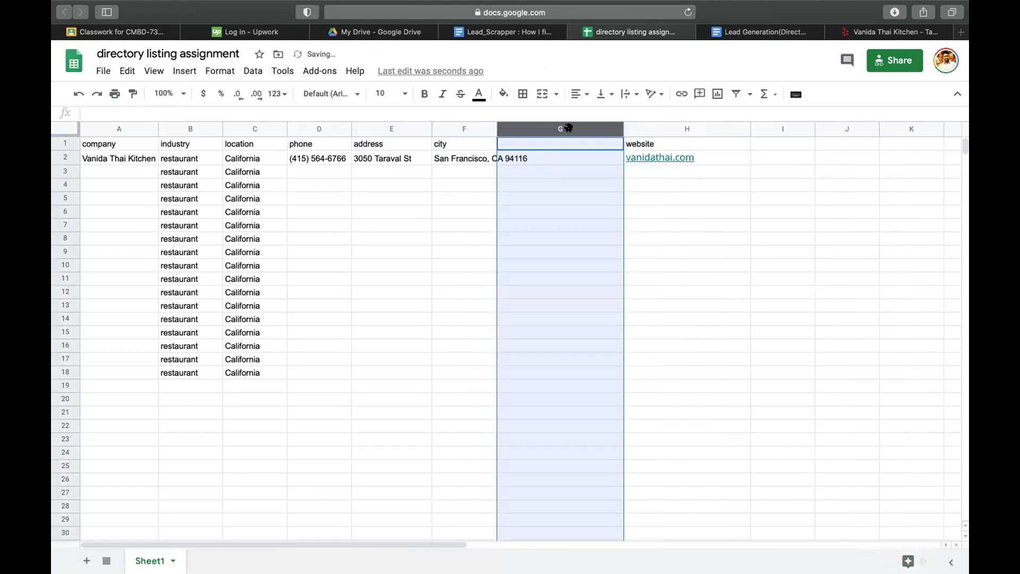
right_click(574, 127)
left_click(603, 205)
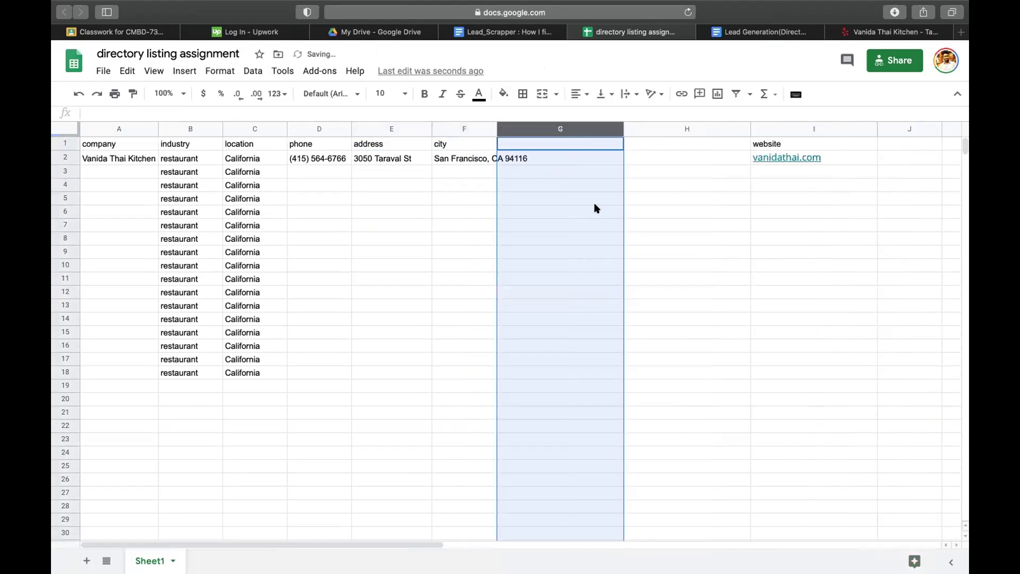
- Move 'CA 94116' out of city cell F2 into G2, leaving San Francisco
left_click(454, 160)
double_click(454, 161)
left_click_drag(492, 152, 576, 157)
key("super+c")
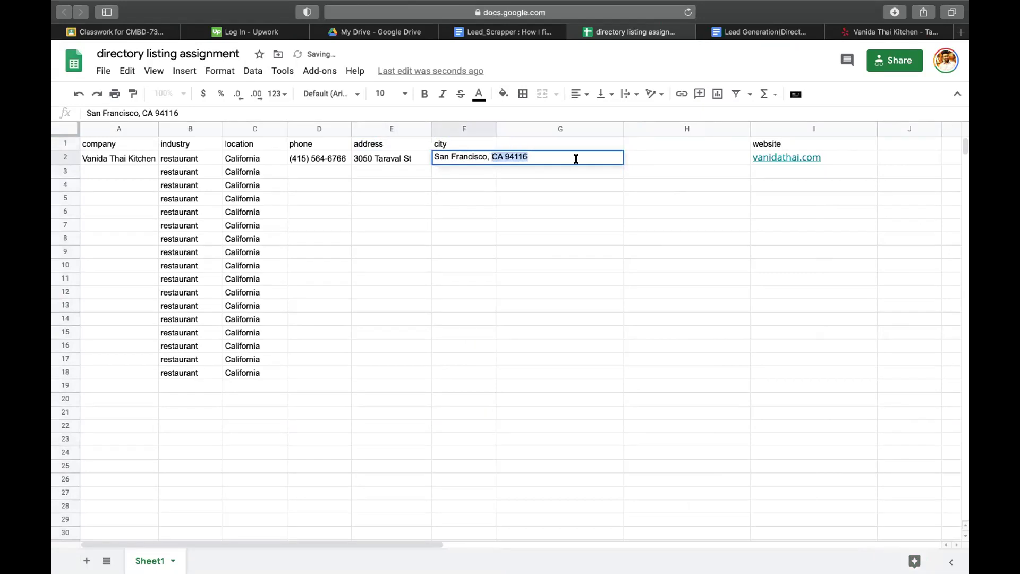
key("BackSpace")
key("BackSpace")
key("BackSpace")
key("Return")
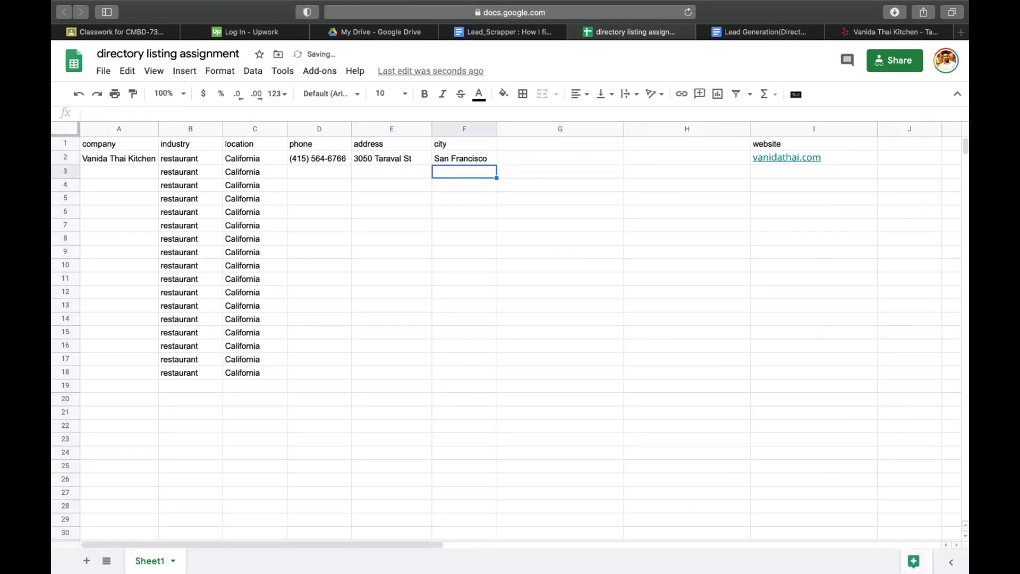
key("Right")
key("Up")
key("super+v")
- Move the zip code 94116 from G2 into H2, leaving CA as the state
double_click(519, 158)
double_click(518, 154)
key("super+x")
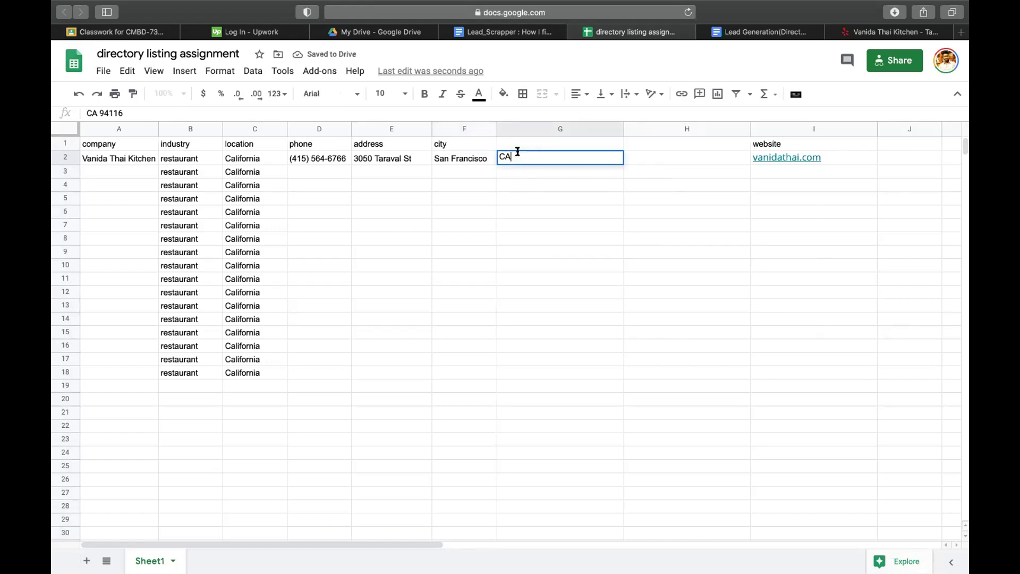
left_click(657, 158)
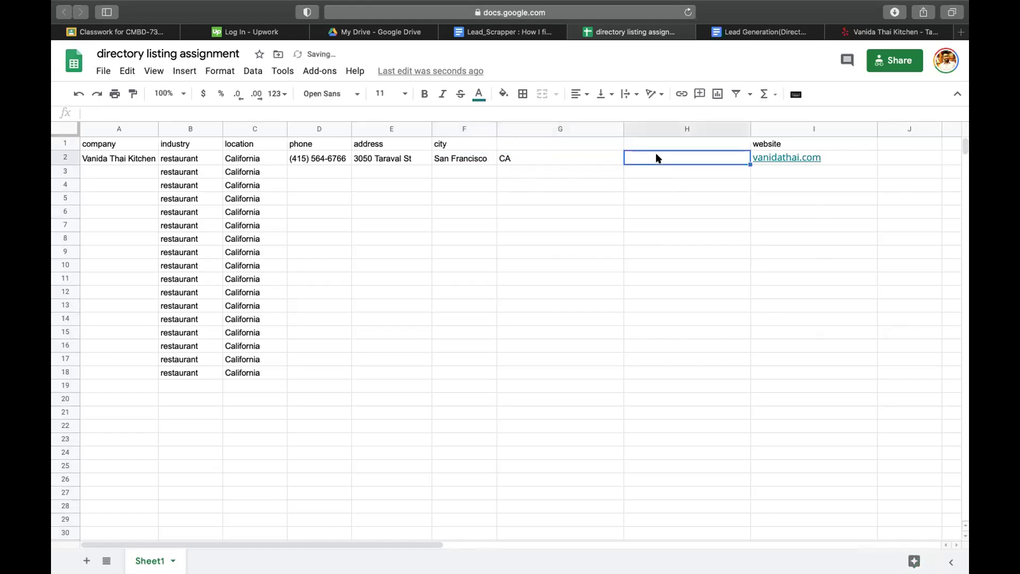
key("super+v")
- Fit the new columns to CA and 94116 and give them 'state' and 'zip' headers
left_click_drag(622, 128, 525, 129)
left_click_drag(650, 124, 561, 128)
left_click(506, 144)
type("st")
key("Tab")
type("z")
key("Return")
left_click(518, 198)
left_click_drag(523, 124, 535, 123)
left_click(525, 210)
left_click(433, 239)
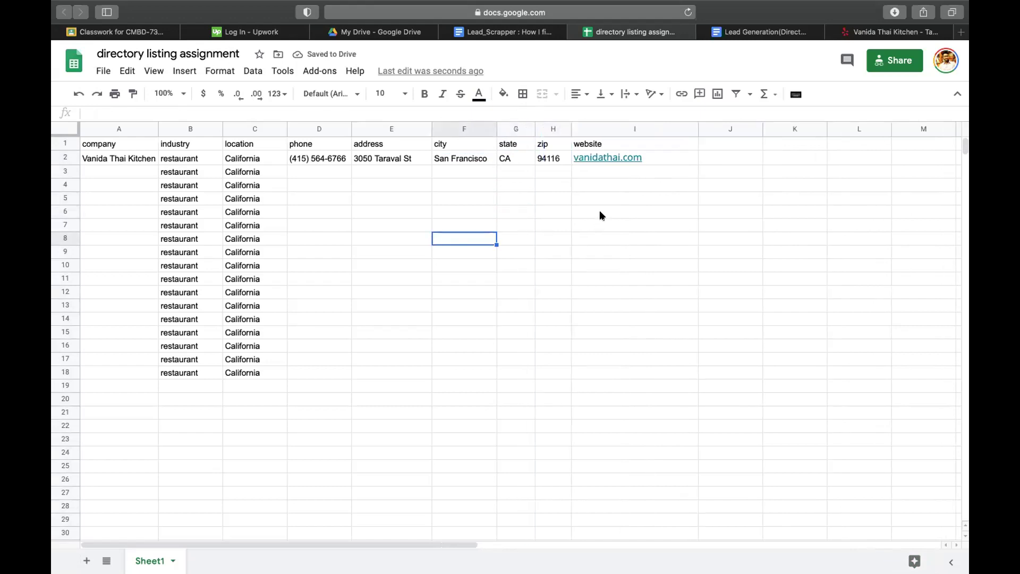
left_click(738, 181)
left_click(318, 158)
left_click(377, 160)
left_click(372, 236)
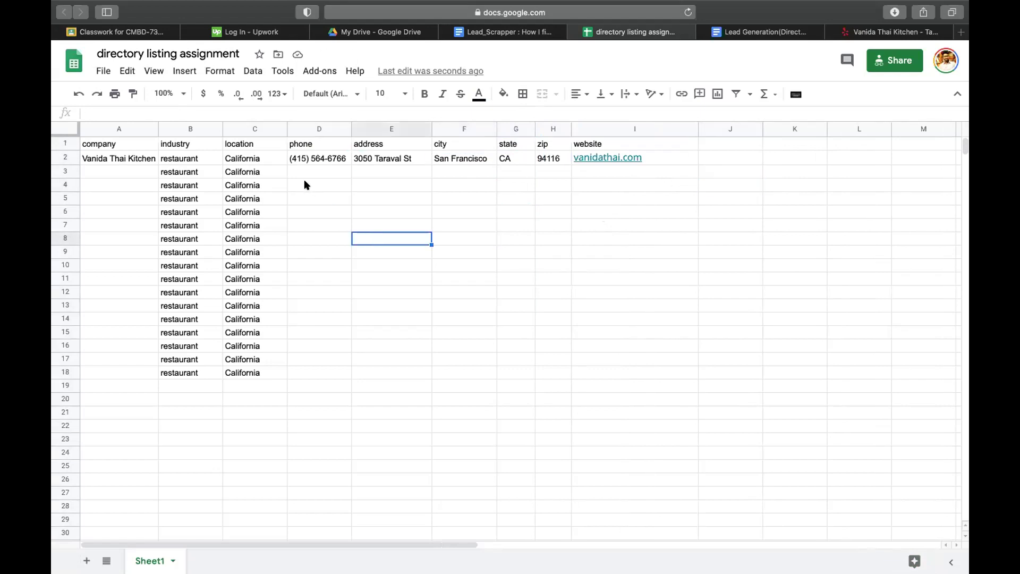
left_click(126, 158)
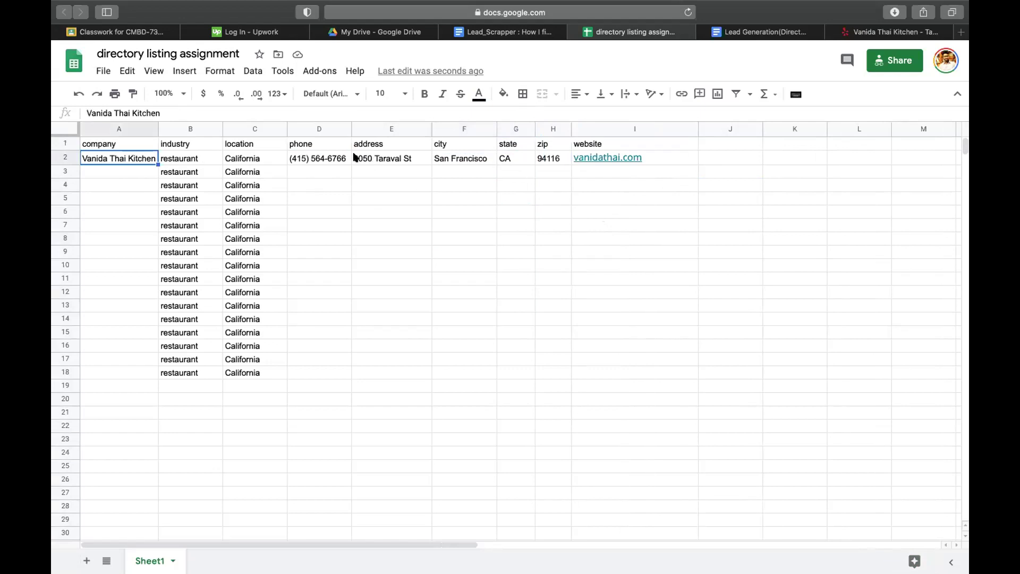
left_click_drag(323, 144, 484, 145)
left_click(503, 144)
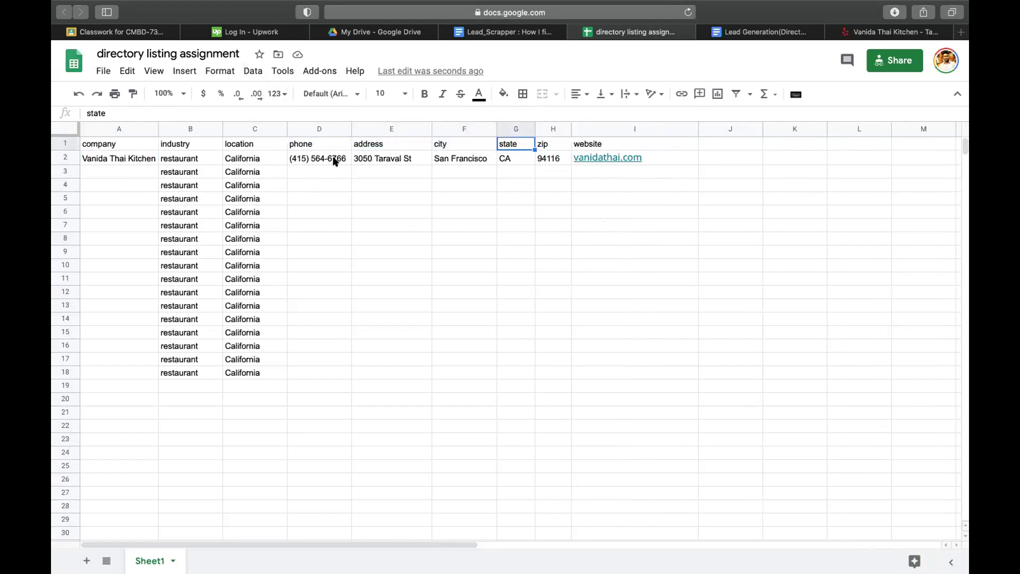
left_click_drag(356, 145, 539, 149)
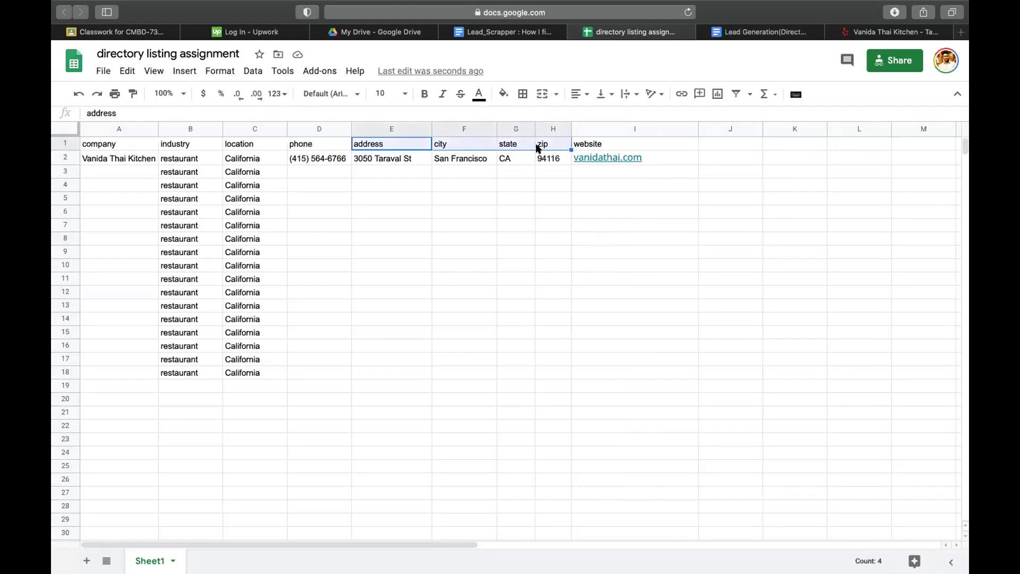
left_click(467, 204)
left_click_drag(375, 159, 409, 170)
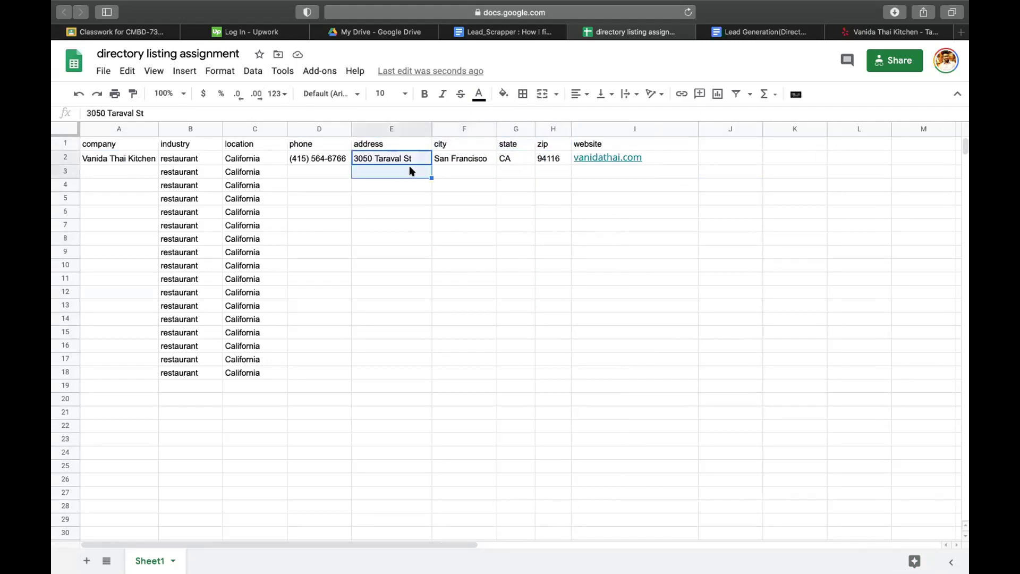
left_click(386, 199)
- Select empty company cell A3 to start the next lead
left_click(383, 159)
left_click(382, 210)
left_click(617, 253)
left_click(672, 211)
left_click(596, 254)
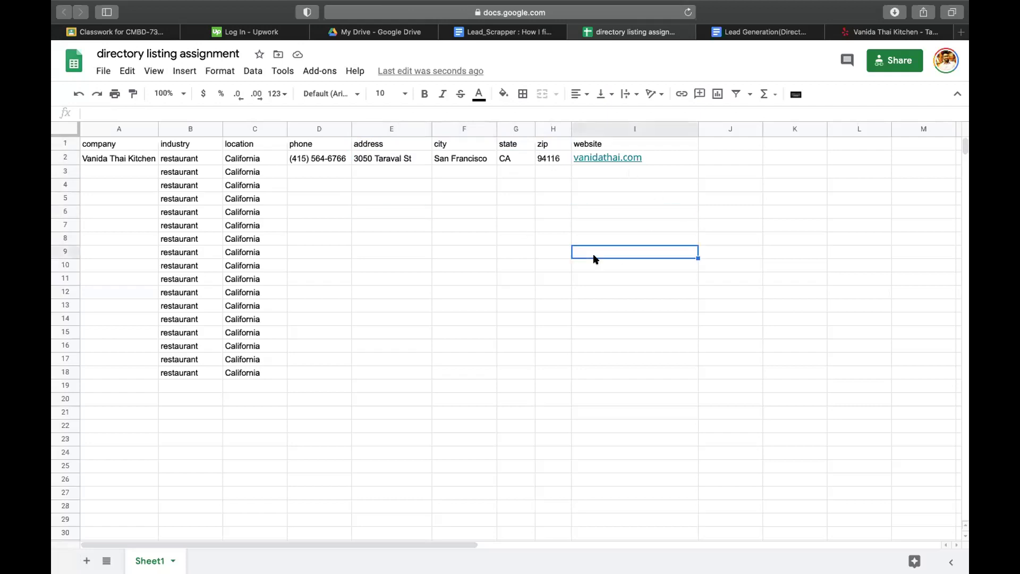
left_click(151, 172)
- Take Whitepages.com from the Lead Generation doc and load it in a new tab
left_click(859, 33)
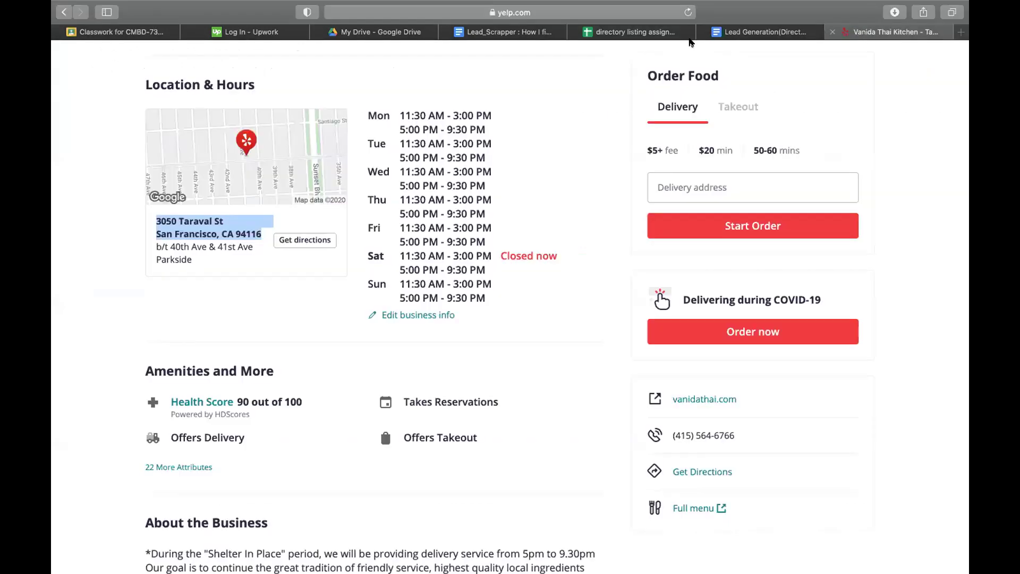
left_click(740, 30)
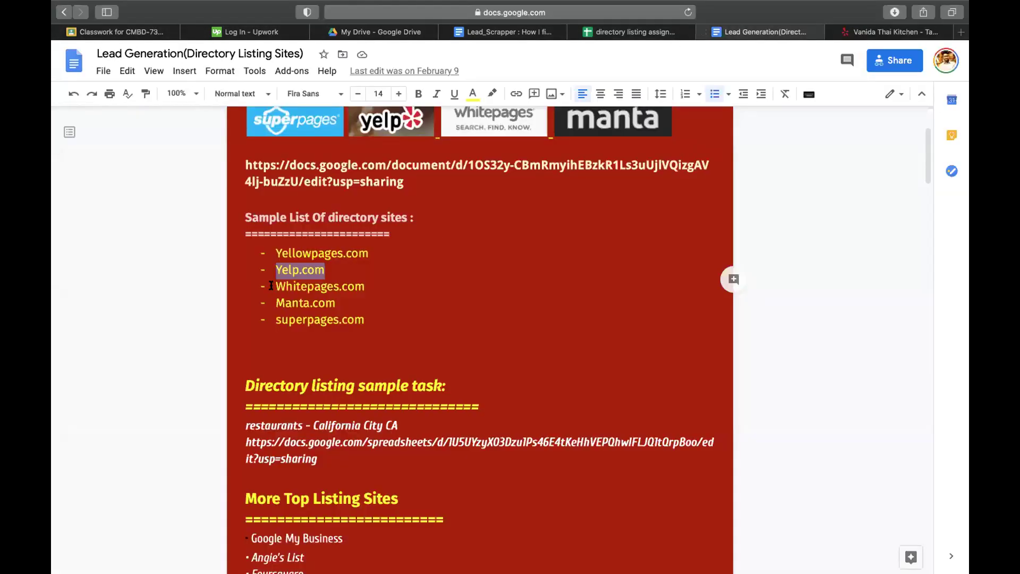
left_click_drag(271, 286, 401, 286)
key("super+c")
key("super+t")
key("super+v")
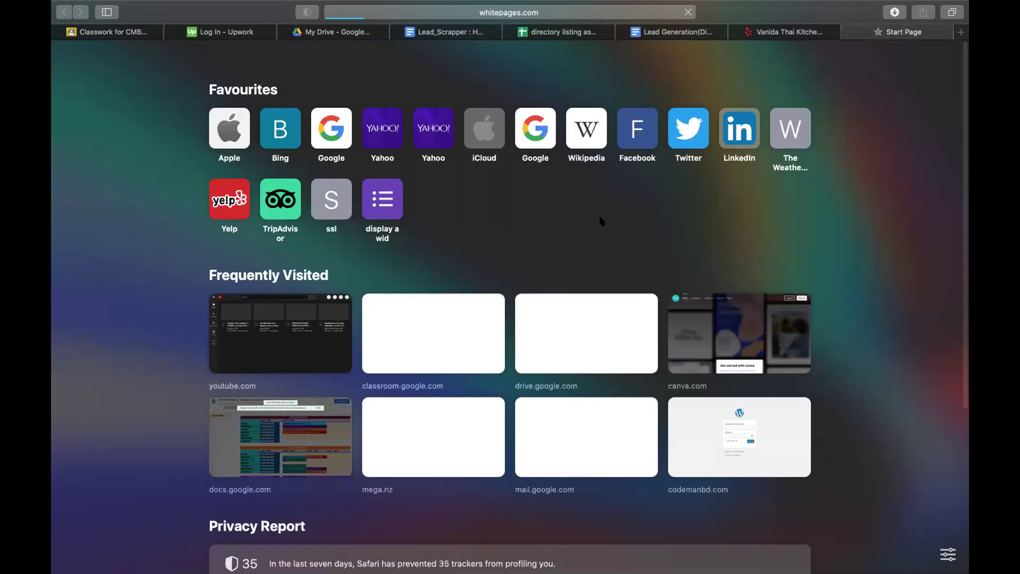
key("Return")
- Close the Vanida Thai Kitchen Yelp tab and go to the loading whitepages.com page
mouse_move(774, 25)
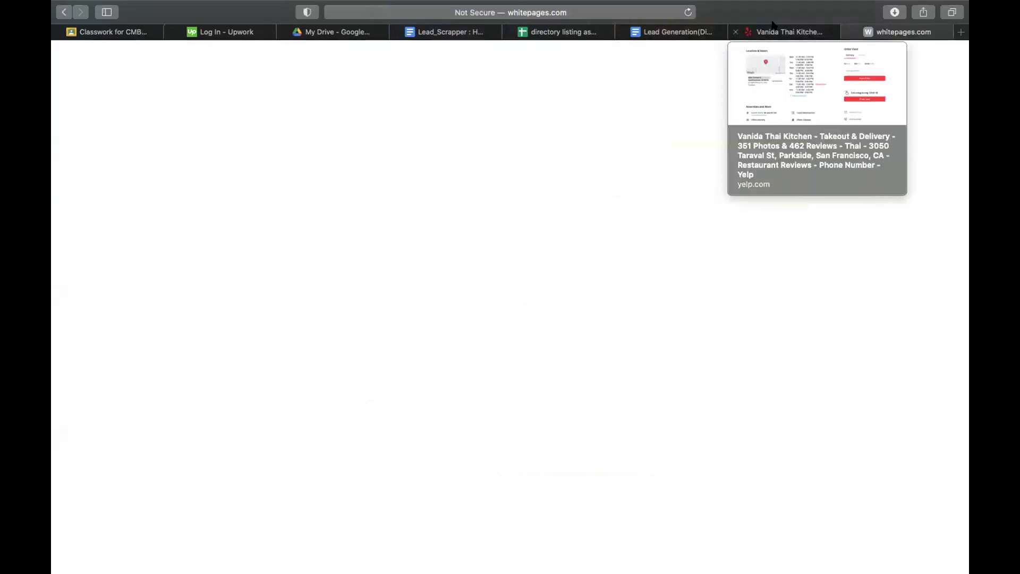
left_click(736, 32)
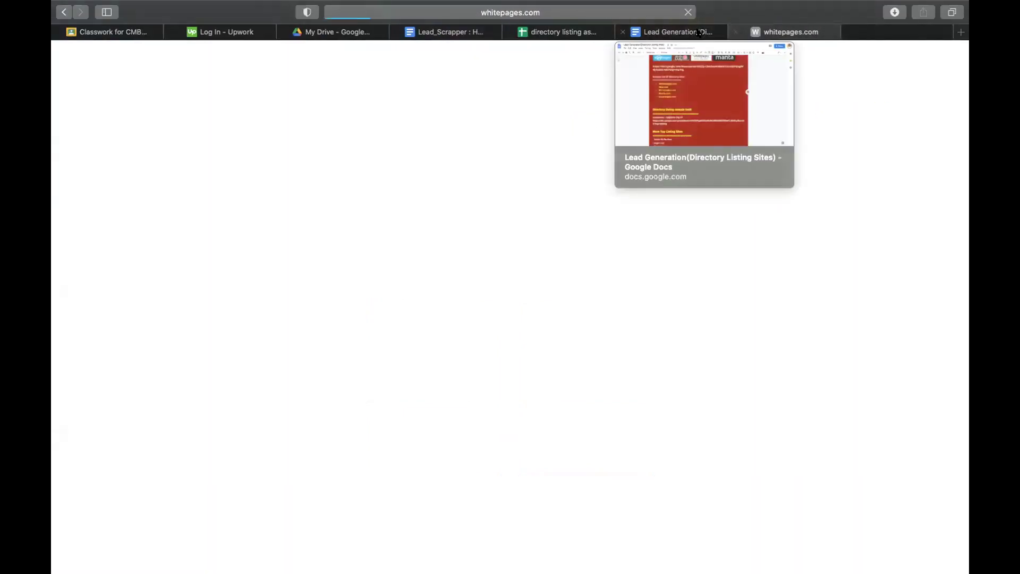
left_click(690, 32)
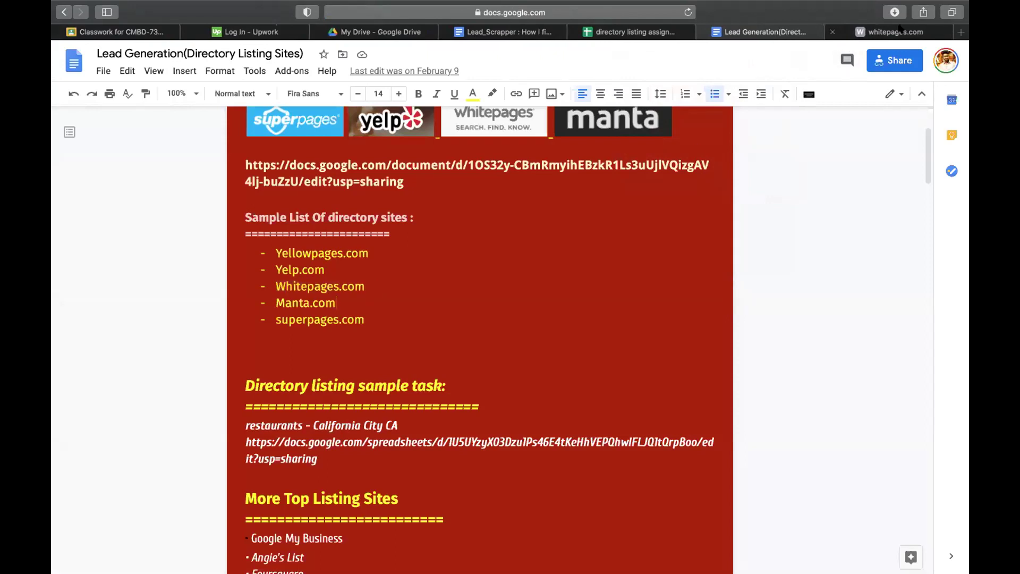
left_click(897, 30)
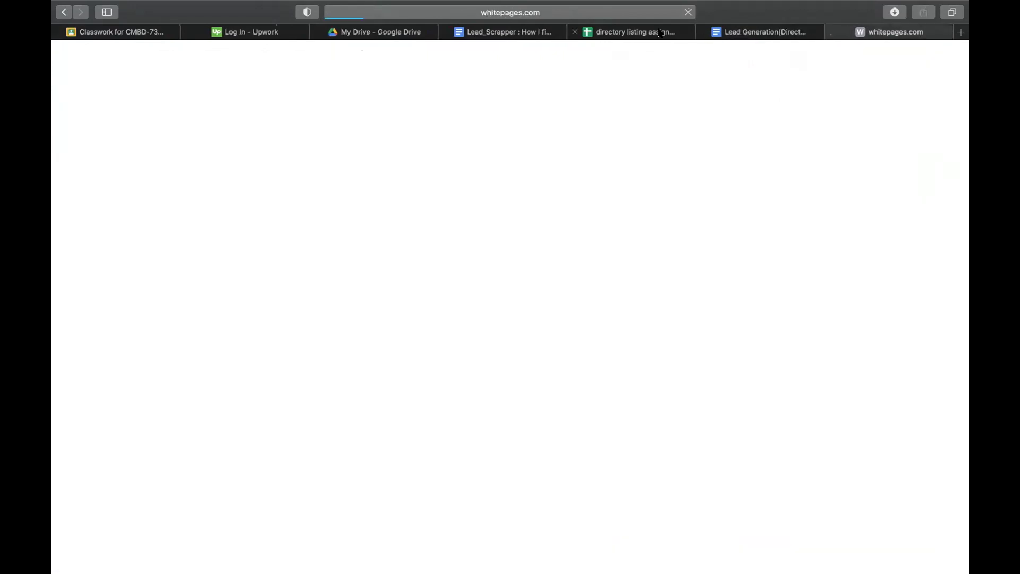
- Add a new sheet named 'requirements' to the directory listing spreadsheet
left_click(661, 33)
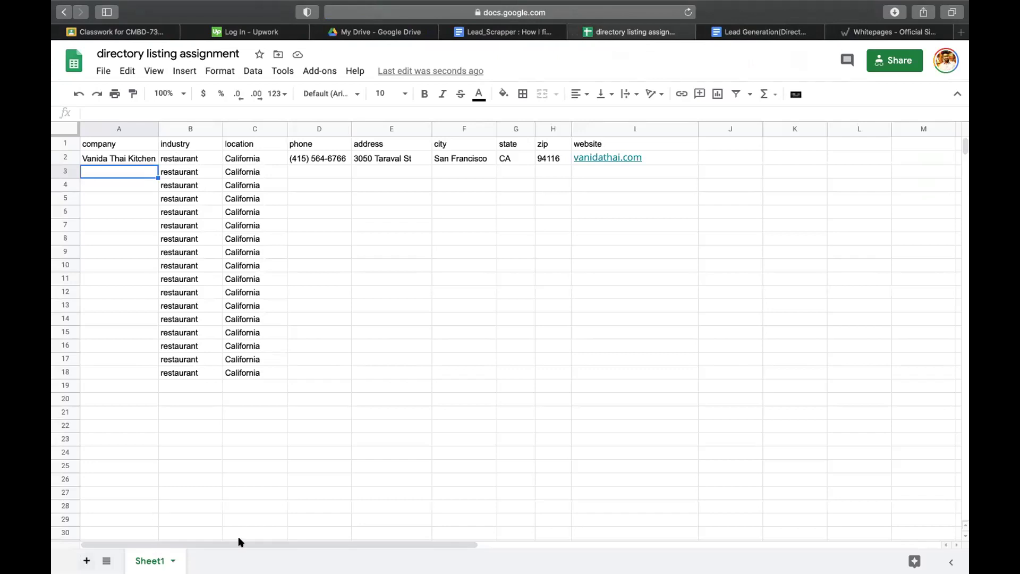
left_click(87, 560)
double_click(212, 560)
type("requirements")
key("Return")
- Enter 'restaurants' in D6 and 'california' in E6 of the requirements sheet
left_click(266, 237)
left_click(322, 211)
type("restau")
key("Tab")
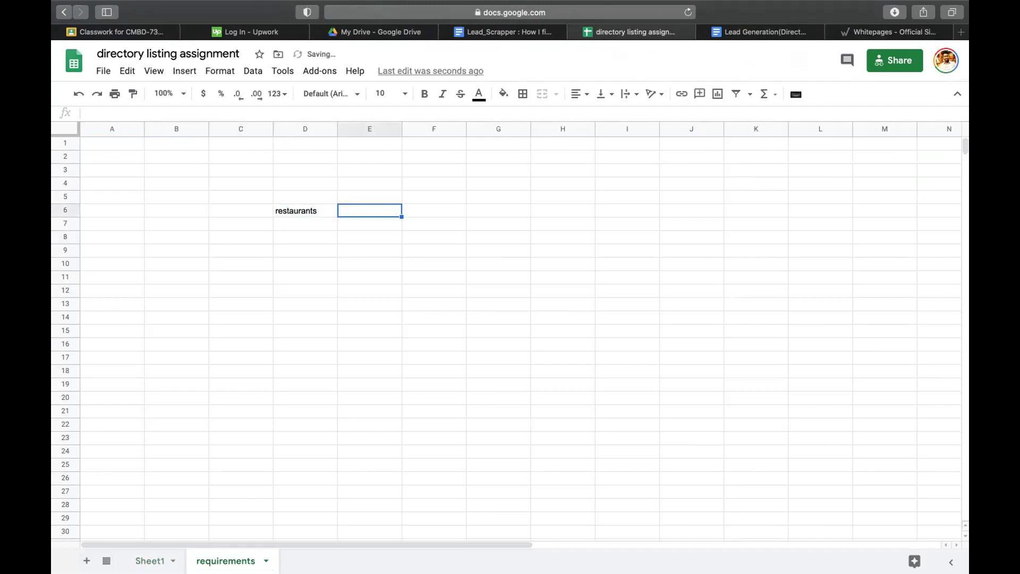
type("california")
key("Return")
left_click(372, 209)
left_click(414, 203)
left_click(325, 209)
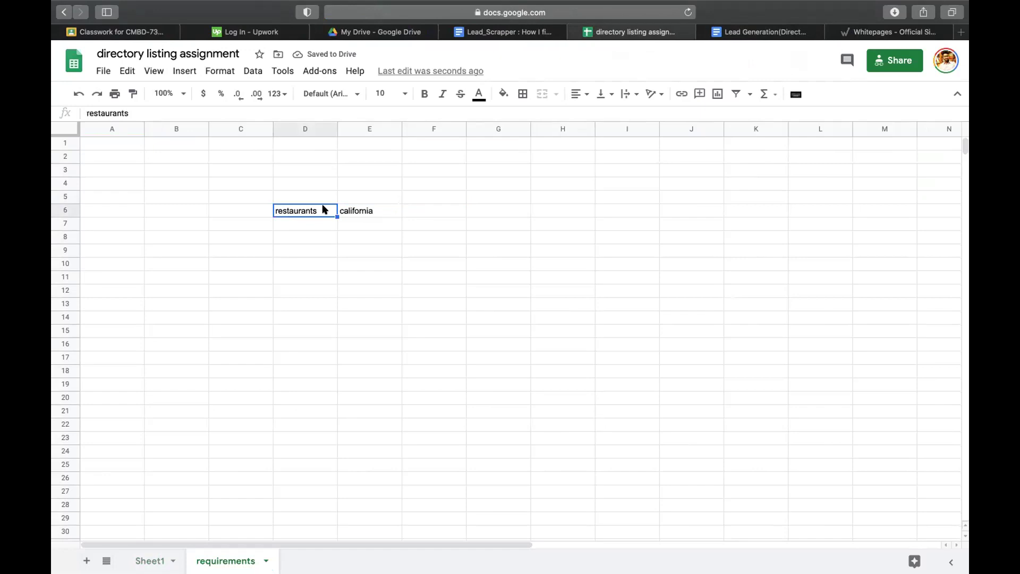
left_click(859, 32)
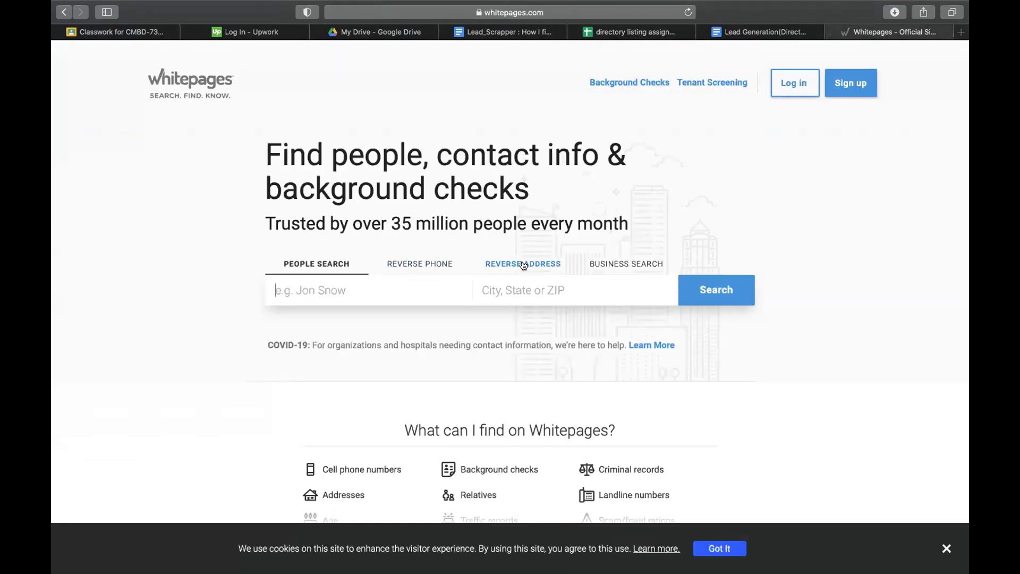
- Run a Whitepages business search for restaurants in california
left_click(615, 266)
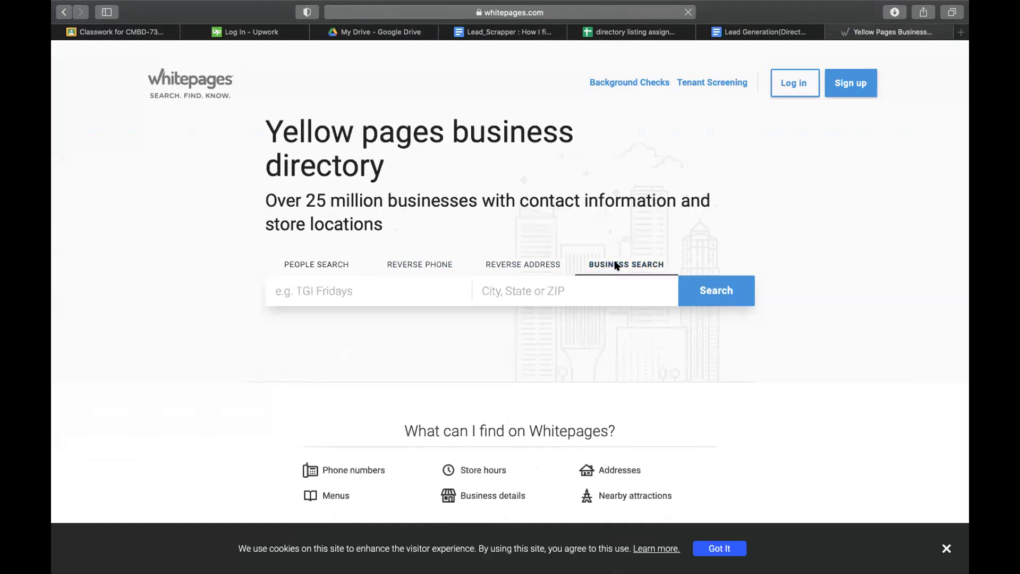
type("restaurants")
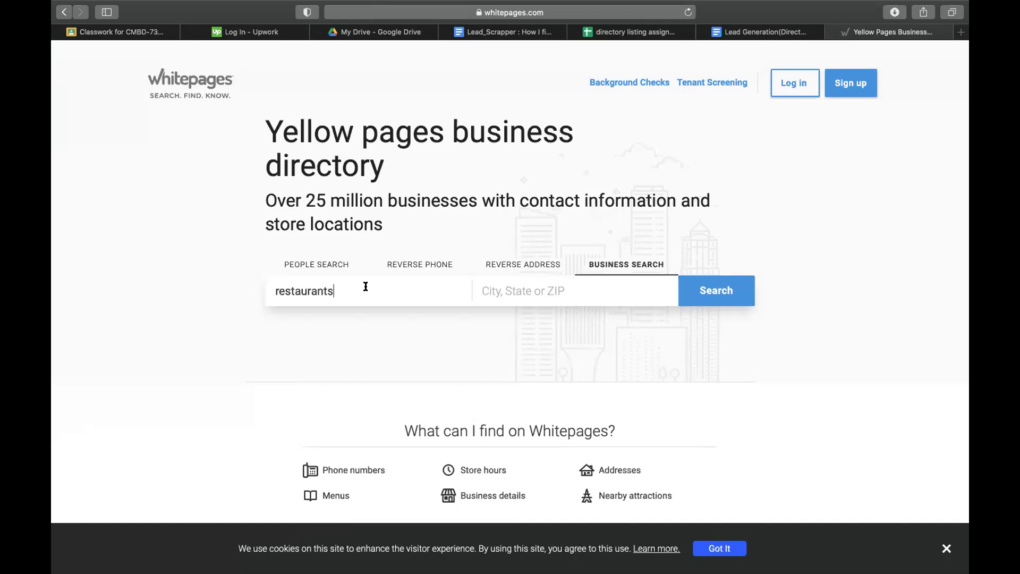
left_click(534, 283)
type("california")
key("Return")
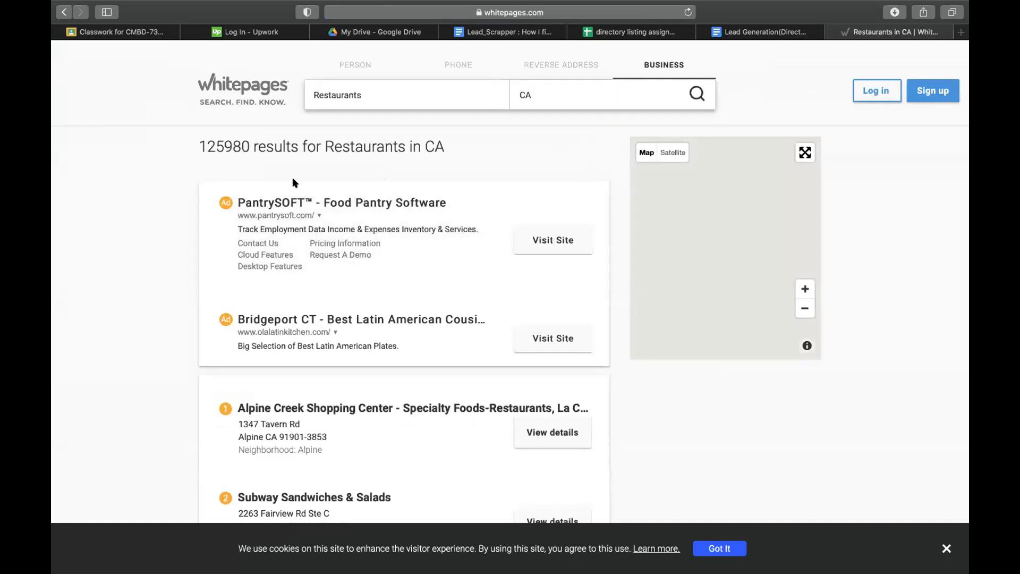
- Open the Subway Sandwiches & Salads listing and copy its business name
scroll(270, 319, "down", 3)
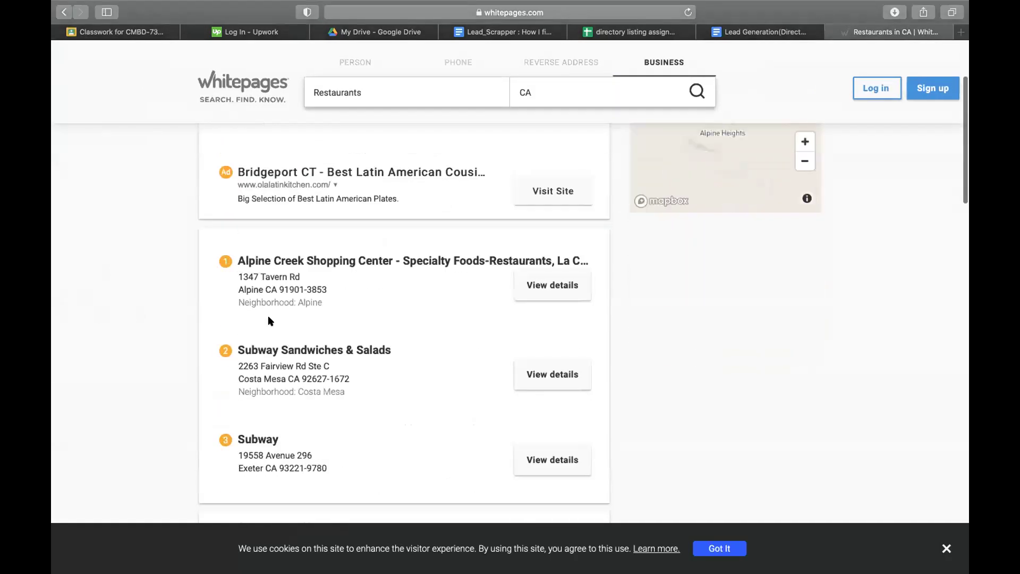
left_click(257, 346)
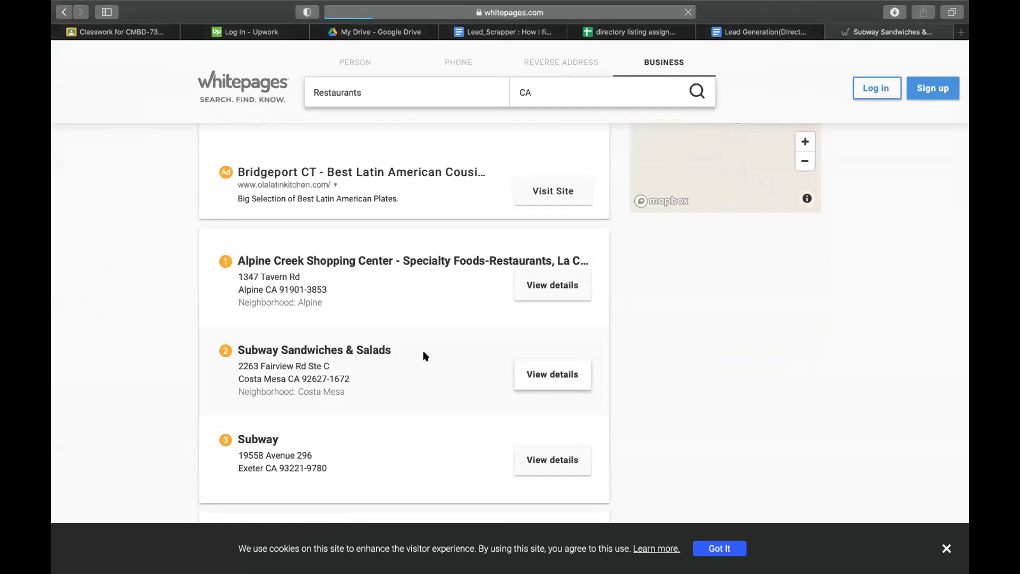
left_click_drag(552, 335, 307, 324)
key("super+c")
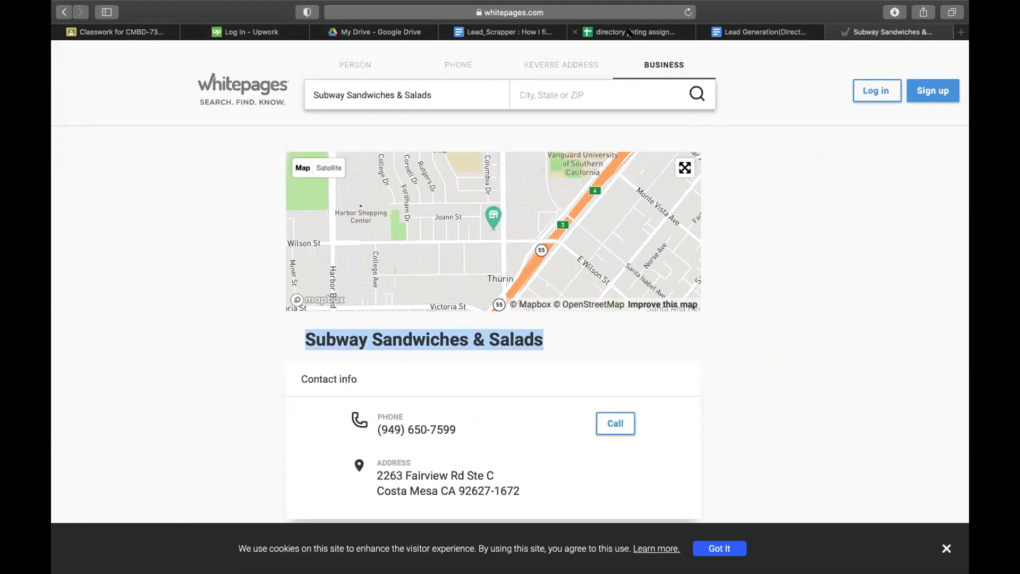
left_click(628, 33)
- Paste the Subway business name into company cell A3 on Sheet1
left_click(150, 561)
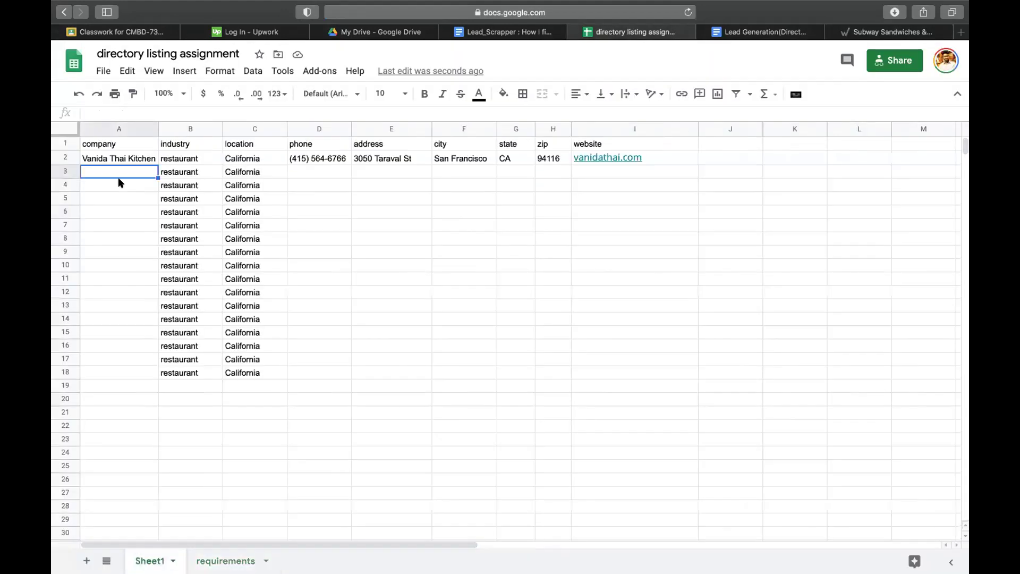
double_click(107, 176)
key("super+v")
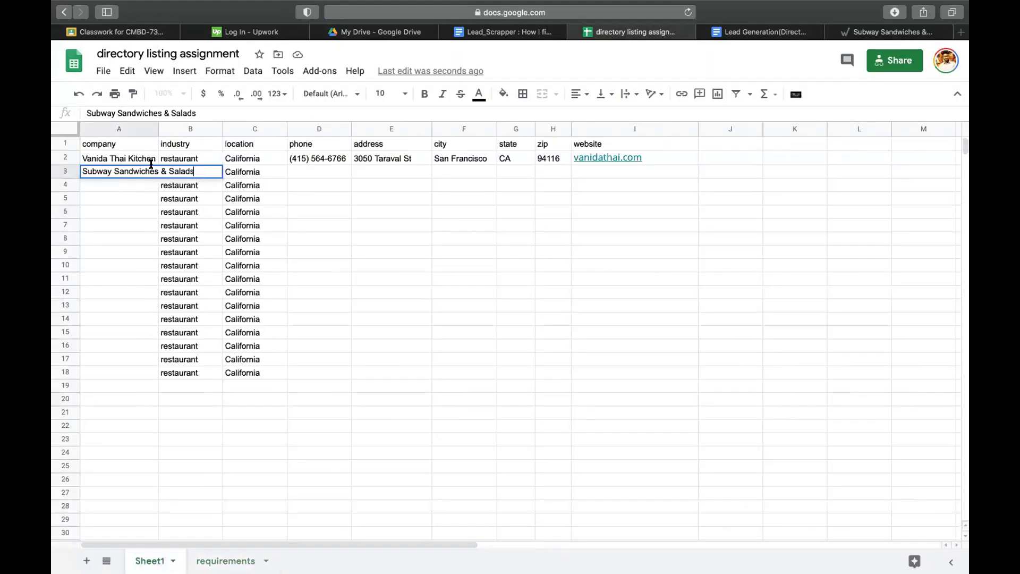
left_click(294, 171)
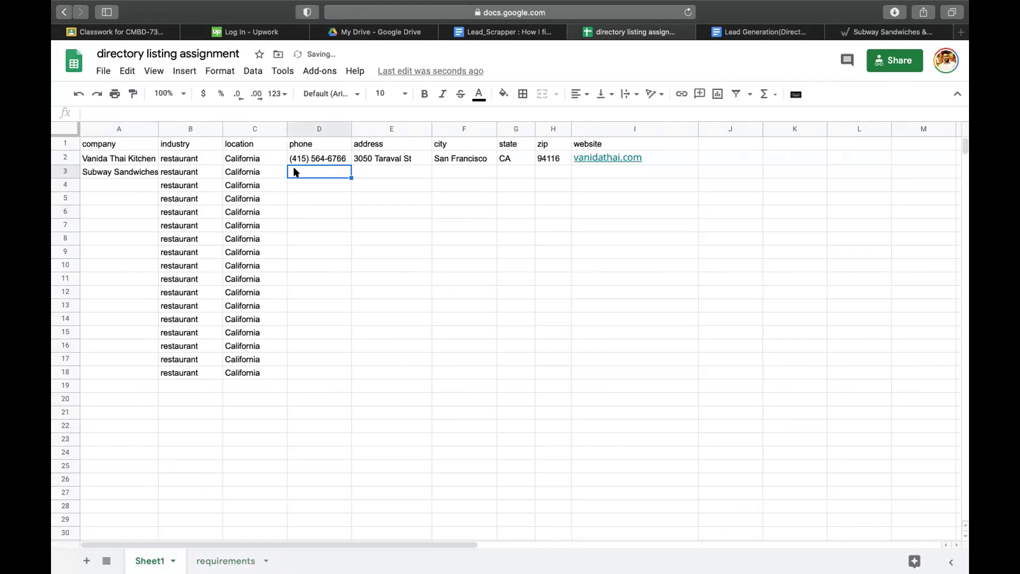
left_click(845, 33)
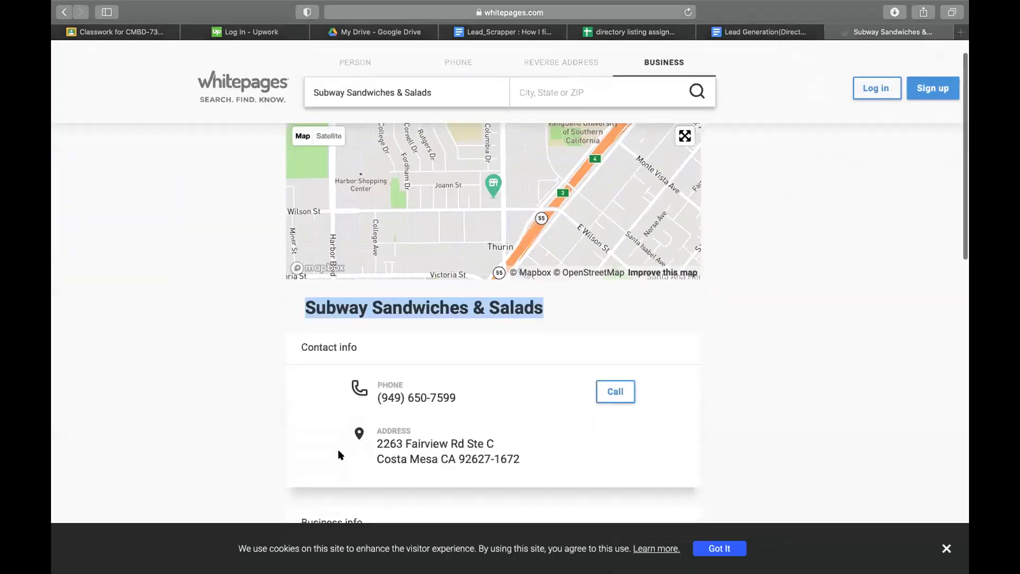
scroll(341, 454, "down", 1)
left_click_drag(470, 354, 376, 353)
key("super+c")
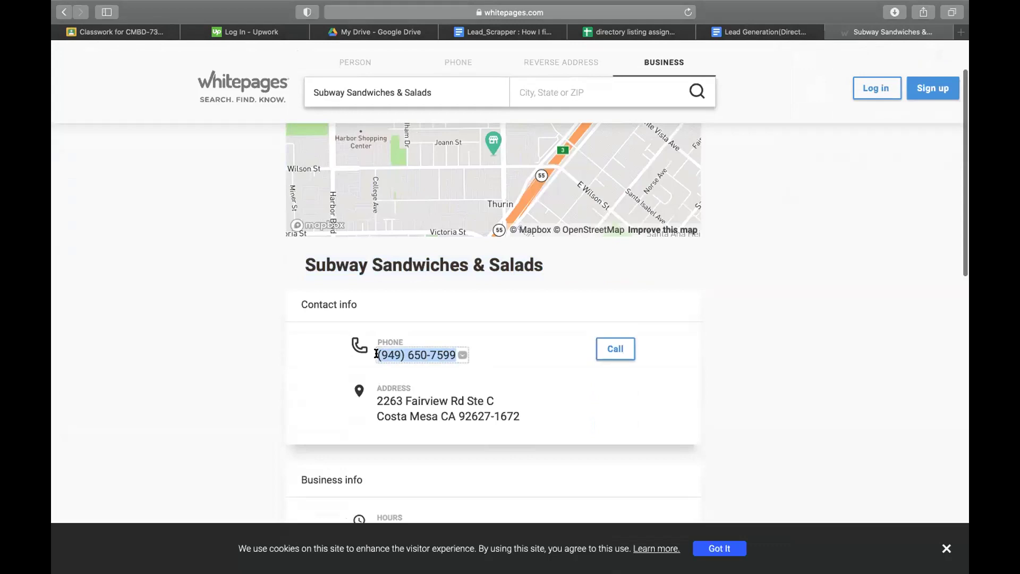
left_click(609, 33)
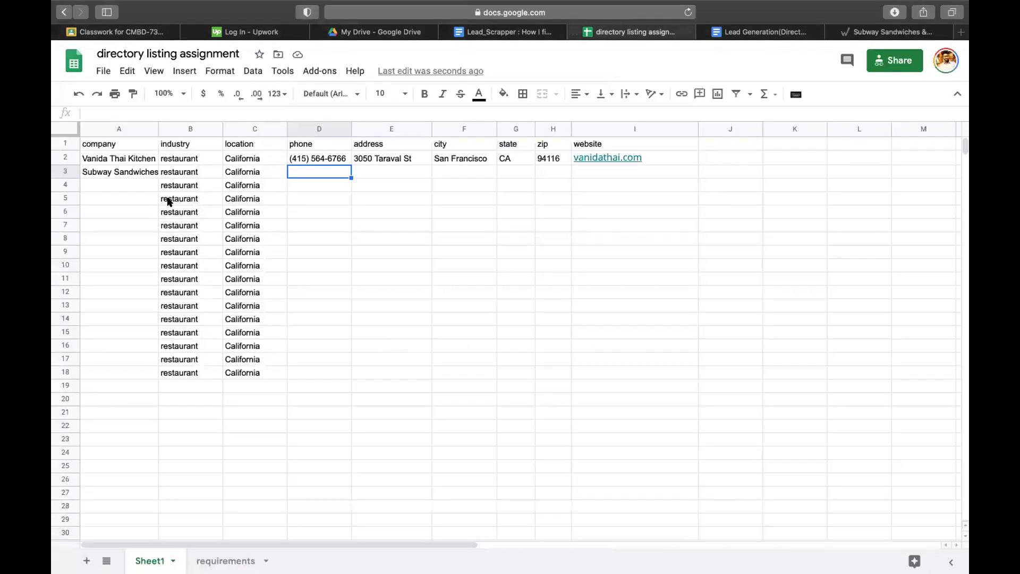
double_click(312, 170)
key("super+v")
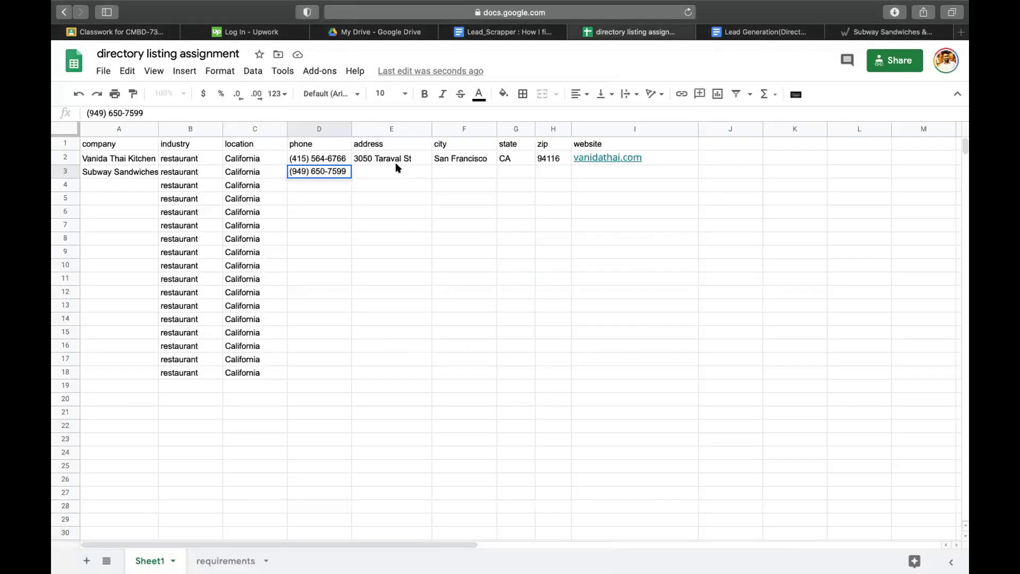
left_click(395, 168)
- Check the Vanida Thai phone in D2, then select Subway's two-line Whitepages address
left_click(307, 154)
double_click(307, 154)
left_click(307, 154)
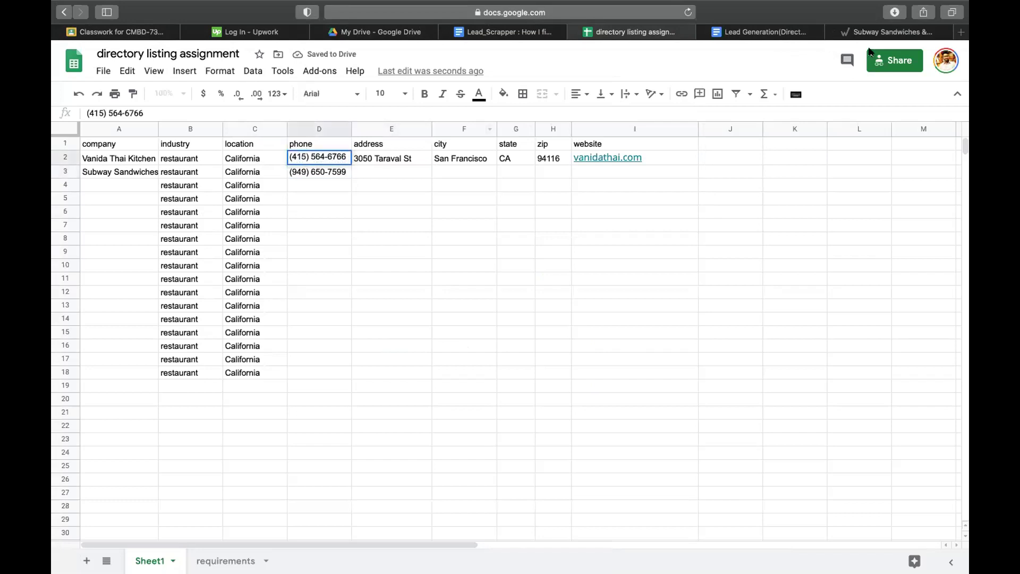
left_click(894, 33)
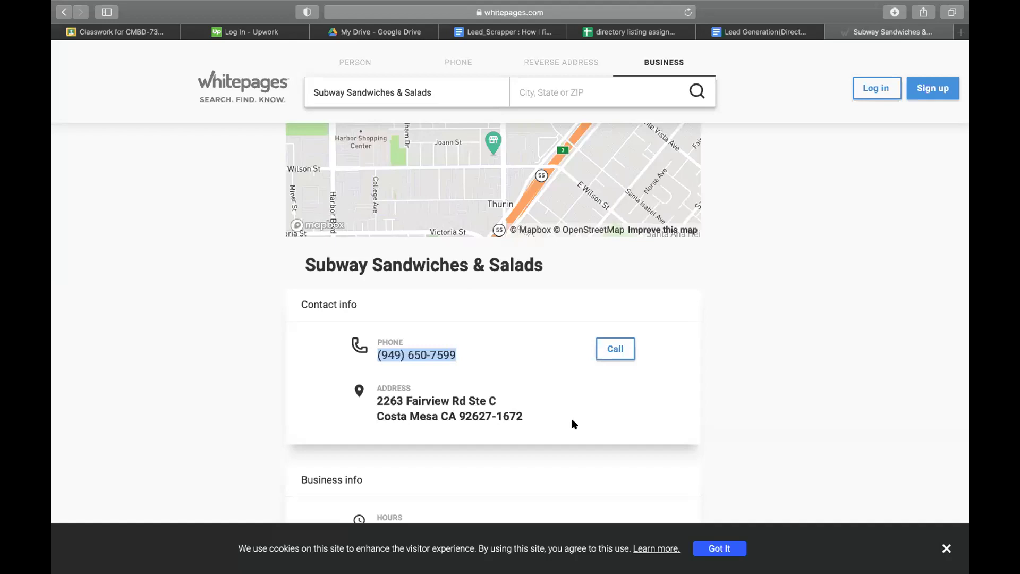
left_click(831, 372)
left_click_drag(495, 401, 377, 403)
key("super+c")
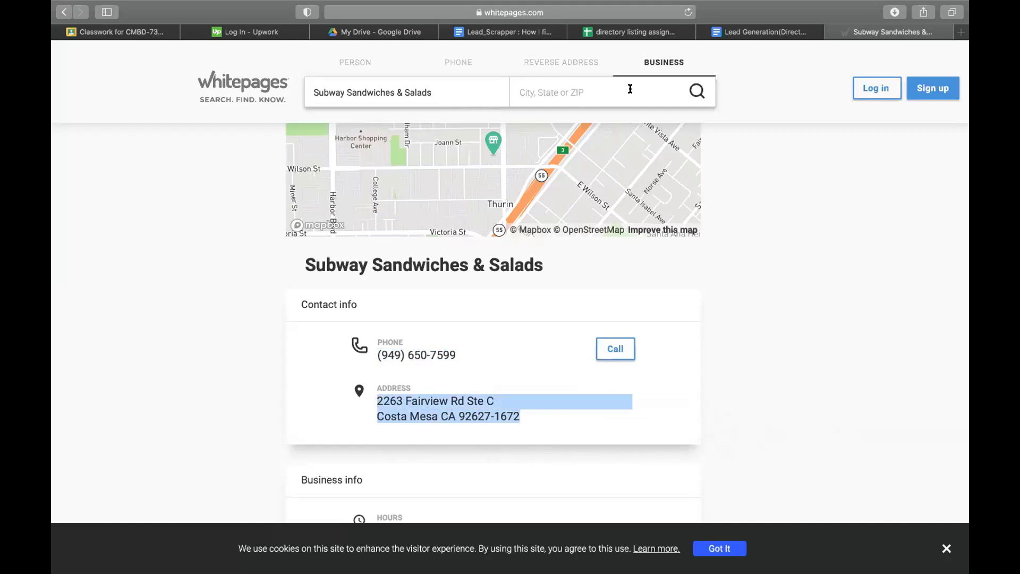
- Put the street address 2263 Fairview Rd Ste C into E3
left_click(616, 33)
double_click(364, 170)
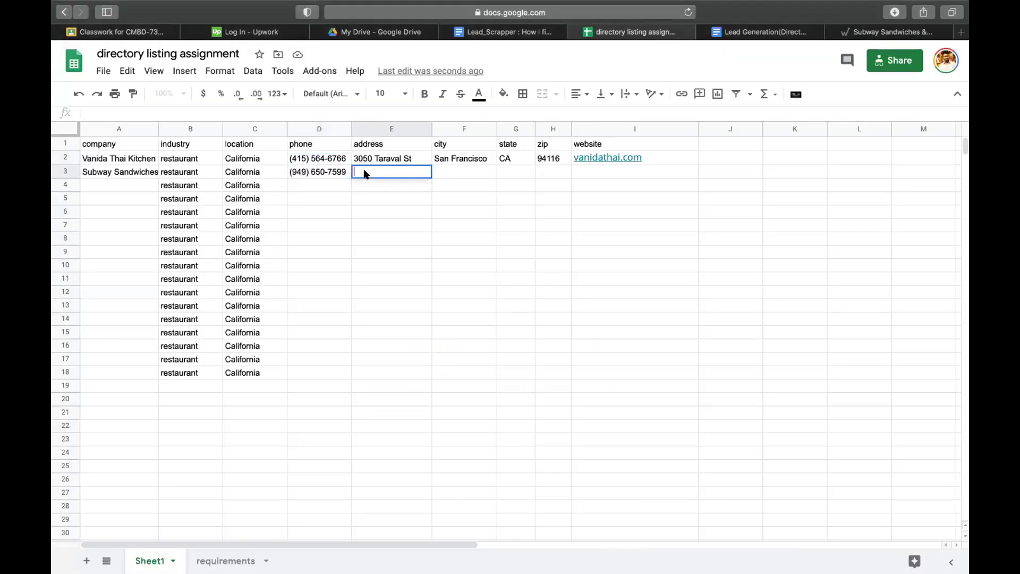
key("super+v")
key("super+a")
key("super+c")
key("BackSpace")
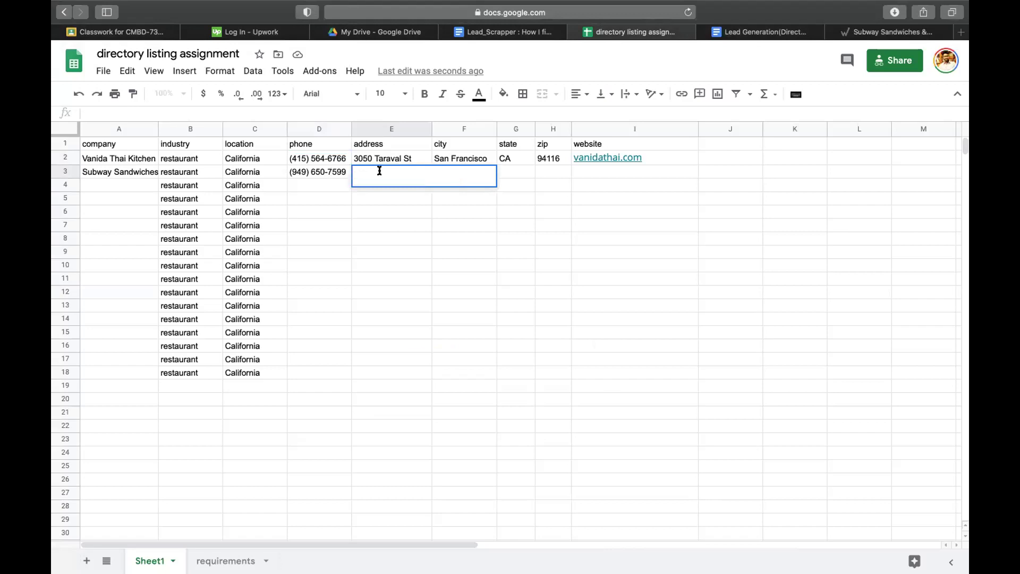
key("super+v")
left_click_drag(460, 181, 333, 174)
key("super+c")
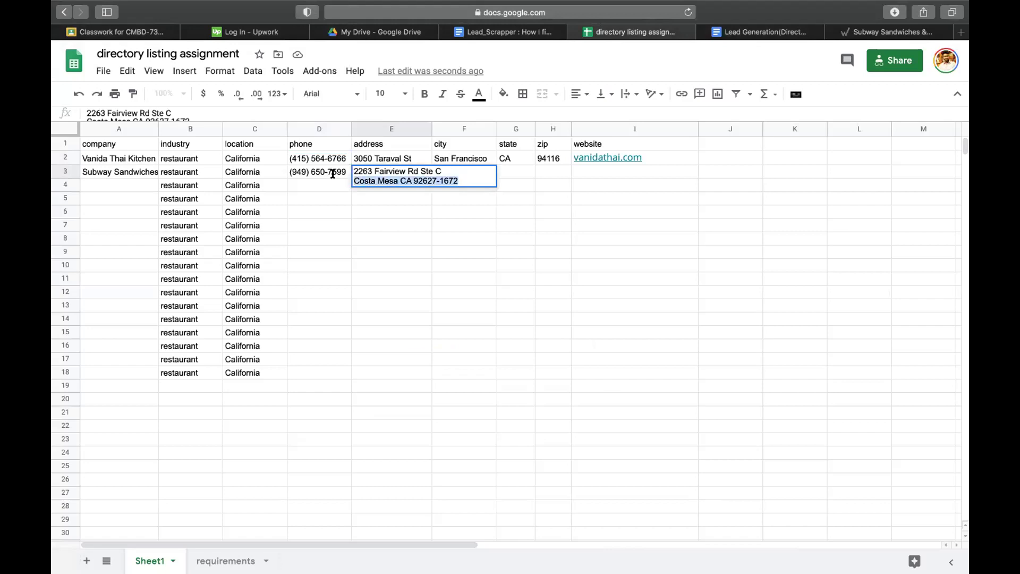
key("BackSpace")
key("BackSpace")
left_click(450, 342)
- Put Costa Mesa into city cell F3, trimming off the state and zip
double_click(474, 171)
key("super+v")
left_click_drag(478, 171, 571, 171)
key("super+c")
key("BackSpace")
left_click(586, 222)
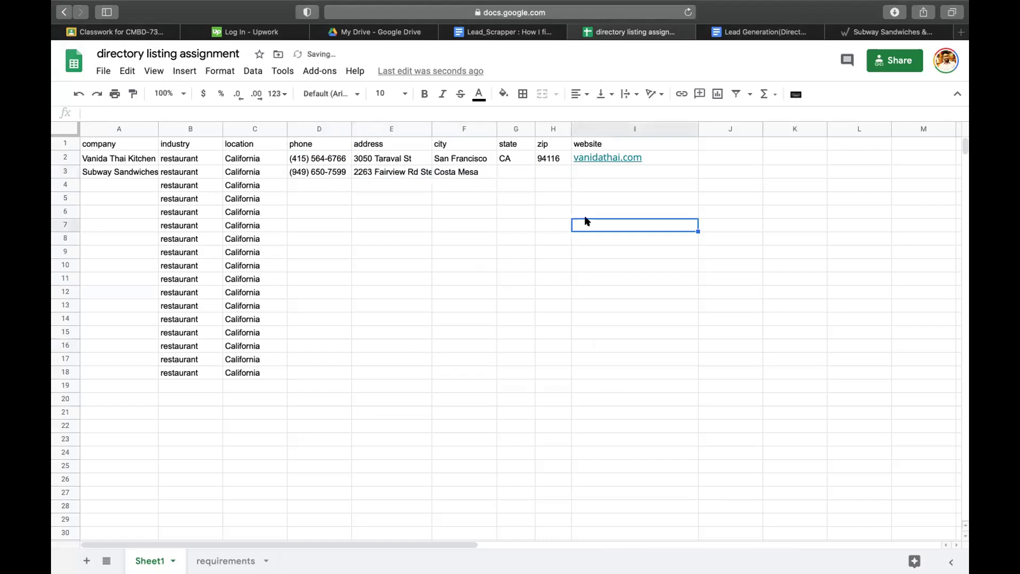
- Split the remainder into CA in G3 and 92627-1672 in H3
left_click(504, 163)
left_click(513, 172)
key("super+v")
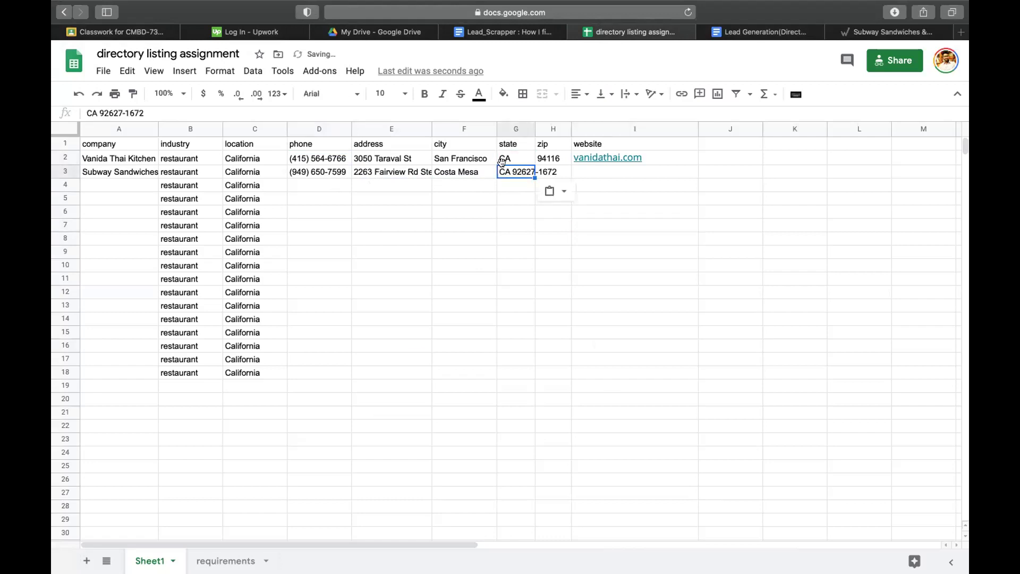
triple_click(515, 173)
left_click_drag(513, 171, 559, 171)
key("super+x")
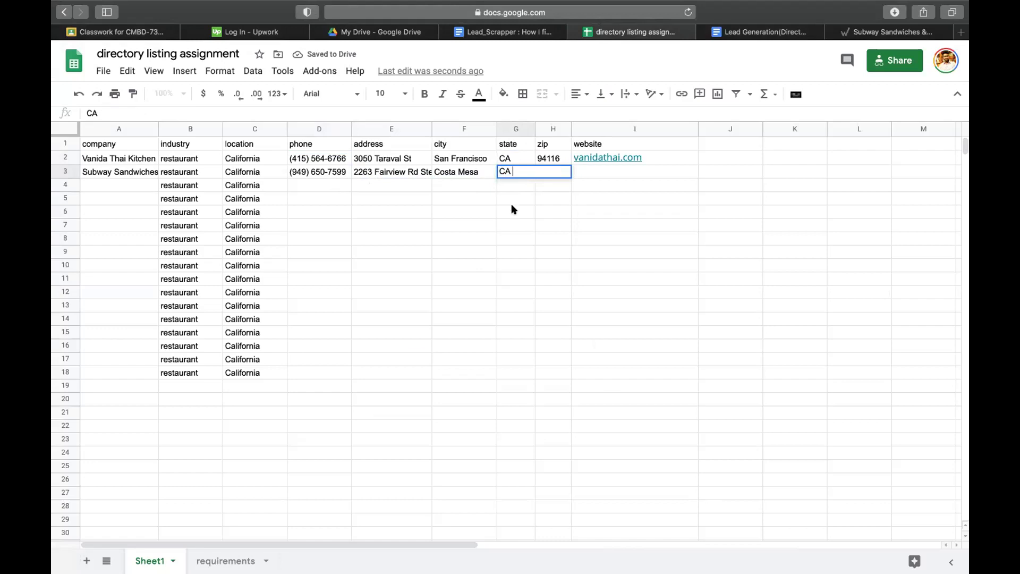
key("Return")
left_click(553, 172)
key("super+v")
- Widen column H to fit the zip and select website cell I3
left_click(586, 191)
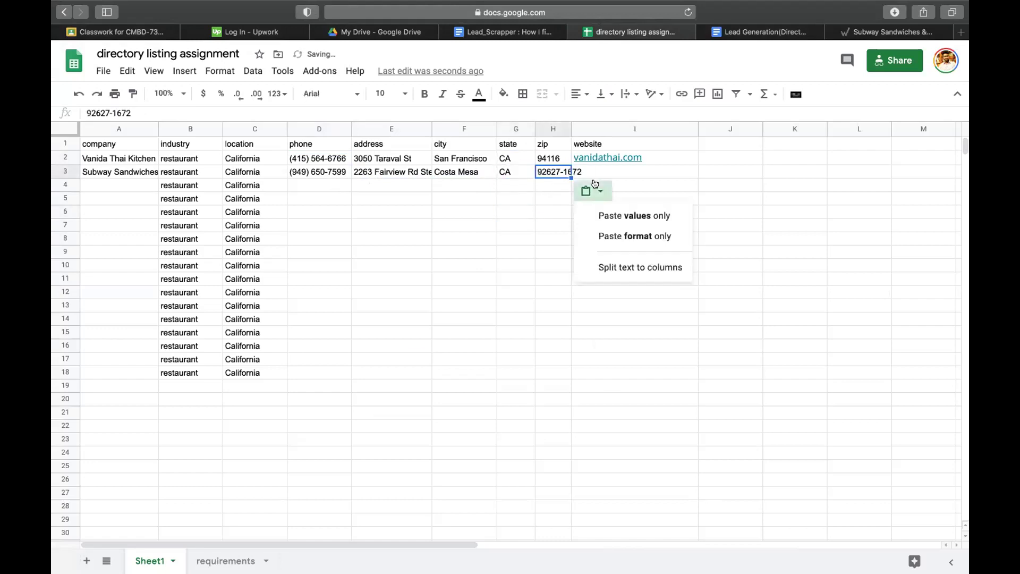
left_click_drag(571, 128, 625, 129)
left_click(696, 169)
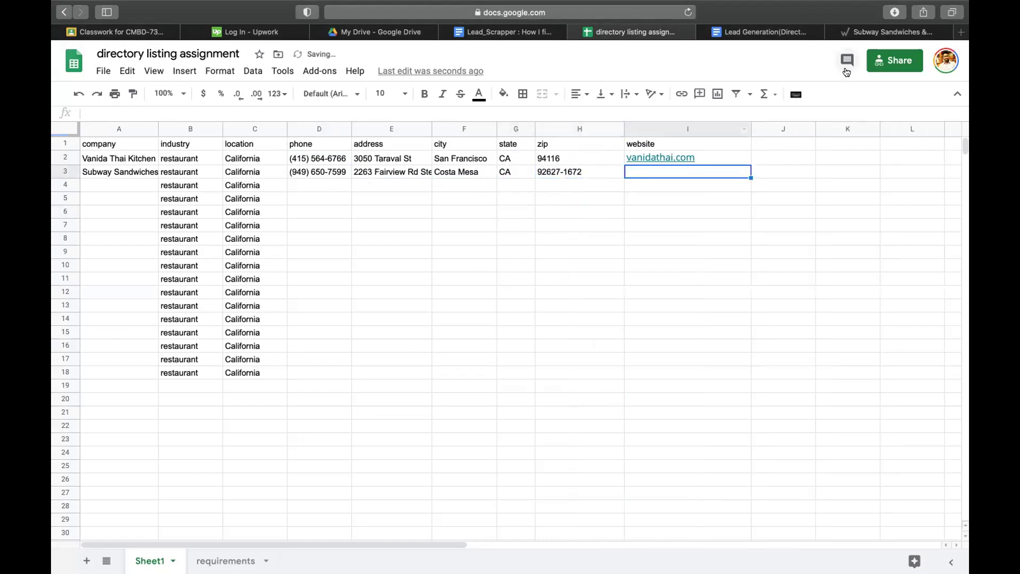
left_click(861, 33)
- Copy the Subway website link from the Whitepages listing
left_click(757, 349)
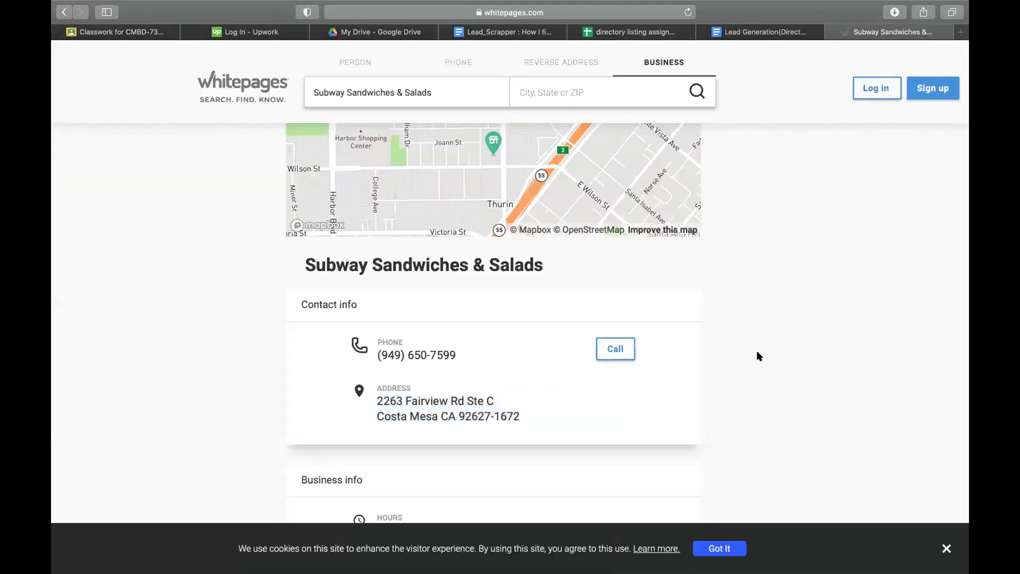
scroll(757, 350, "down", 10)
scroll(430, 322, "up", 3)
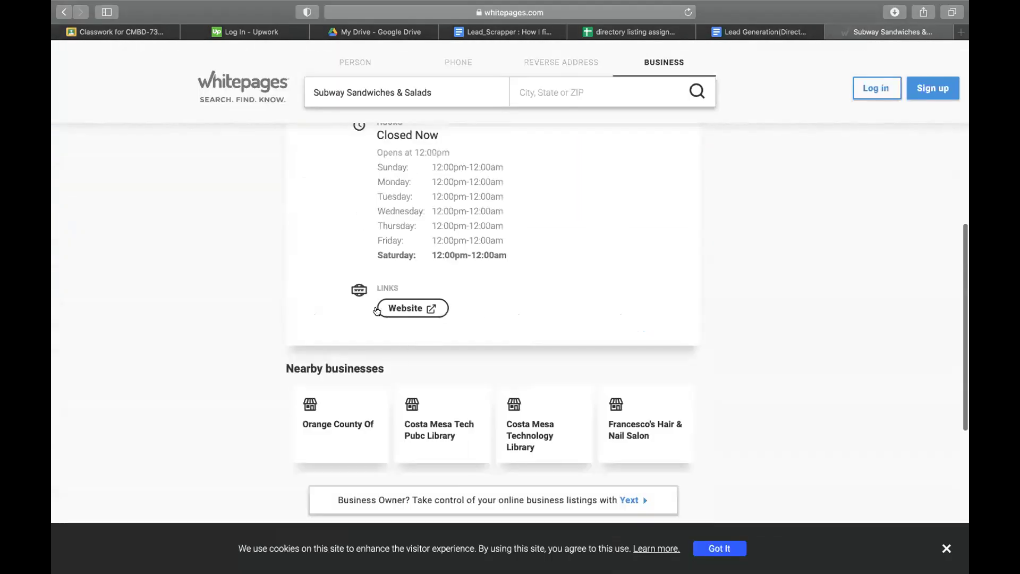
right_click(405, 308)
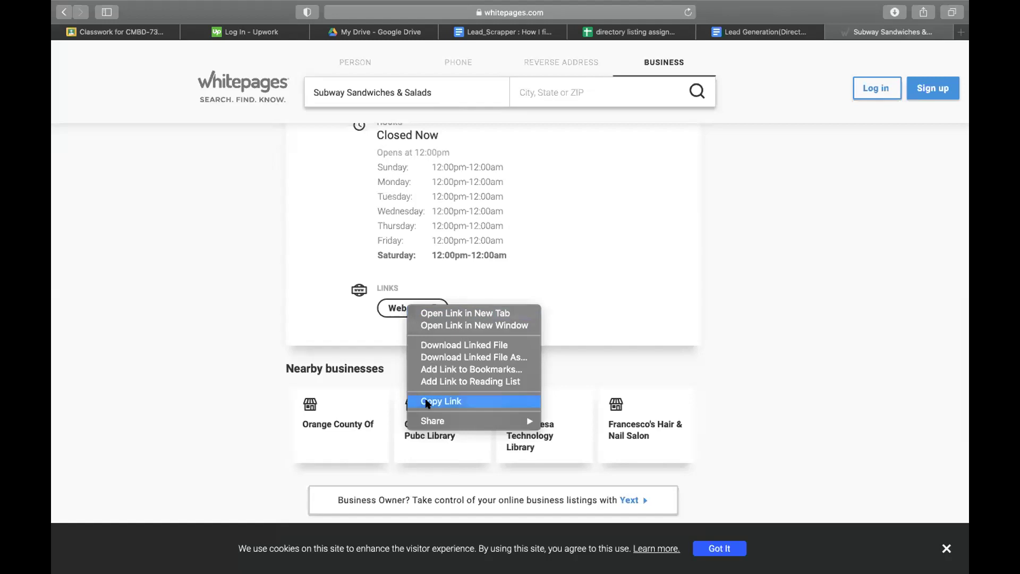
left_click(427, 403)
left_click(653, 35)
double_click(635, 168)
key("super+v")
left_click(689, 248)
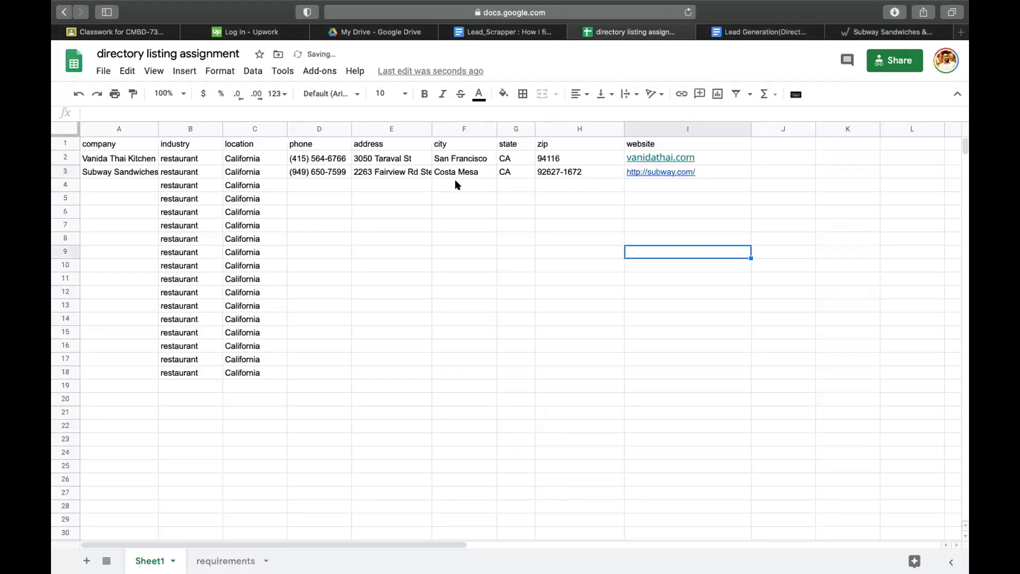
left_click(152, 170)
left_click(752, 36)
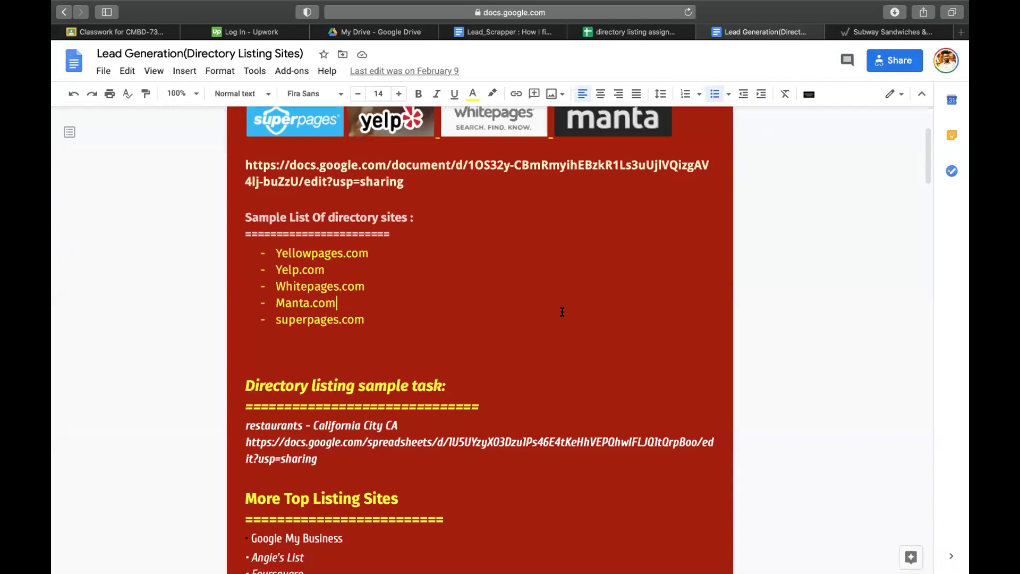
- Copy Manta.com from the directory sites list and load it in a new tab
left_click_drag(275, 304, 335, 303)
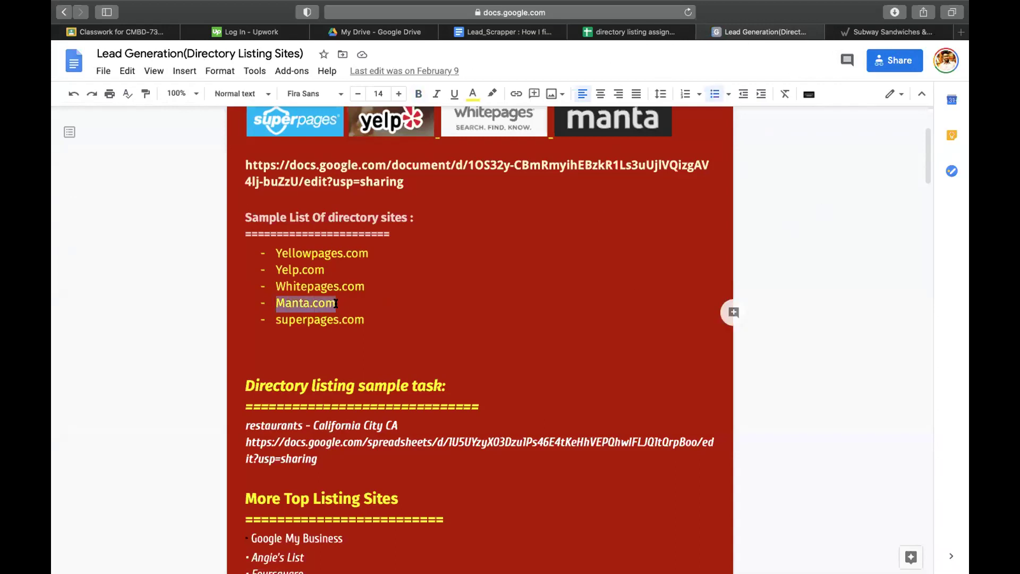
key("super+c")
key("super+t")
key("super+v")
key("Return")
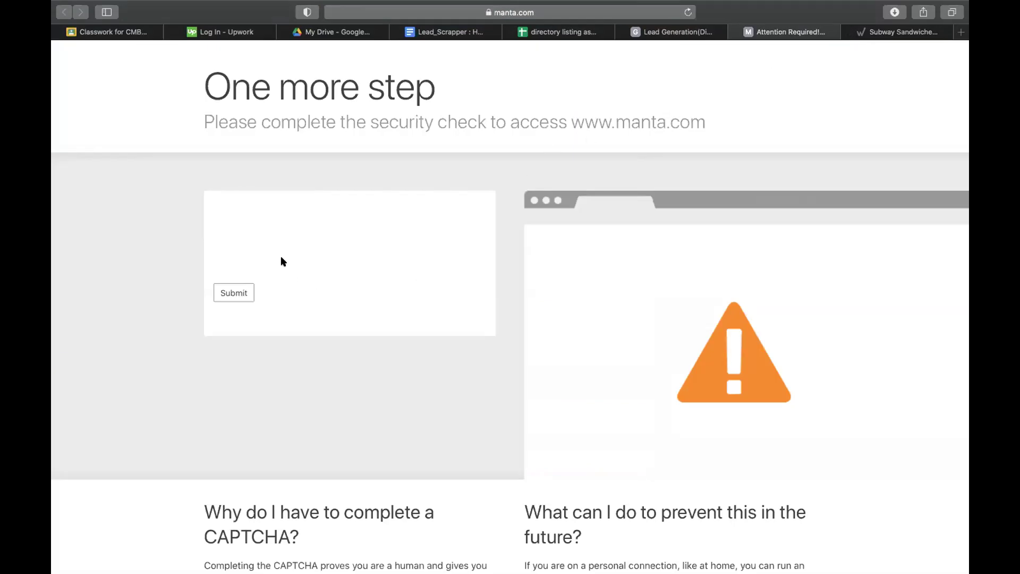
- Return the Subway Whitepages tab to the Restaurants in CA results list
left_click(874, 33)
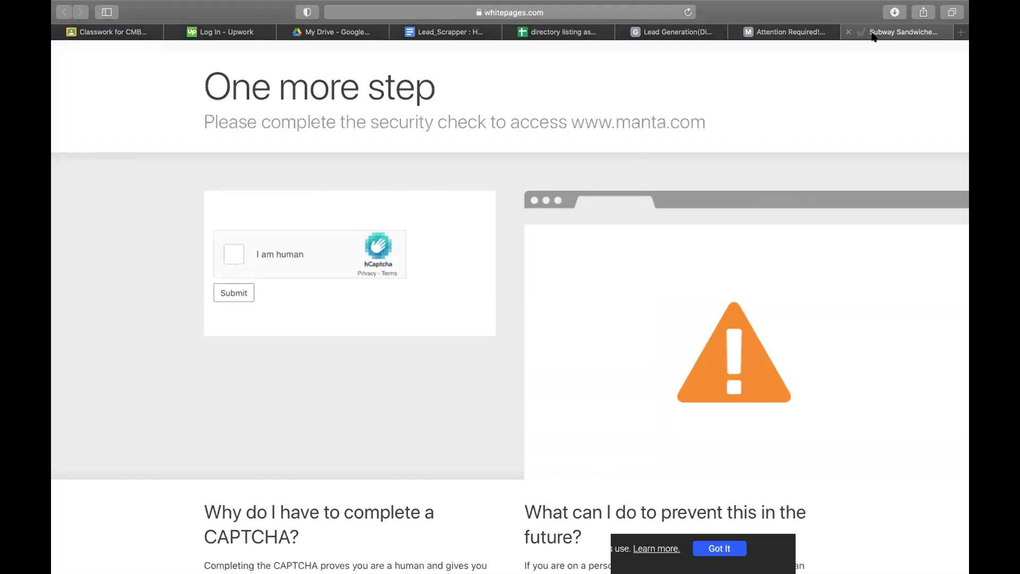
scroll(670, 201, "up", 10)
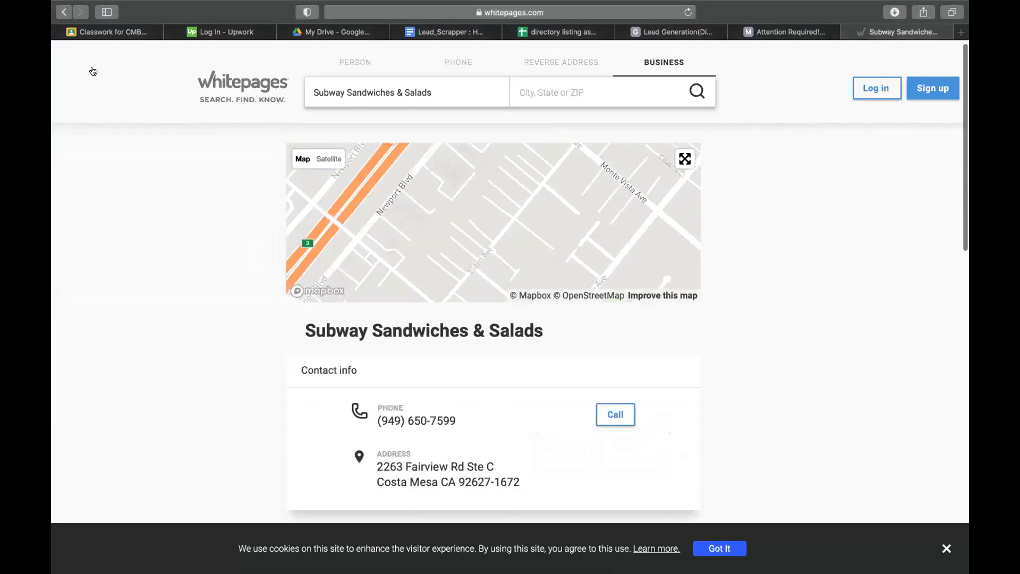
left_click(63, 12)
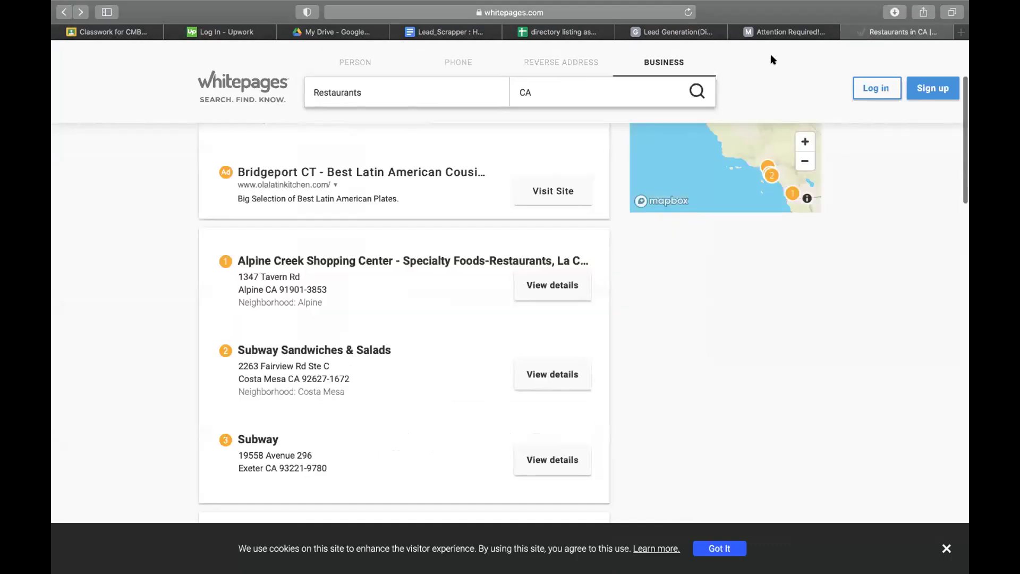
- On the Manta security check, tick the hCaptcha 'I am human' checkbox to get the airplane image puzzle
mouse_move(779, 30)
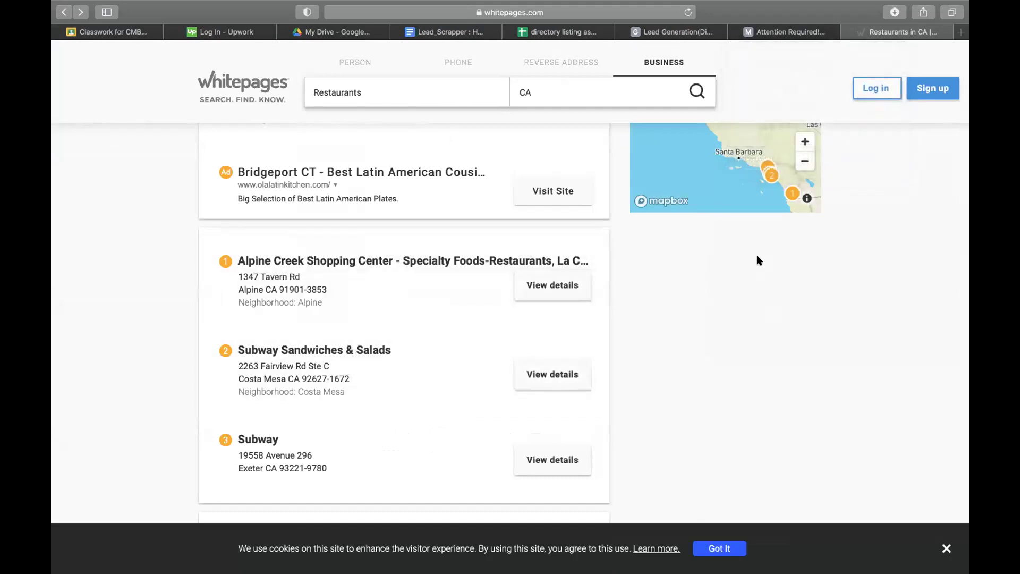
left_click(786, 31)
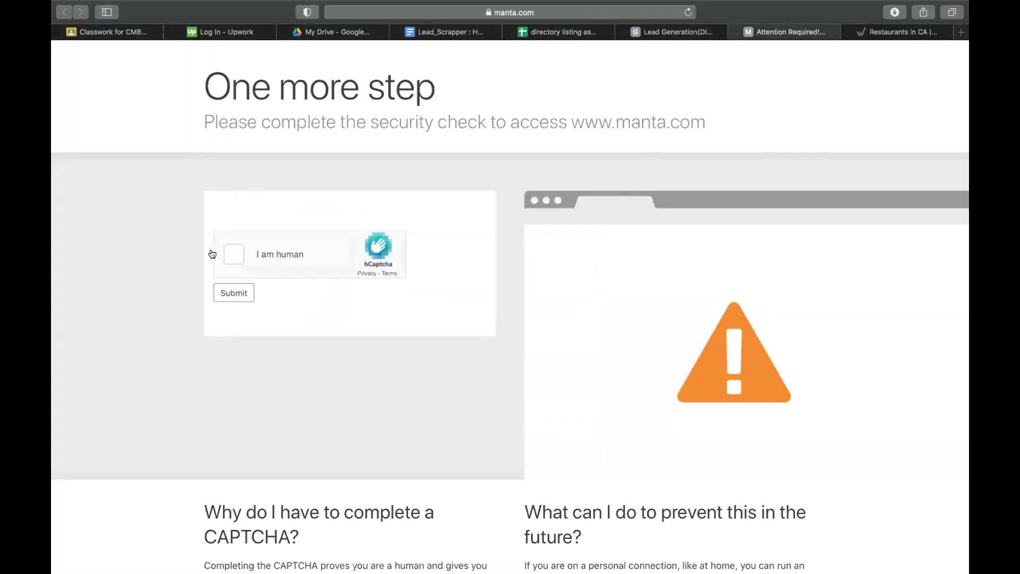
left_click(233, 256)
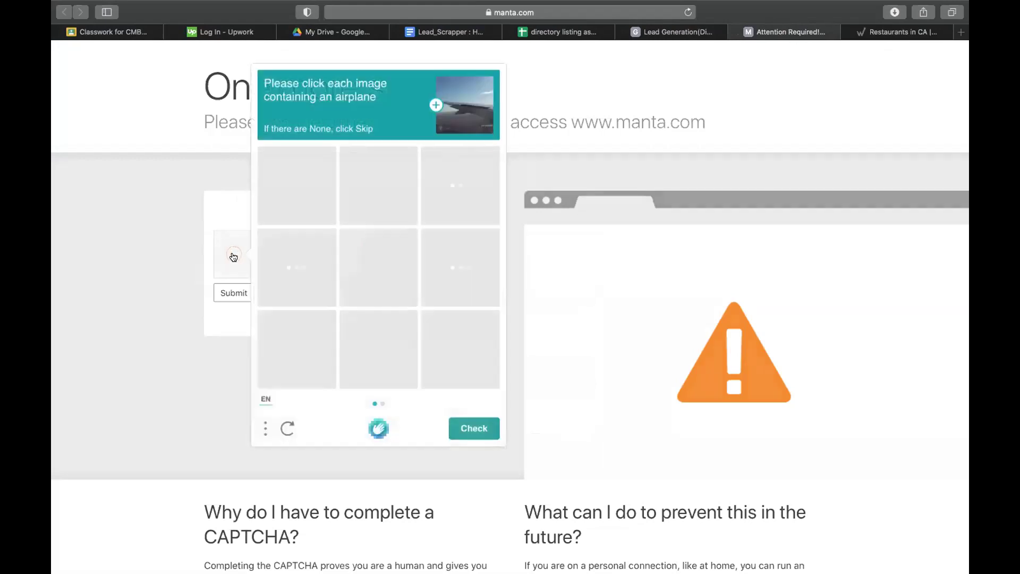
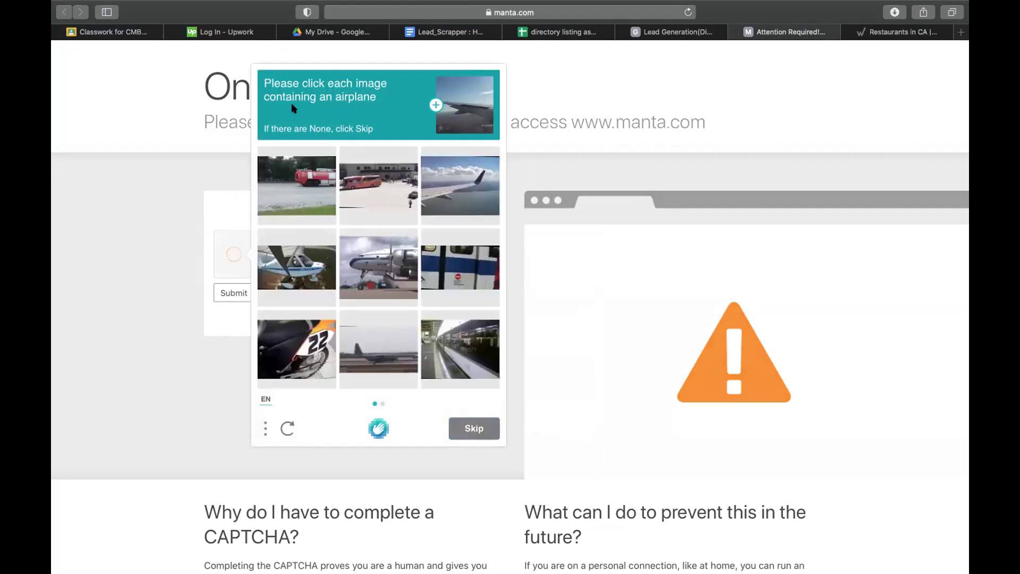
- Mark every airplane image across both hCaptcha rounds and submit the answers
left_click(448, 194)
left_click(288, 263)
left_click(377, 263)
left_click(463, 424)
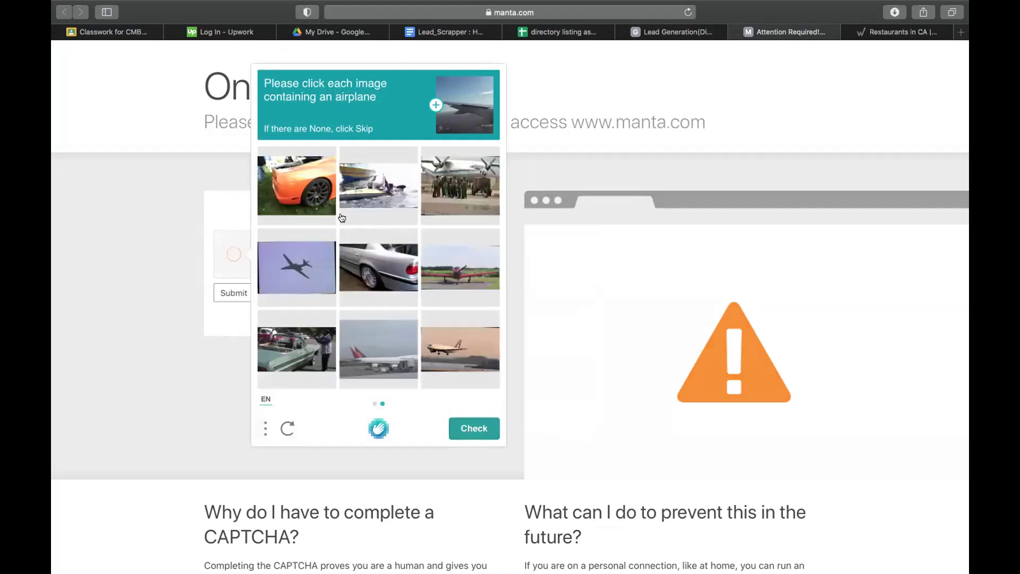
left_click(464, 192)
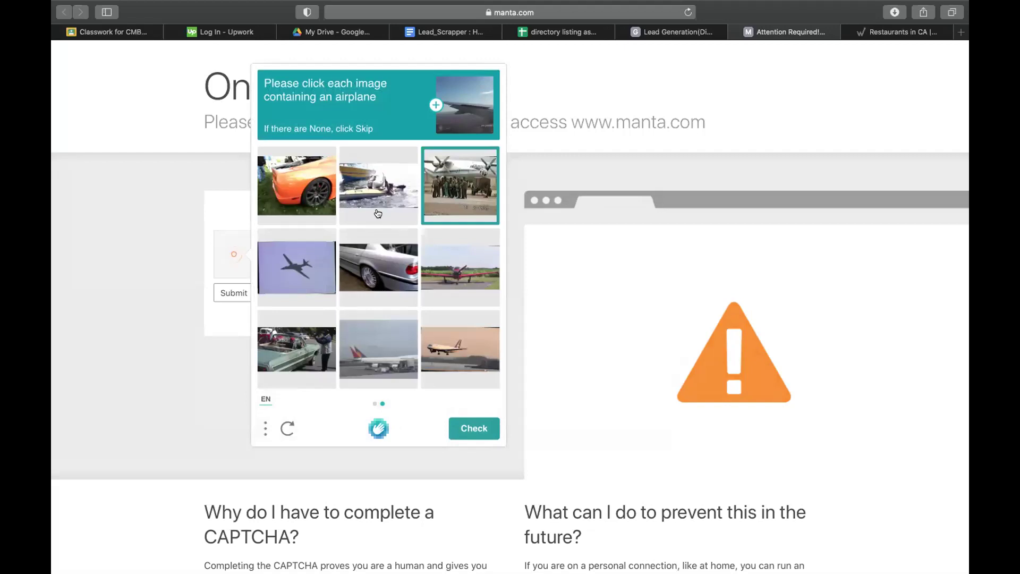
left_click(297, 285)
left_click(439, 364)
left_click(366, 345)
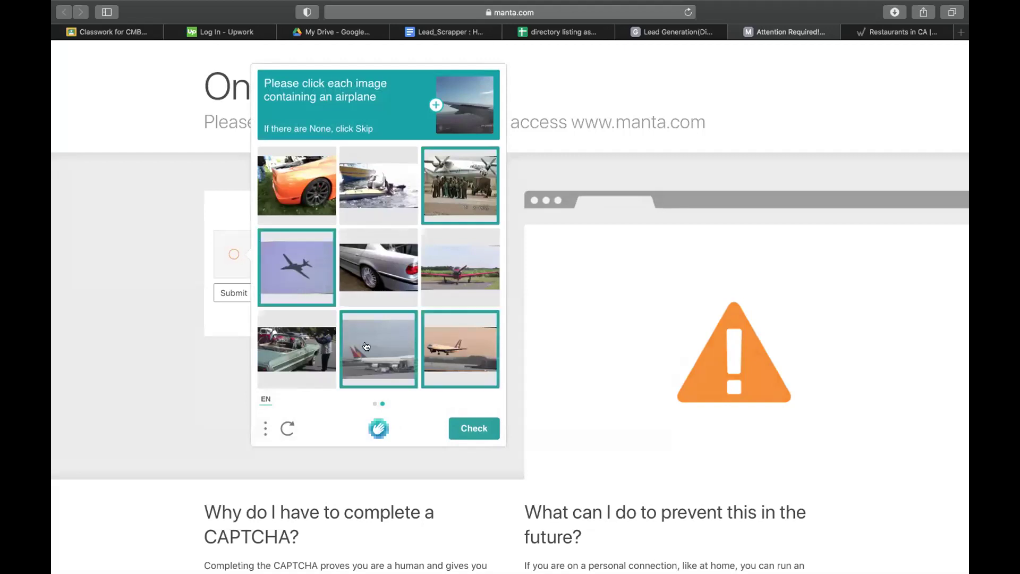
left_click(438, 282)
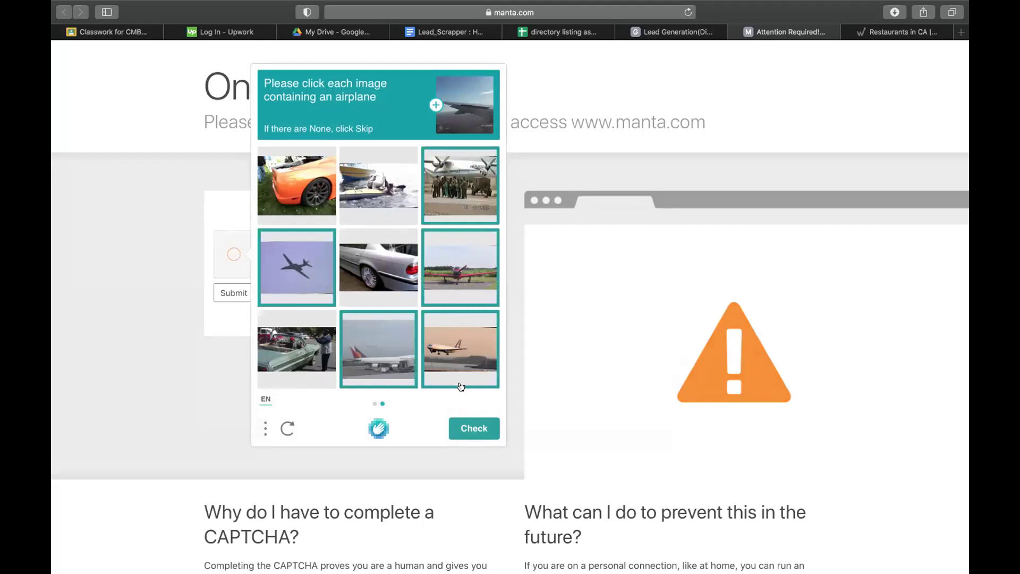
left_click(467, 426)
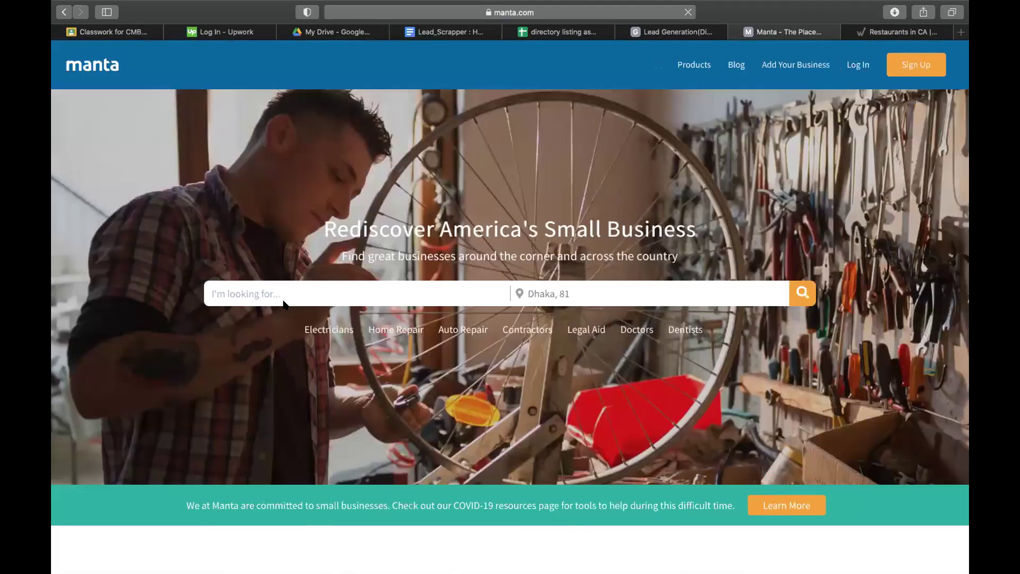
- Search Manta for Restaurants near California City, CA and scroll through the 173 results
left_click(270, 294)
type("res")
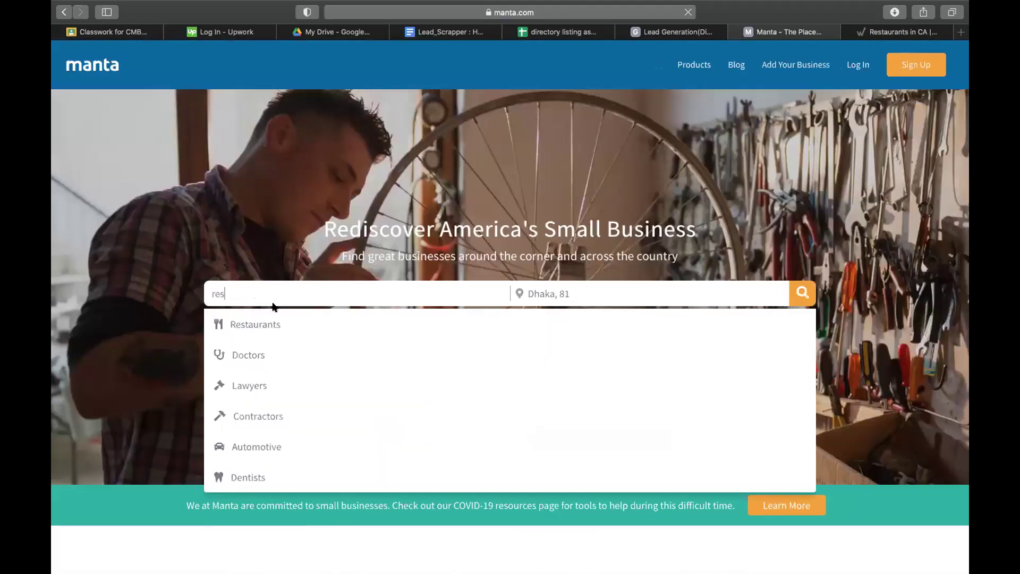
left_click(267, 317)
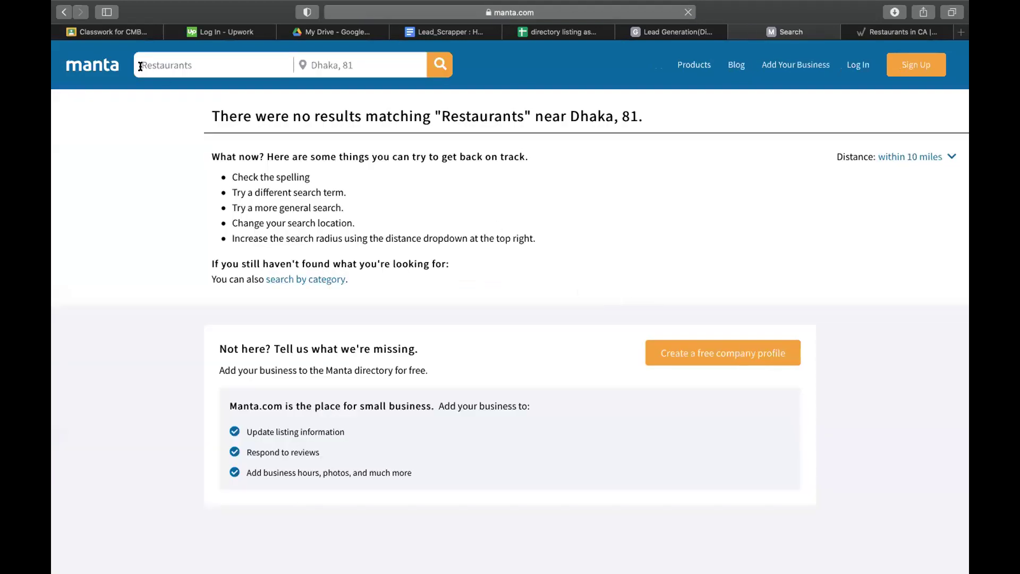
left_click(350, 67)
key("super+a")
type("ca")
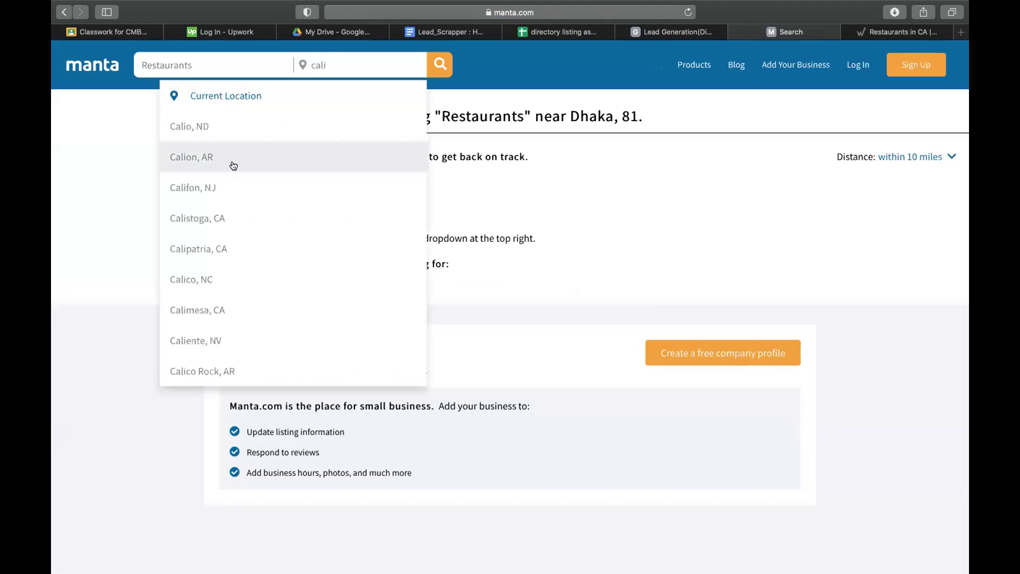
type("lifor")
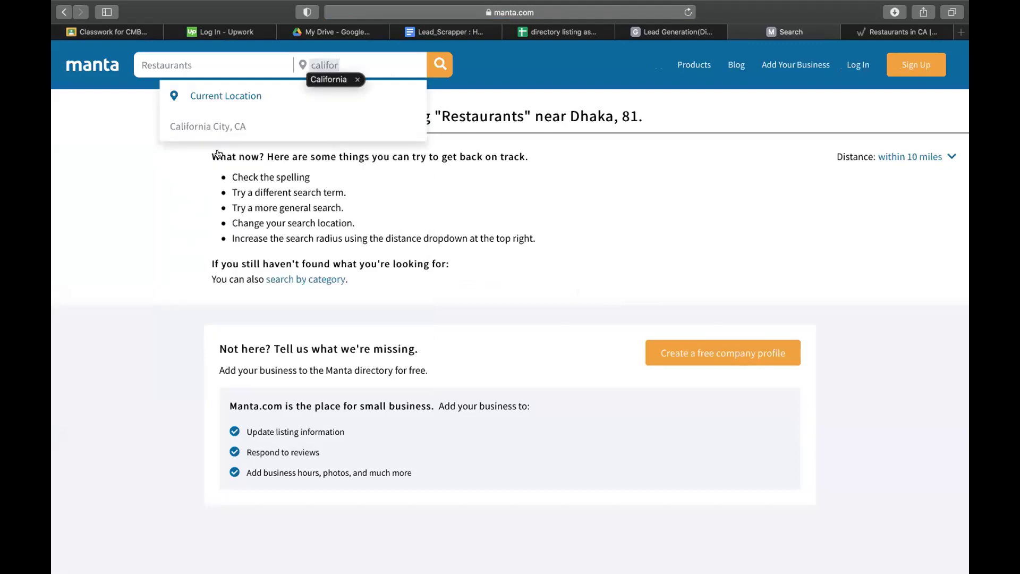
left_click(222, 127)
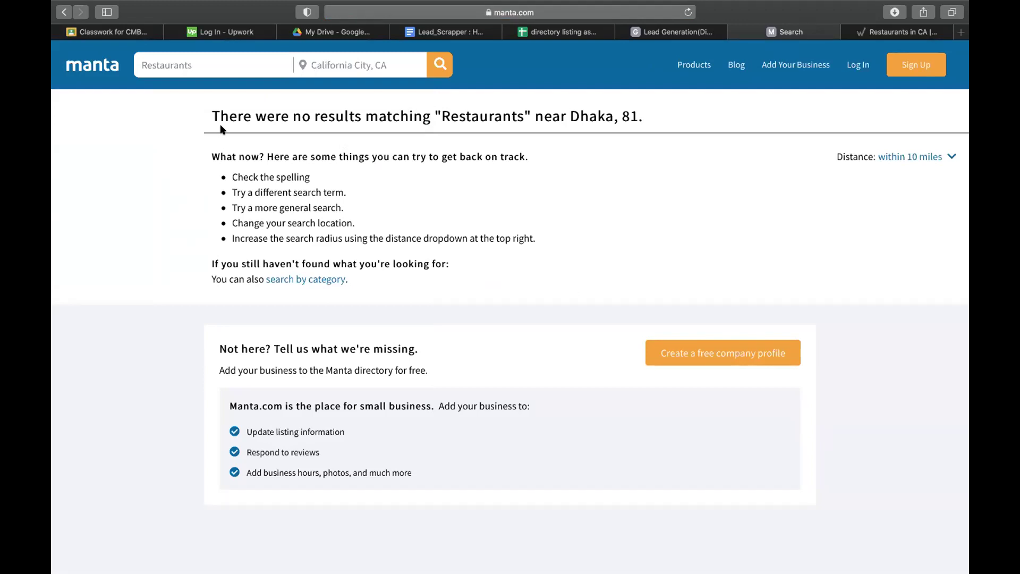
left_click(430, 69)
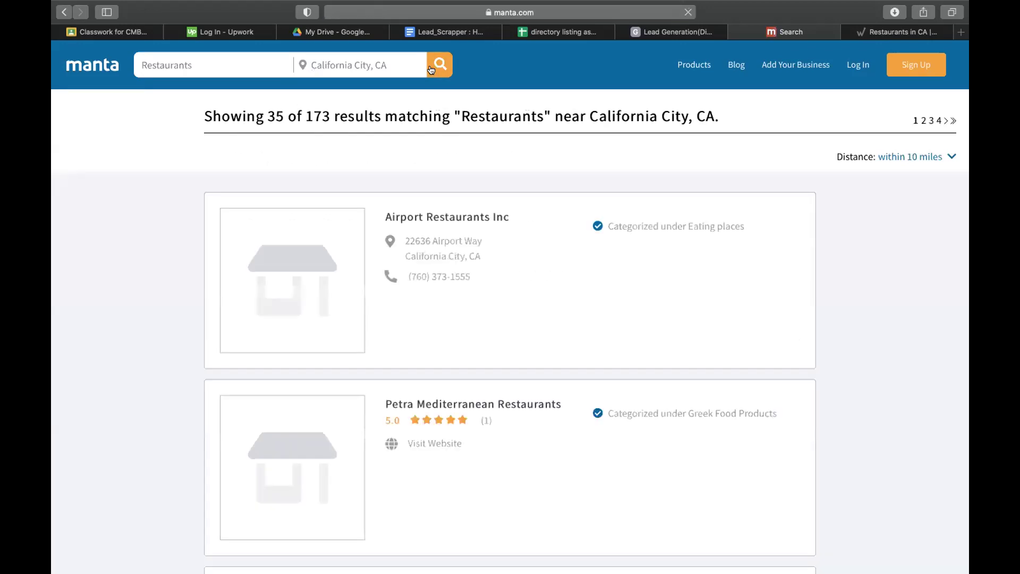
scroll(390, 393, "down", 5)
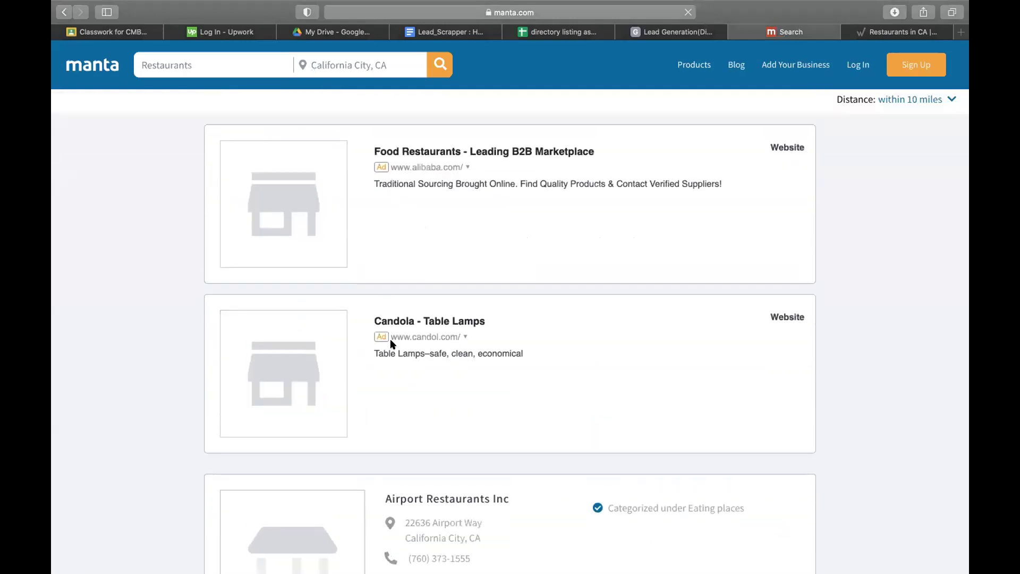
scroll(390, 339, "down", 5)
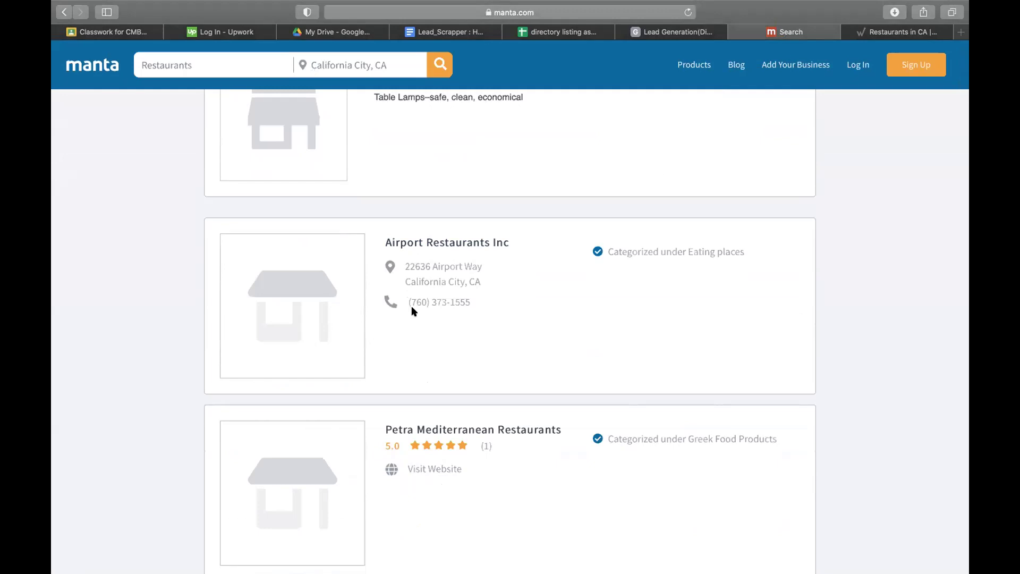
- Copy superpages.com from the Lead Generation doc's list and load it in a new tab
left_click(666, 34)
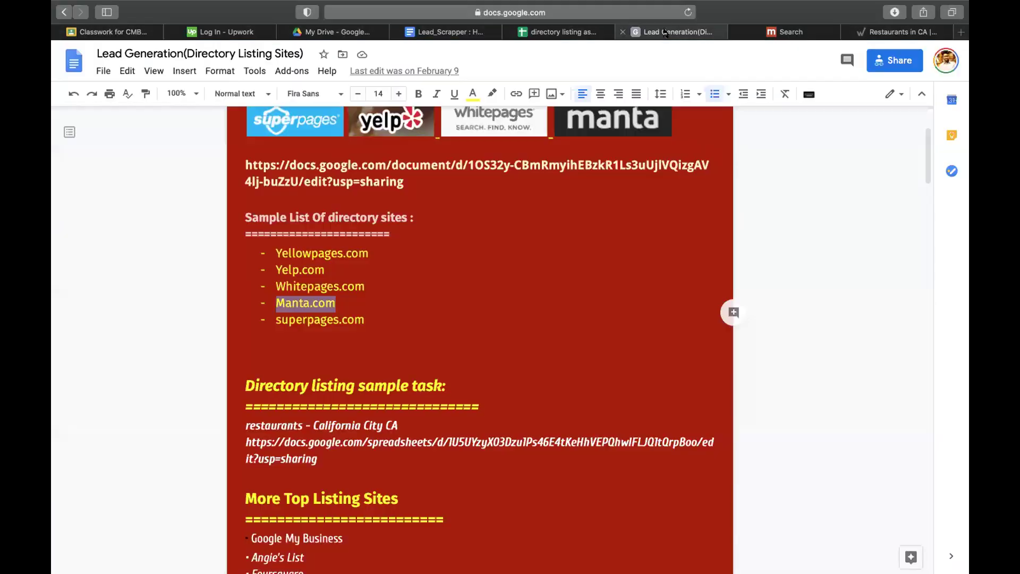
left_click(276, 318)
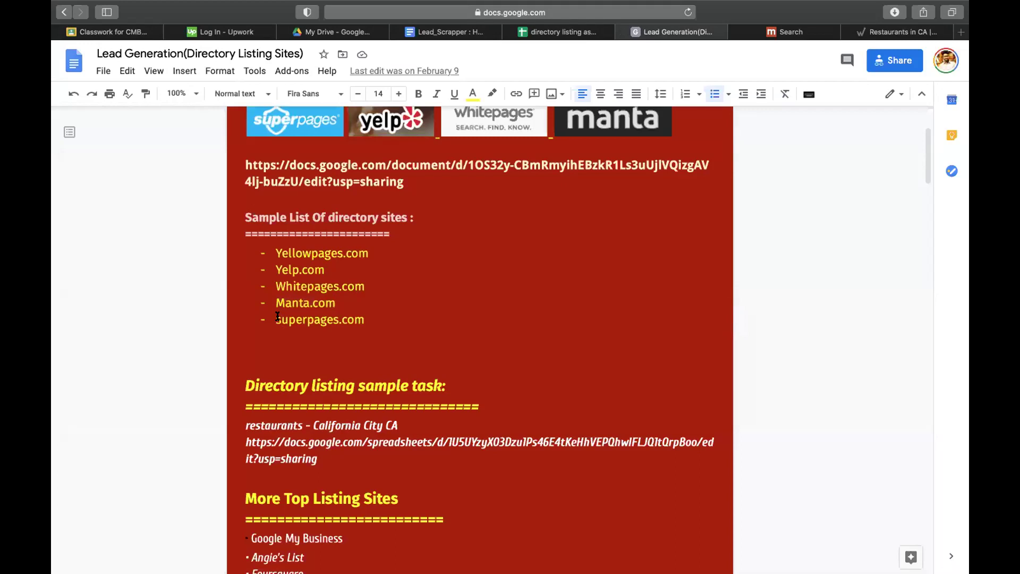
left_click_drag(276, 318, 366, 317)
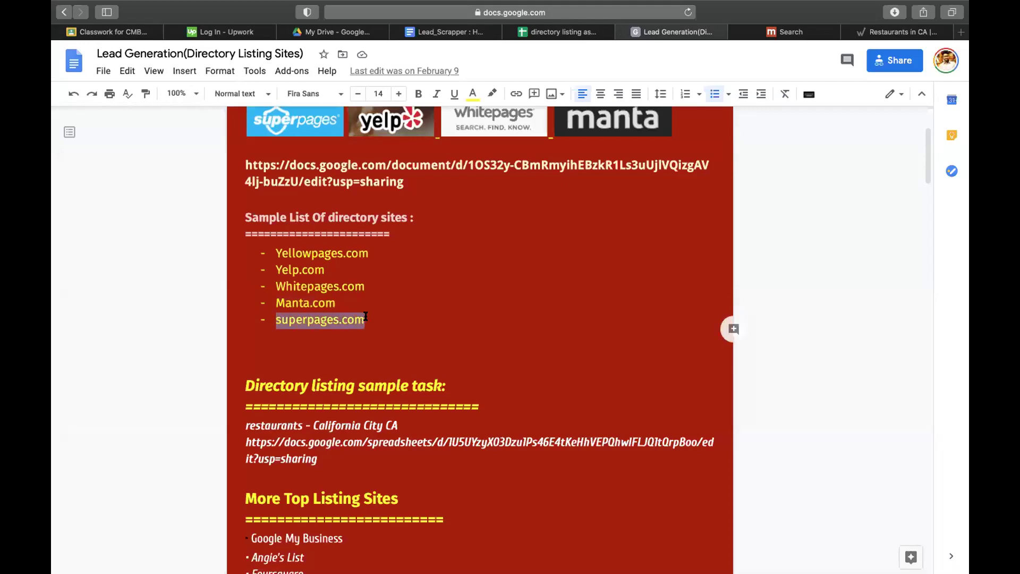
key("super+c")
key("super+t")
key("super+v")
key("Return")
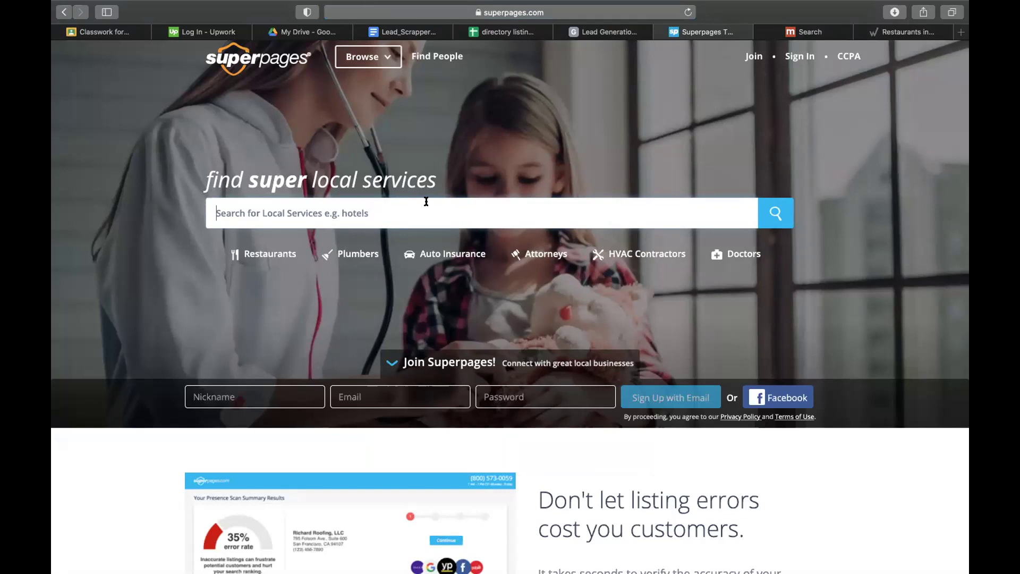
- Search Superpages for 'restaurant, california' and select the first listing, Sofitel Los Angeles at Beverly Hills
type("resta")
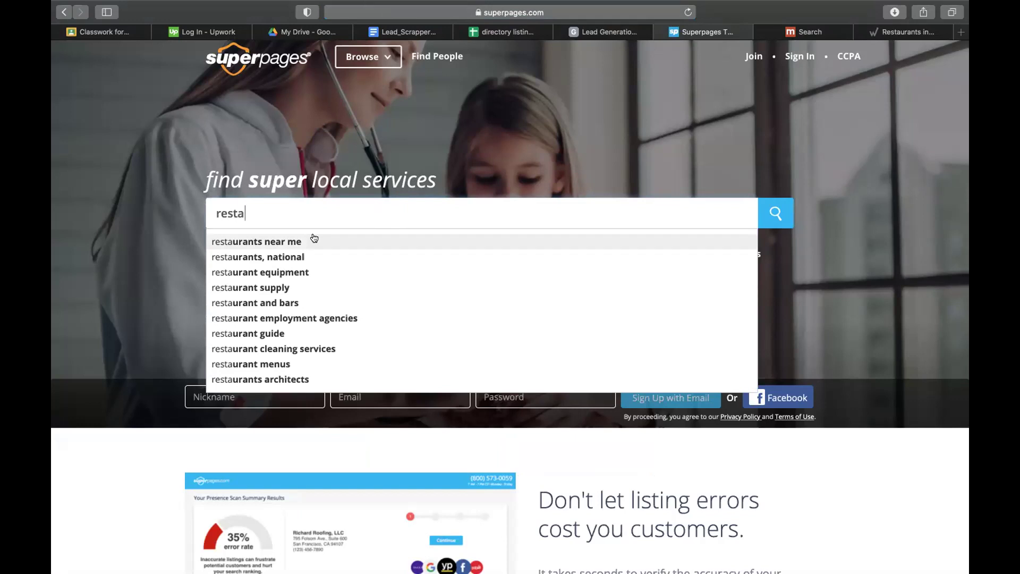
type("urant ")
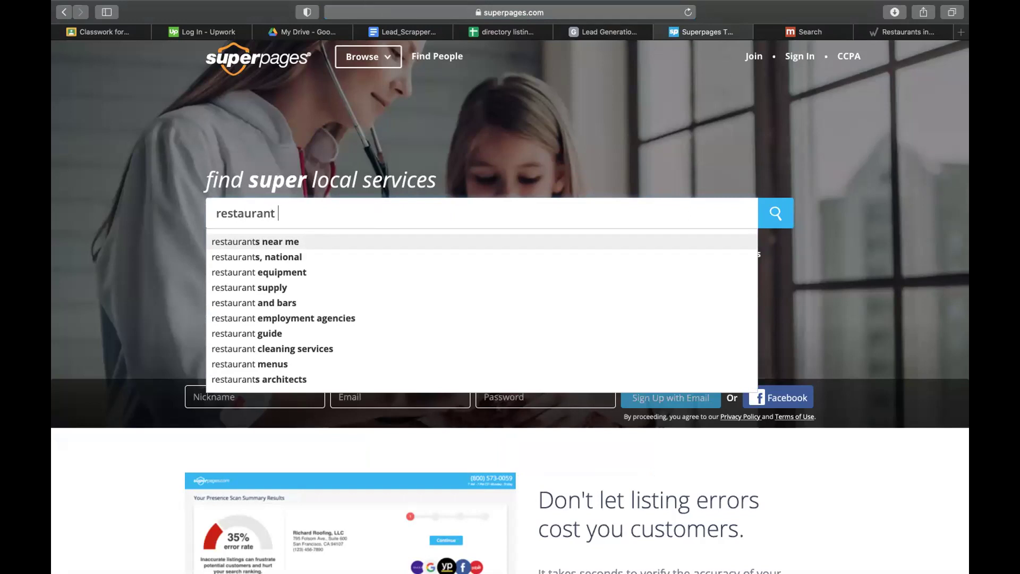
type("californ")
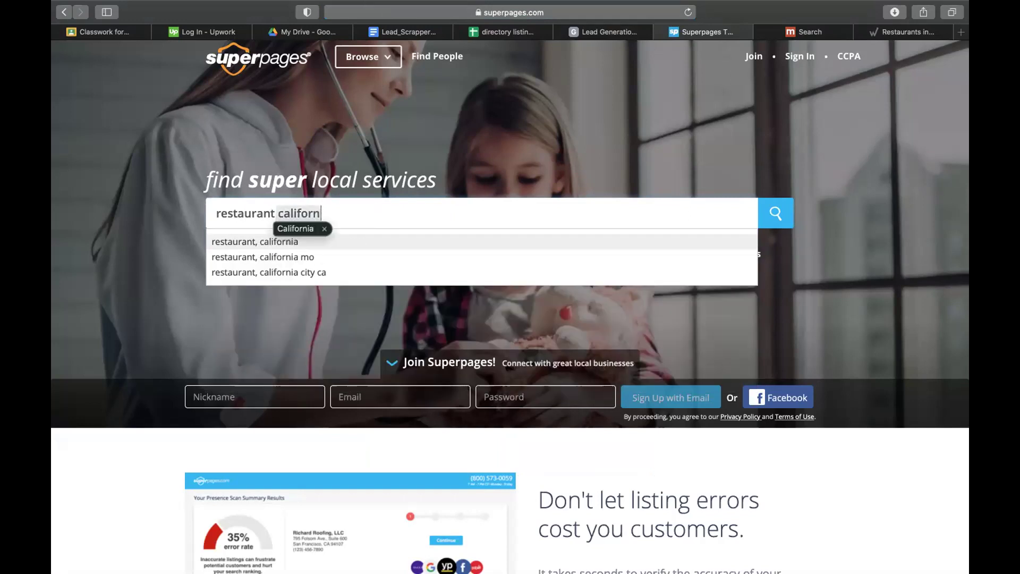
left_click(257, 244)
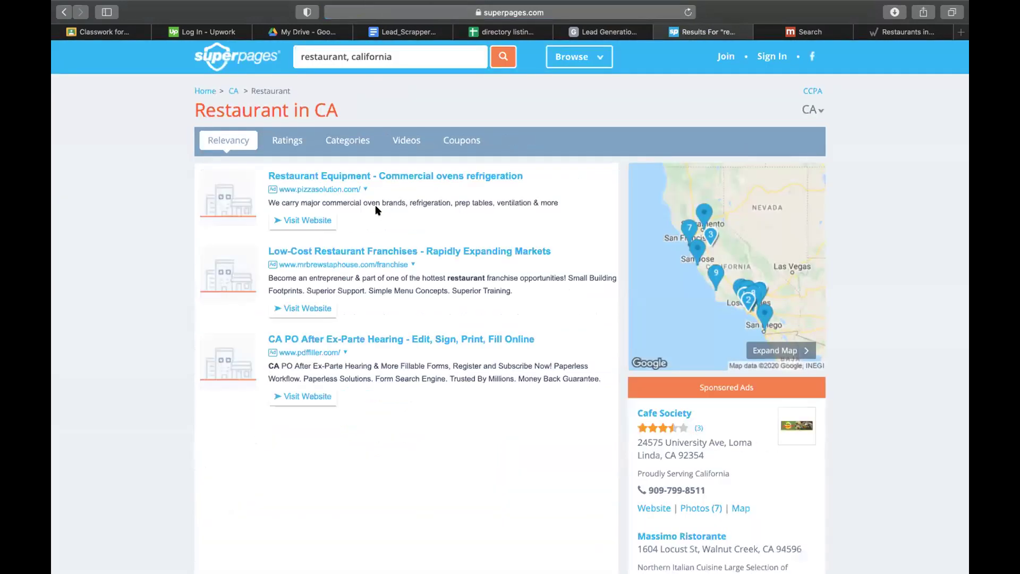
scroll(166, 446, "down", 10)
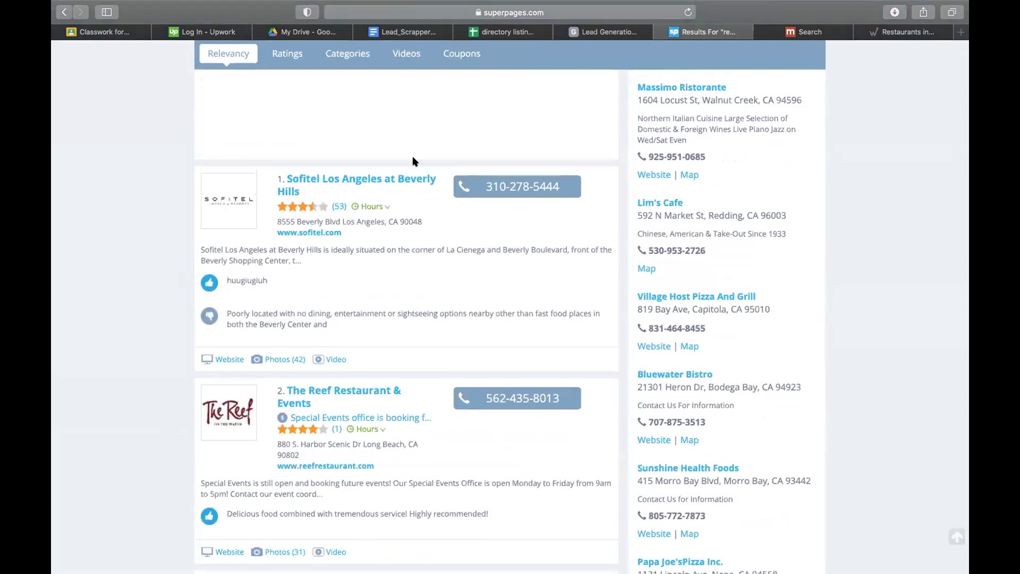
scroll(319, 316, "down", 2)
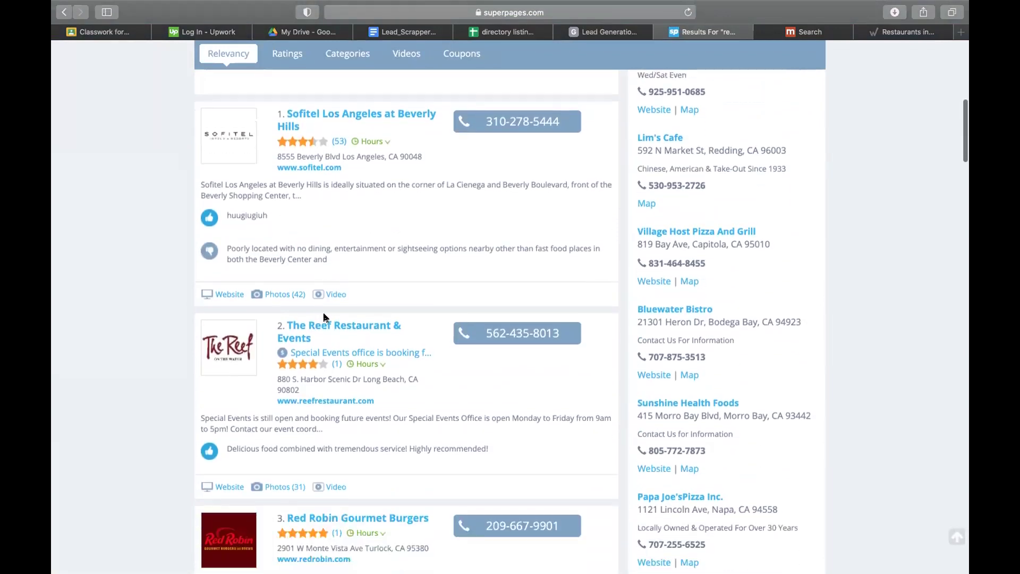
left_click_drag(306, 128, 284, 109)
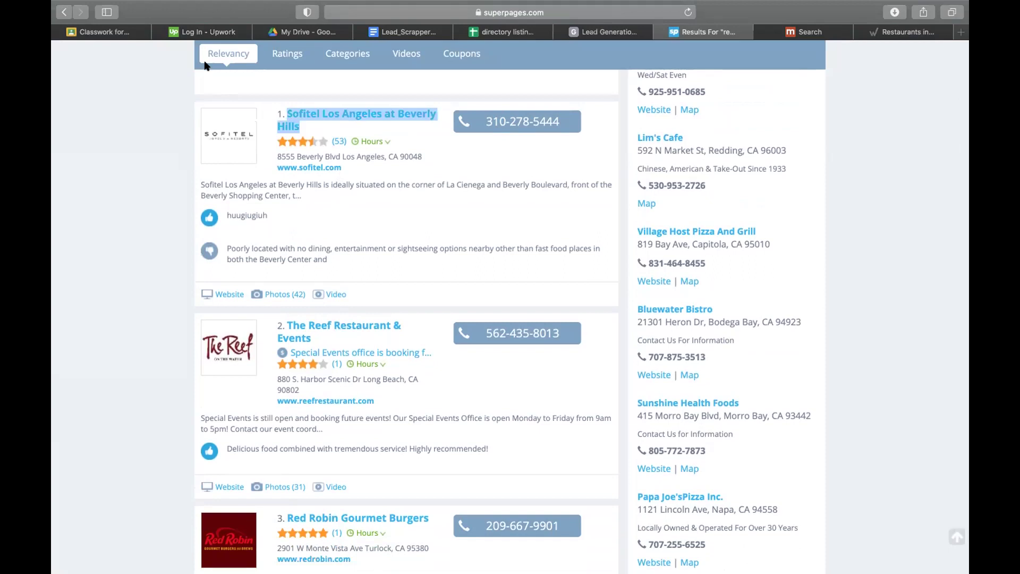
- On the requirements sheet, widen column D and enter 200 leads in F6
left_click(528, 31)
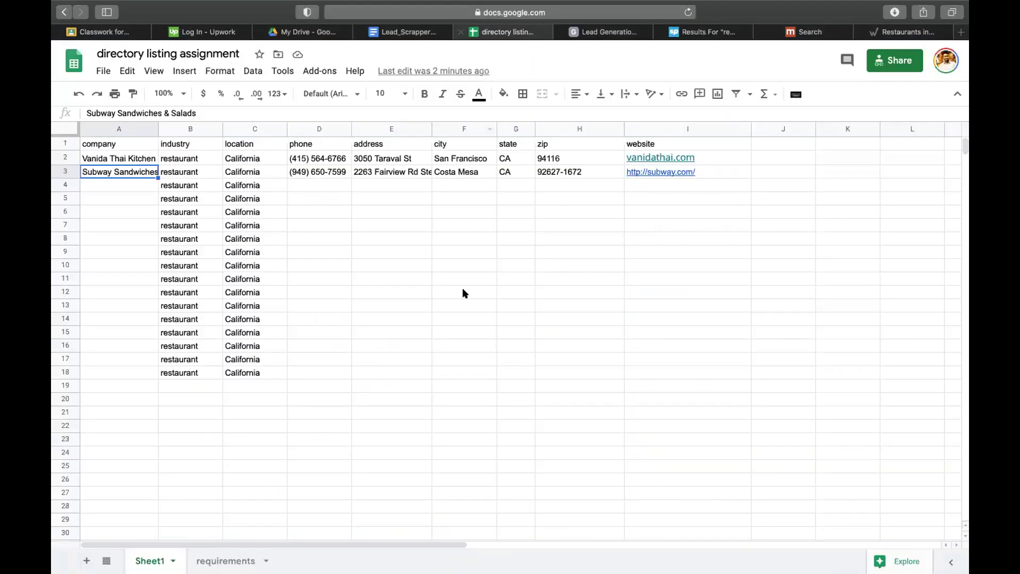
left_click(462, 289)
left_click(226, 561)
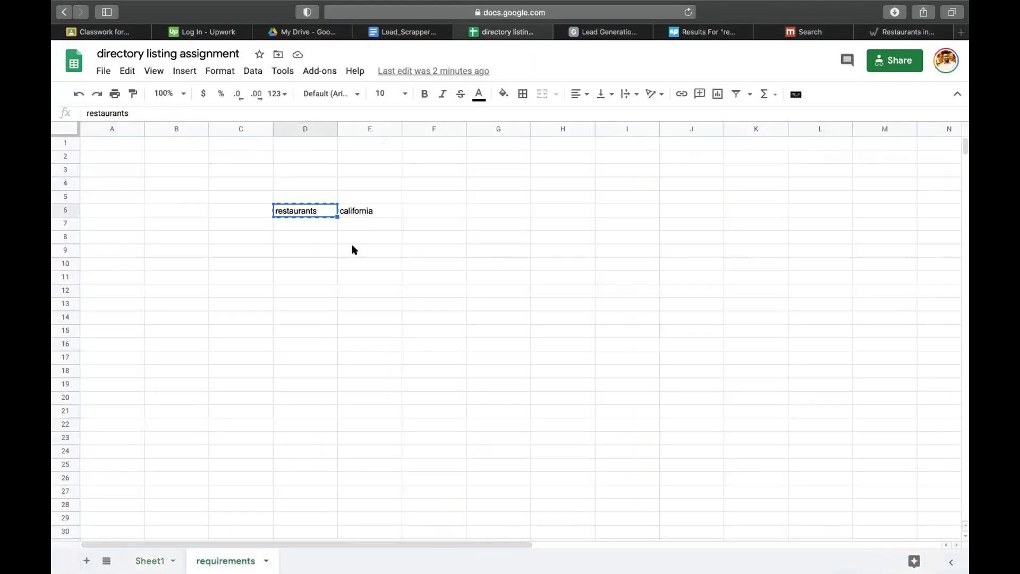
left_click_drag(337, 129, 384, 133)
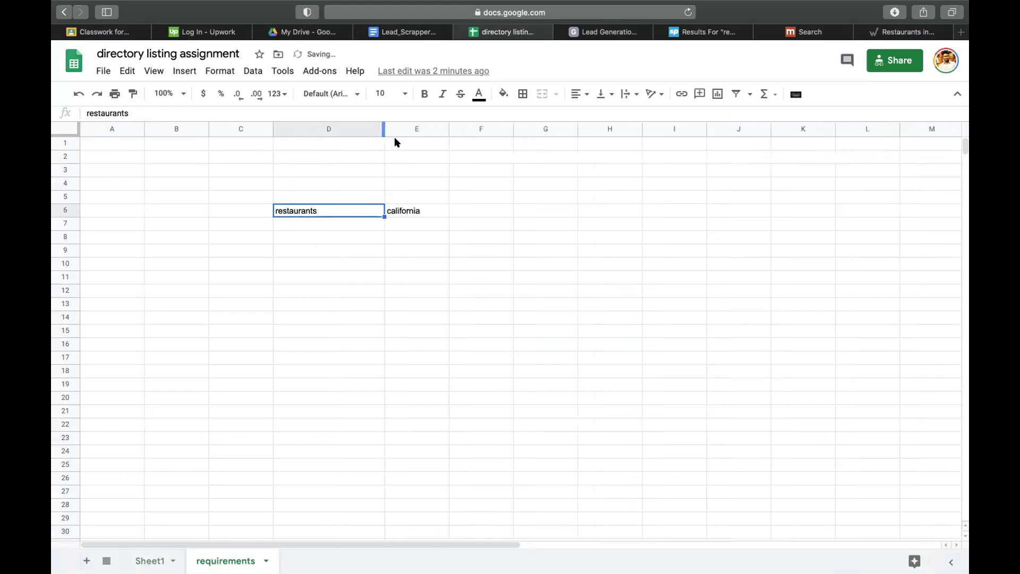
left_click(489, 206)
type("200 leads")
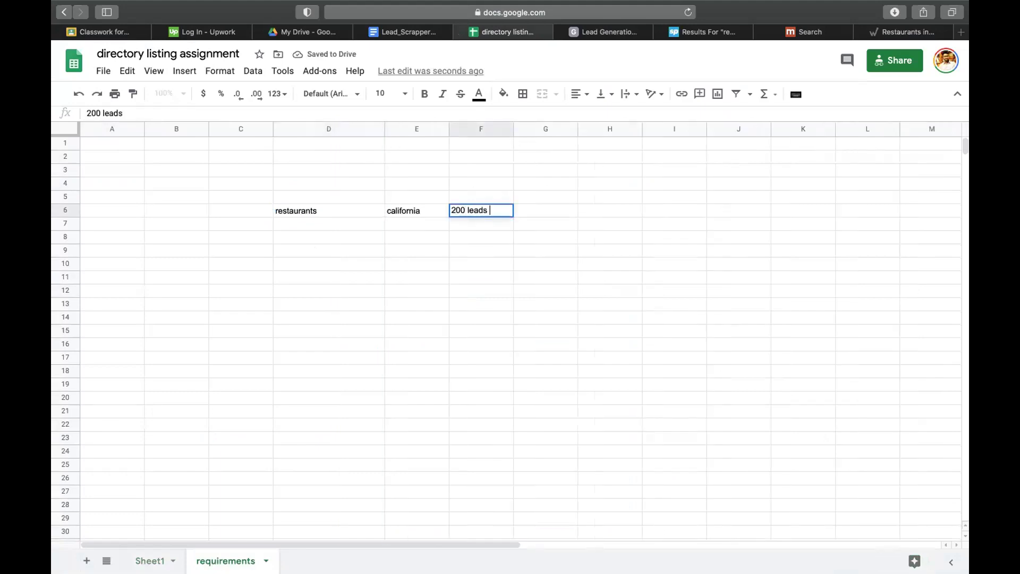
key("Return")
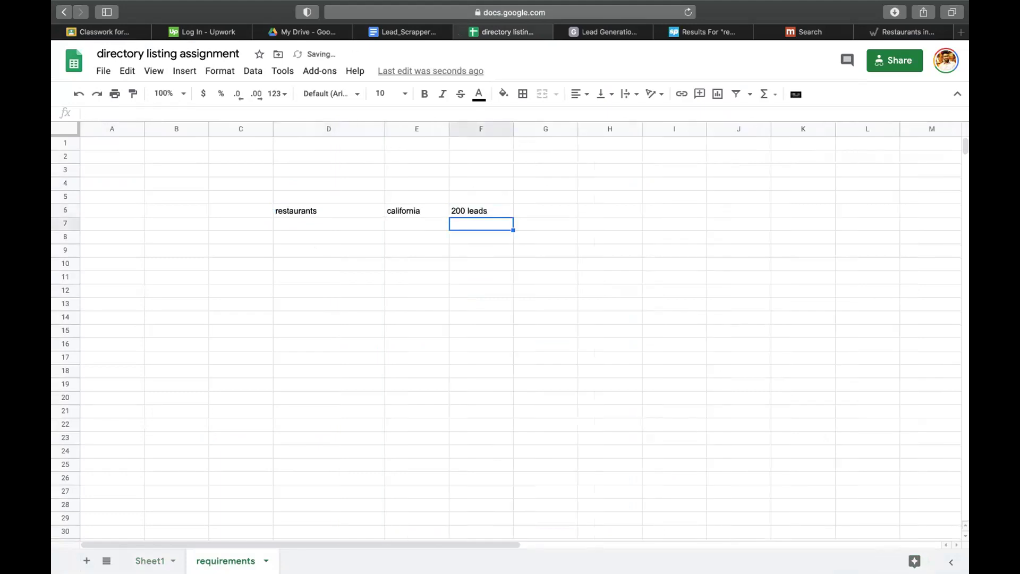
- Fill row 7 with restaurants, texas and 100 leads
left_click(342, 229)
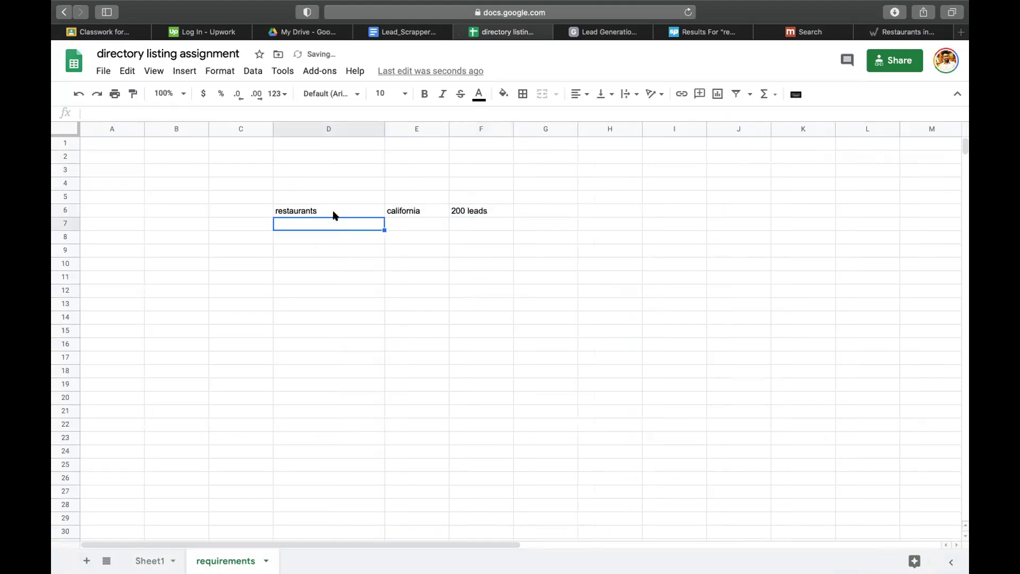
left_click(335, 213)
key("Down")
type("restaurants")
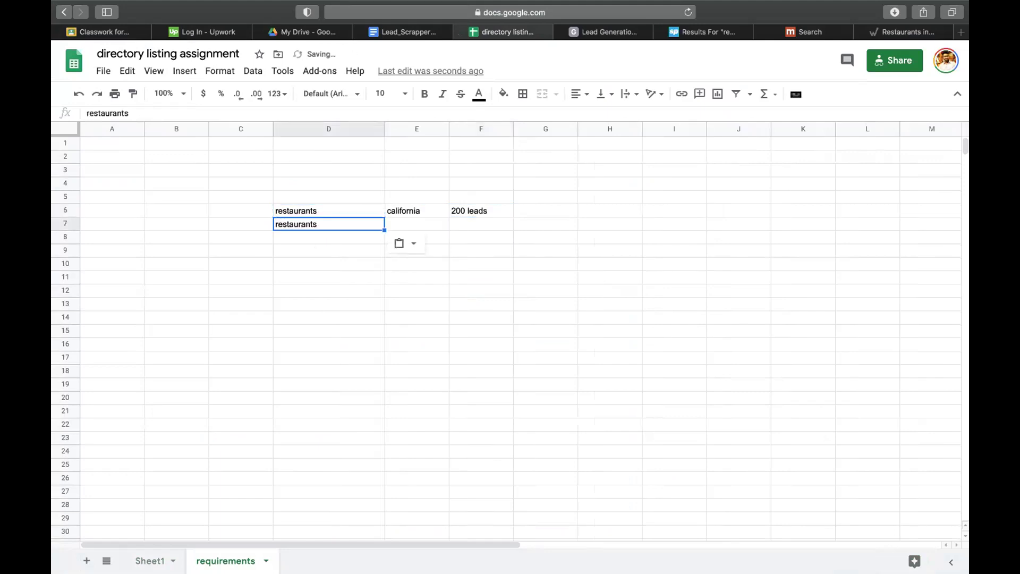
key("Right")
key("Right")
type("texas")
key("Tab")
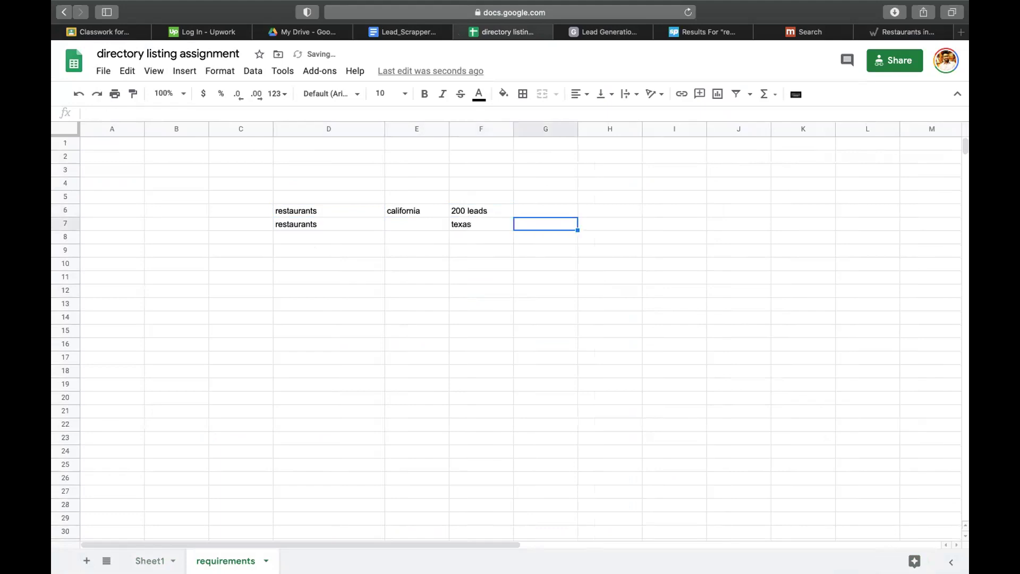
key("Left")
key("Left")
key("Right")
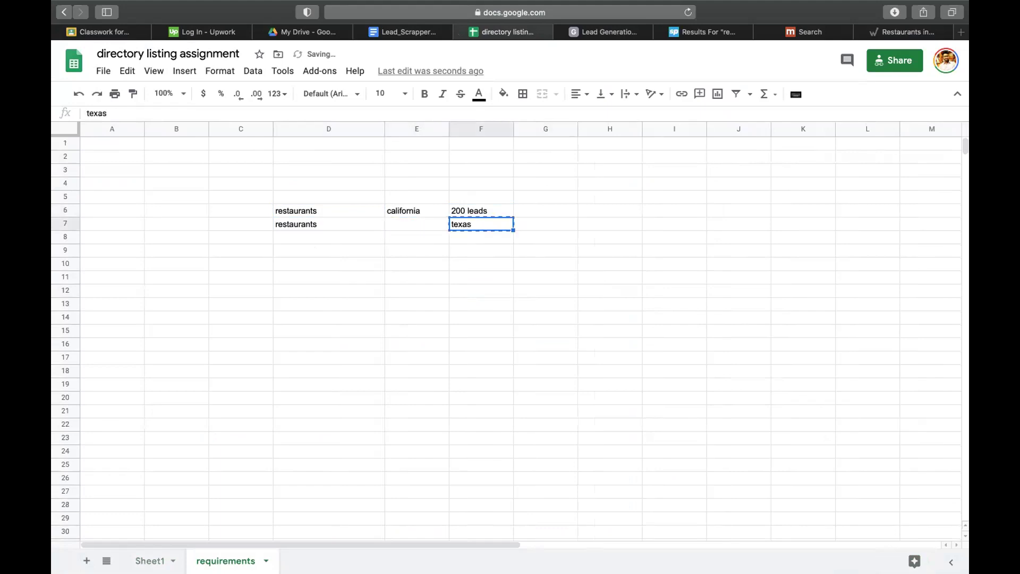
key("Left")
type("texas")
key("Right")
type("100 leads")
key("Return")
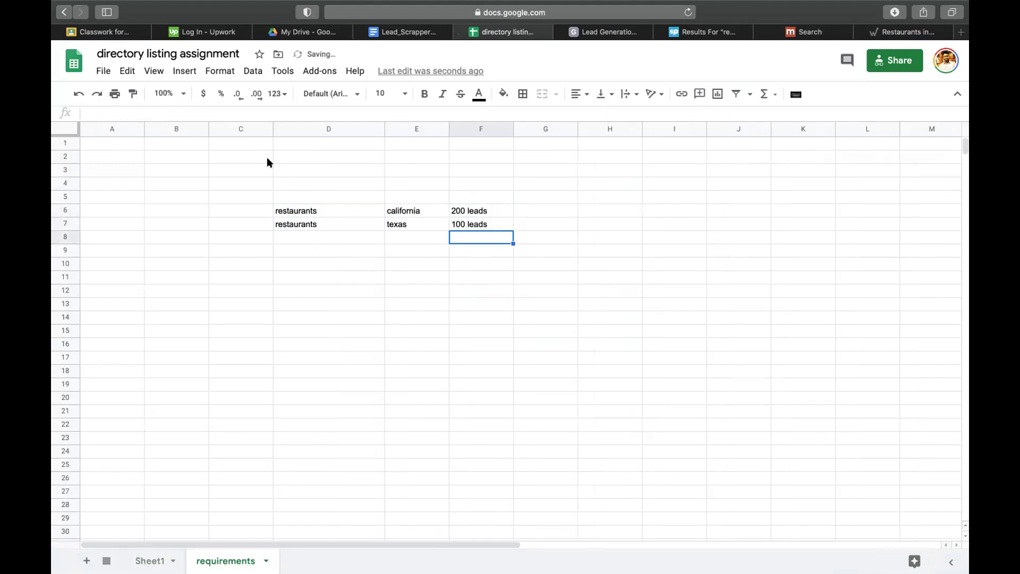
- Select the sample directory-site list in the Lead Generation document
left_click(605, 32)
left_click(422, 292)
left_click_drag(371, 321, 242, 204)
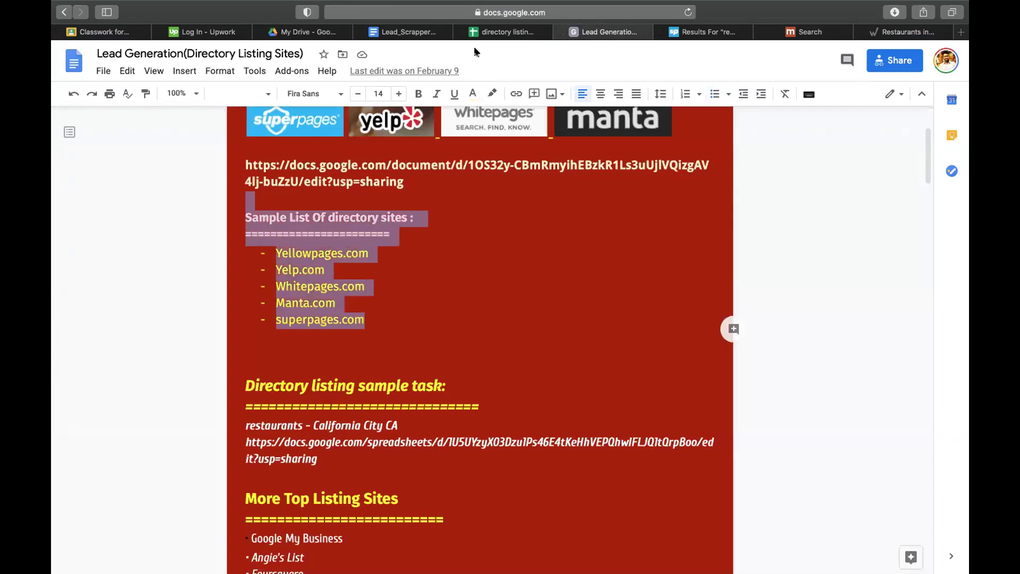
- Paste the directory-site list into I6 and make its text dark grey
left_click(497, 34)
left_click(645, 215)
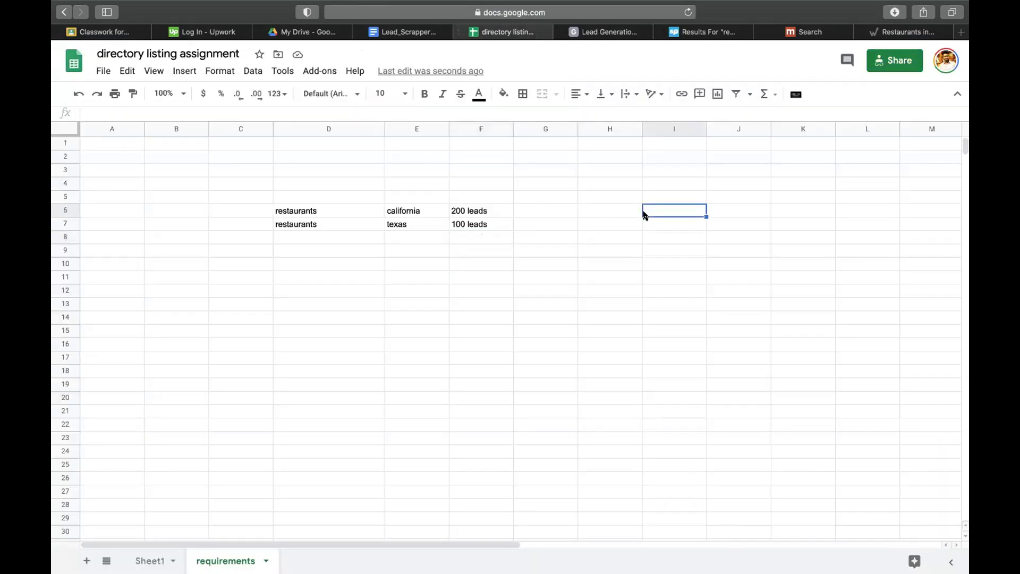
type("Sample List Of directory sites : #ERROR!  Yellowpages.com Yelp.com Whitepages.com Manta.com superpages.com")
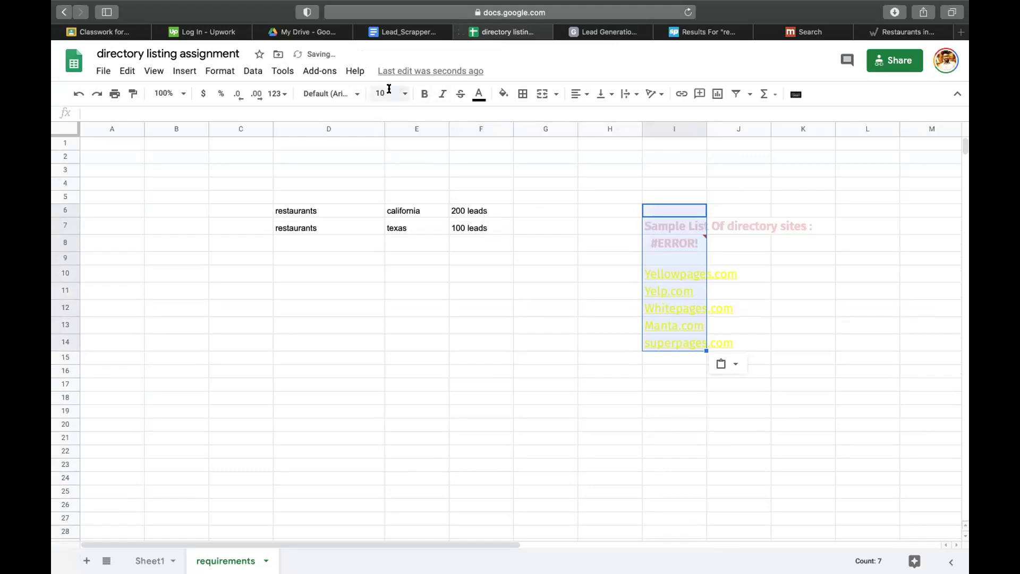
left_click(389, 90)
left_click(478, 94)
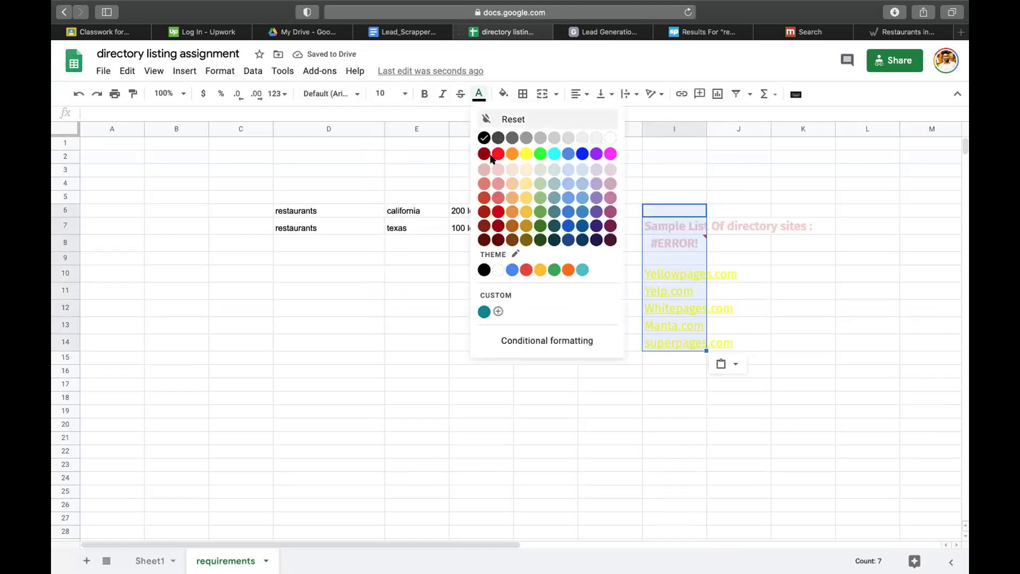
left_click(512, 138)
- Widen column I to fit the list and delete the #ERROR entry in I8
left_click_drag(704, 125, 877, 128)
left_click(729, 242)
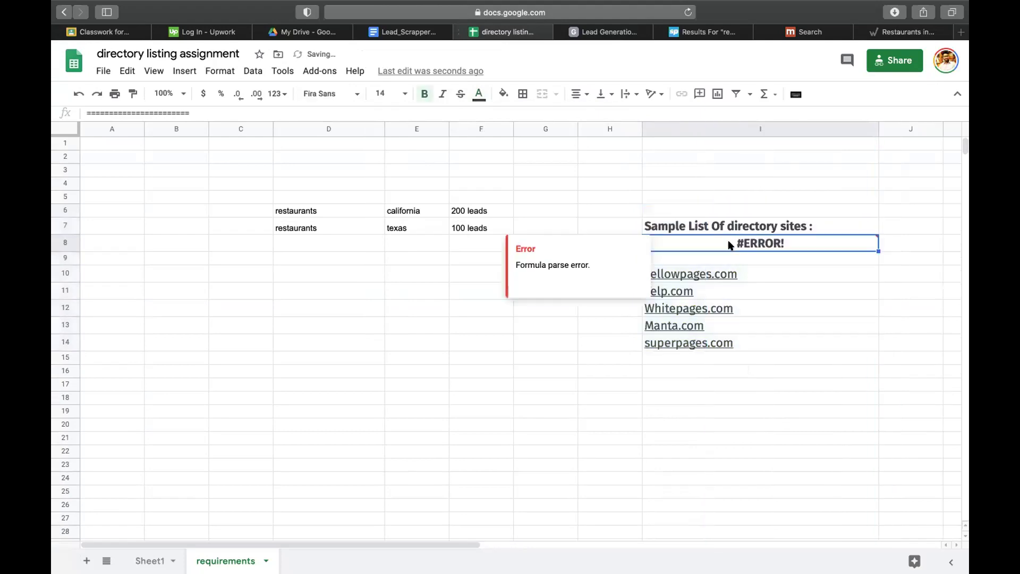
key("Delete")
left_click(742, 298)
left_click(731, 433)
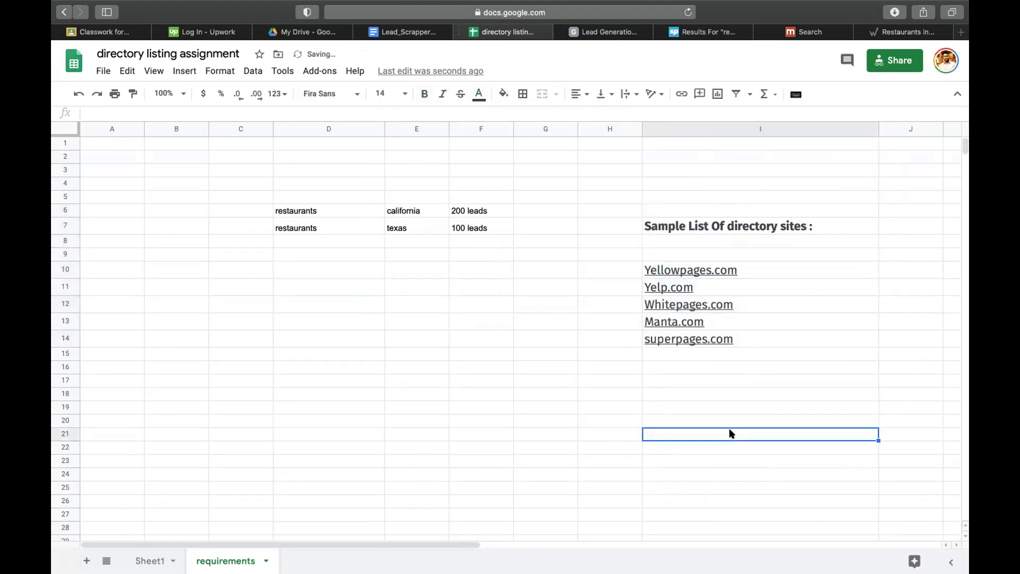
left_click(739, 215)
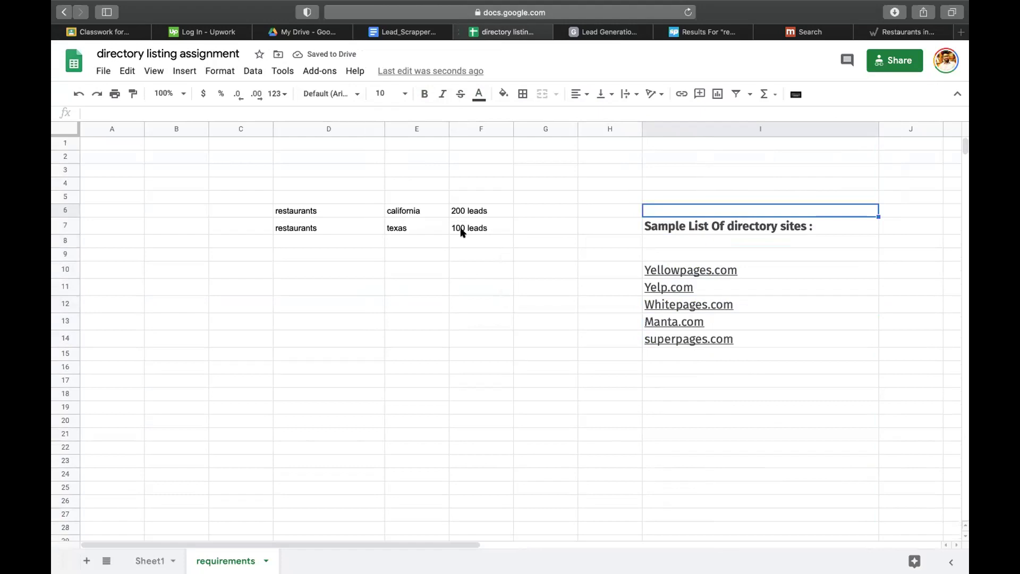
- Copy the texas requirement row D7:F7
left_click(311, 241)
left_click(423, 231)
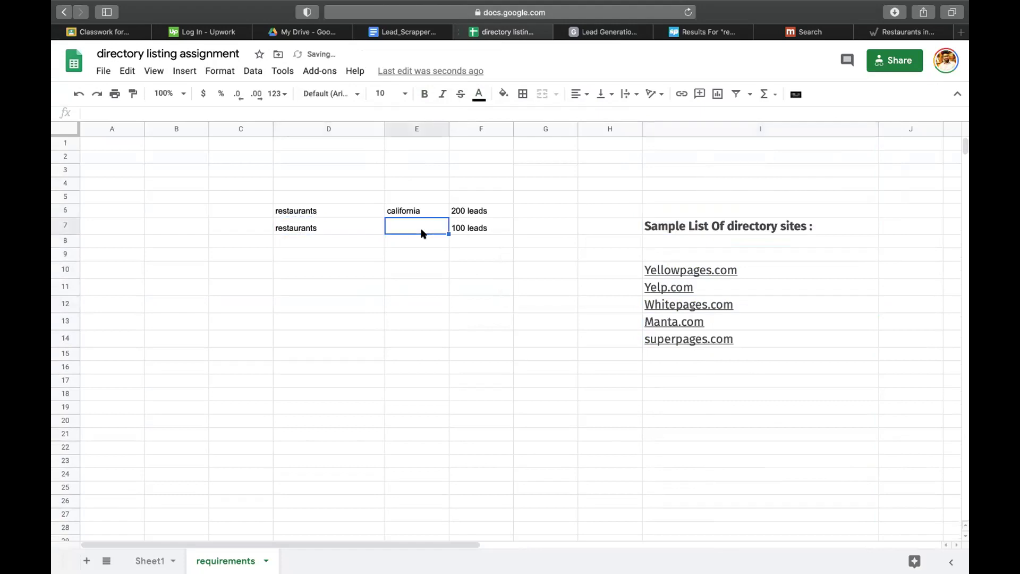
left_click_drag(494, 230, 343, 218)
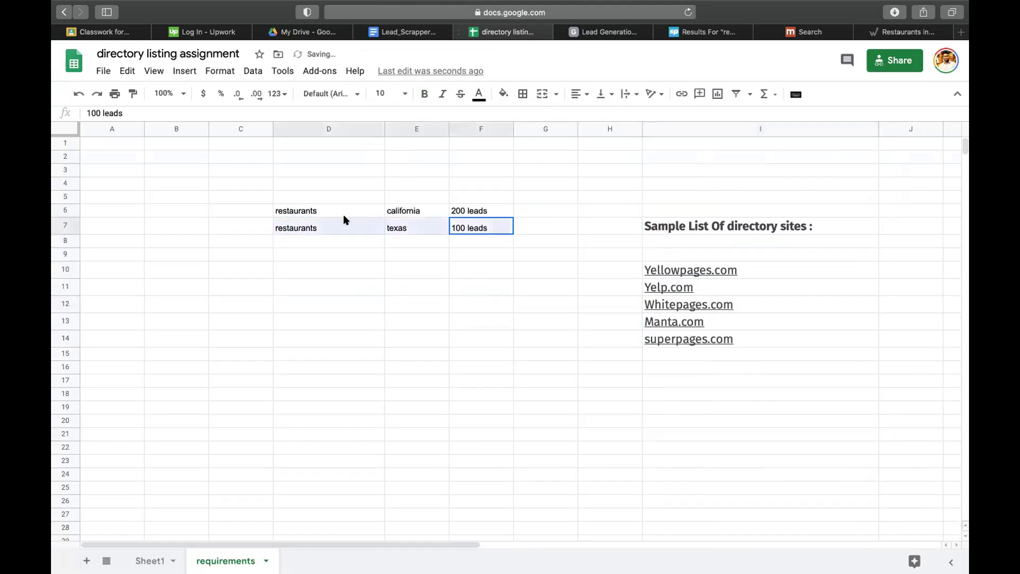
key("super+c")
left_click(314, 239)
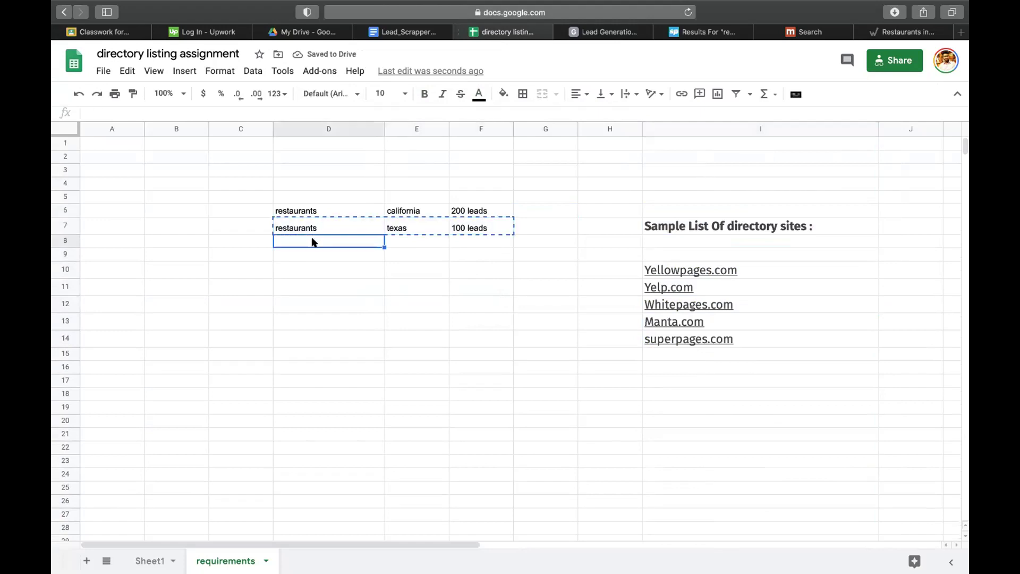
- Paste the texas row into rows 8 and 9, changing E8 to new york
key("super+v")
left_click(428, 244)
type("new")
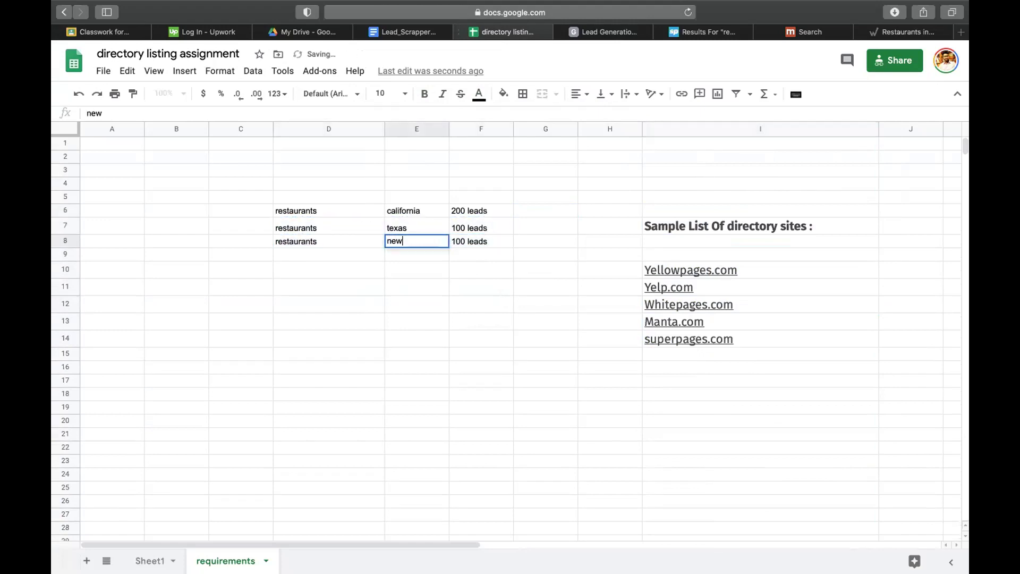
left_click(314, 245)
left_click(338, 265)
left_click(329, 252)
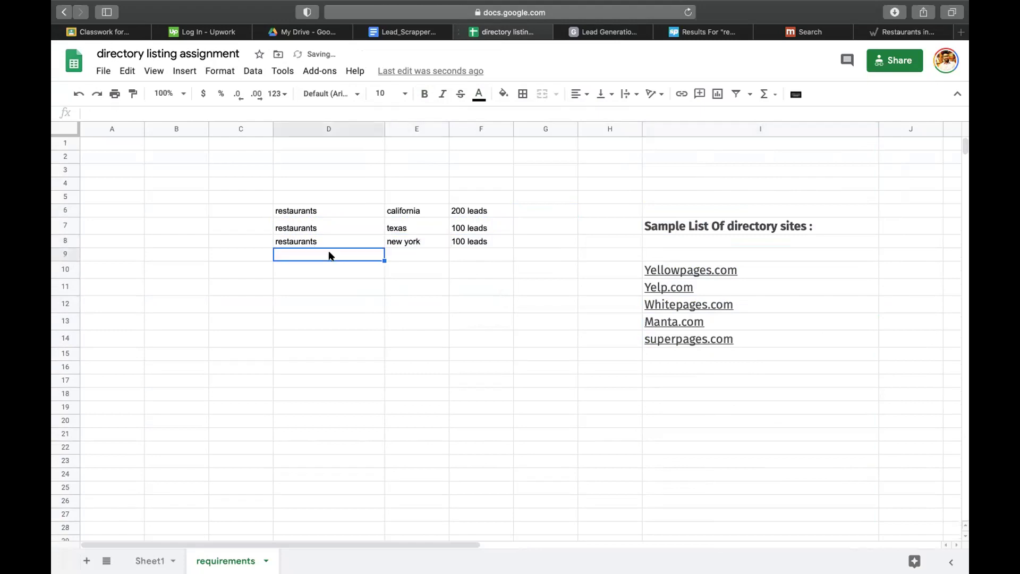
key("super+v")
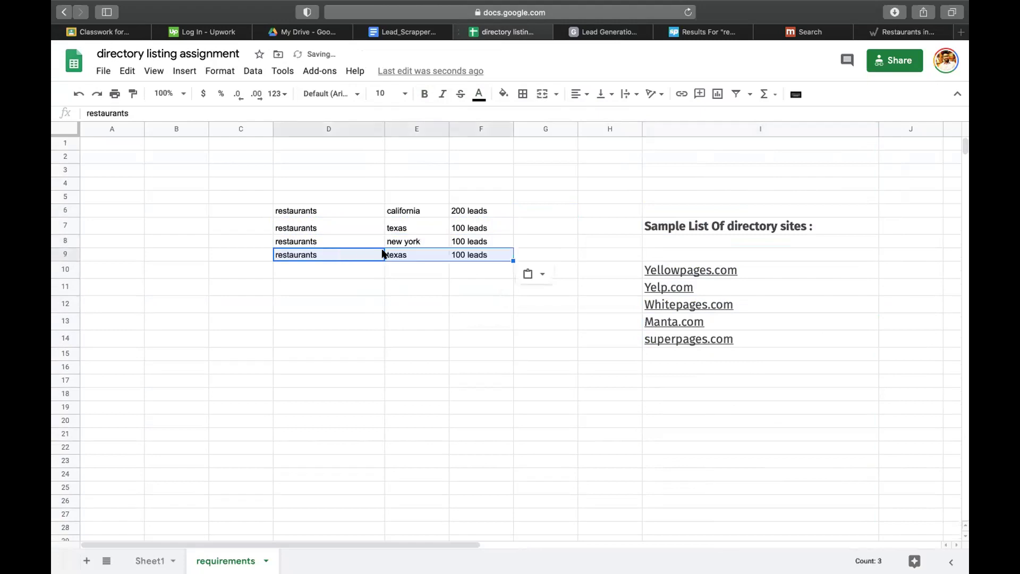
left_click(383, 255)
left_click(397, 254)
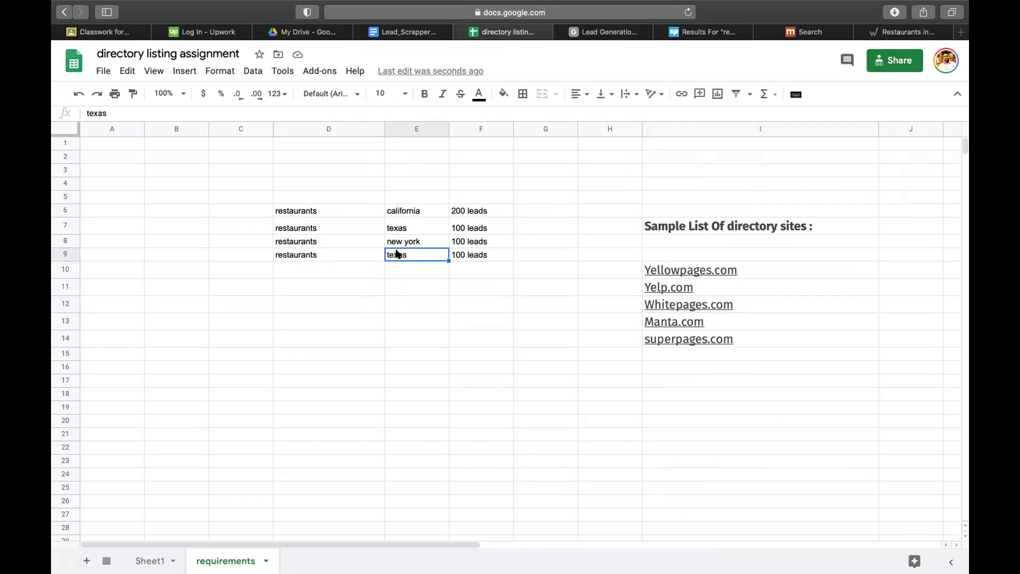
- In Manta's restaurant search, start replacing the California City location with Arizona
left_click(811, 31)
scroll(505, 194, "up", 10)
left_click(372, 65)
key("super+a")
type("ariz")
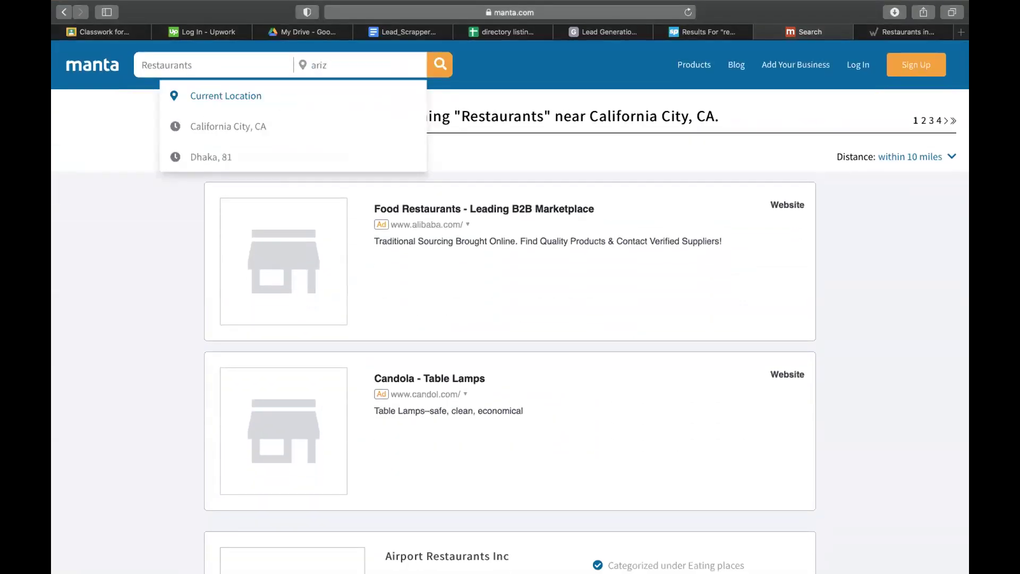
type("ona")
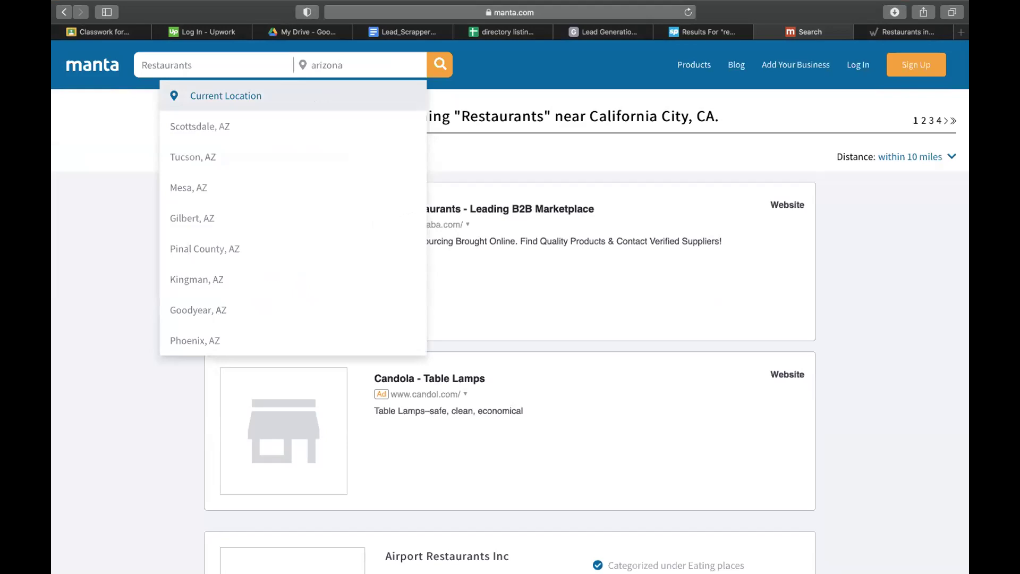
- Finish setting Manta's location to arizona, then review the Superpages and Lead_Scrapper tabs
key("super+a")
scroll(303, 183, "down", 5)
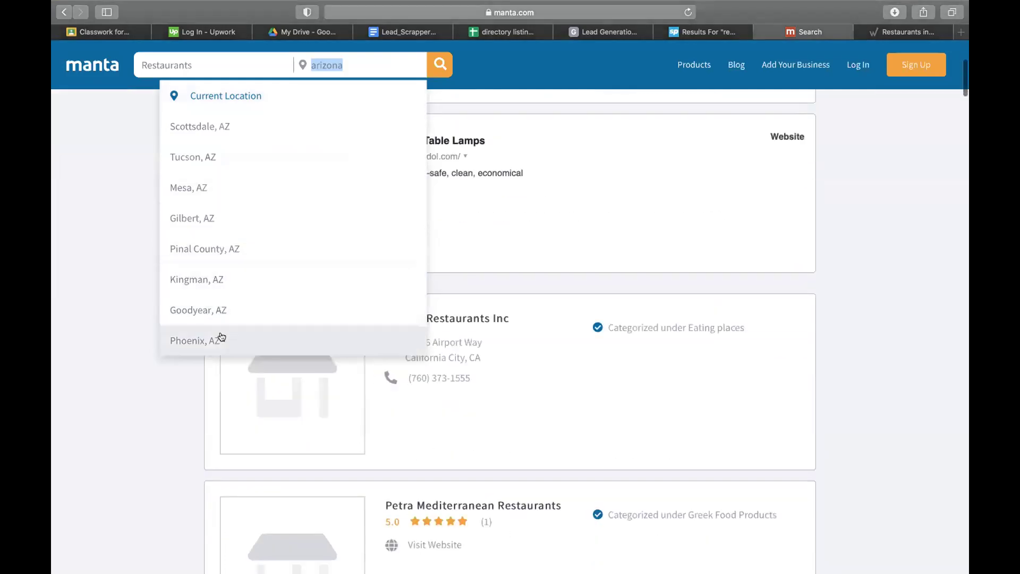
scroll(244, 227, "up", 4)
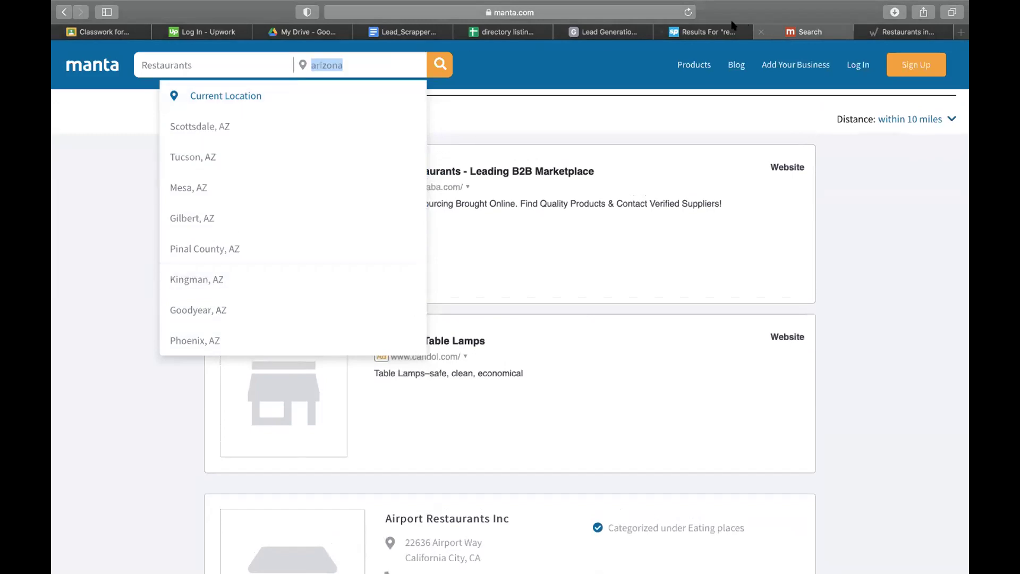
left_click(708, 33)
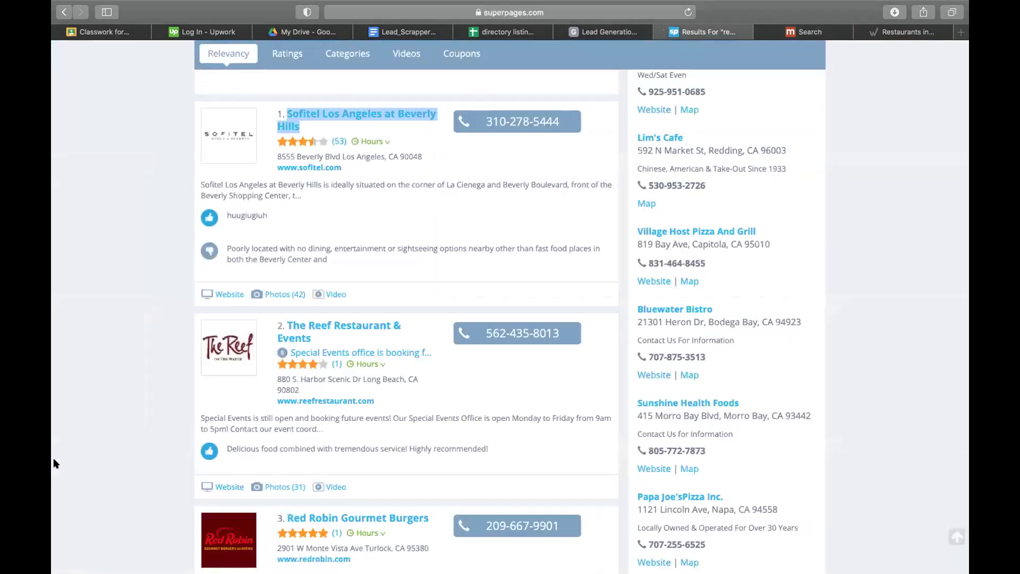
scroll(53, 457, "up", 10)
left_click(408, 32)
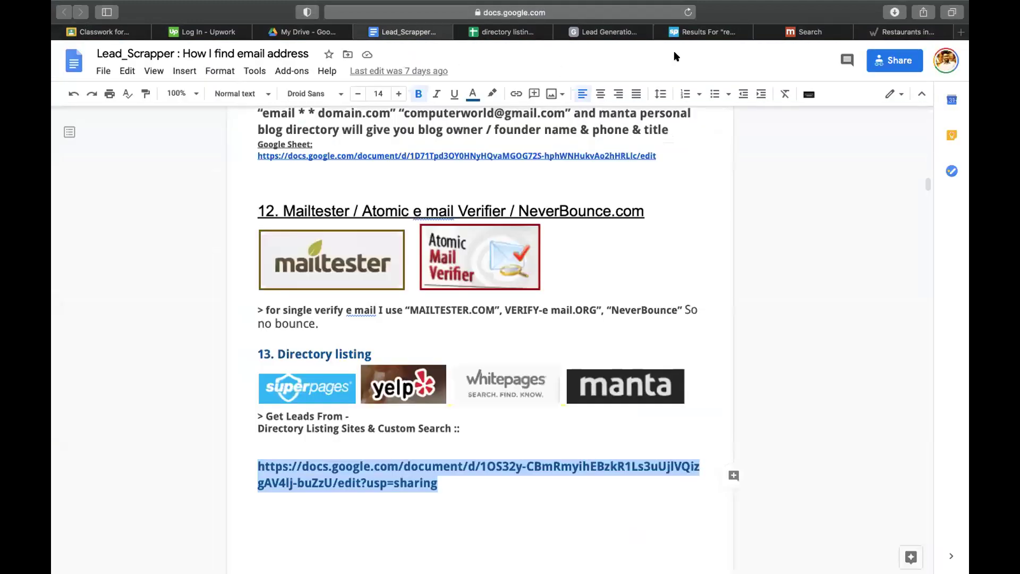
left_click(708, 29)
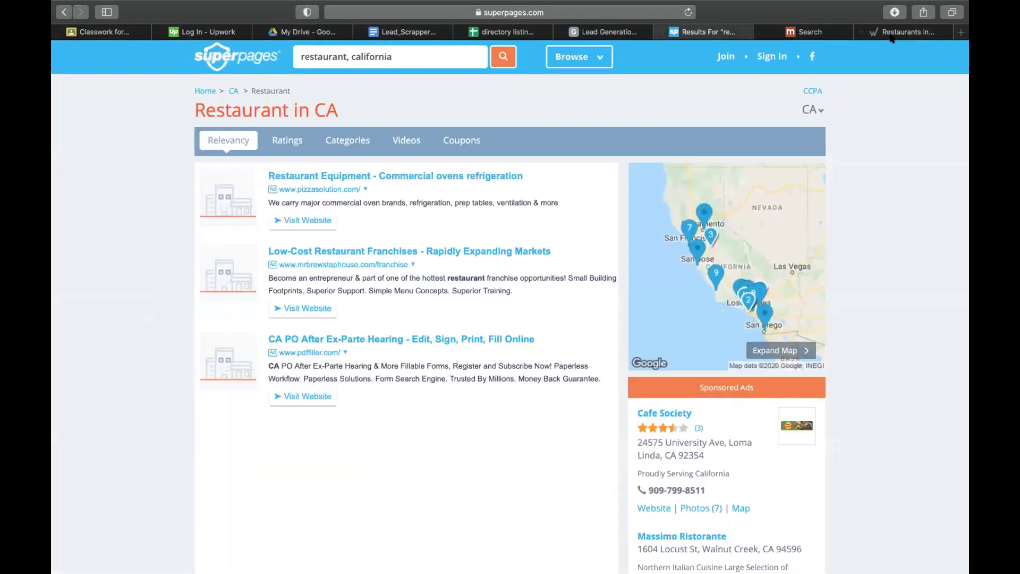
- Clear the CA location in the Whitepages restaurant search and start a 'us state' search in a new tab
left_click(893, 37)
scroll(425, 202, "up", 3)
left_click(579, 89)
key("BackSpace")
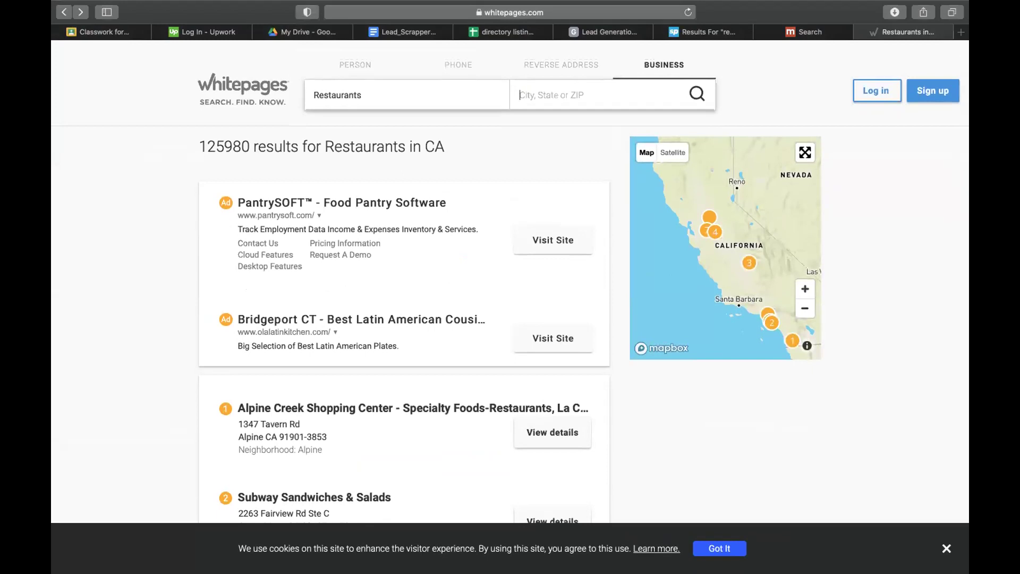
left_click(961, 33)
type("us")
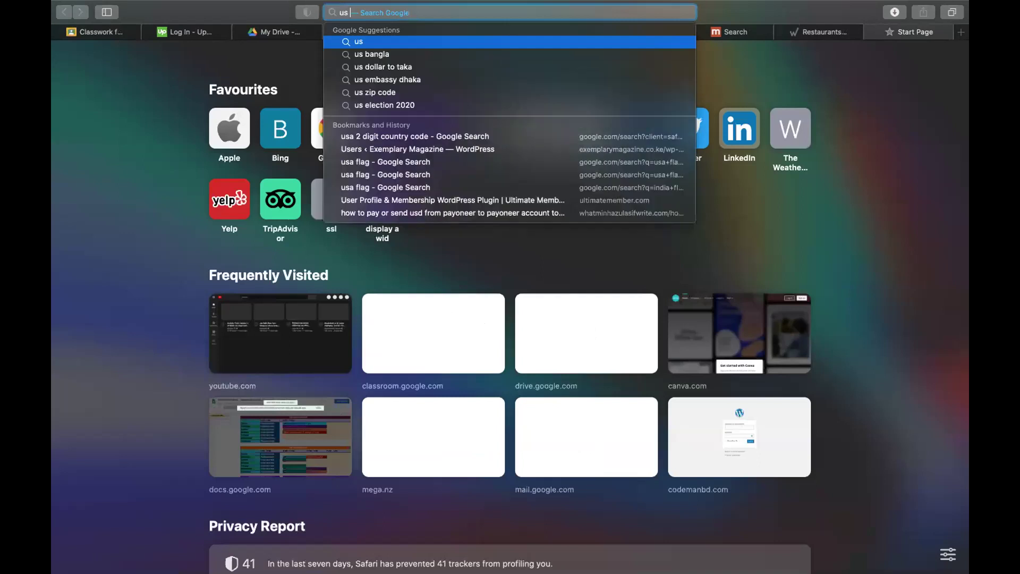
type(" state")
- Copy Arizona from Wikipedia's list of US states and paste it into cell E9
key("Return")
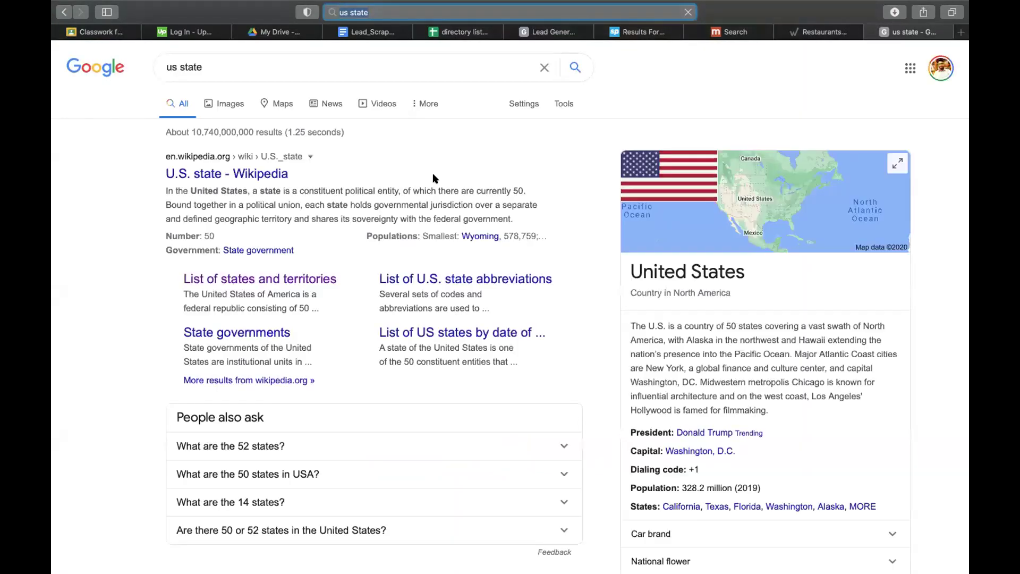
left_click(246, 286)
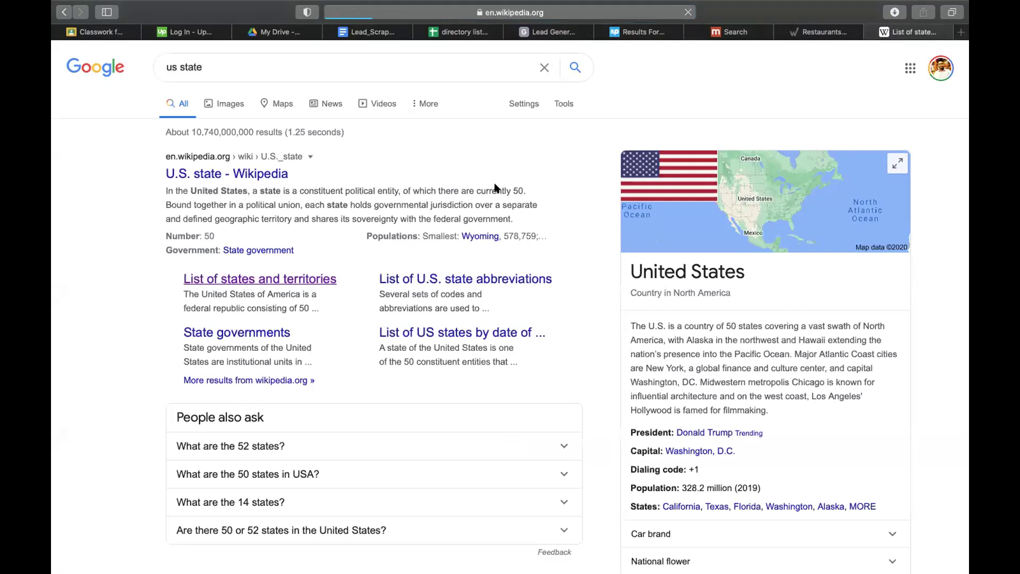
scroll(396, 379, "down", 10)
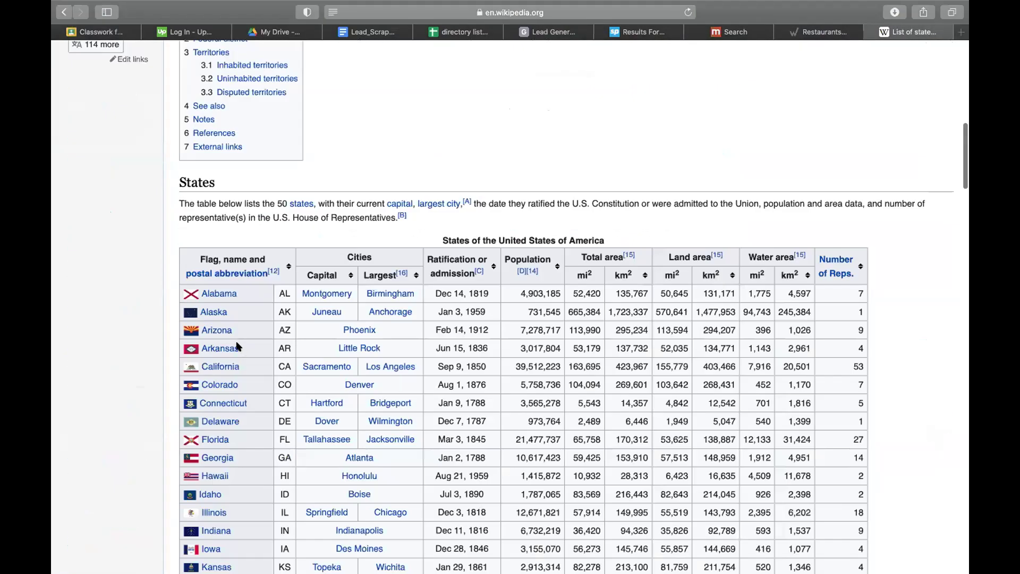
double_click(284, 326)
left_click_drag(234, 325, 203, 329)
key("super+c")
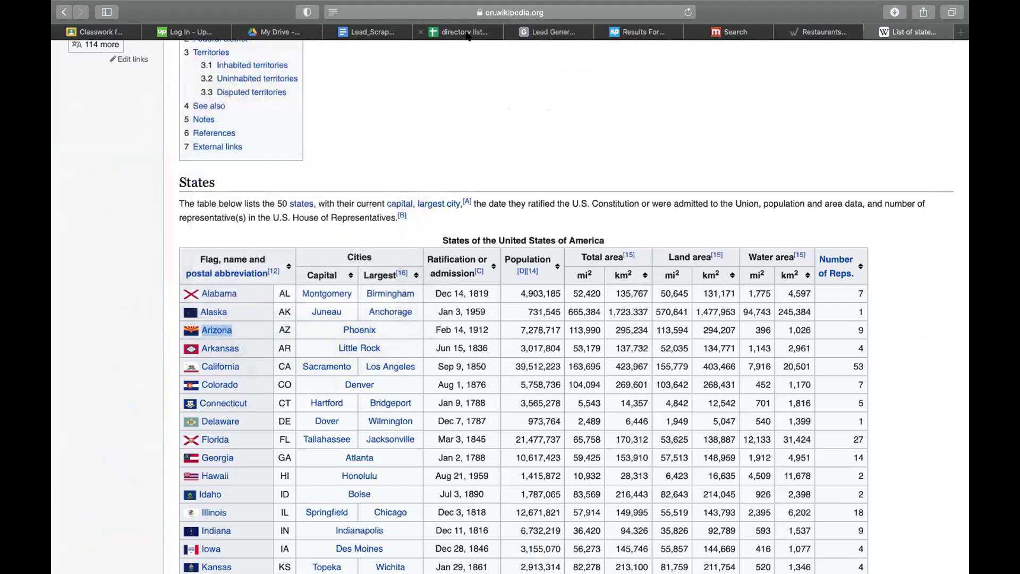
left_click(462, 32)
double_click(409, 255)
key("super+v")
- Append state codes AZ, NY, TX and CA to the locations in E9, E8, E7 and E6
type(", AZ")
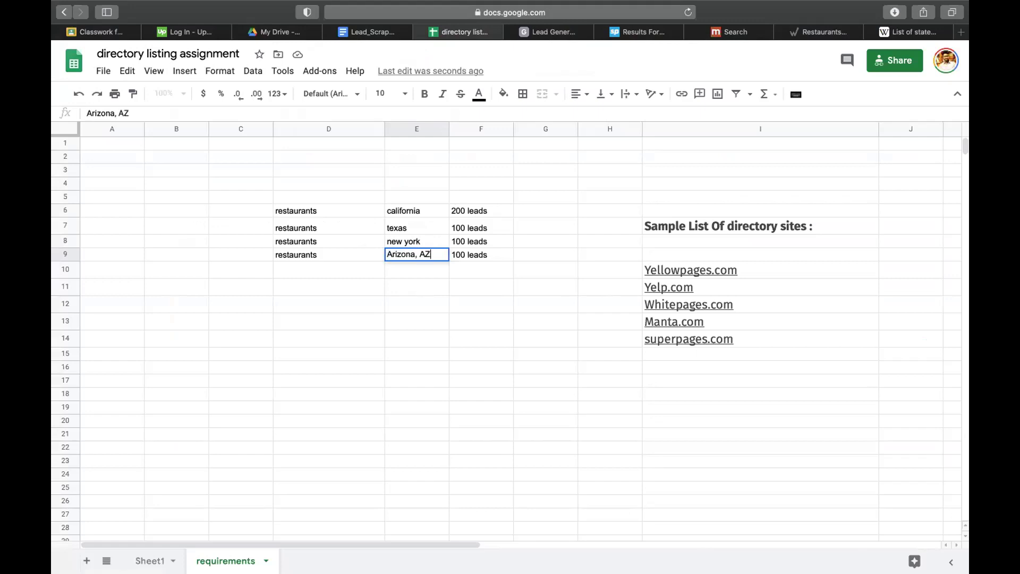
double_click(424, 241)
type(", NY")
key("BackSpace")
key("BackSpace")
type("NY")
double_click(408, 229)
type(", TX")
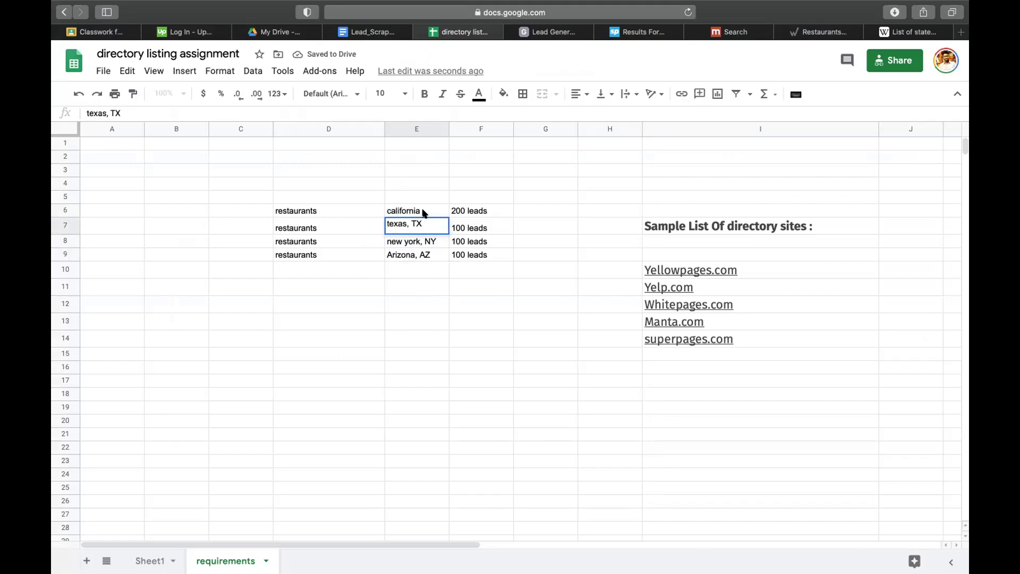
double_click(423, 211)
type("<")
key("BackSpace")
type(", CA")
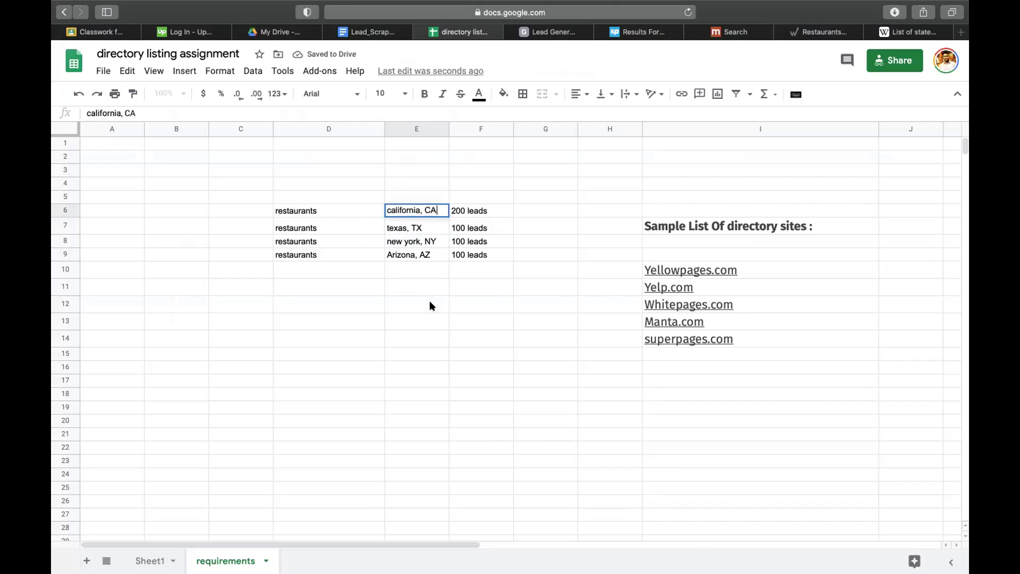
left_click(430, 301)
- Add a bold 500 leads total in F10 below the lead counts
left_click(468, 211)
left_click_drag(469, 260, 471, 264)
left_click(472, 269)
type("7")
type("500 lead")
type("s")
key("Return")
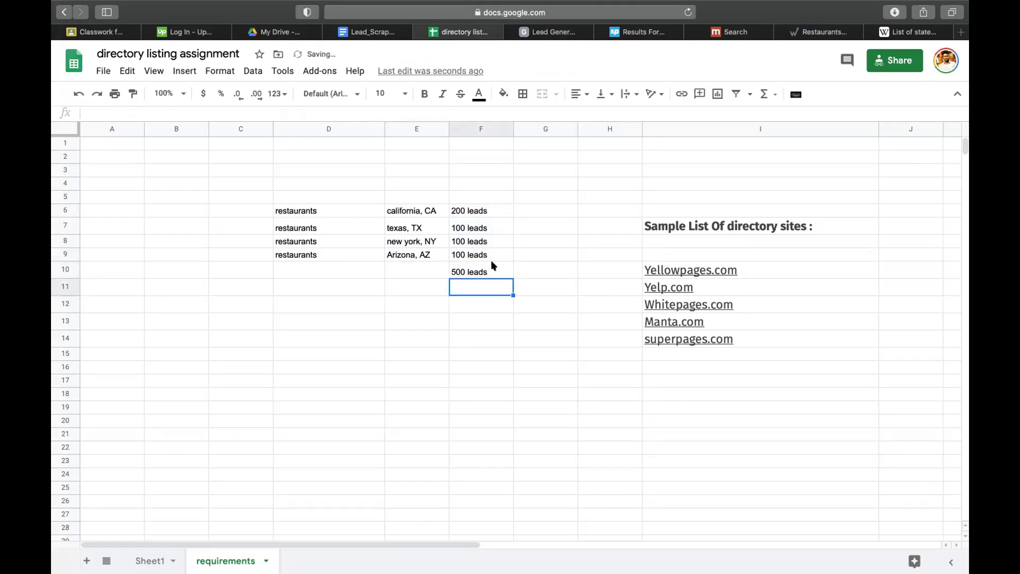
left_click(487, 266)
key("super+b")
left_click(472, 307)
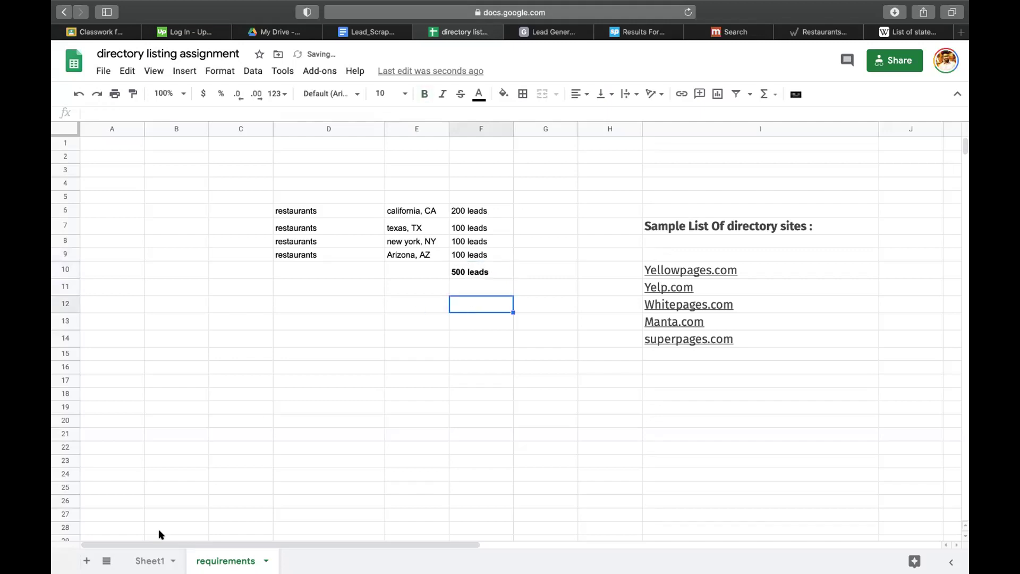
left_click(150, 561)
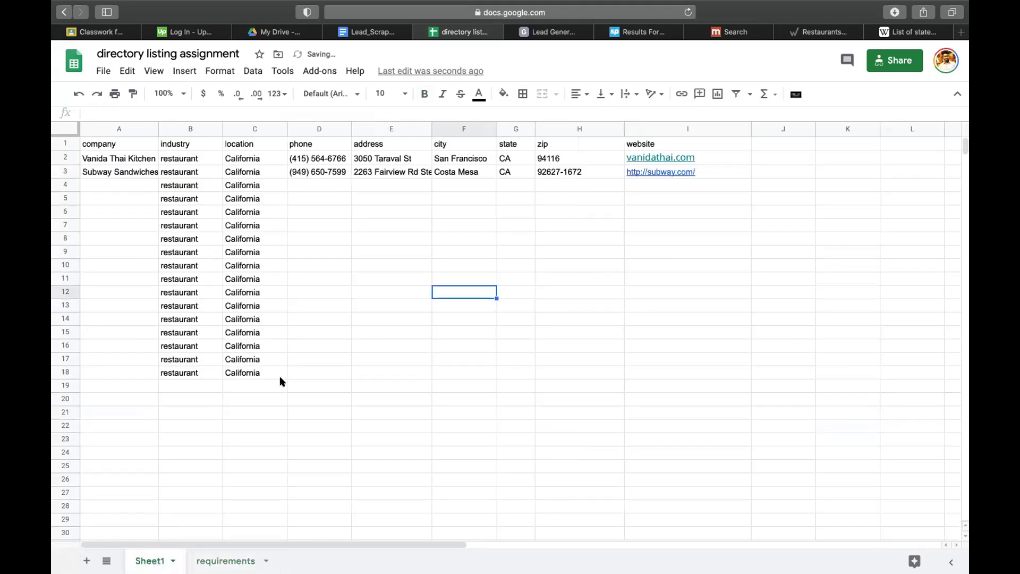
- Insert an empty column B headed 'owner name' and fit column A to the full company names
left_click(182, 130)
right_click(182, 130)
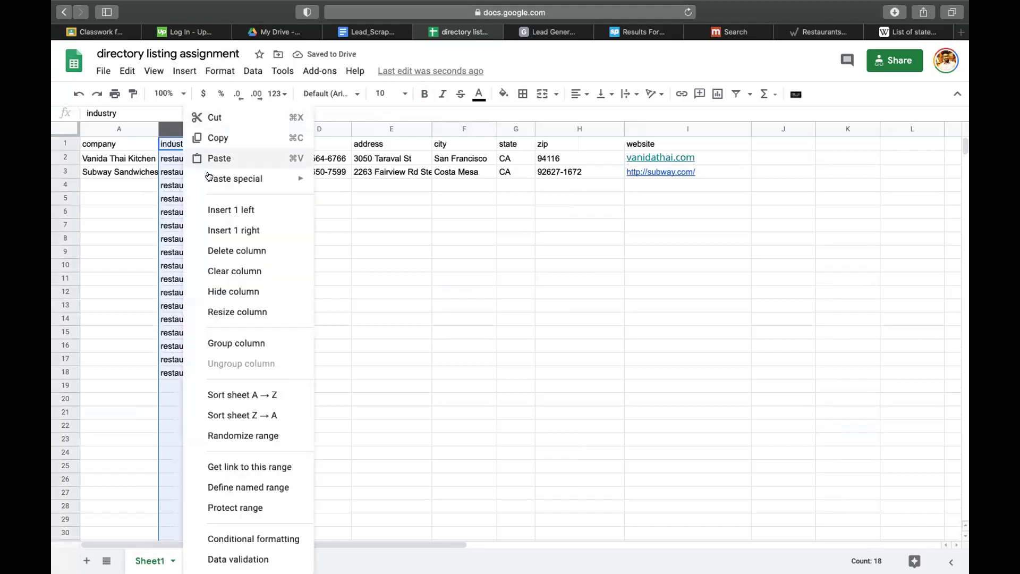
left_click(226, 204)
left_click(192, 144)
type("owner name")
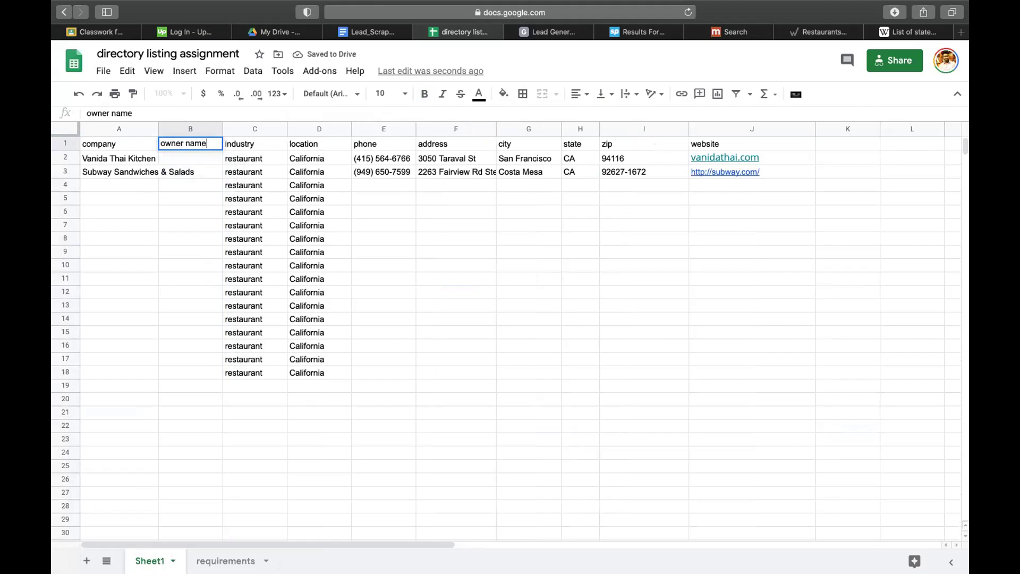
key("Return")
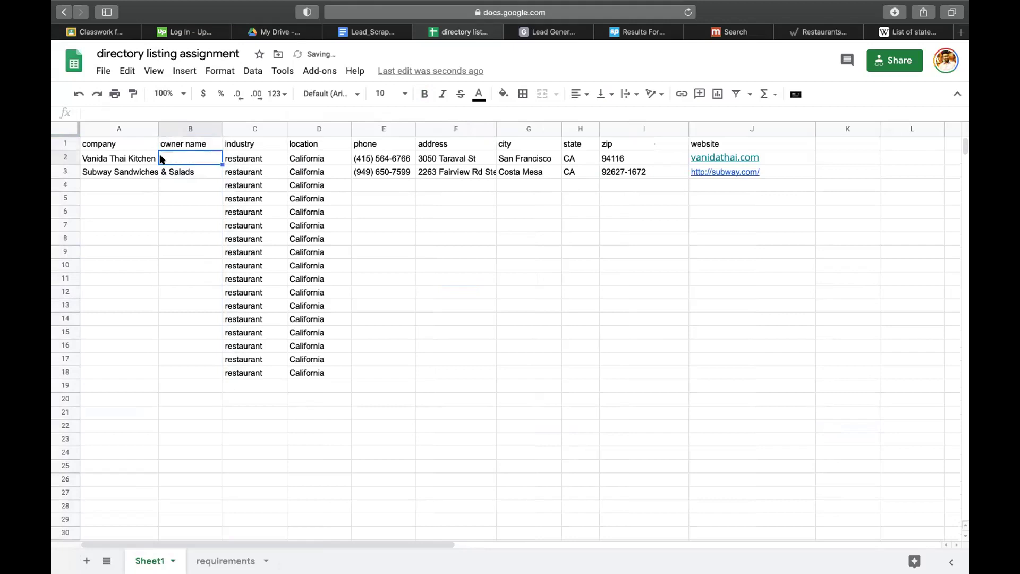
left_click(137, 154)
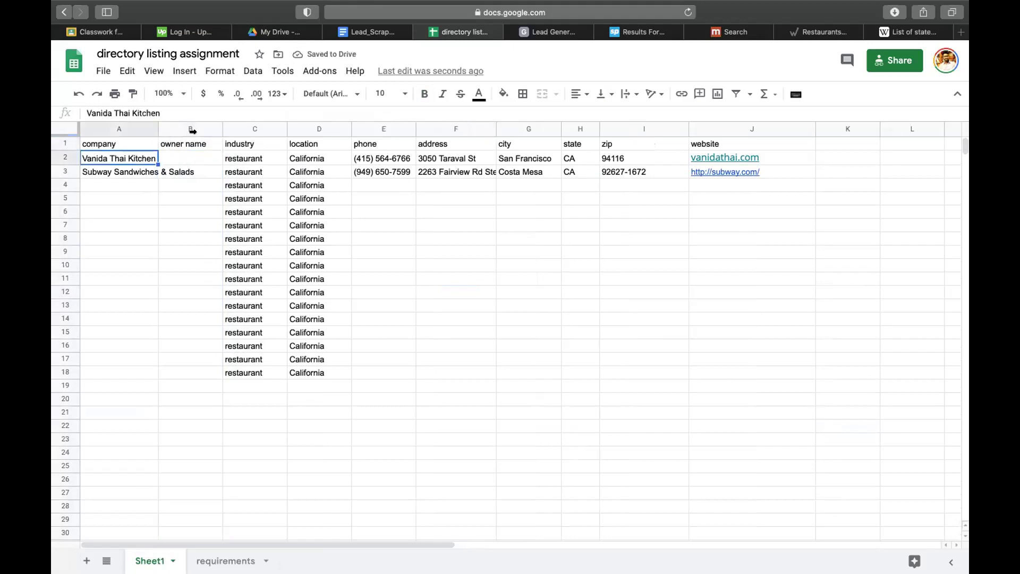
double_click(158, 129)
- Select the vanidathai.com website cell and check the Wikipedia tab's address field without navigating
left_click(773, 155)
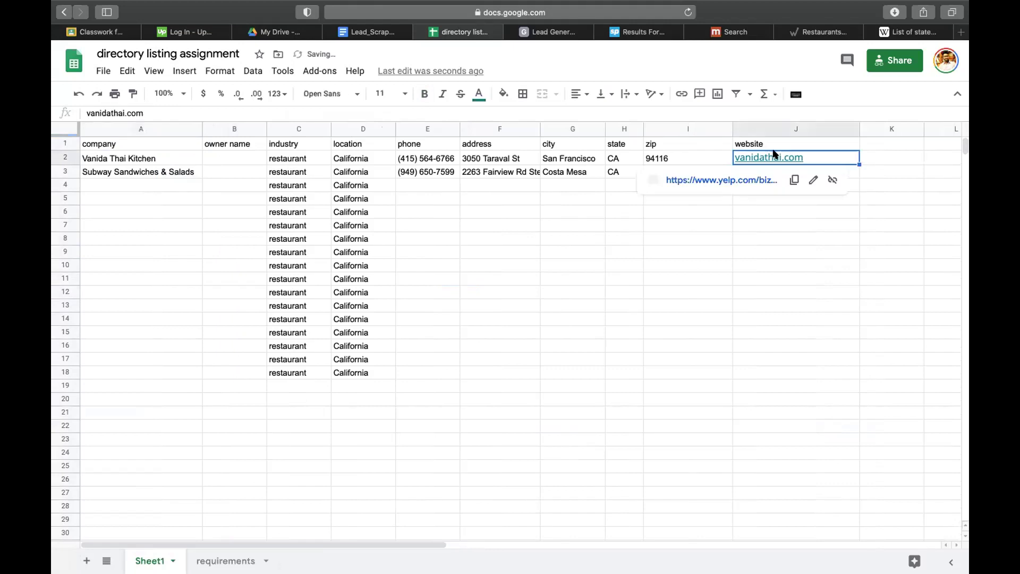
left_click(833, 246)
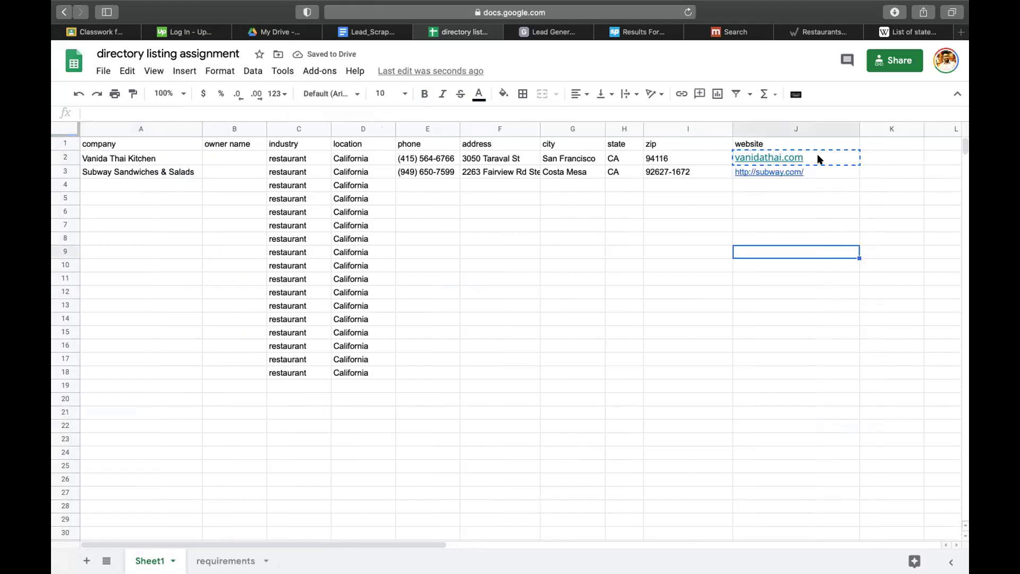
left_click(913, 33)
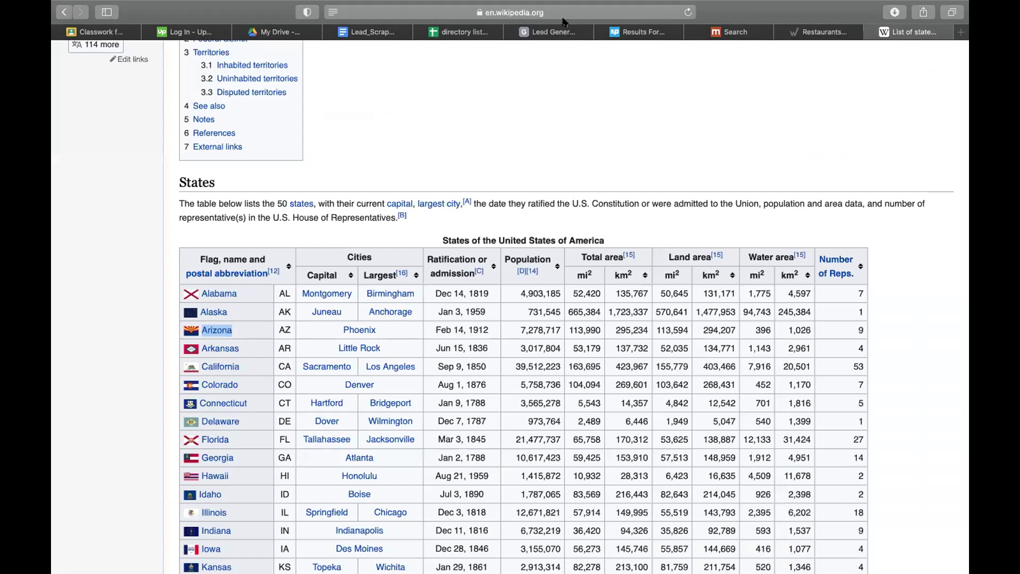
left_click(548, 13)
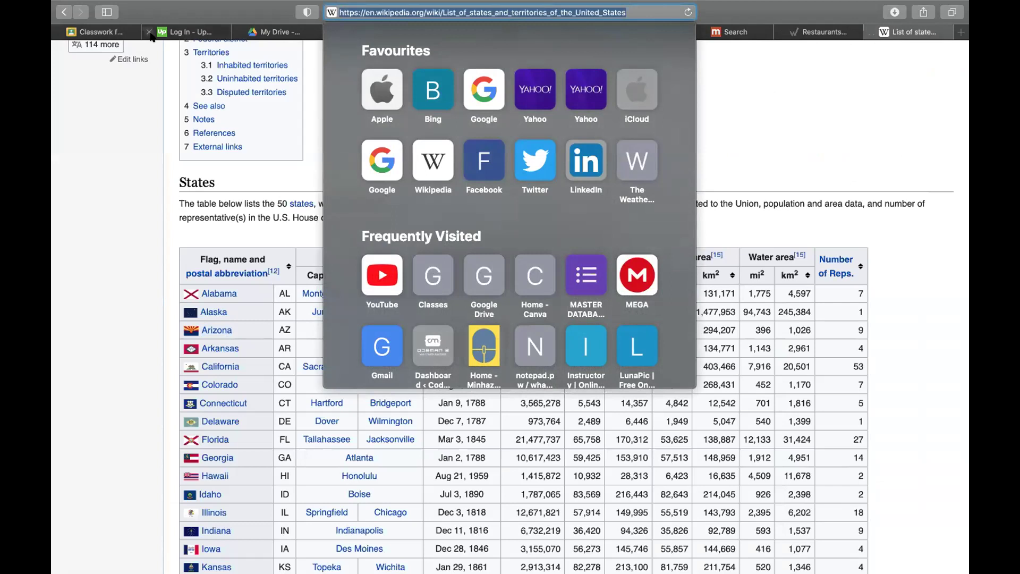
key("Escape")
- Rename the column B header to 'contact name'
left_click(467, 31)
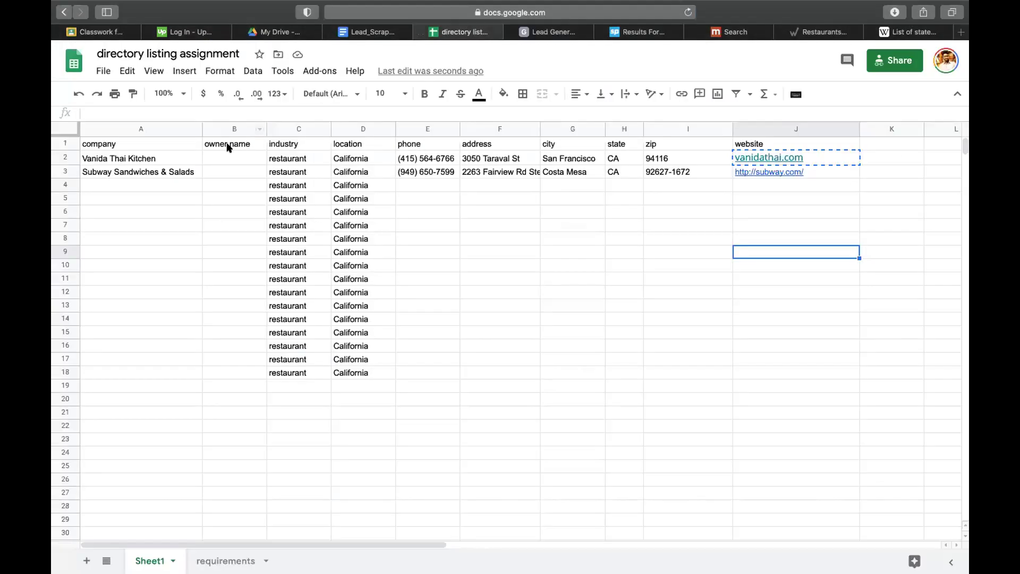
left_click(227, 143)
double_click(213, 143)
type("conta")
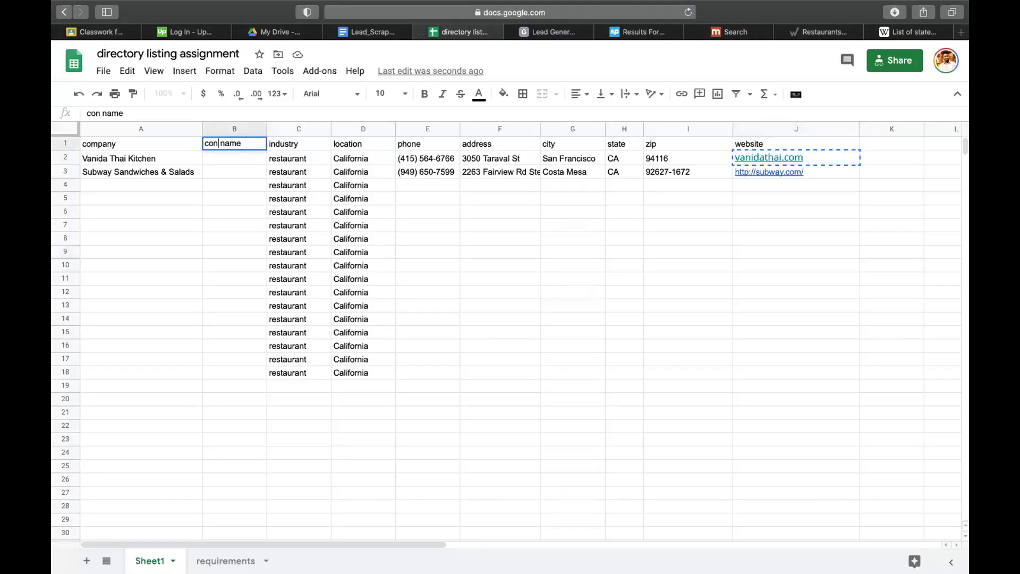
type("ct")
left_click(216, 195)
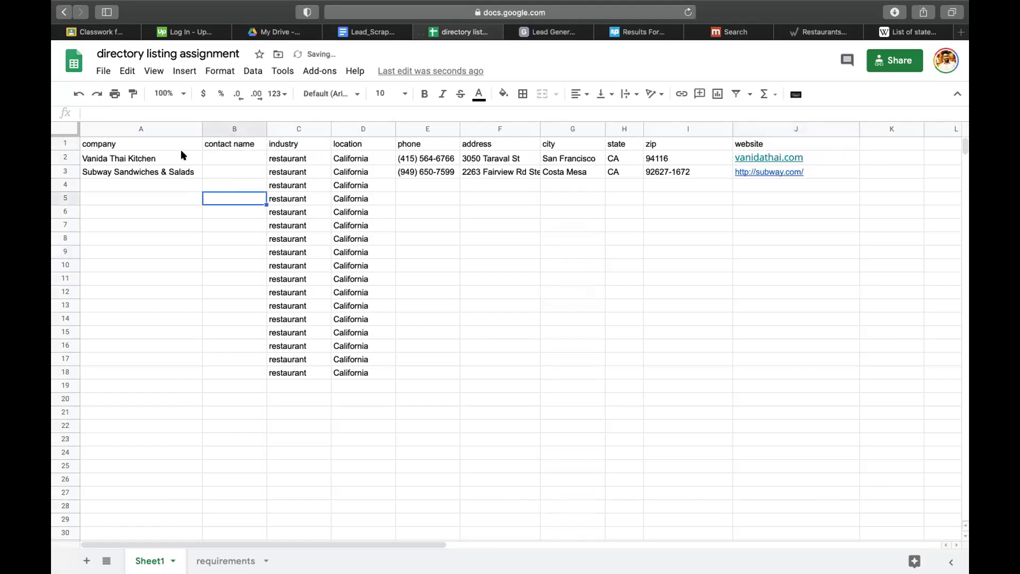
- Copy the vanidathai.com website address and open it in the browser
left_click(783, 155)
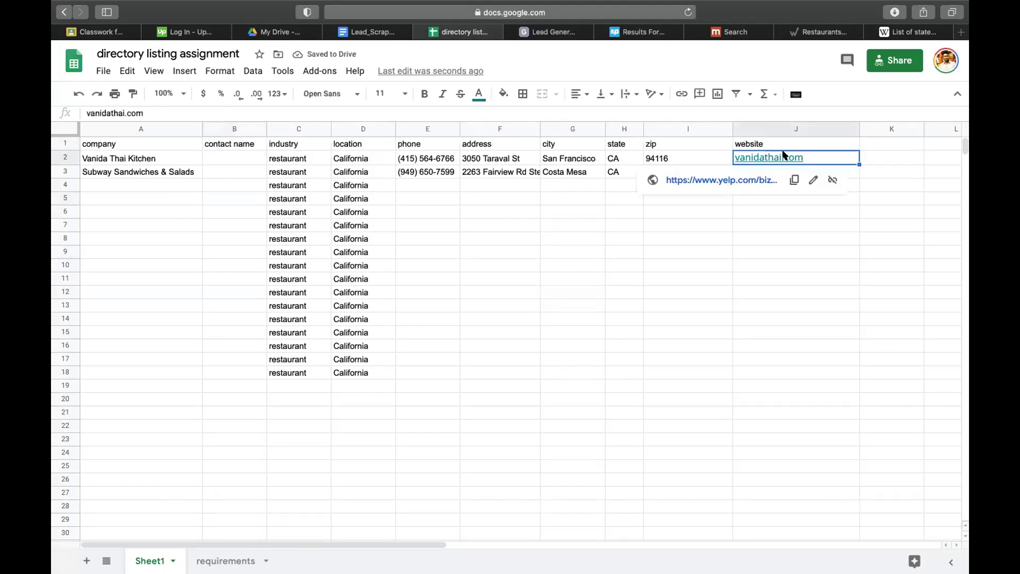
left_click(893, 32)
left_click(565, 11)
type("vanidathai.com")
key("Return")
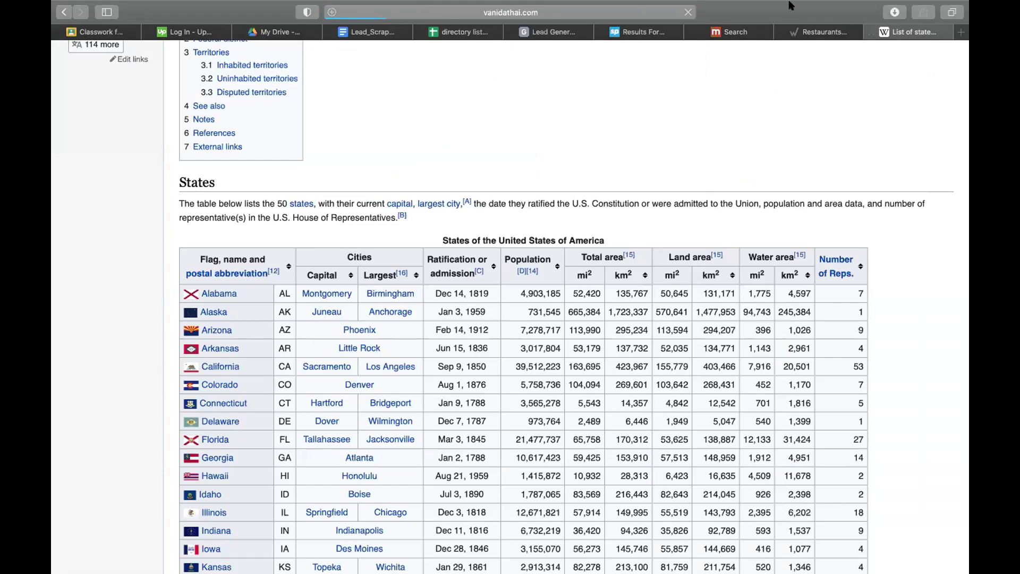
- Search Google for 'contact vanidathai.com'
left_click(806, 44)
left_click(582, 20)
type("co")
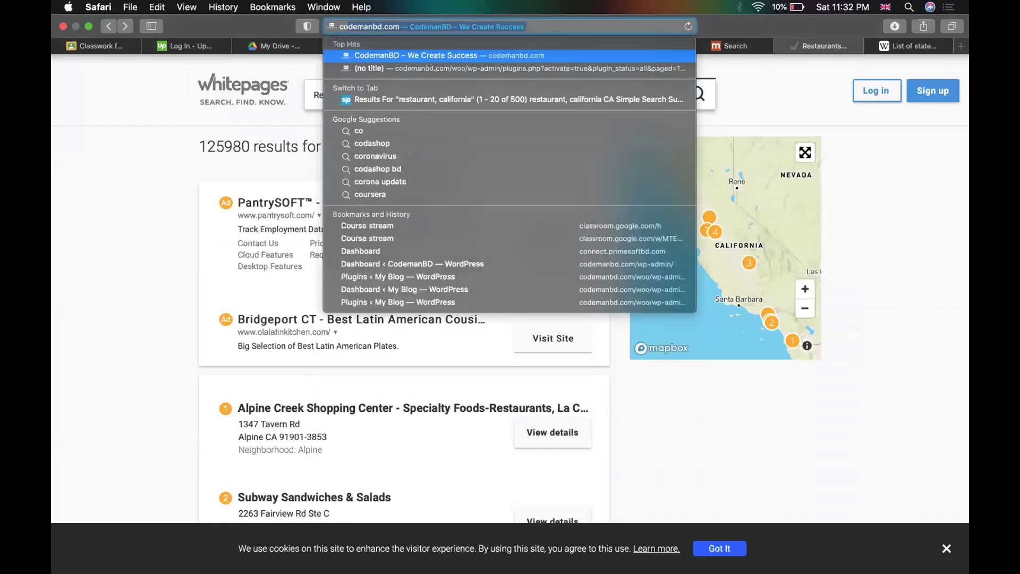
type("ntact")
type("vanidathai.com")
key("Return")
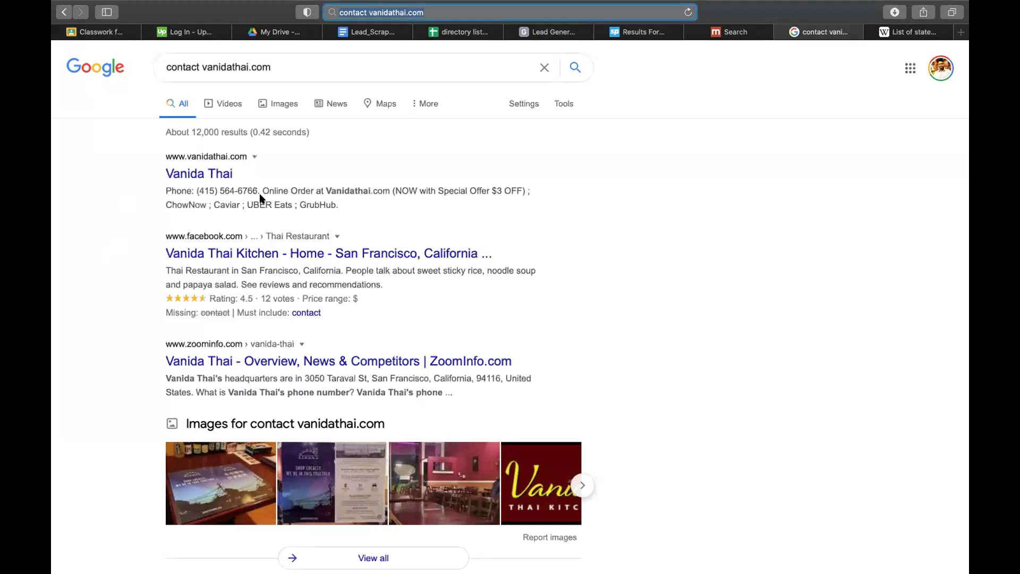
- Review the restaurant's phone number in the first result and return to the directory listing spreadsheet
left_click_drag(181, 190, 260, 189)
left_click(624, 207)
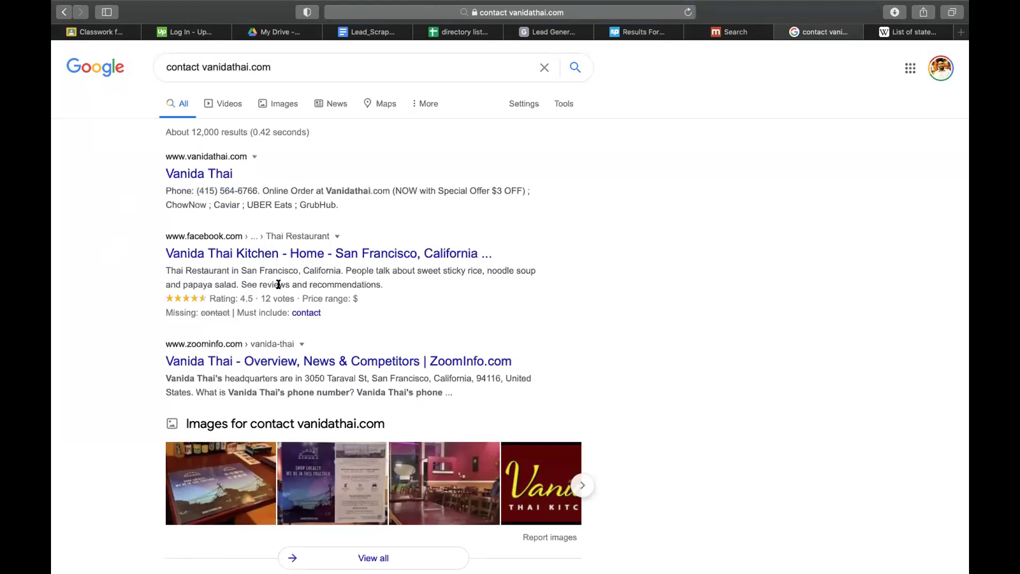
scroll(280, 282, "down", 2)
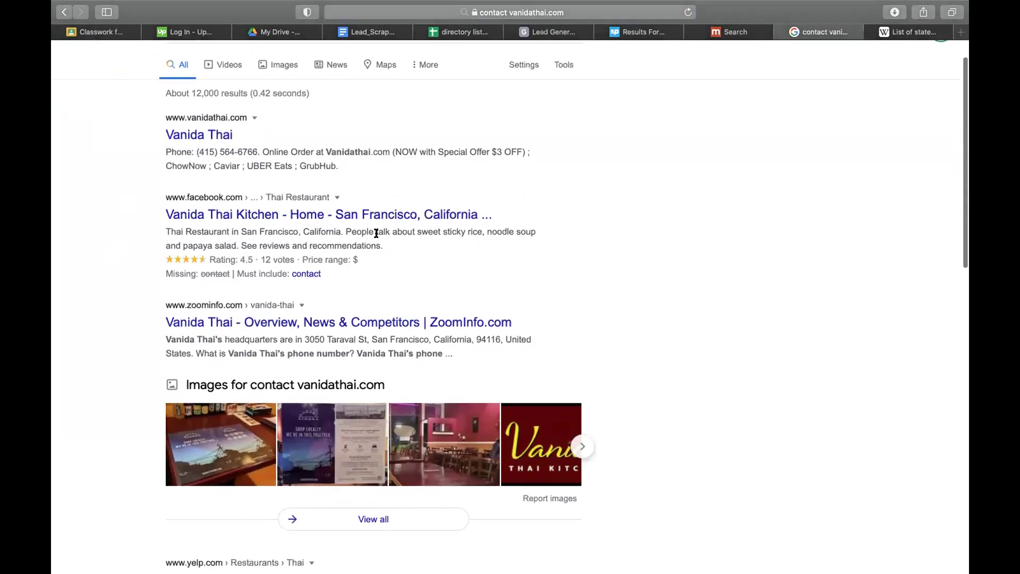
left_click(460, 33)
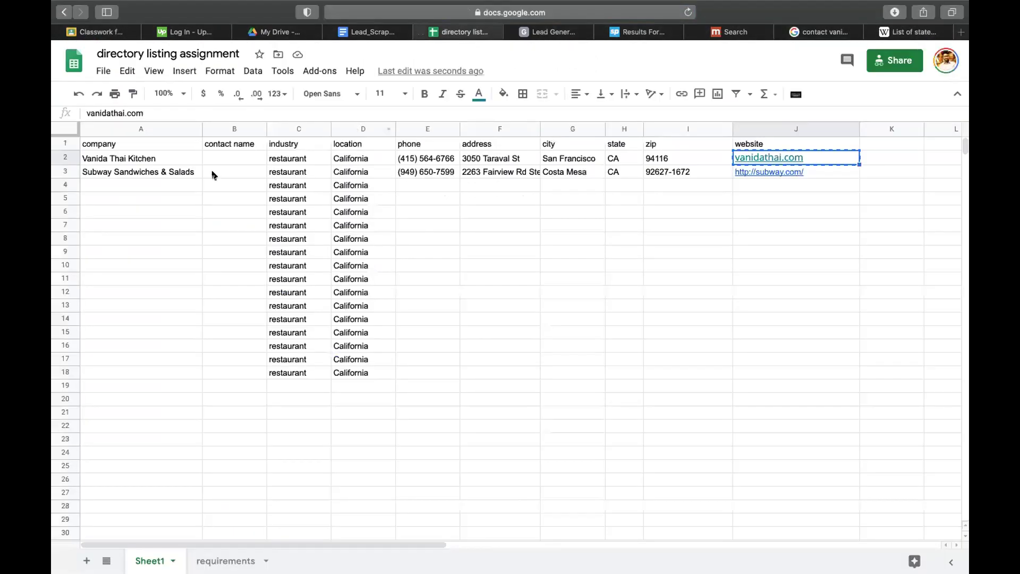
left_click(143, 173)
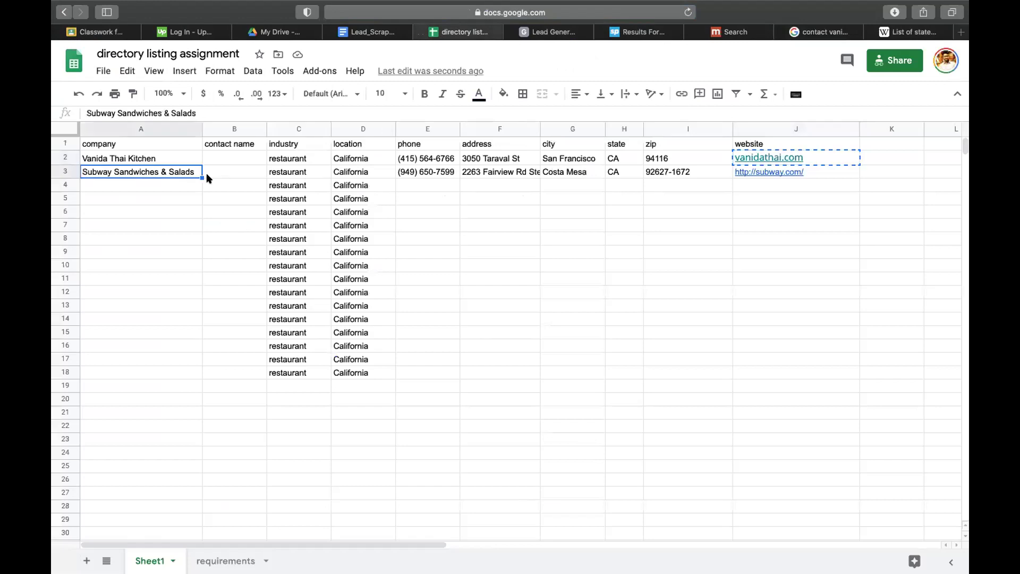
left_click(818, 33)
scroll(247, 135, "up", 2)
left_click(201, 70)
left_click_drag(201, 70, 272, 70)
key("BackSpace")
type("Subway Sandwiches & Salads")
key("Return")
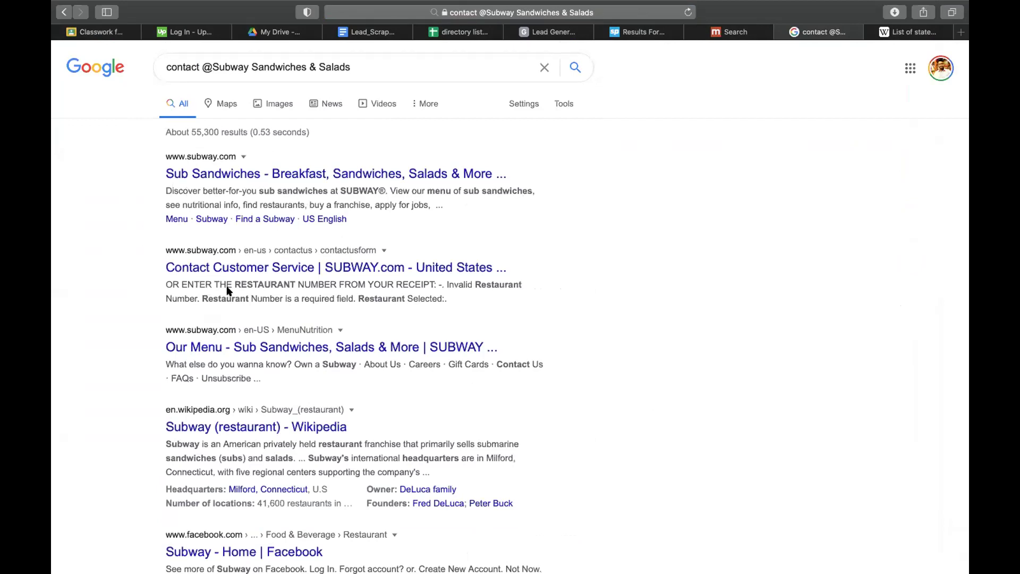
scroll(202, 293, "down", 1)
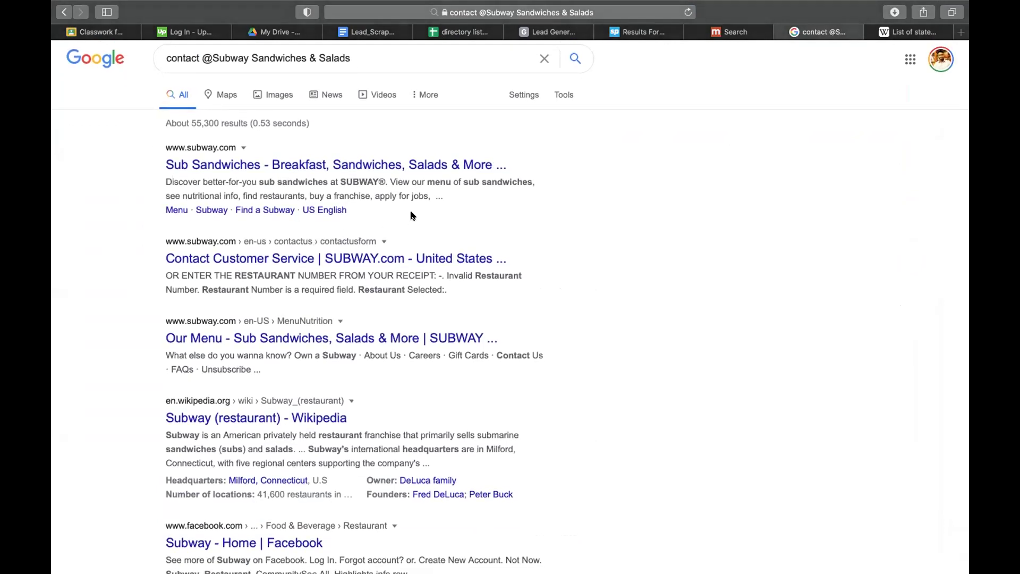
- Open the official subway.com homepage from the top search result
left_click(907, 33)
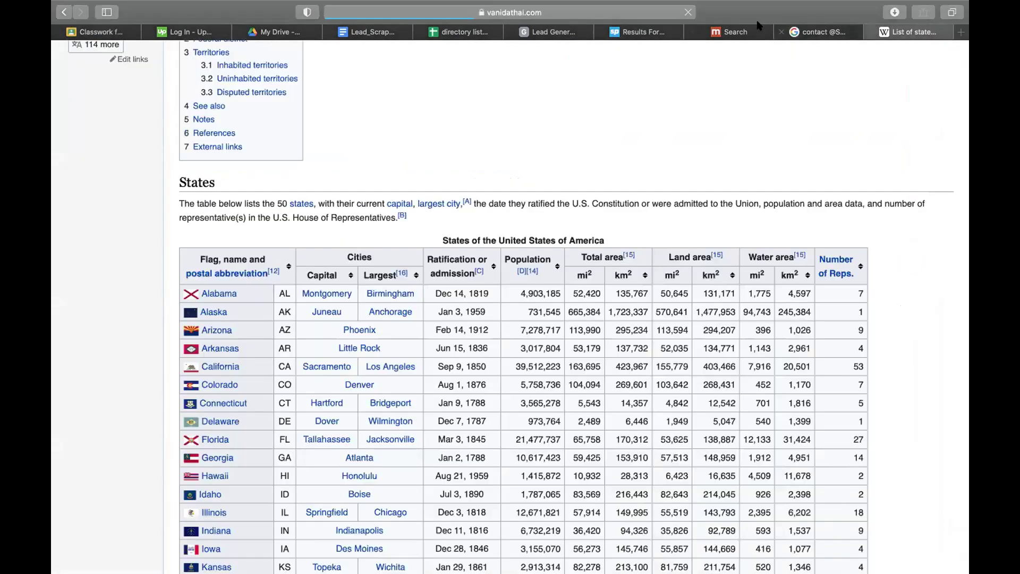
left_click(804, 29)
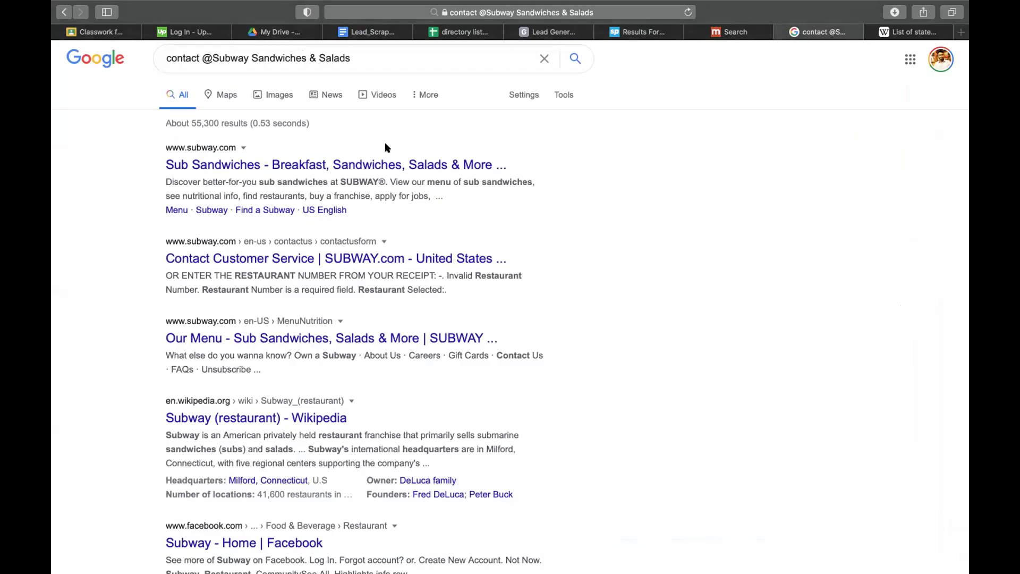
left_click(217, 165)
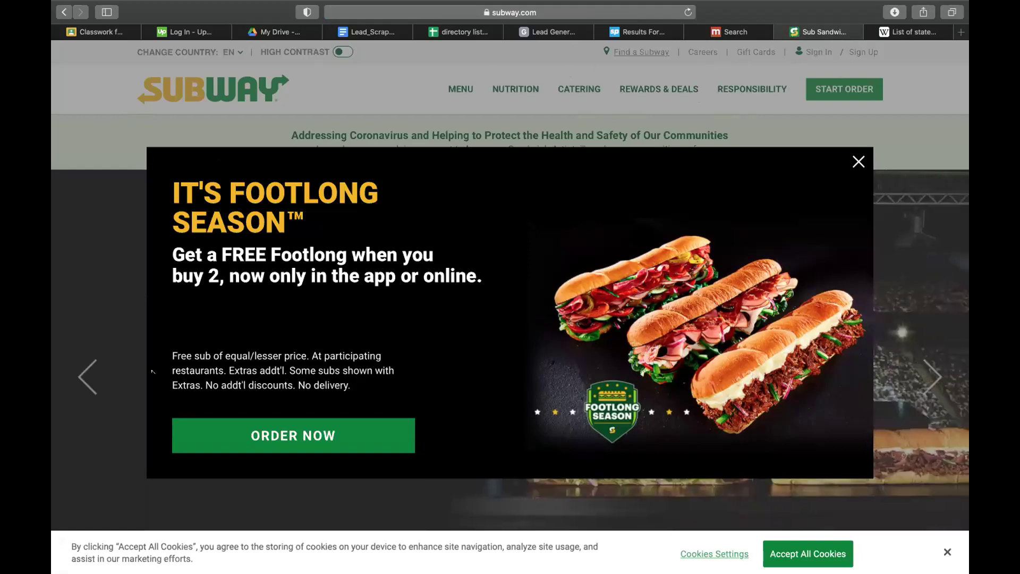
- Dismiss Subway's Footlong Season popup, scroll to the footer, and return to the Manta restaurant search
left_click(858, 162)
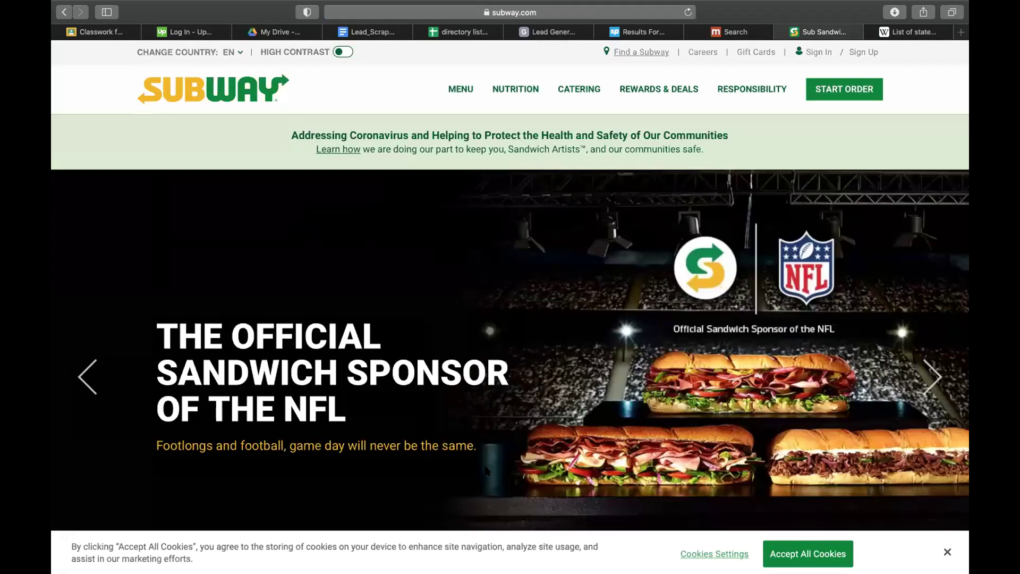
scroll(486, 471, "down", 20)
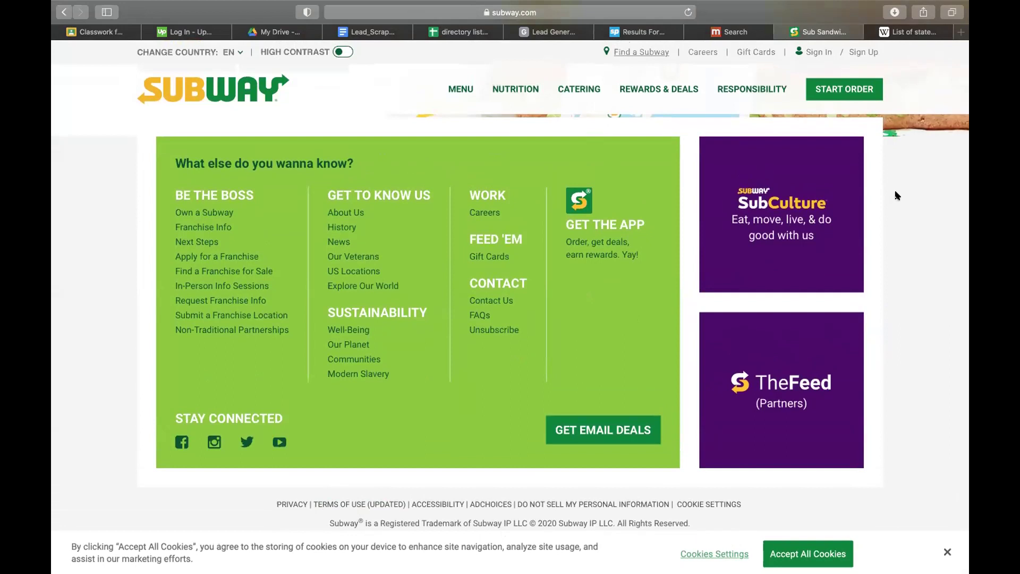
left_click(617, 11)
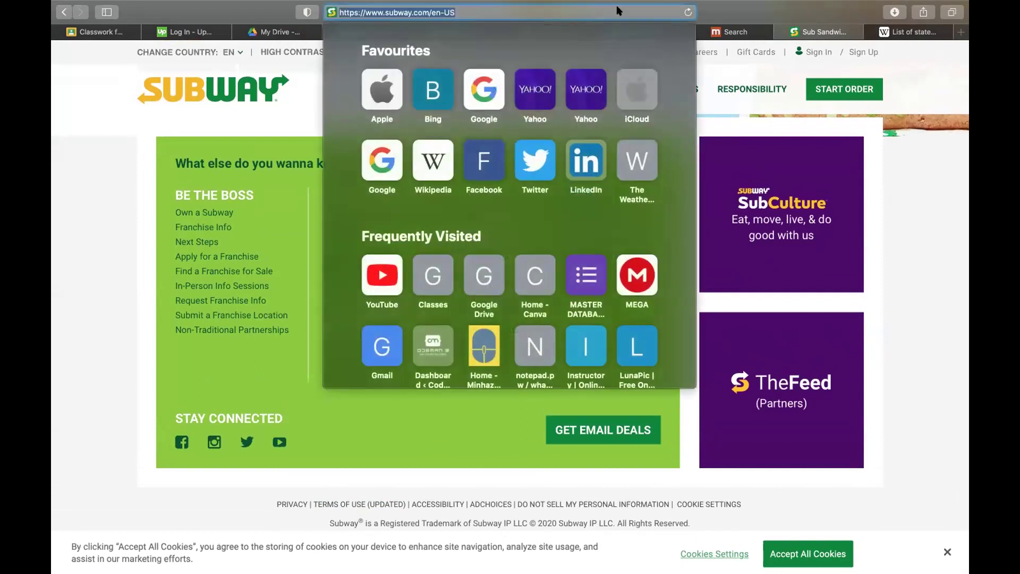
left_click(916, 77)
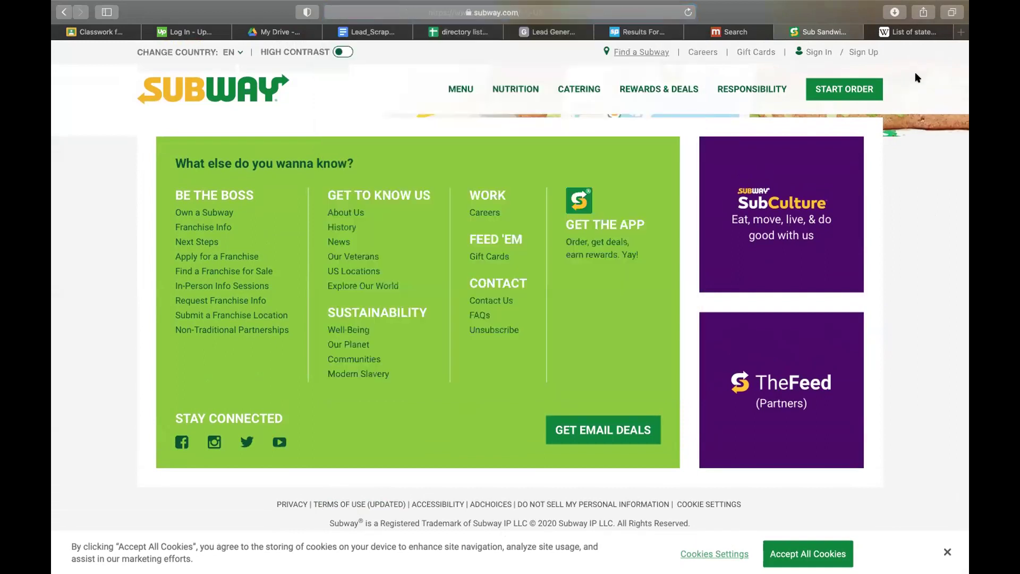
left_click(758, 33)
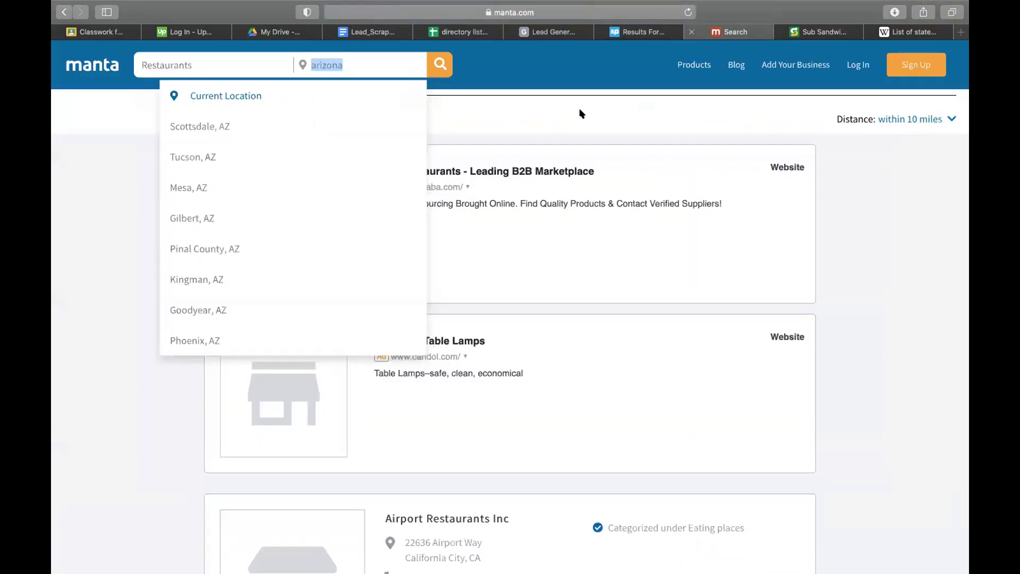
- Open the Candola advertiser site from Manta, accept its cookies and view its Contact page
left_click(148, 417)
scroll(406, 401, "down", 3)
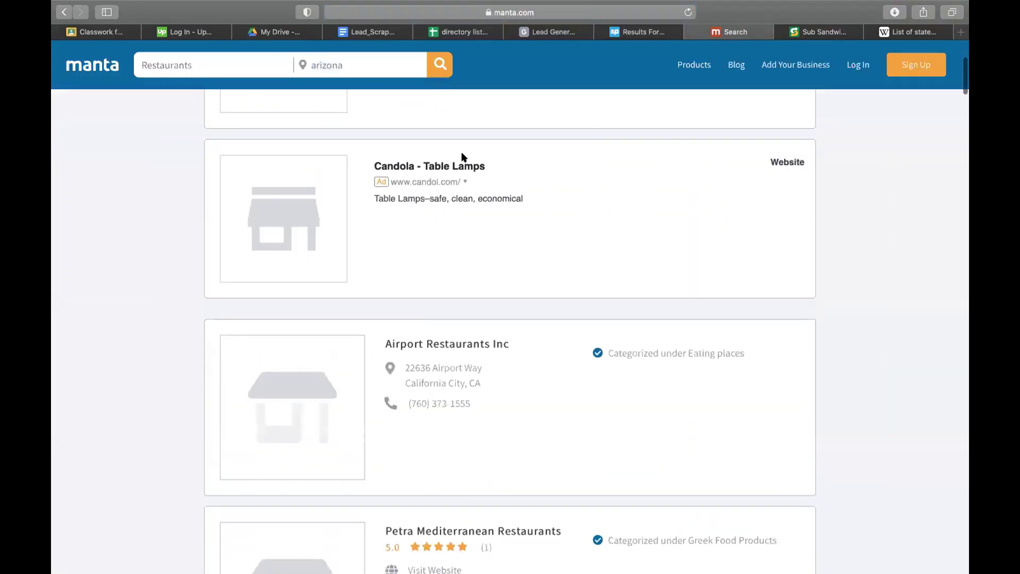
left_click(432, 183)
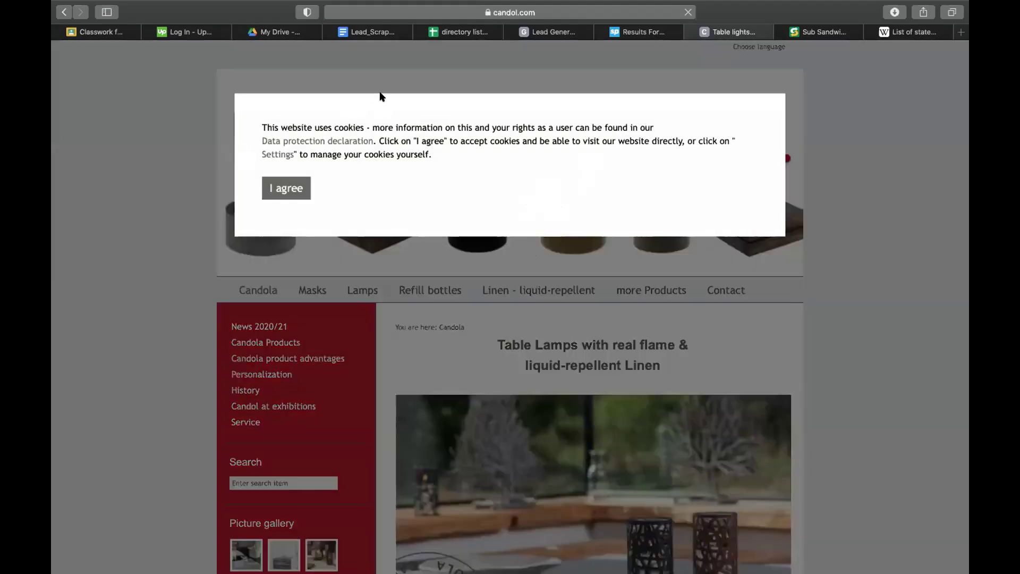
left_click(272, 188)
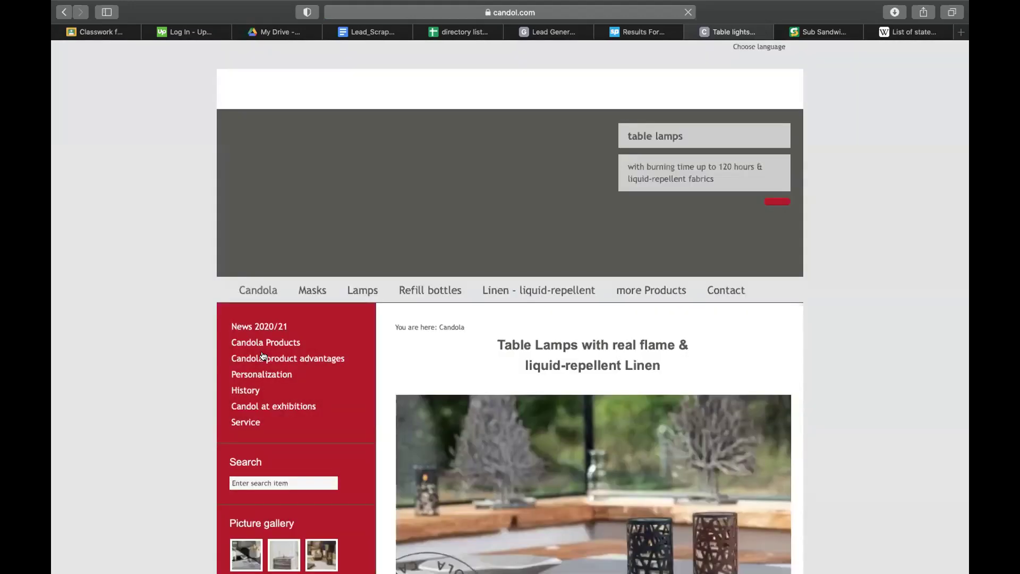
left_click(727, 289)
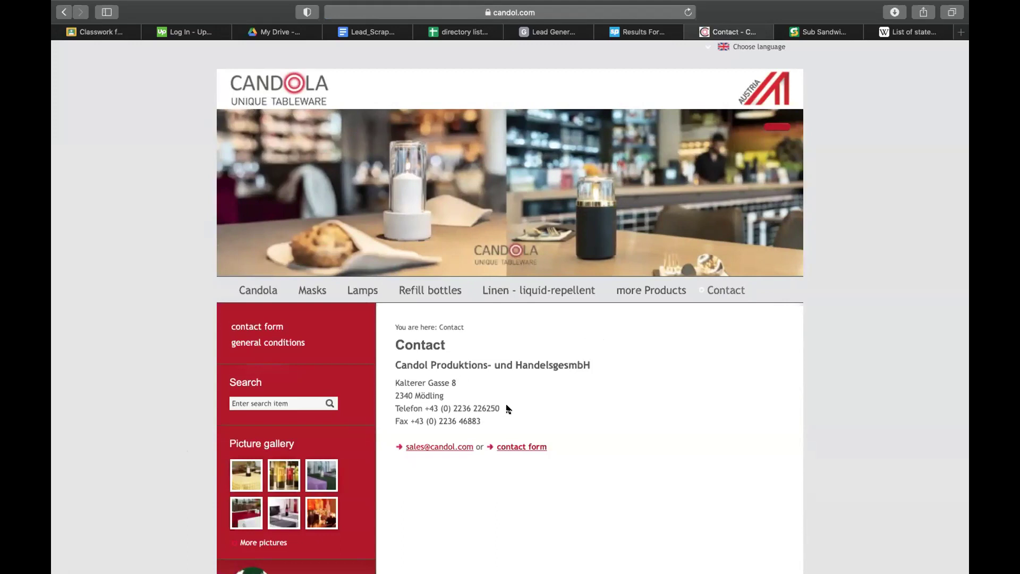
scroll(712, 378, "down", 5)
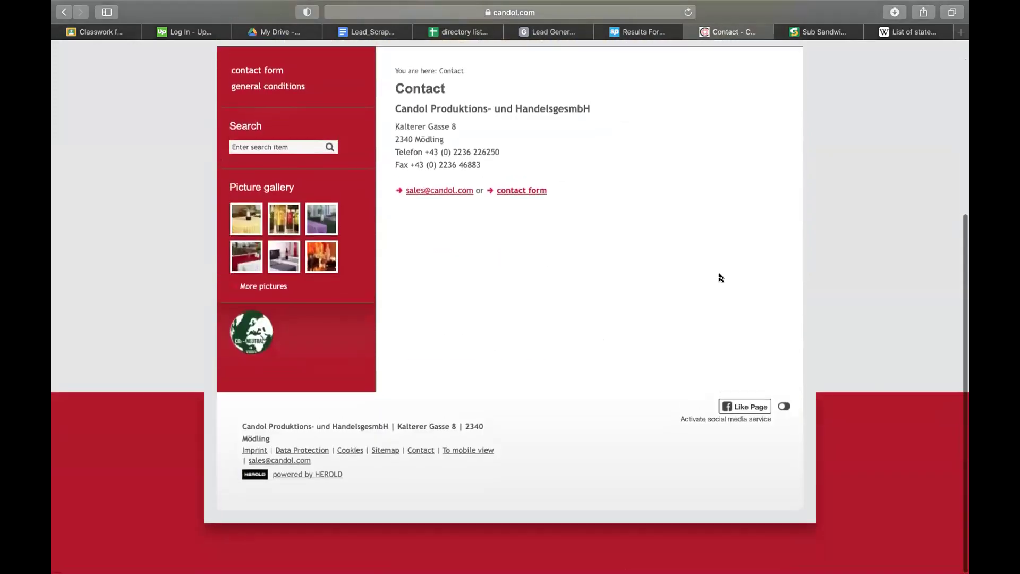
scroll(832, 237, "up", 5)
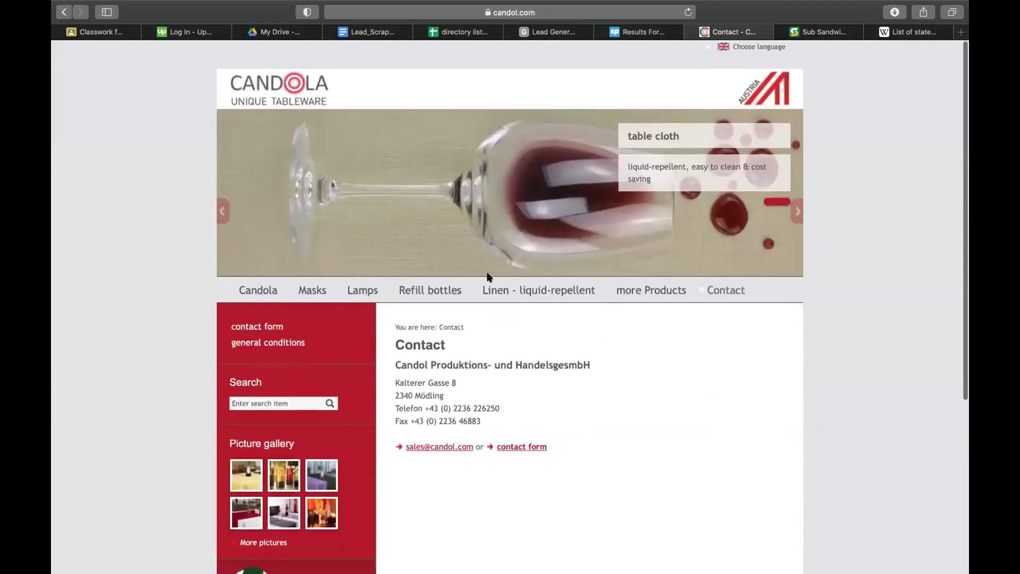
left_click(811, 31)
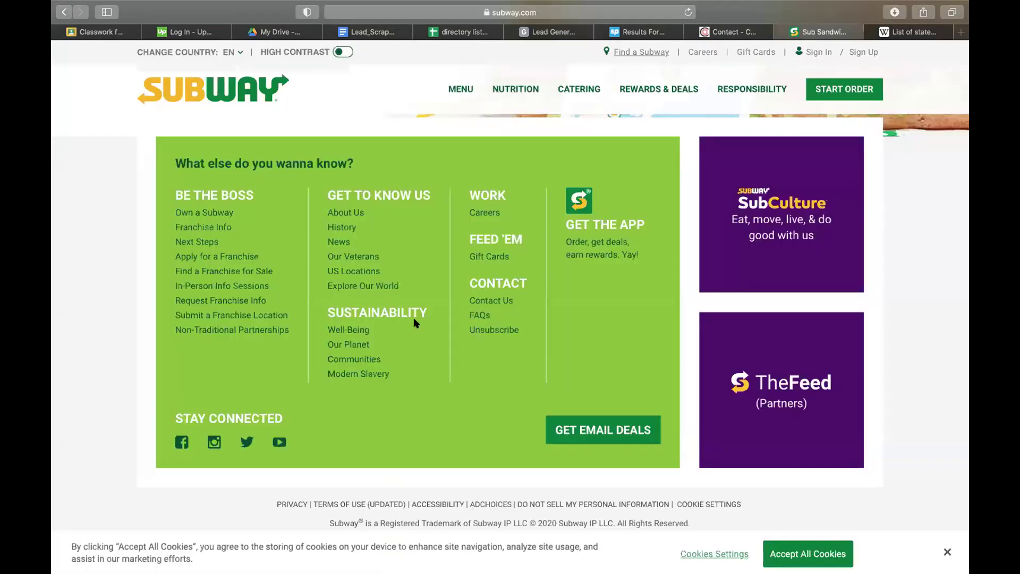
- Close the Candola Contact and Subway tabs and switch to the Vanida Thai page
left_click(639, 33)
left_click(304, 354)
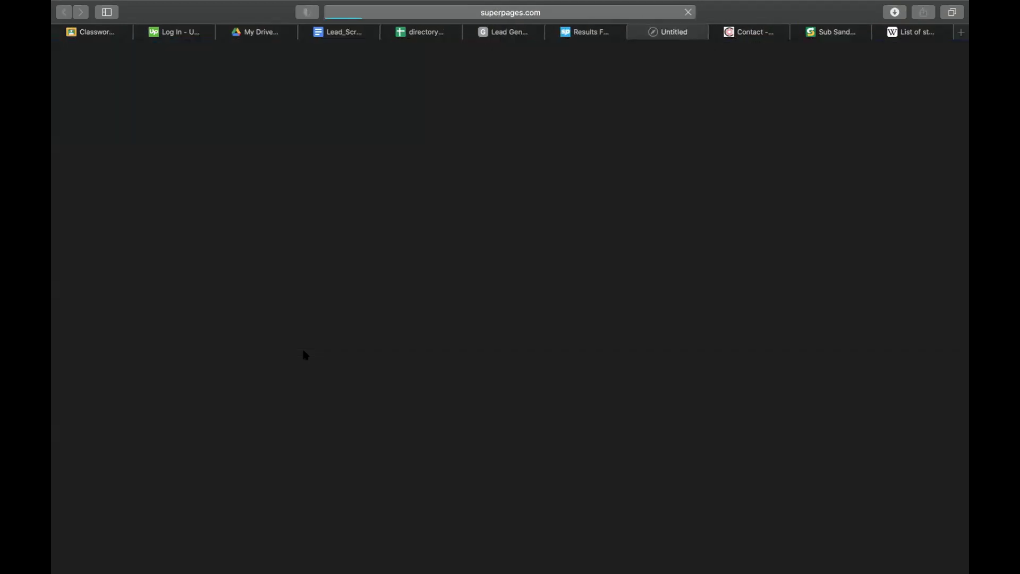
left_click(717, 32)
left_click(718, 33)
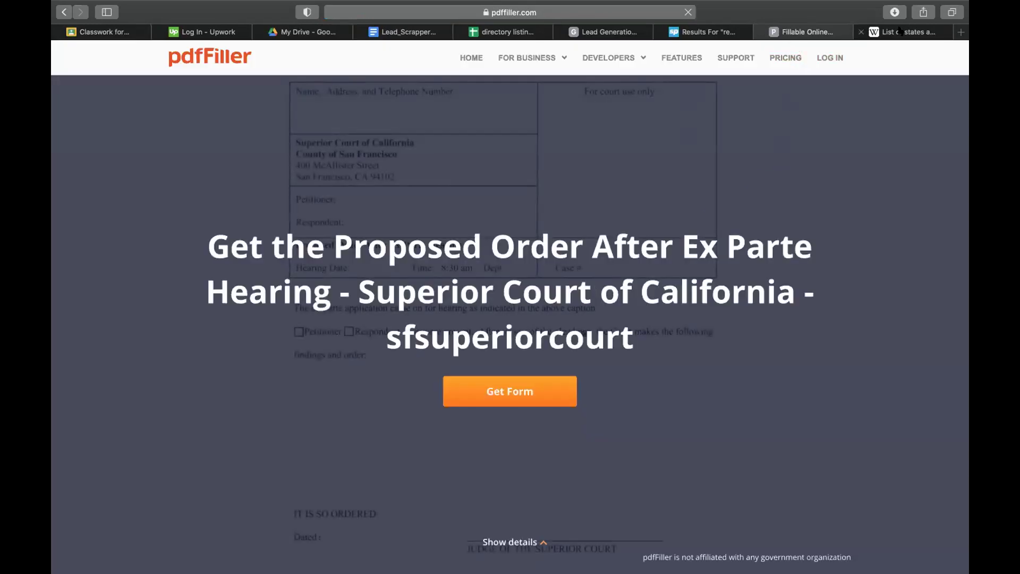
mouse_move(900, 31)
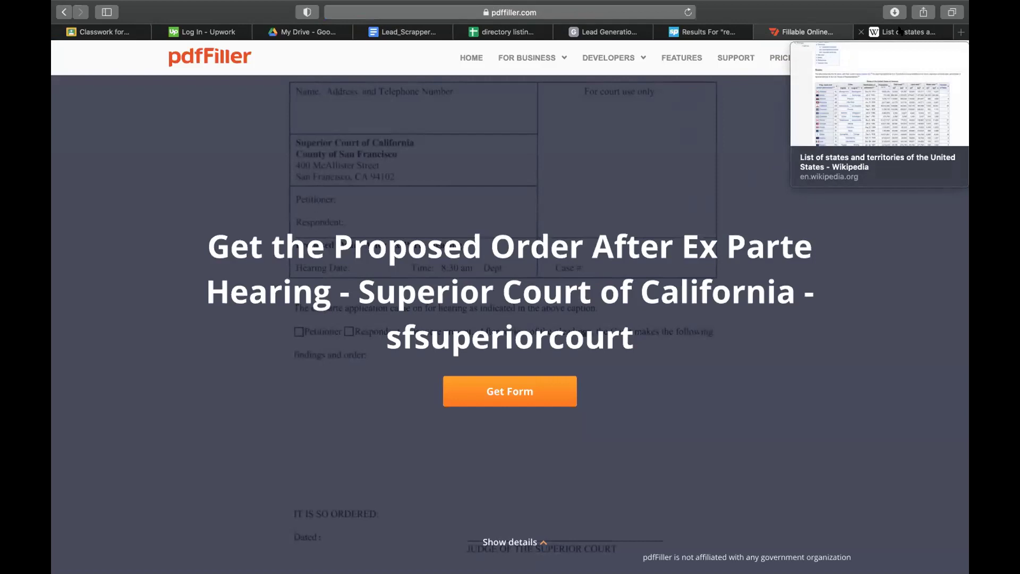
left_click(900, 31)
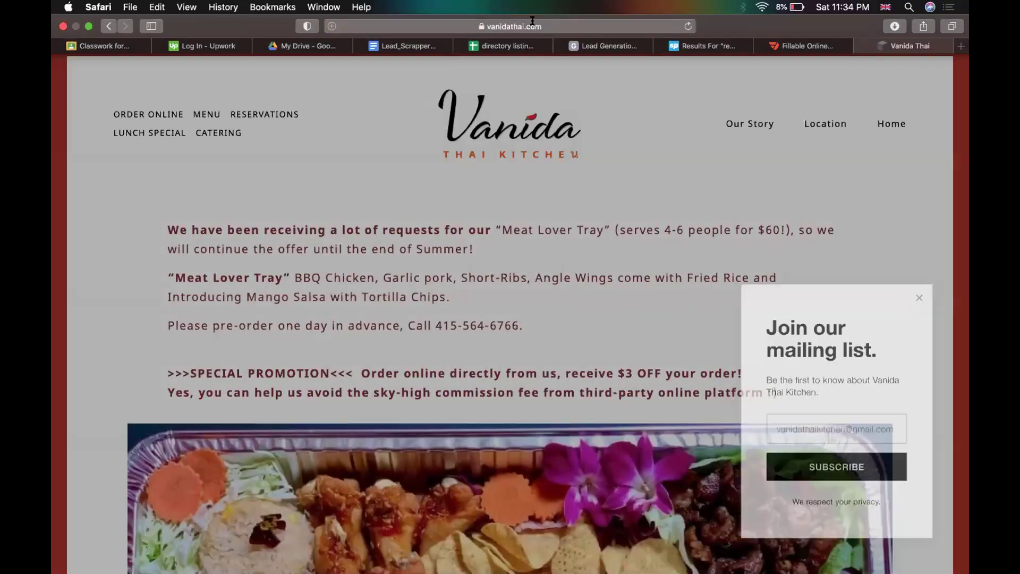
left_click(533, 22)
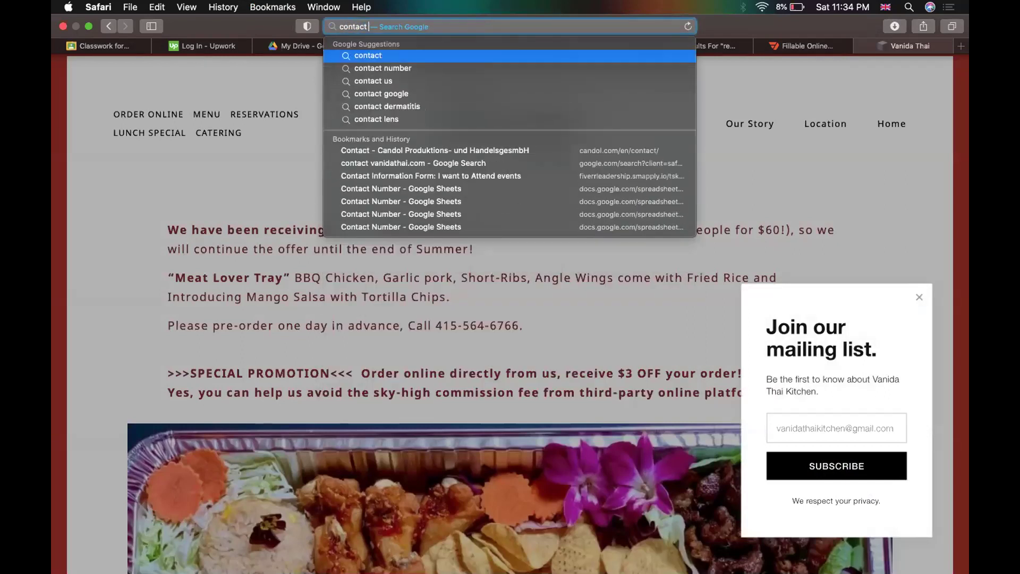
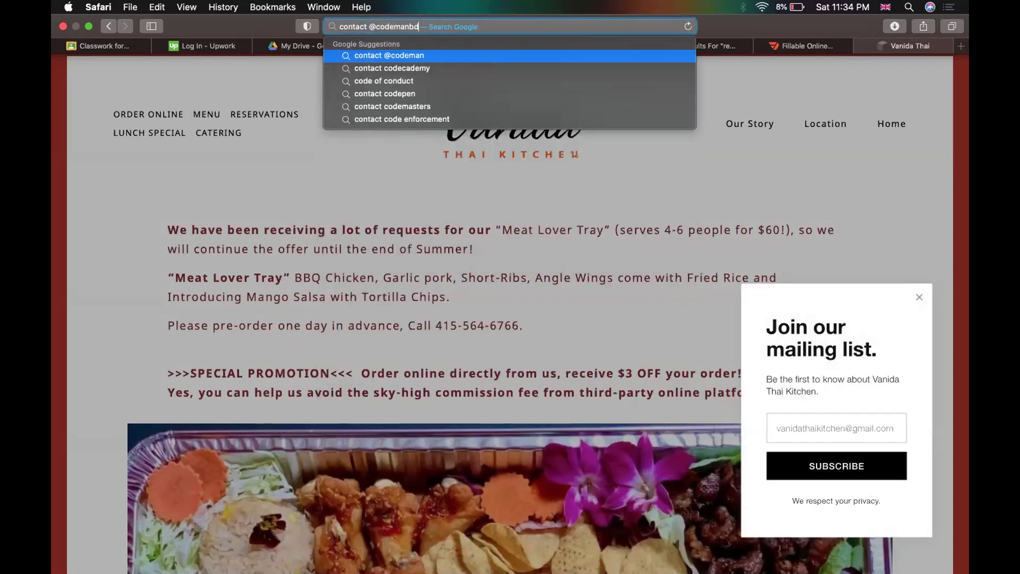
key("Return")
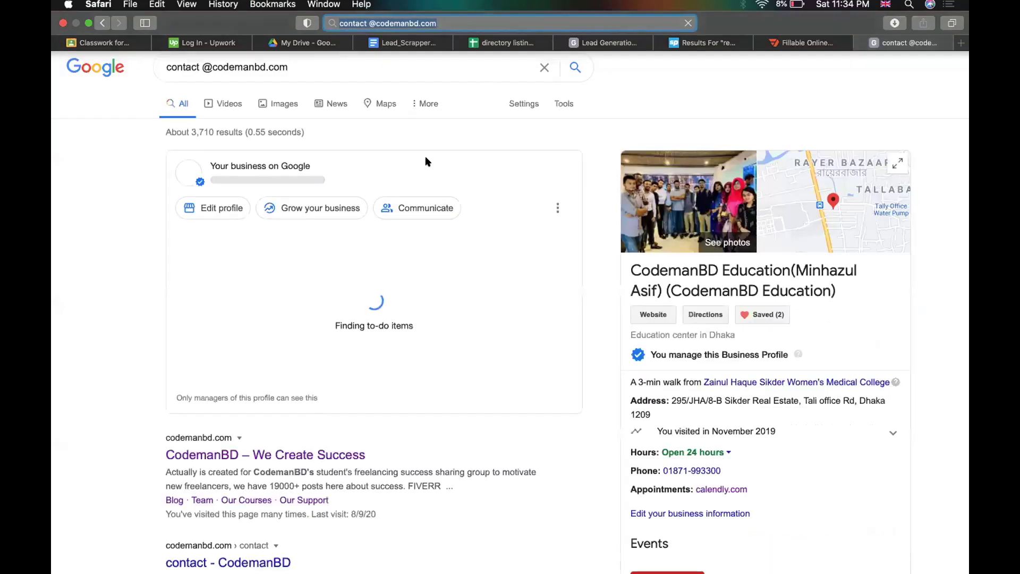
scroll(315, 314, "down", 5)
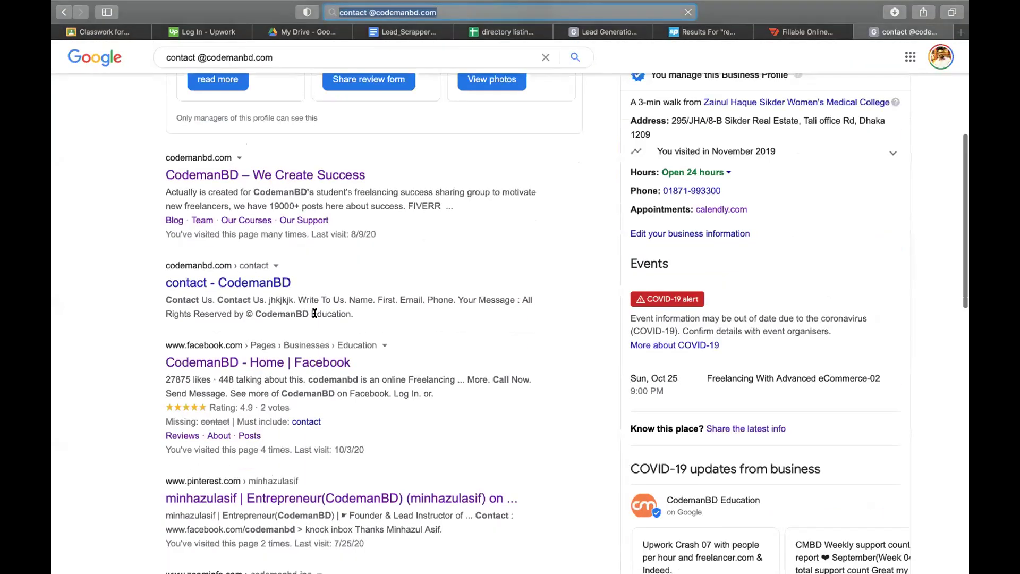
left_click_drag(171, 192, 453, 207)
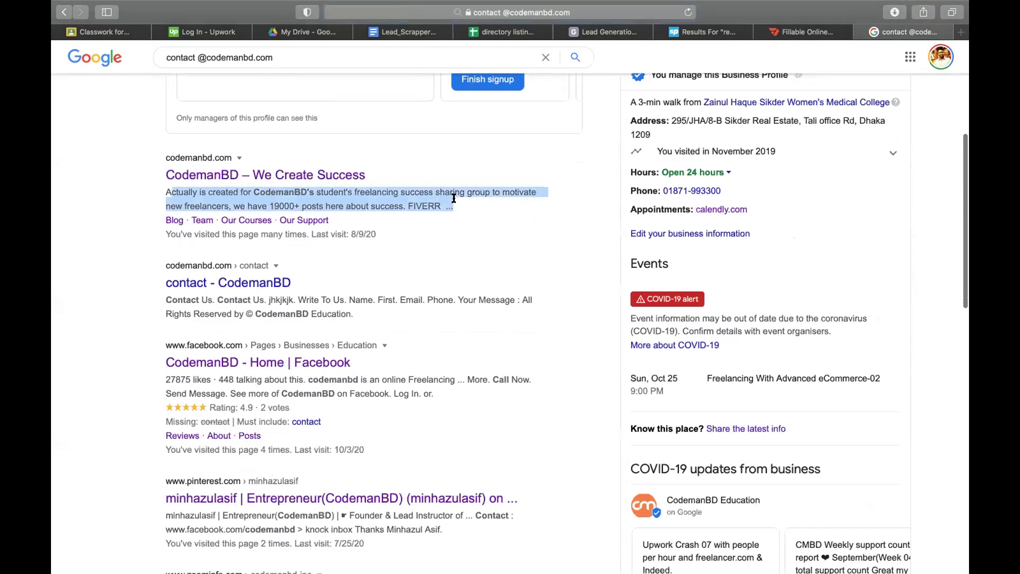
left_click(92, 249)
scroll(92, 250, "up", 5)
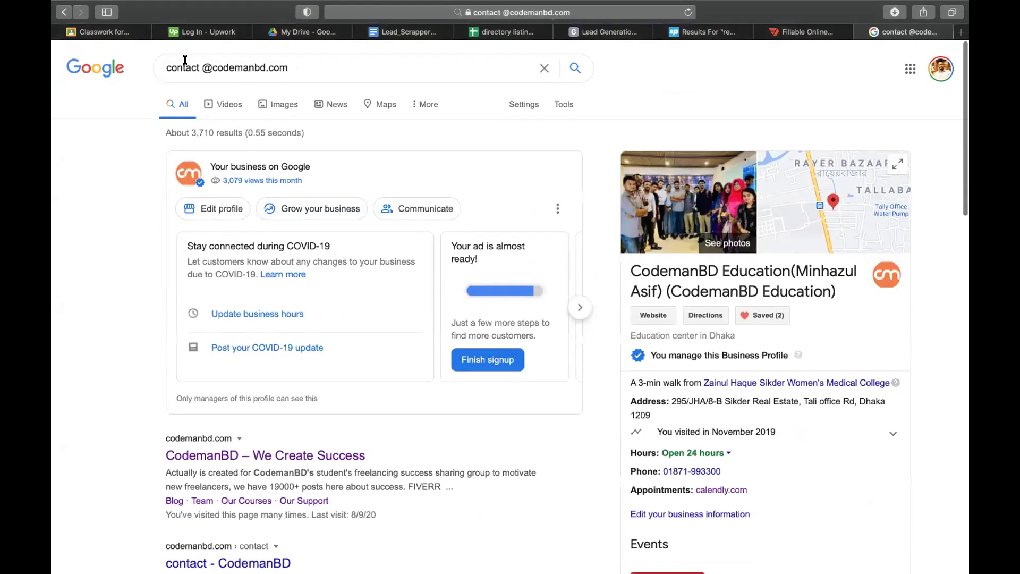
left_click(179, 61)
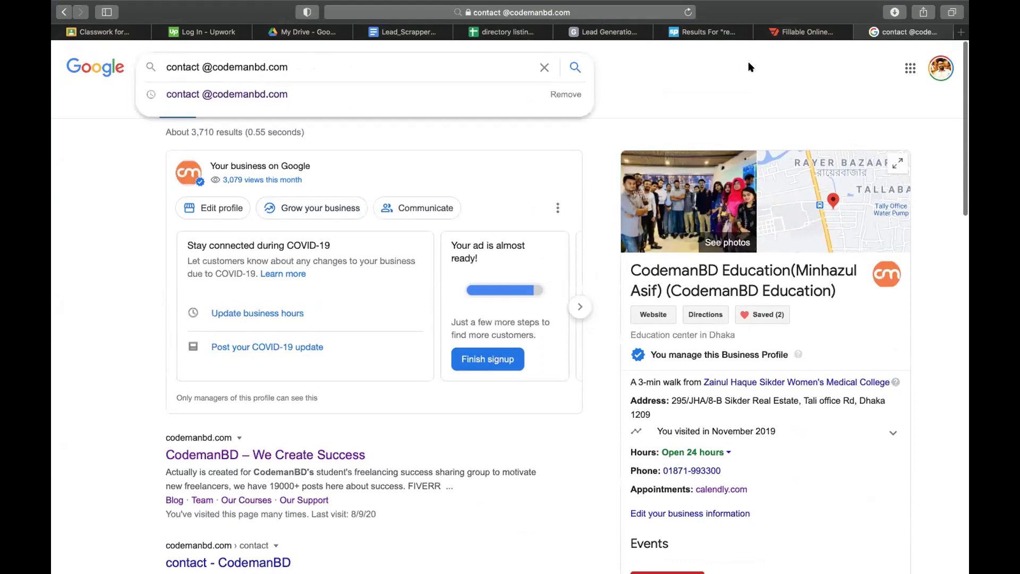
- Close the PDFfiller tab and return to the directory listing assignment spreadsheet
left_click(816, 32)
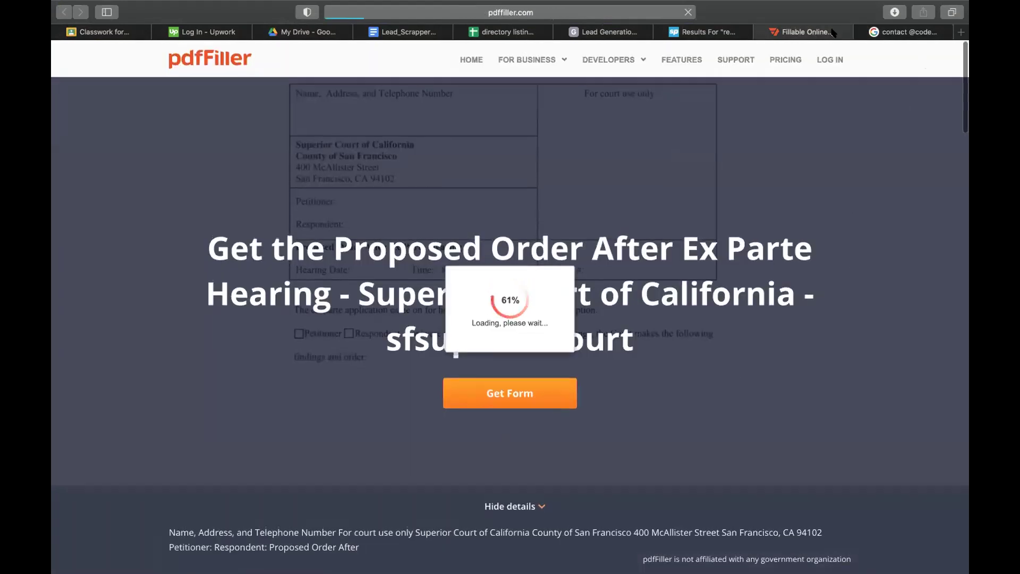
left_click(703, 33)
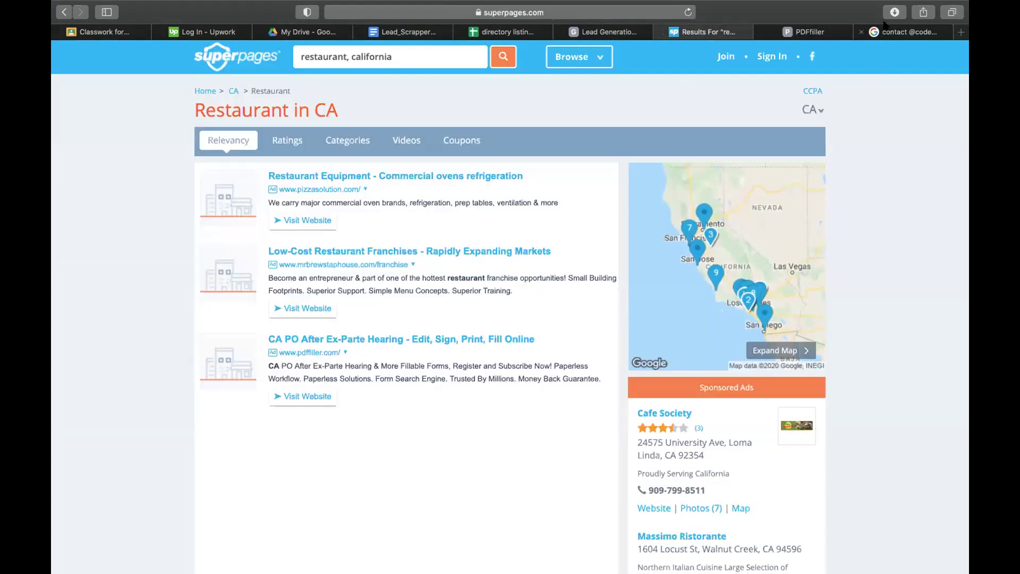
left_click(820, 31)
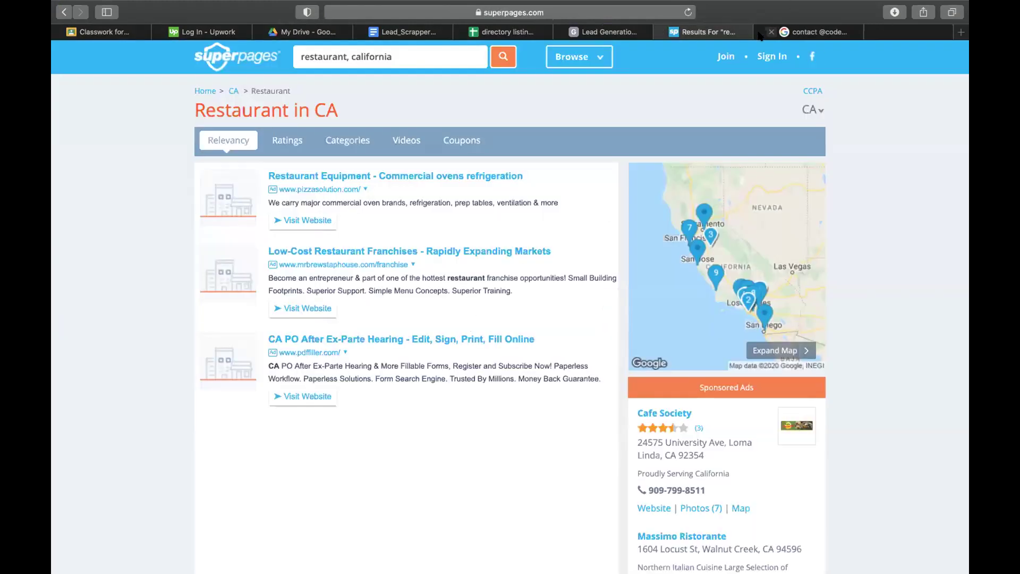
left_click(759, 32)
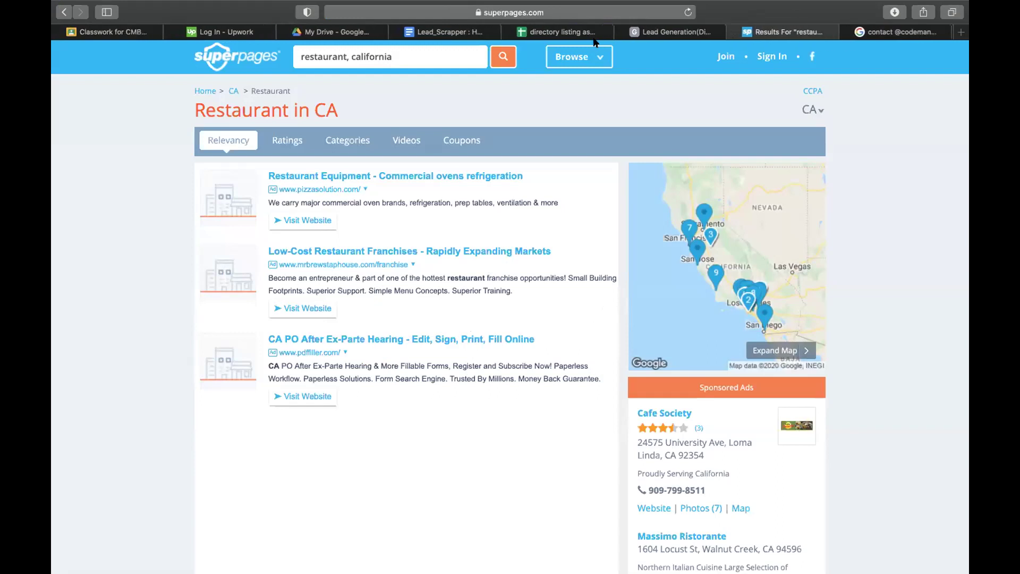
left_click(555, 33)
- Widen the contact name column B on Sheet1
left_click_drag(229, 154, 200, 475)
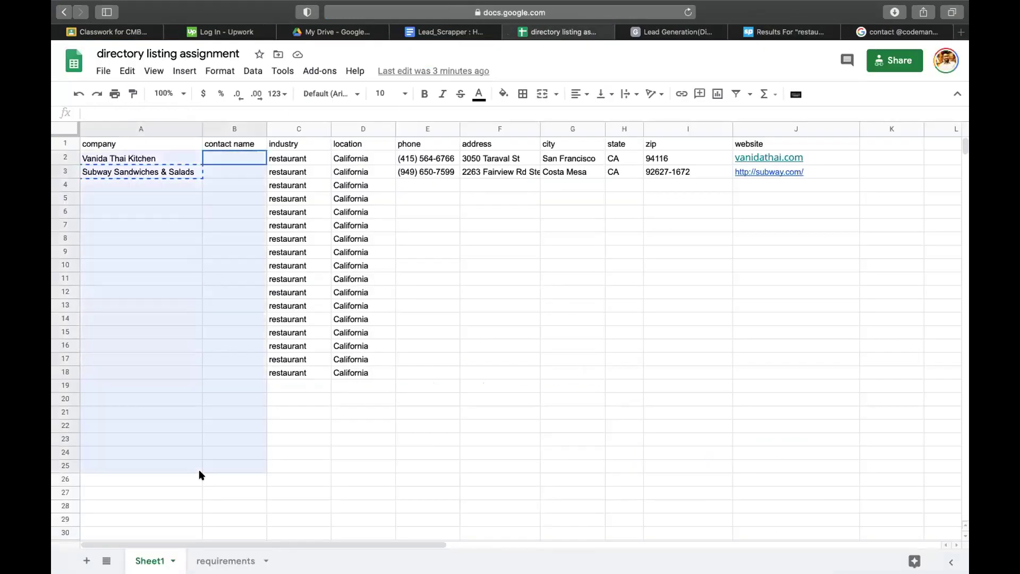
left_click(497, 386)
left_click_drag(263, 129, 304, 129)
left_click_drag(135, 160, 137, 403)
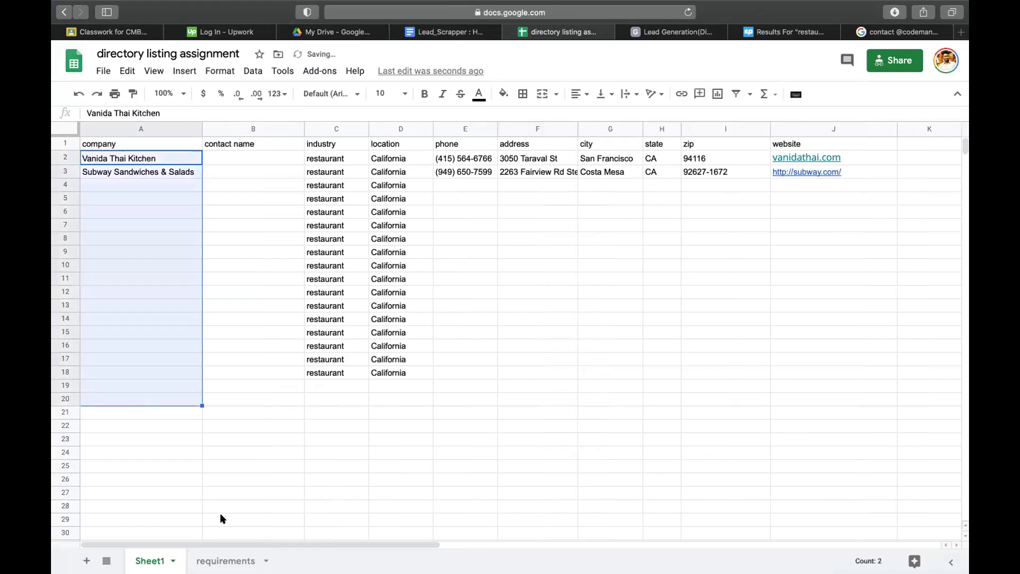
- On the requirements sheet, select the sample list of directory sites I7:I15
left_click(225, 560)
left_click_drag(307, 212, 489, 265)
left_click_drag(320, 231, 419, 232)
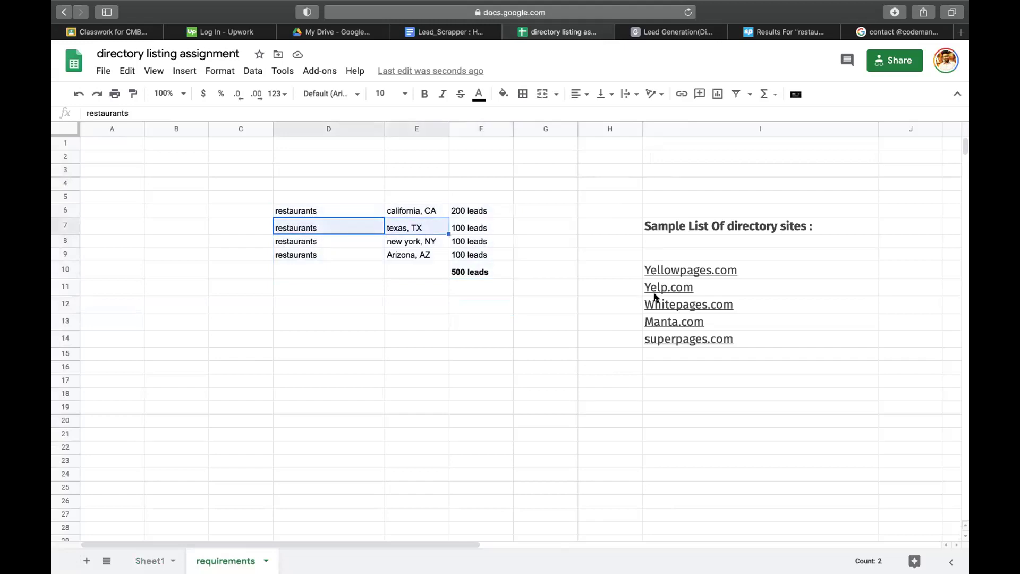
left_click(238, 28)
left_click(109, 33)
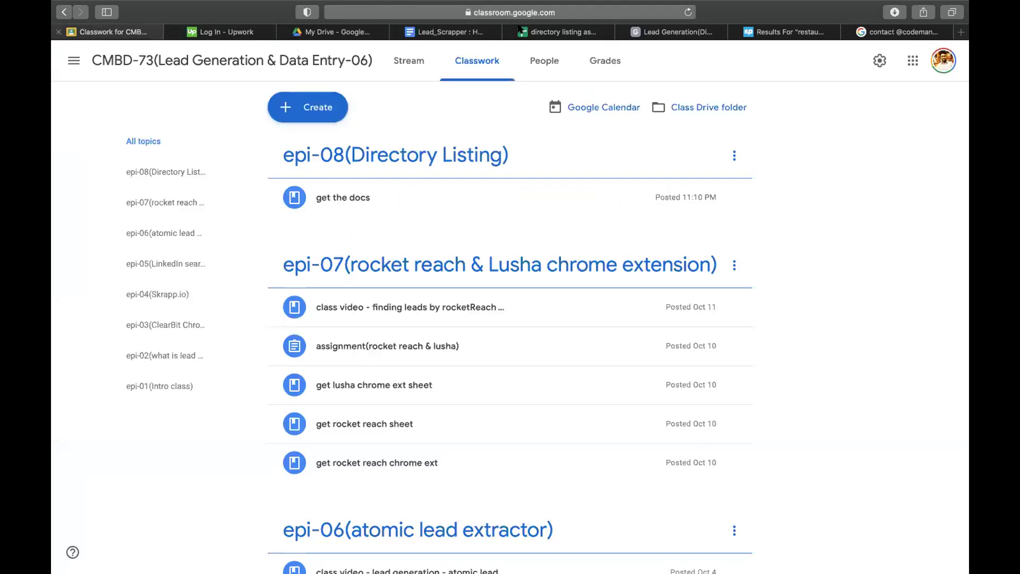
left_click(550, 30)
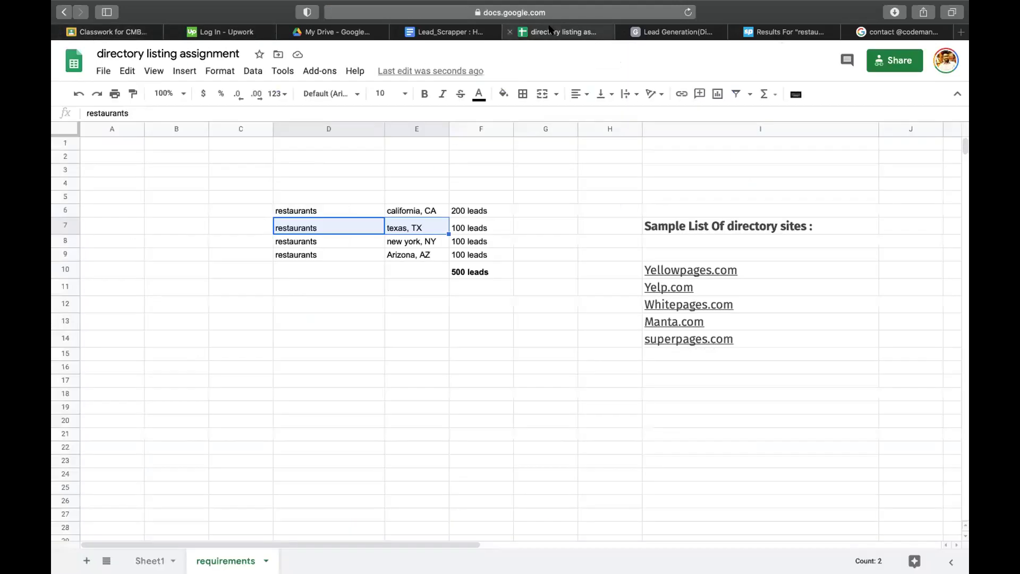
left_click(314, 202)
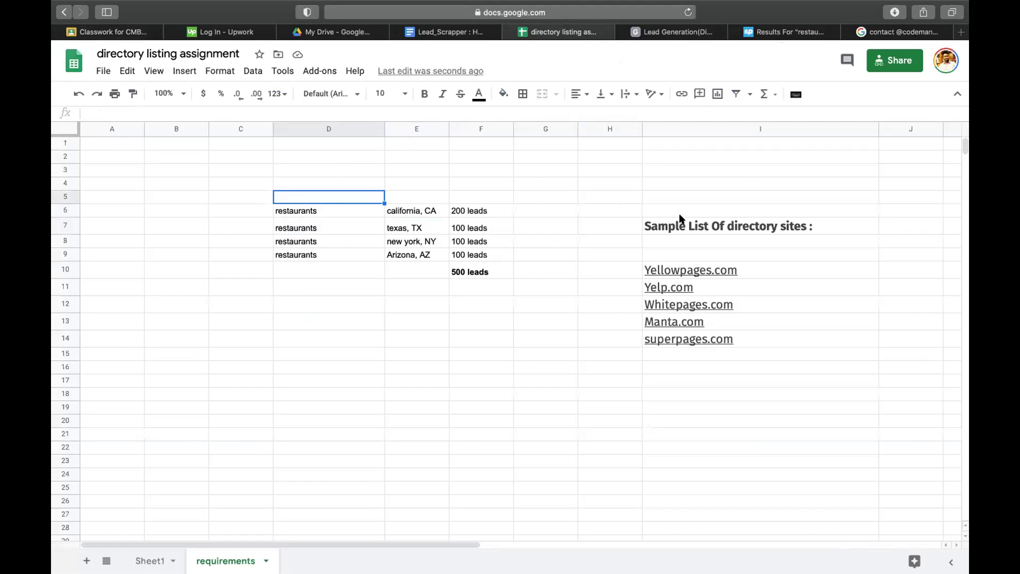
left_click_drag(681, 223, 667, 355)
key("super+c")
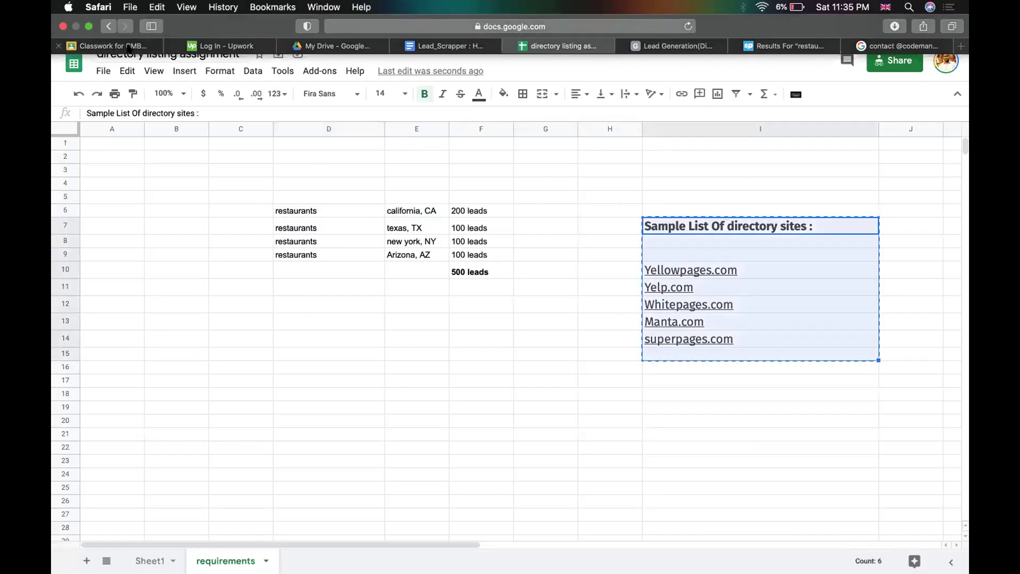
- Create a Classroom assignment 'assignment-directory listing business information' with the pasted site list and an ======== line
left_click(107, 45)
left_click(306, 105)
left_click(323, 150)
type("assi")
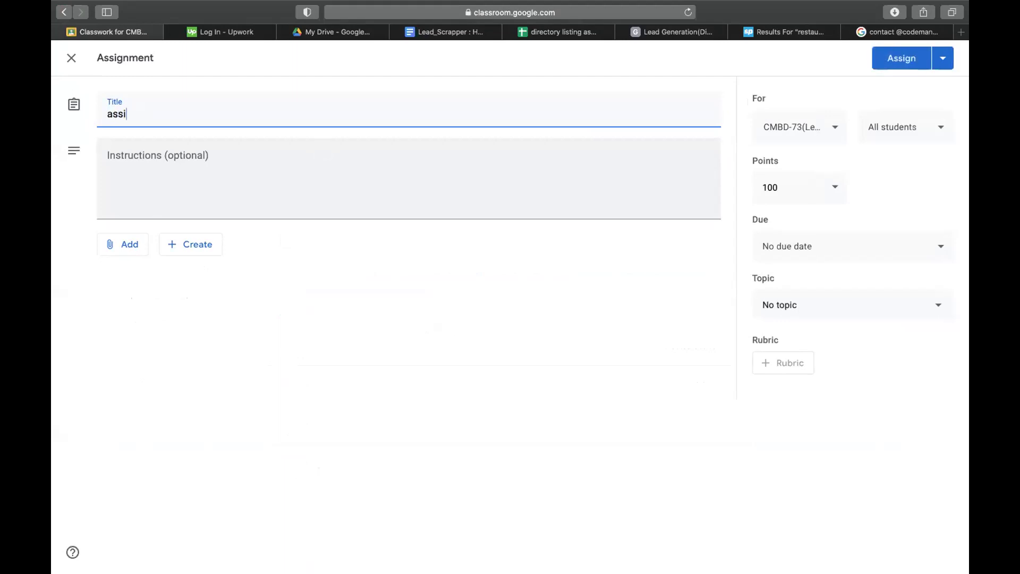
type("gnment-directory listing ")
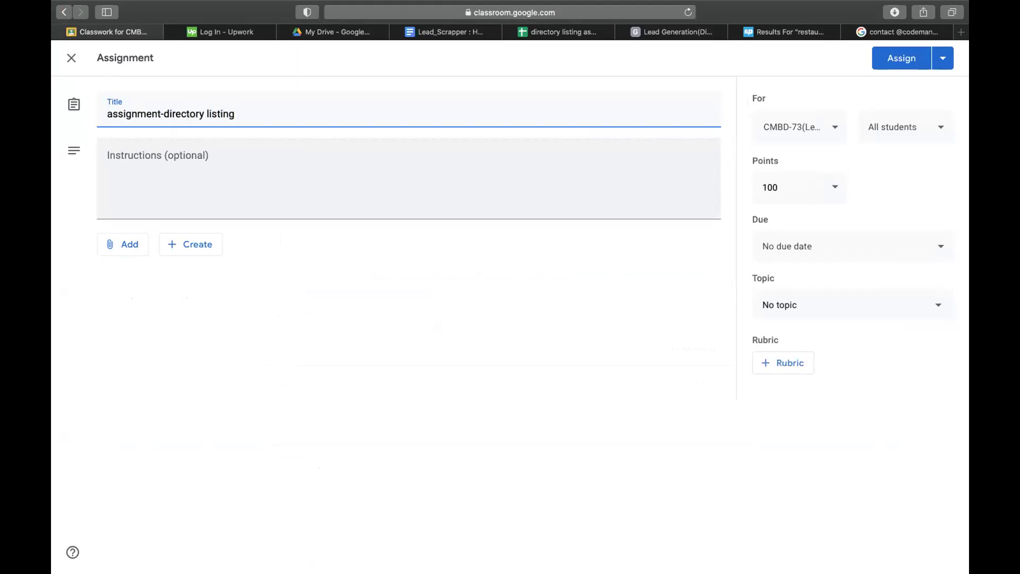
type("business information")
left_click(294, 168)
key("super+v")
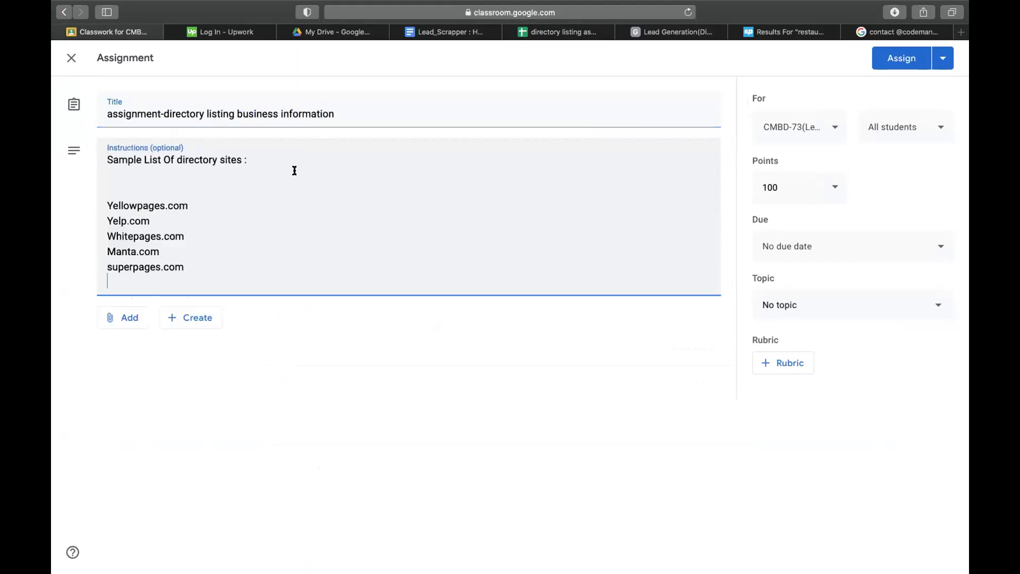
left_click(189, 175)
type("=")
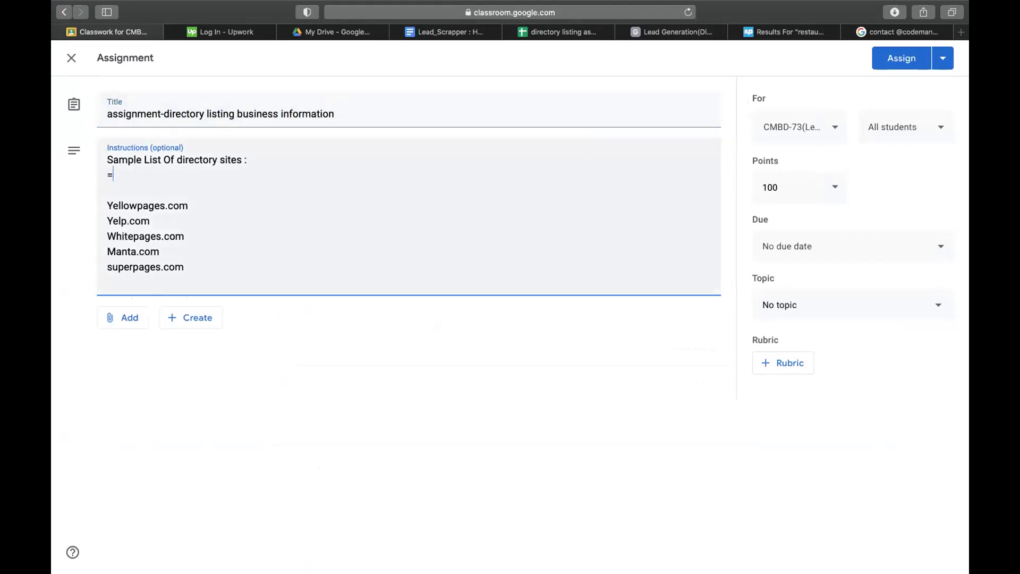
type("=======")
- Copy the lead criteria rows D6:F9 from the spreadsheet for the assignment
left_click(568, 33)
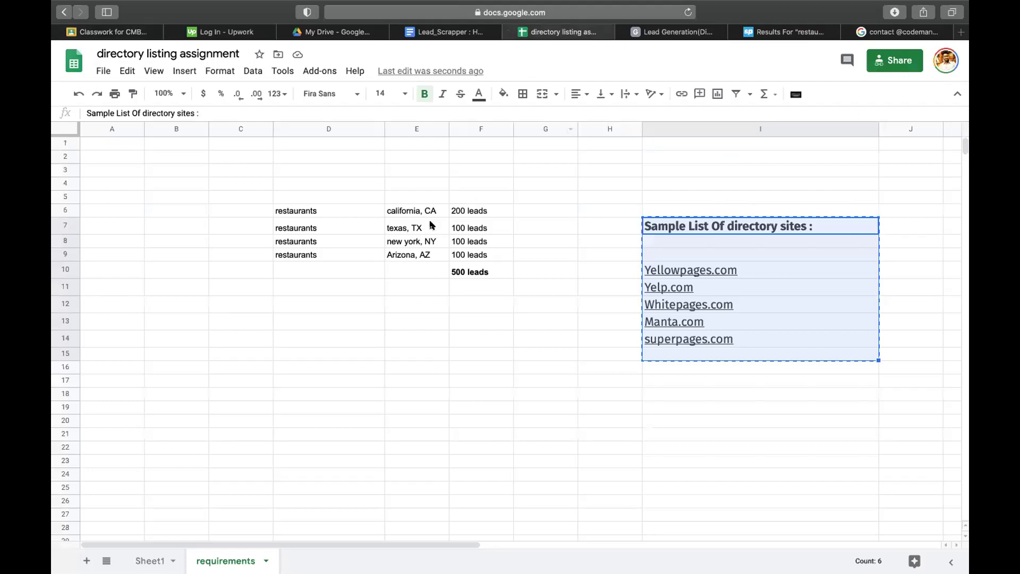
left_click(335, 208)
left_click_drag(388, 214, 474, 254)
key("ctrl+c")
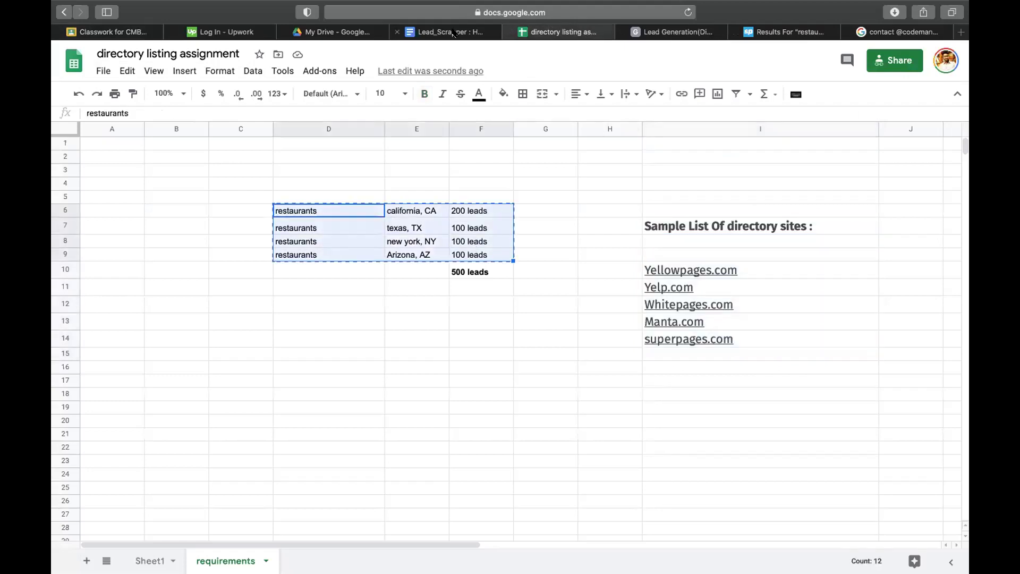
left_click(107, 31)
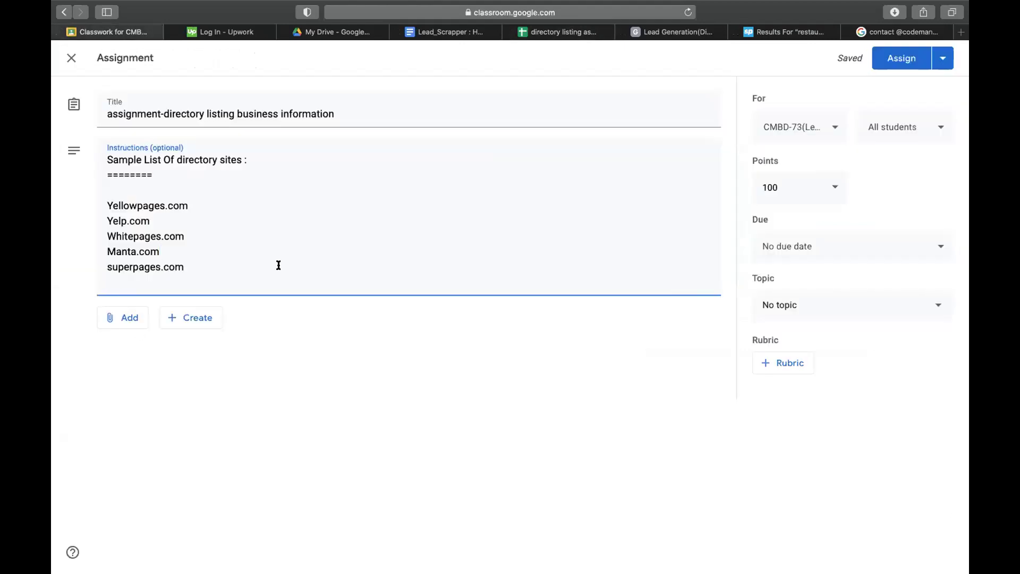
- Add 'take 500 leads from below' and a ==== rule to the instructions, then paste the criteria rows
key("Return")
key("Return")
type("take 500 leda")
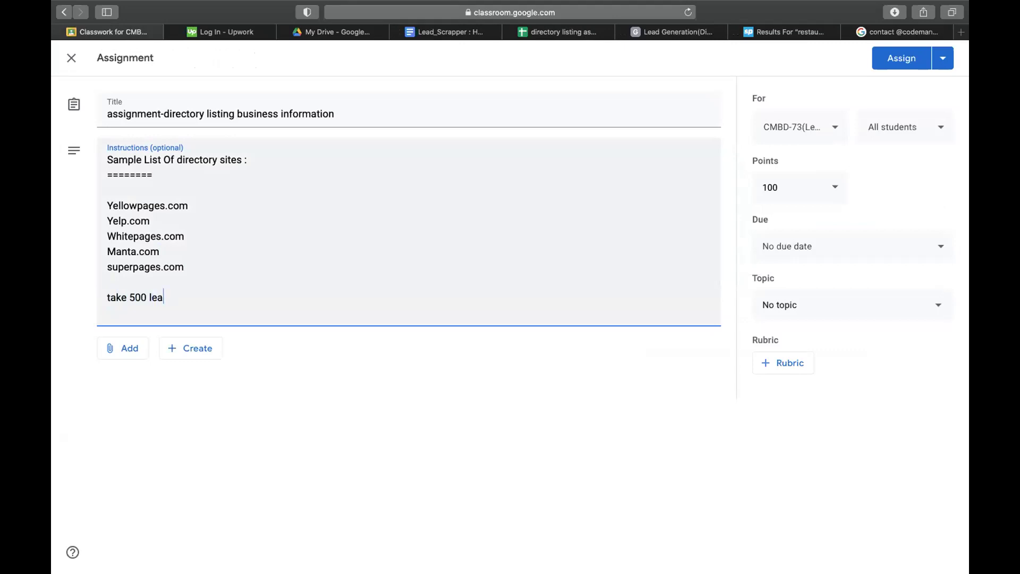
type("s of")
key("BackSpace")
key("BackSpace")
type("from below")
key("Return")
type("==========================")
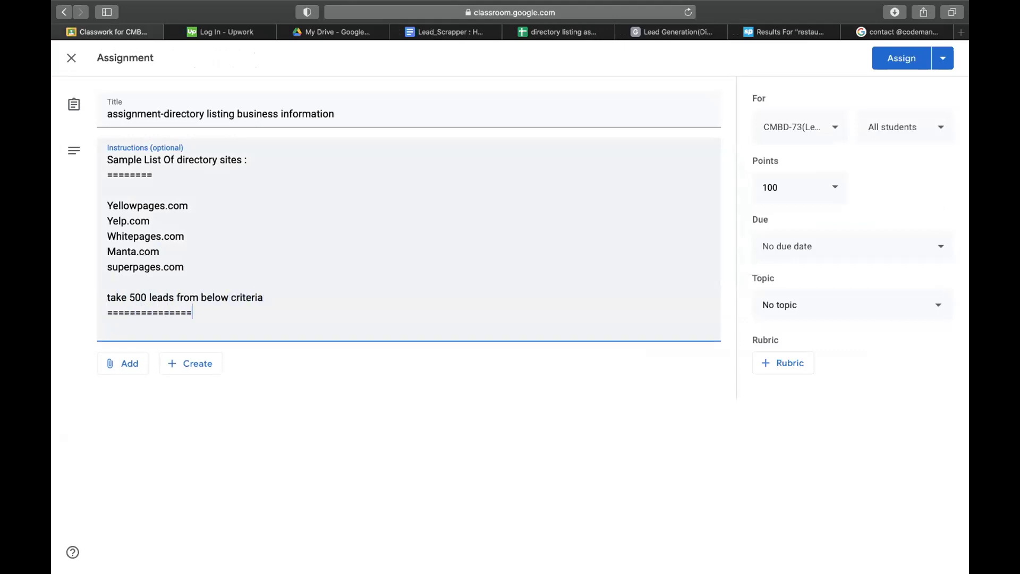
type("===")
key("Return")
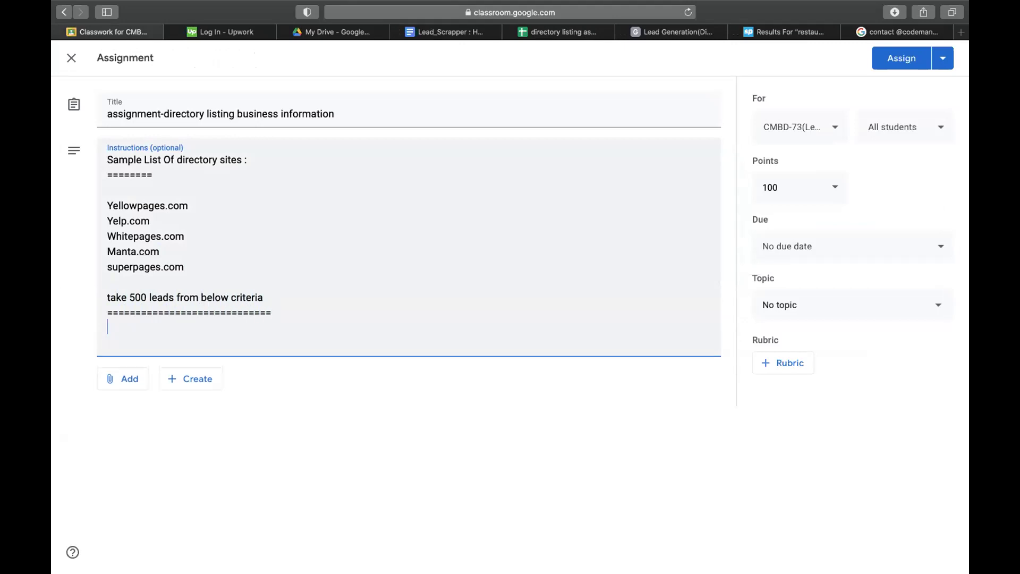
key("super+v")
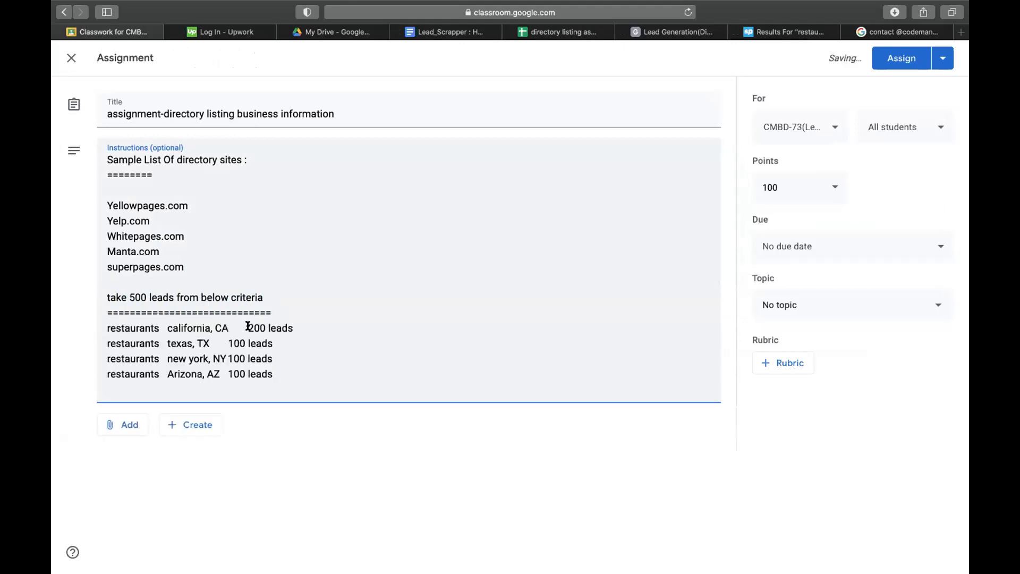
- Tidy the blank lines around the pasted criteria and set the topic to epi-08(Directory Listing)
left_click_drag(249, 326, 310, 327)
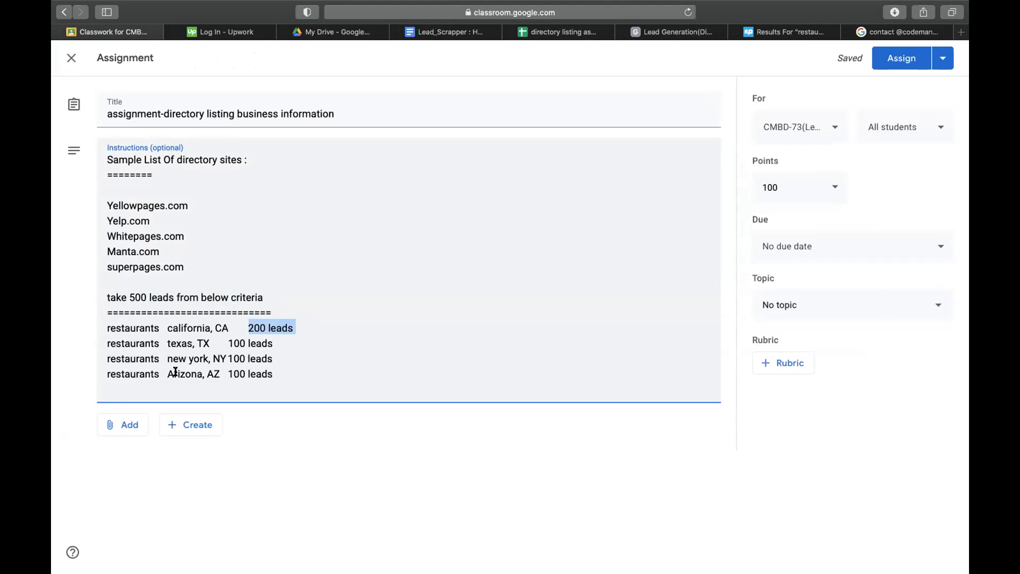
left_click(128, 367)
left_click_drag(168, 373, 216, 367)
left_click_drag(152, 286, 121, 189)
left_click(122, 188)
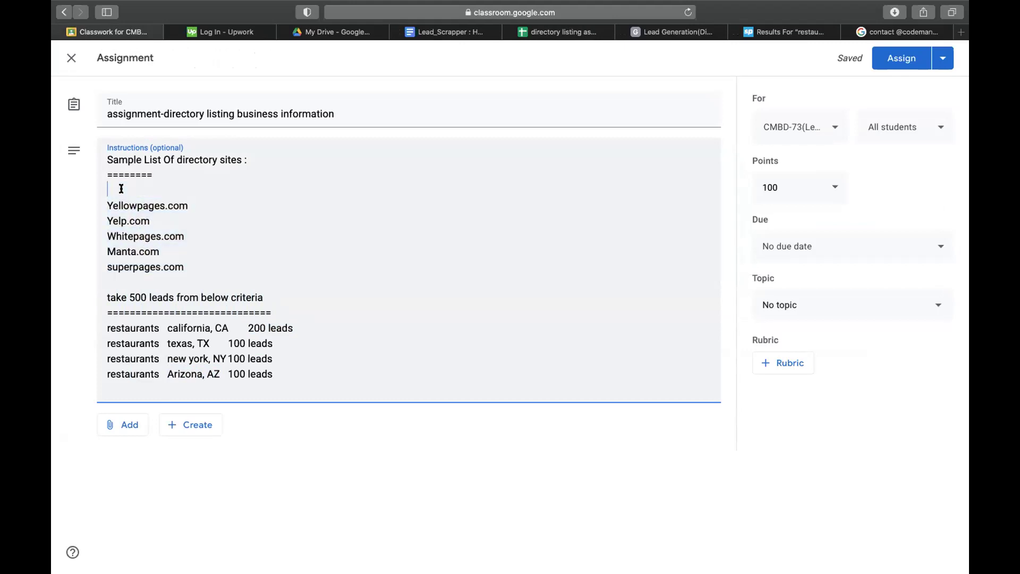
key("BackSpace")
left_click(227, 265)
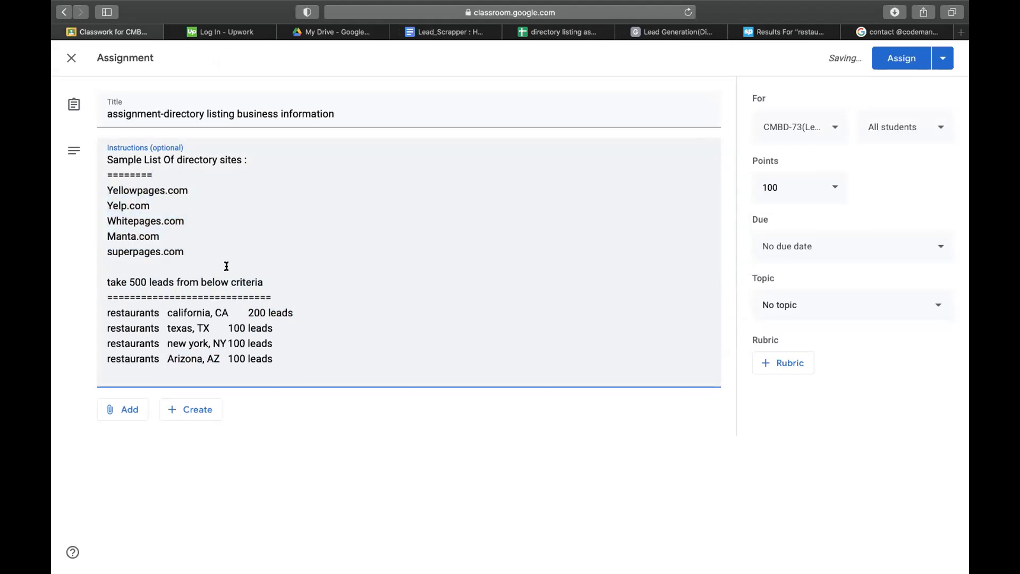
key("Return")
left_click(811, 309)
left_click(845, 539)
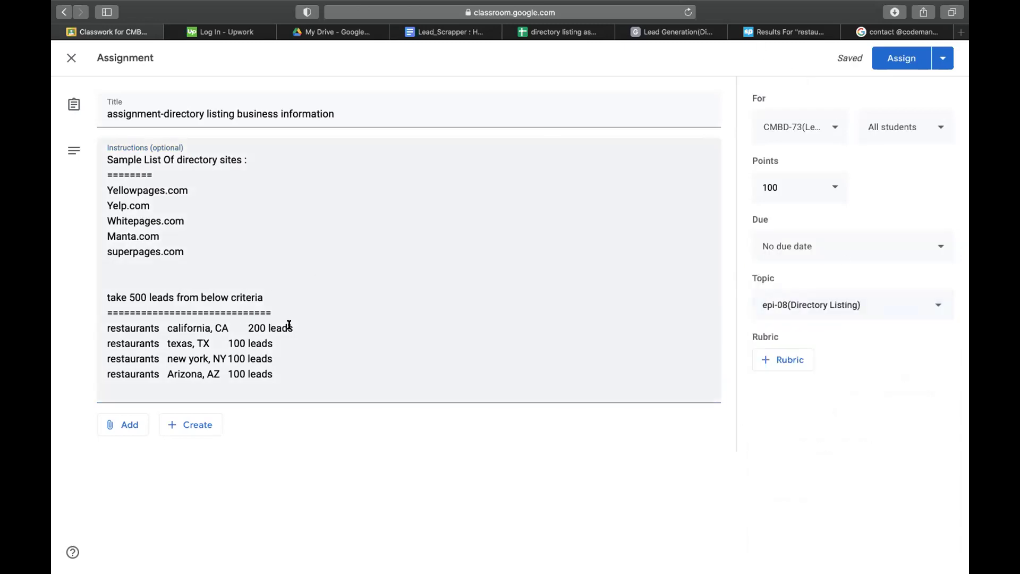
left_click(547, 34)
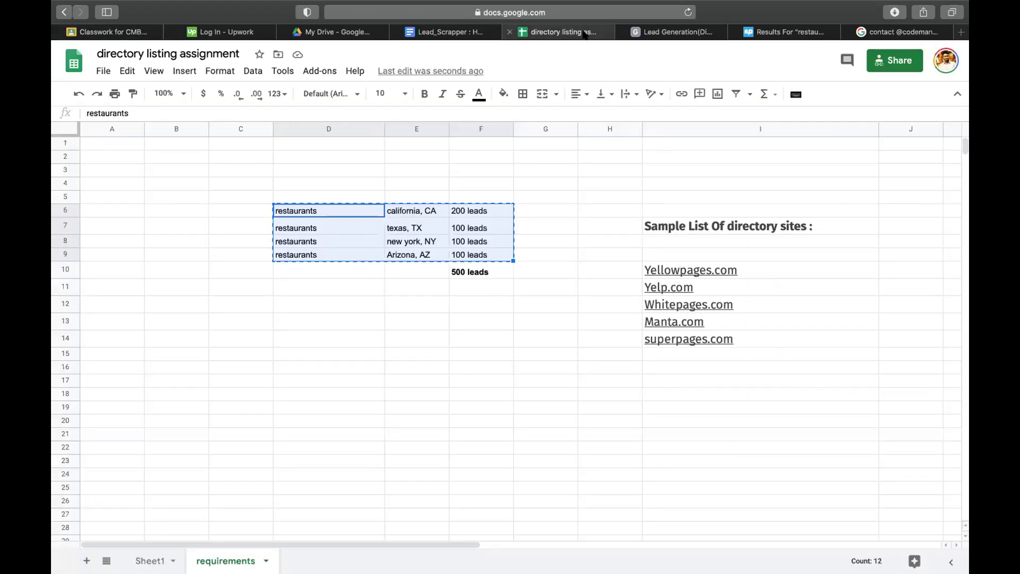
left_click(610, 13)
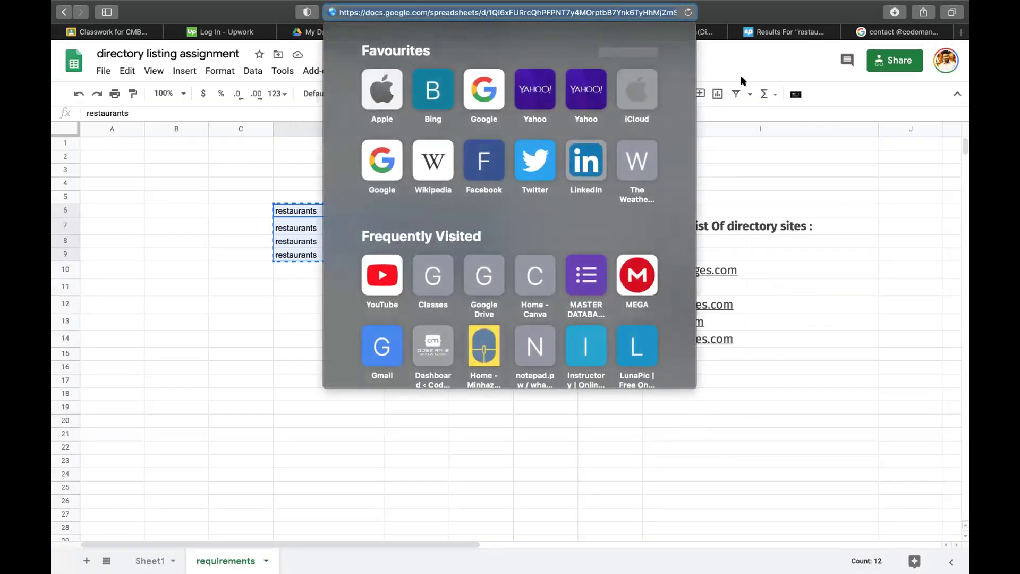
left_click(760, 32)
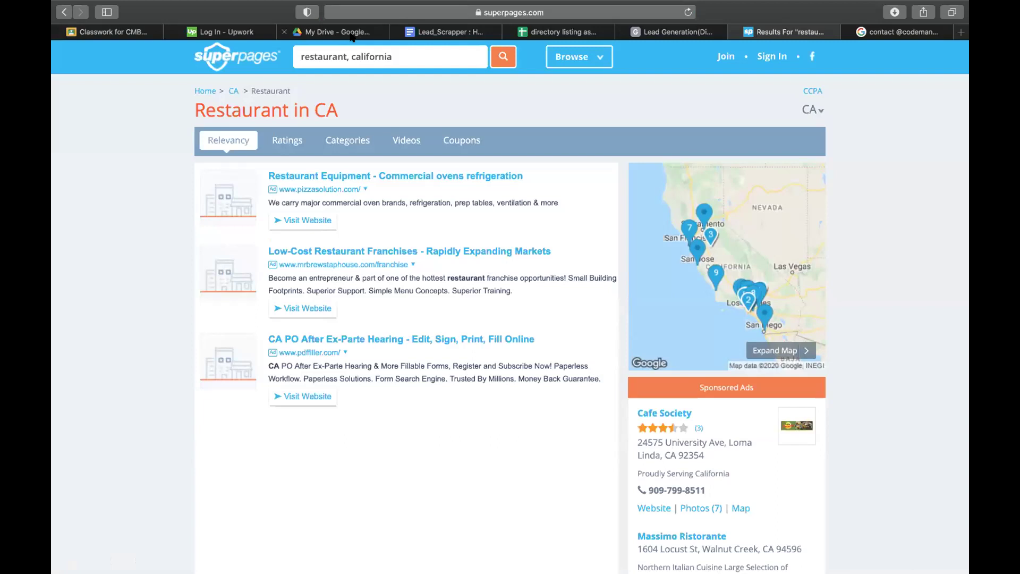
left_click(352, 33)
left_click(585, 35)
left_click(684, 31)
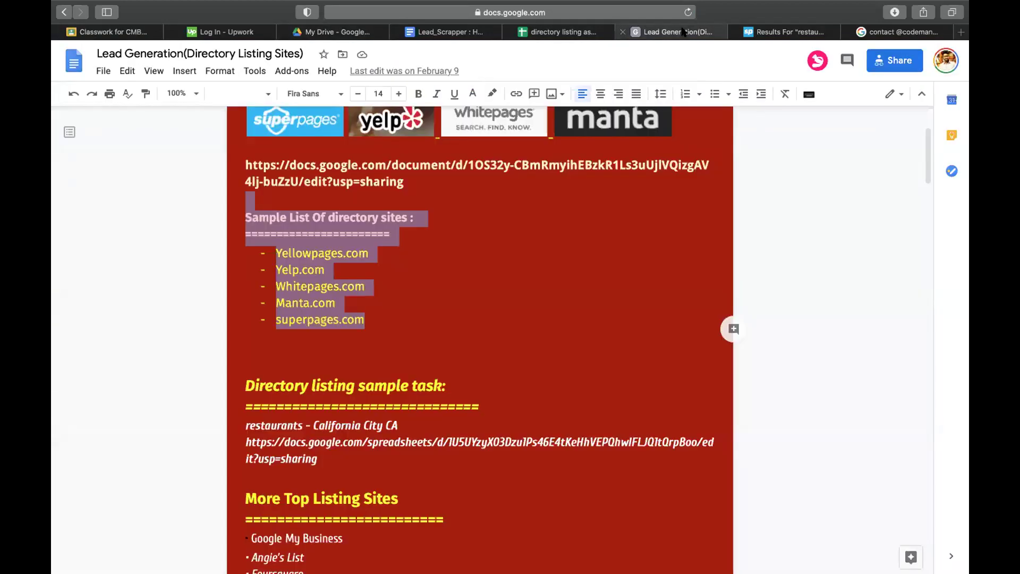
left_click(597, 32)
left_click(284, 318)
type("contact @domain.com")
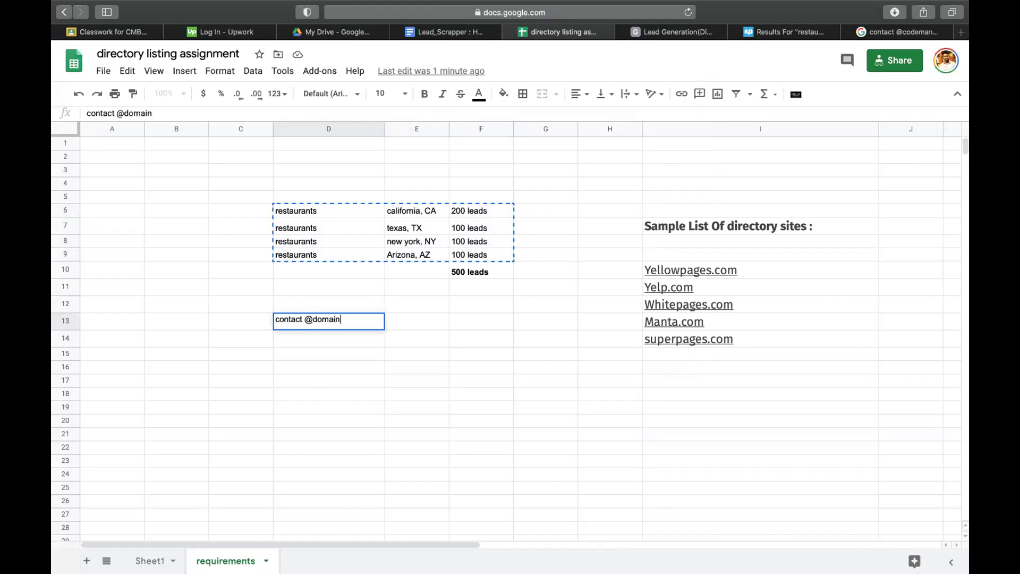
- Label C13 'for contact finding' and make columns C and D equally wide
left_click(253, 324)
type("for contact finding")
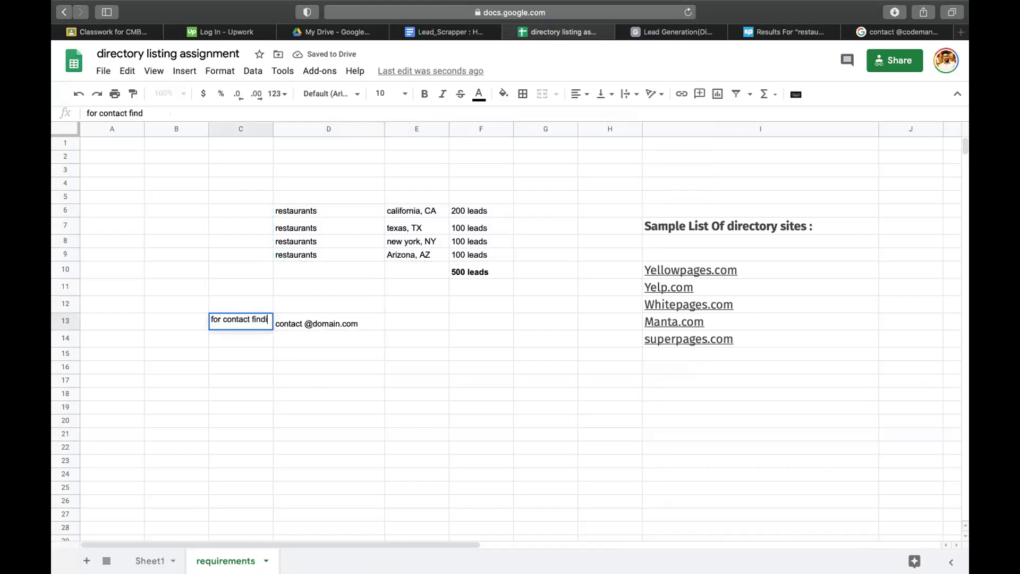
left_click(331, 353)
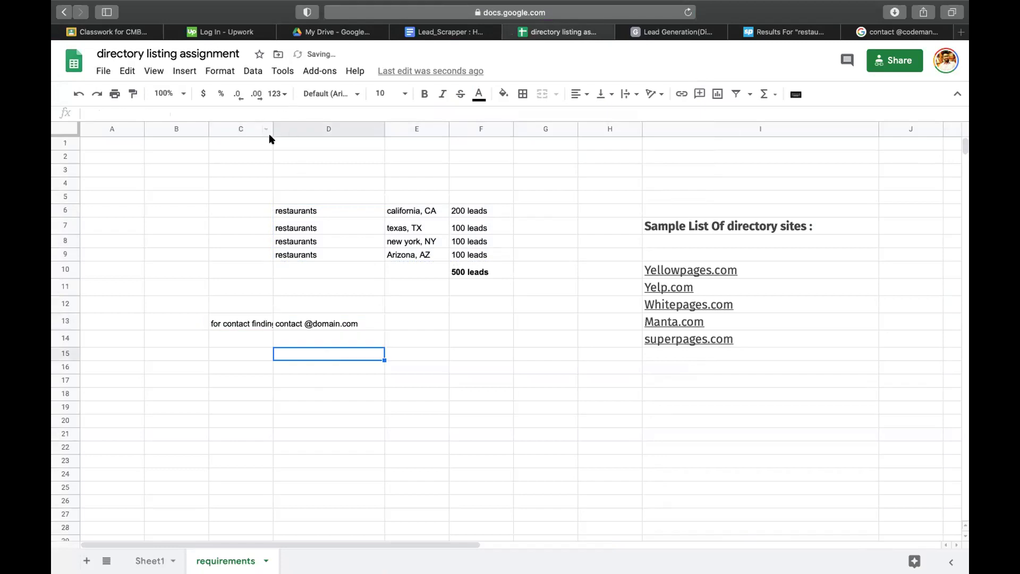
left_click(270, 133)
left_click_drag(270, 133, 378, 130)
left_click_drag(273, 129, 291, 129)
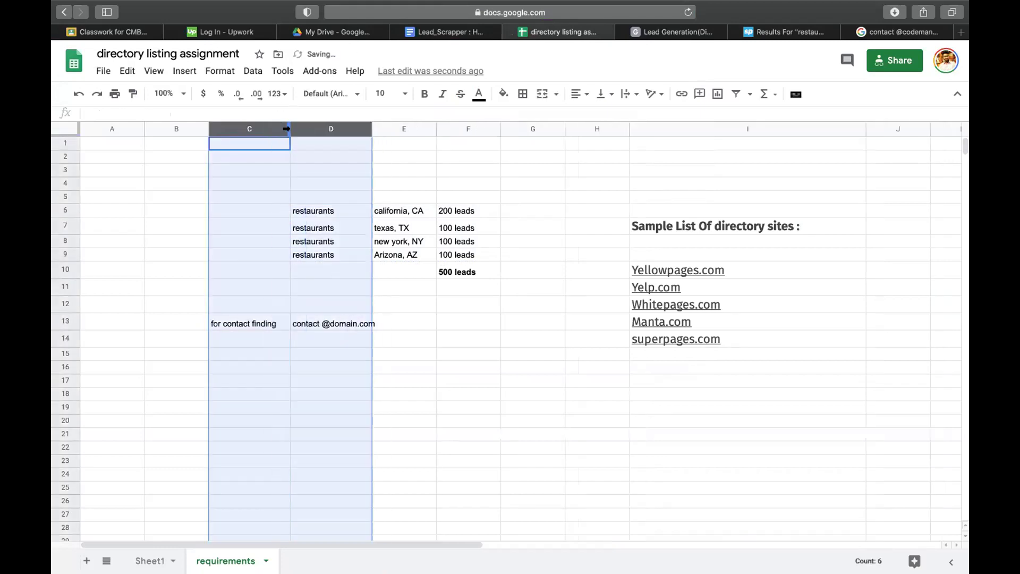
left_click(182, 272)
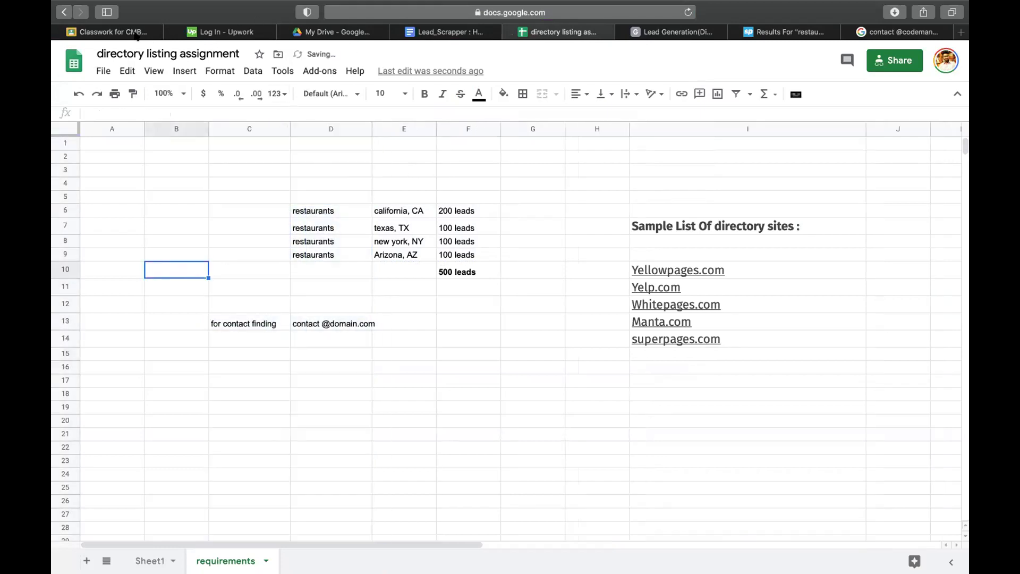
left_click(114, 32)
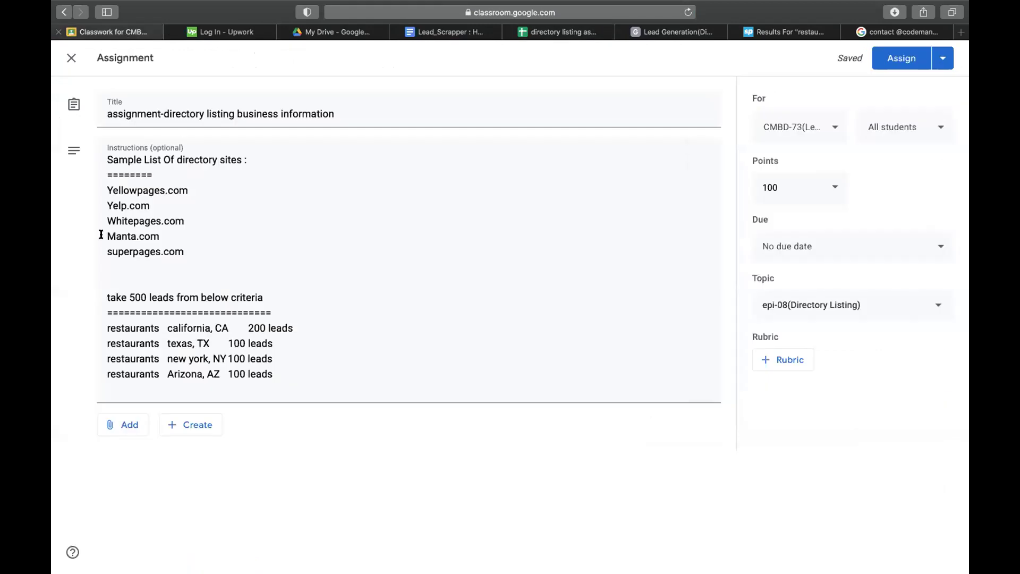
- Attach the directory listing sheet's URL as a link and assign the assignment
left_click(136, 425)
left_click(134, 470)
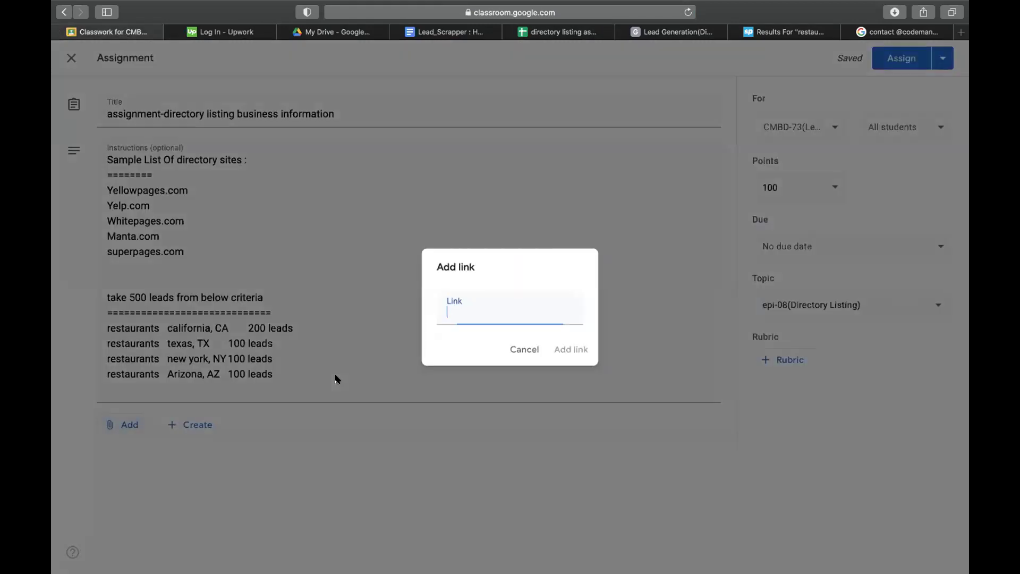
key("super+v")
key("Return")
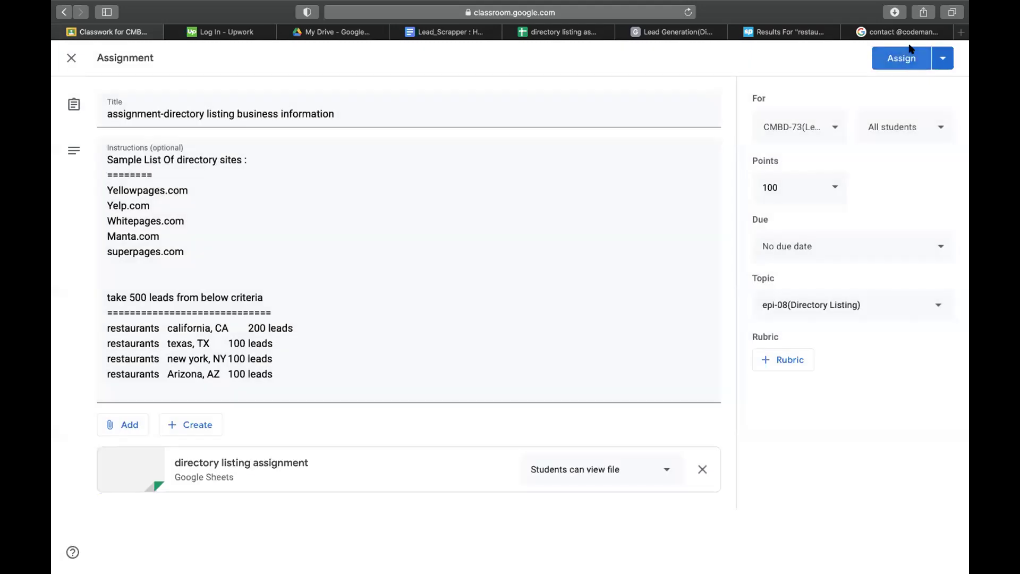
left_click(901, 57)
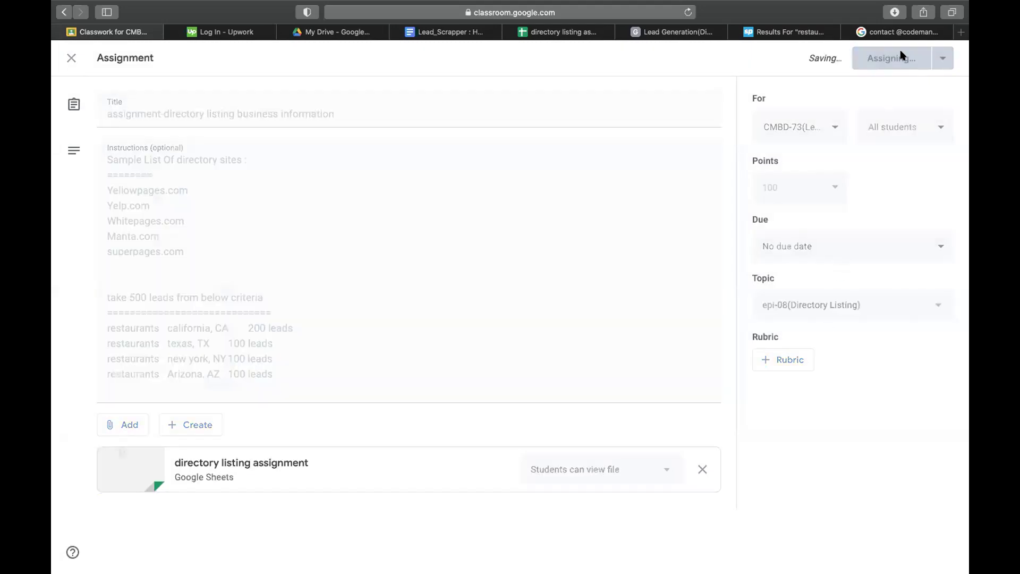
- Load developerszone.net in the browser's address bar
left_click(565, 32)
left_click(637, 32)
left_click(568, 14)
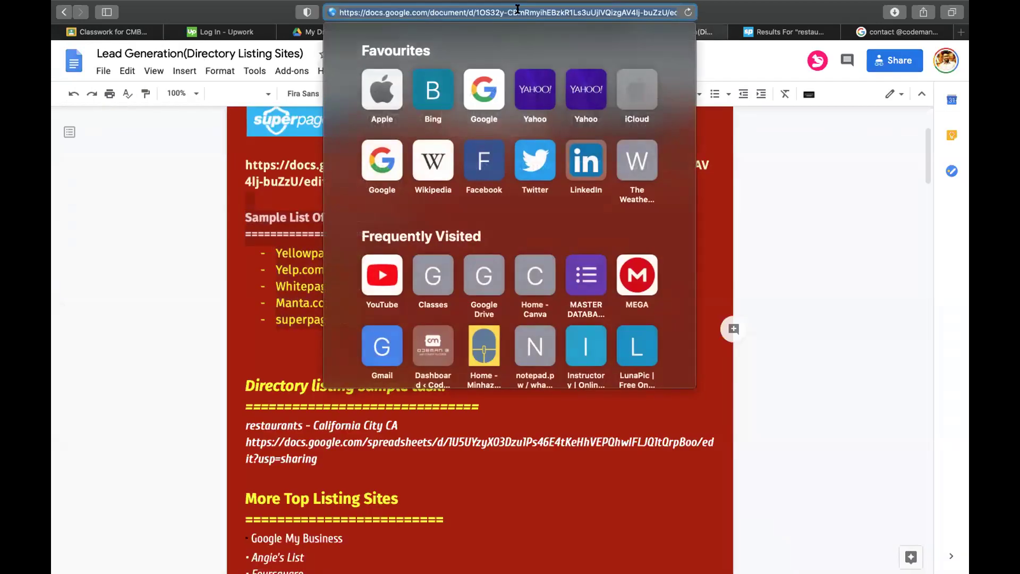
type("code")
key("BackSpace")
key("BackSpace")
key("BackSpace")
key("BackSpace")
key("BackSpace")
type("developerszone.net/")
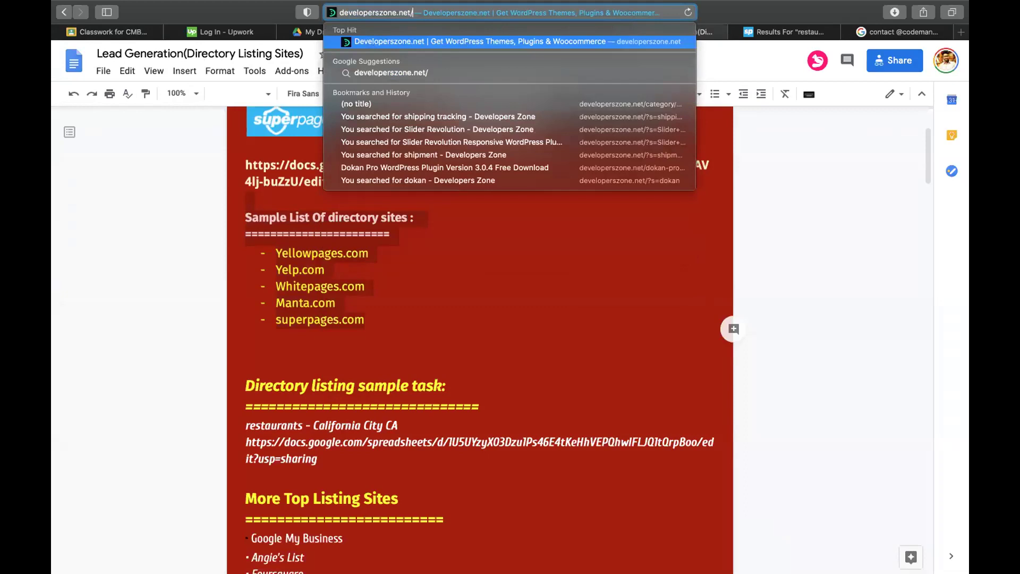
key("Return")
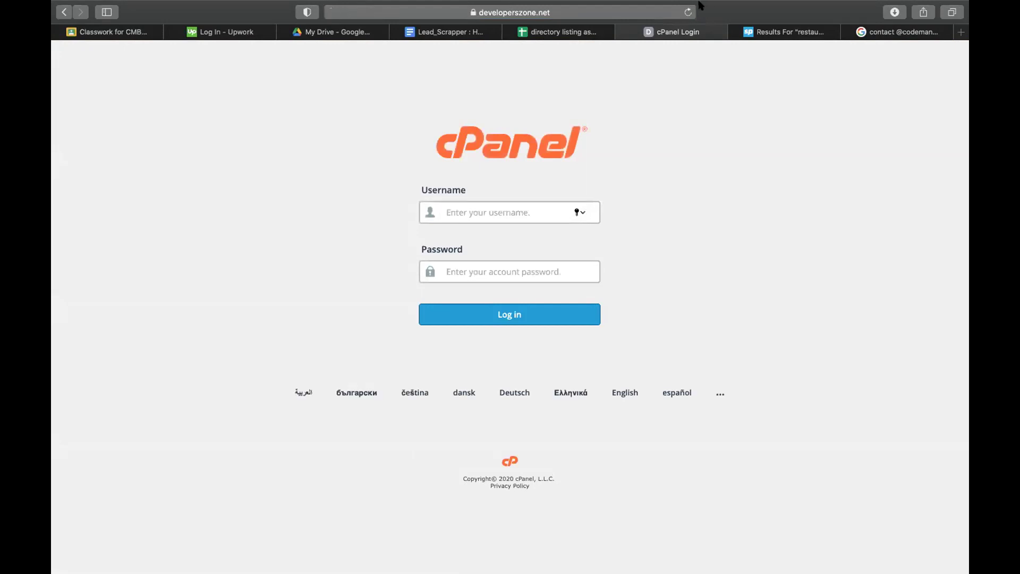
- Log in to cPanel with the account's username and password
type("developers")
left_click(497, 263)
type("••")
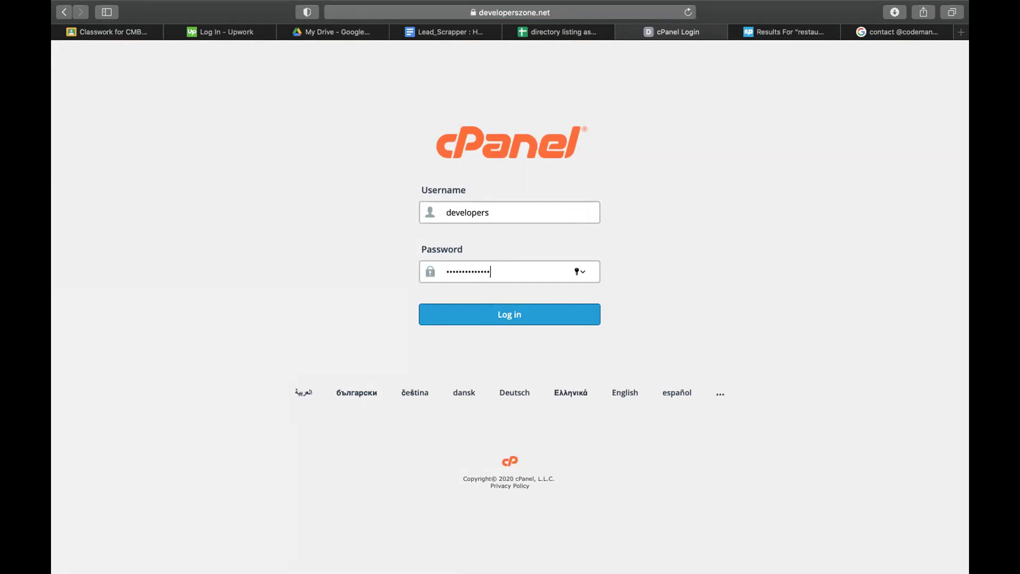
key("Return")
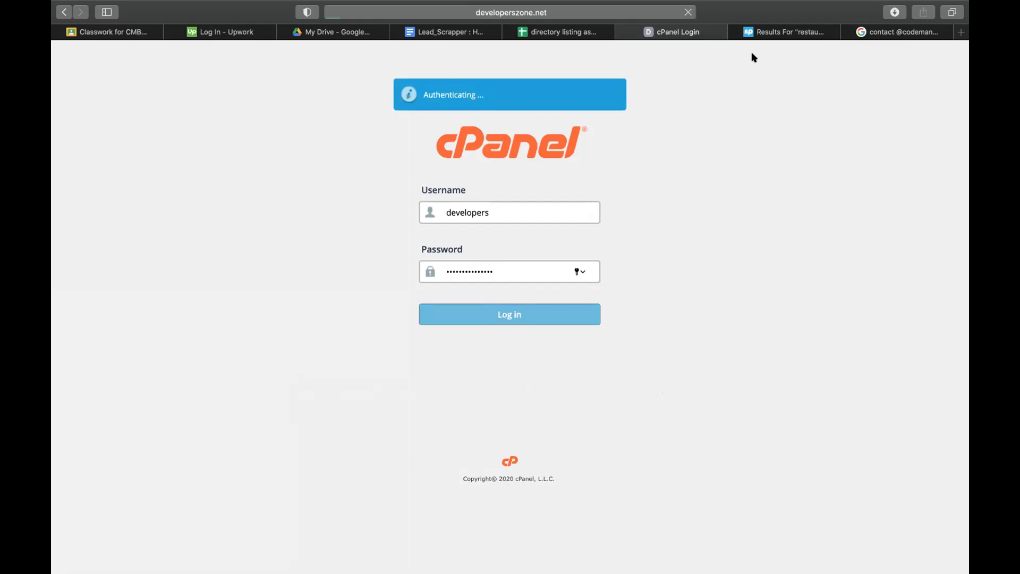
- Close the two leftover tabs and go from the cPanel dashboard to Email Accounts
left_click(736, 32)
left_click(735, 32)
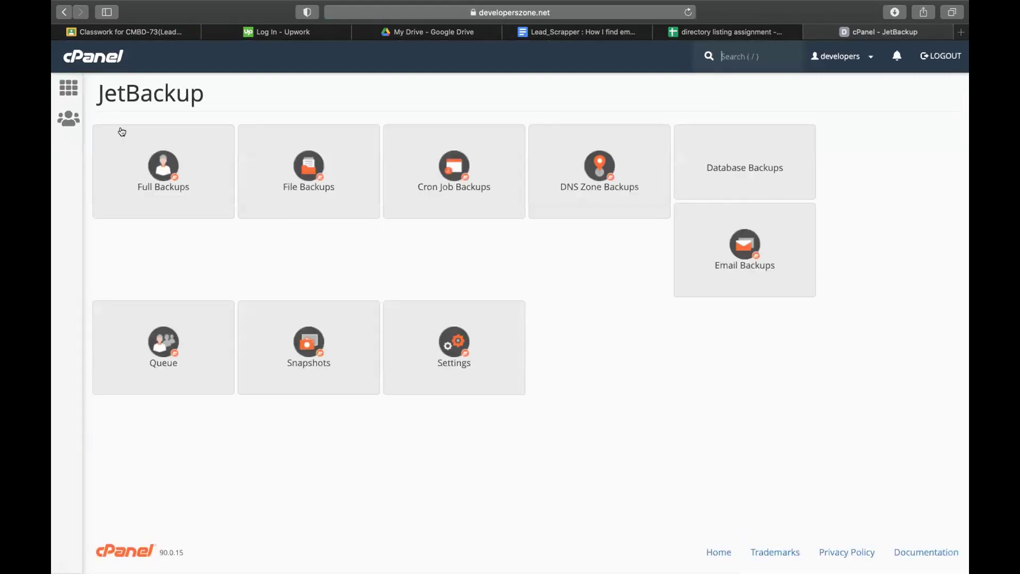
left_click(64, 12)
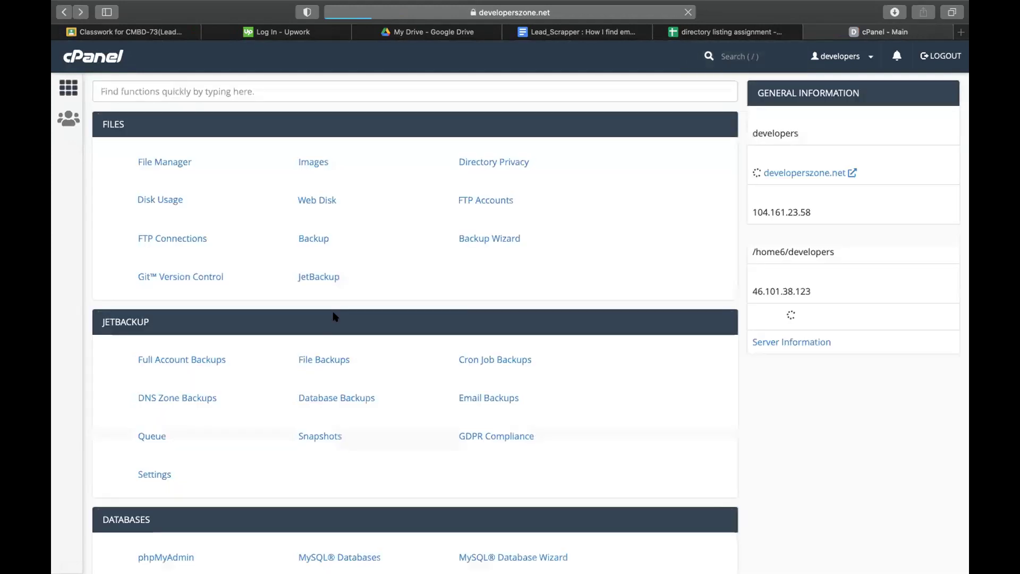
scroll(288, 460, "down", 20)
scroll(287, 325, "up", 13)
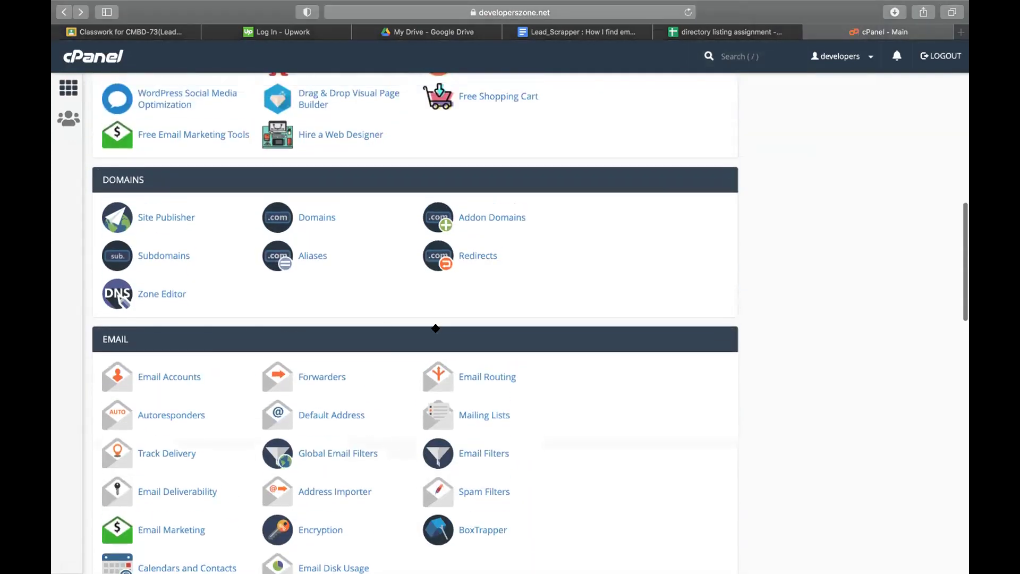
left_click(181, 376)
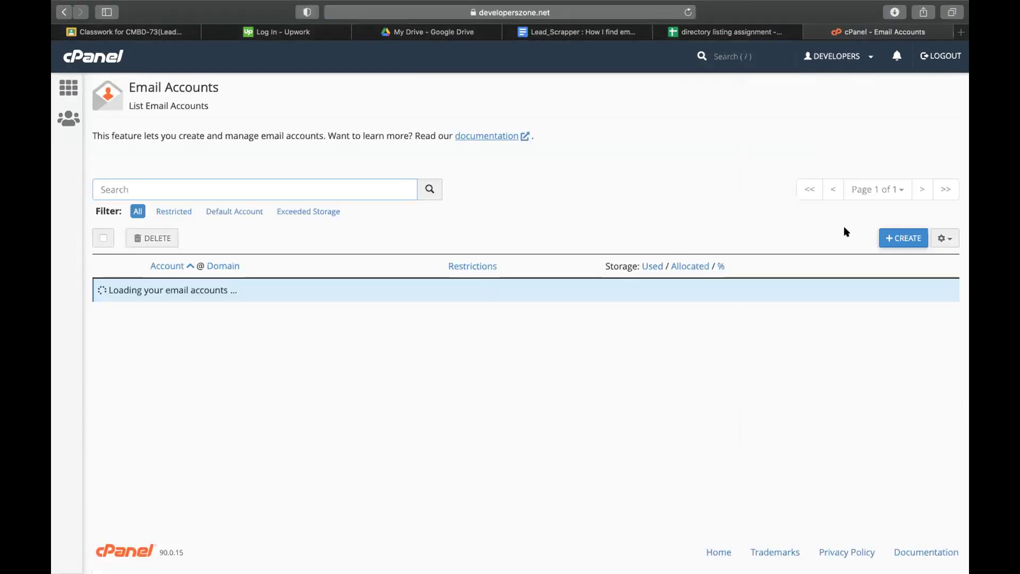
- Start a new email account and enter its username
left_click(903, 235)
left_click(159, 291)
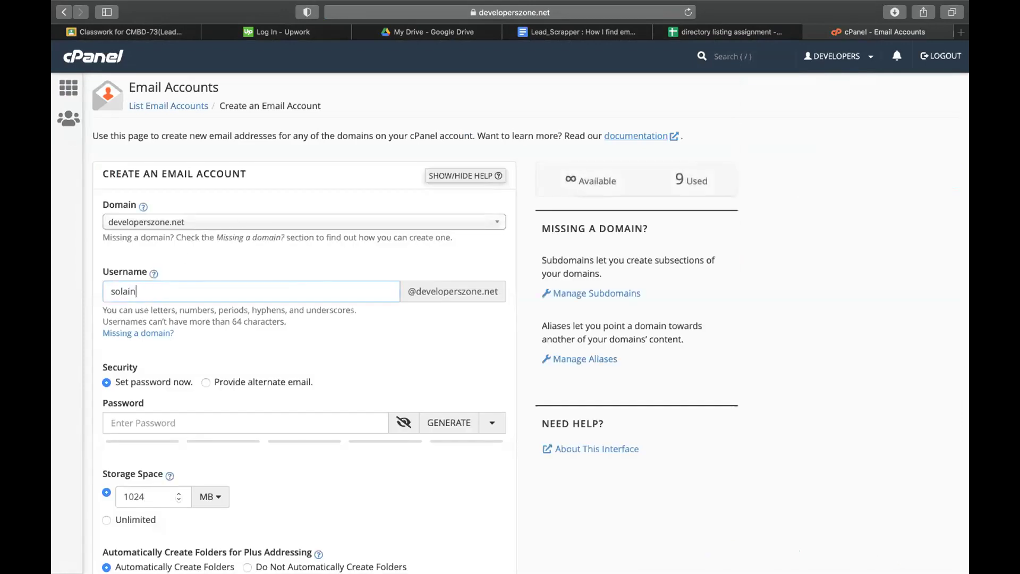
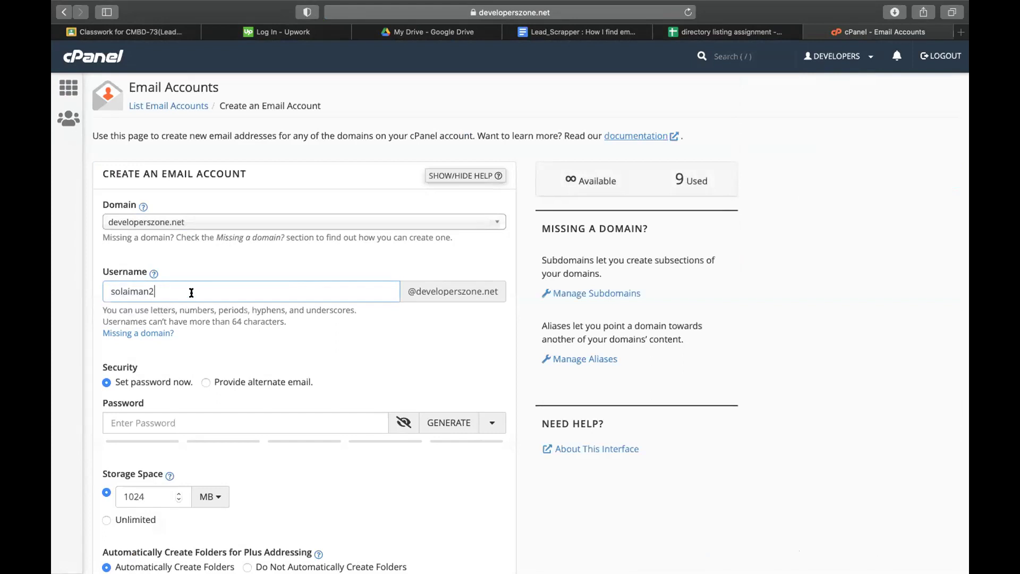
double_click(168, 290)
- Reject Safari's suggested password, set a custom one, and create the 1024 MB account
left_click(155, 419)
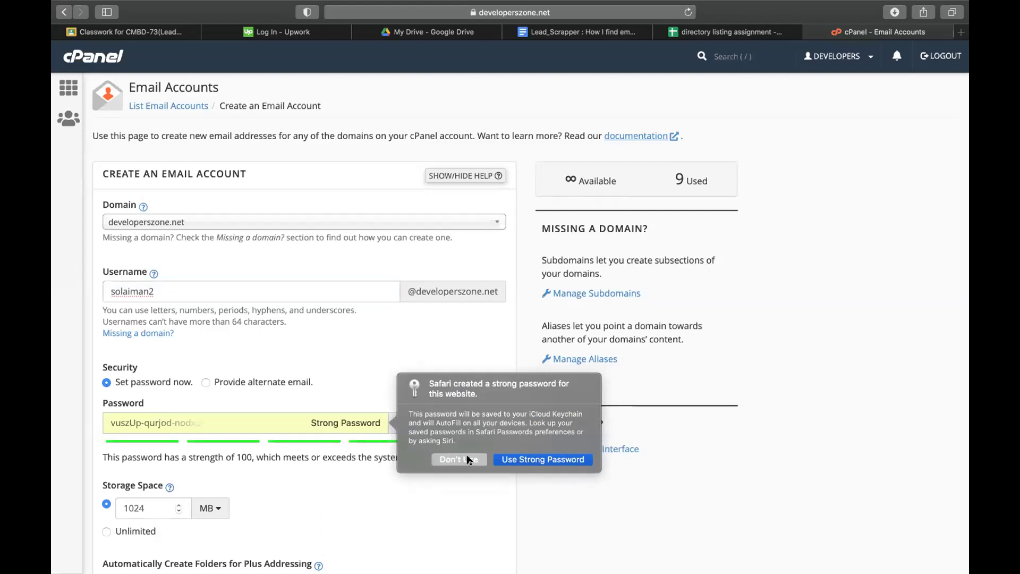
left_click(458, 459)
key("super+v")
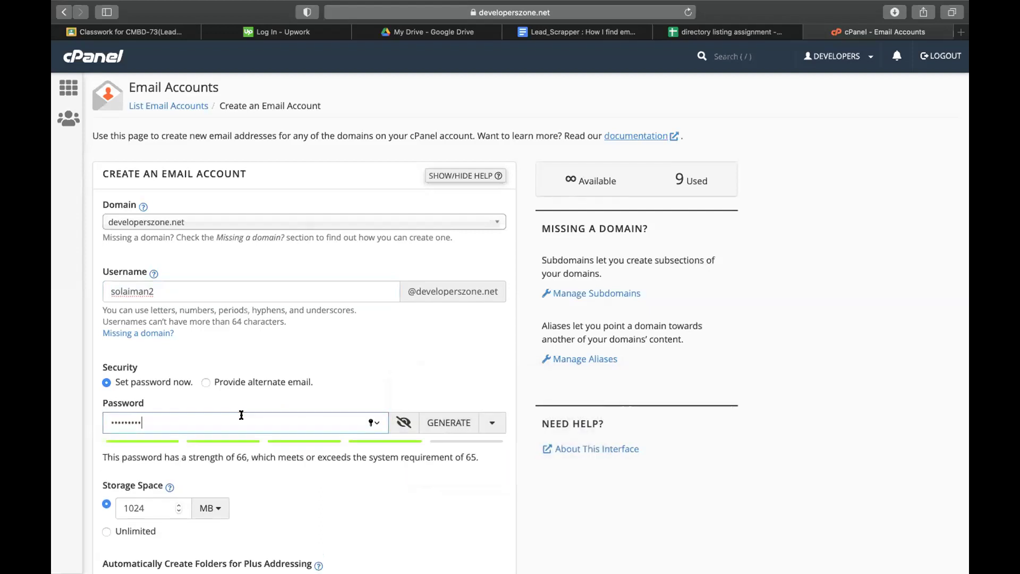
type("•••")
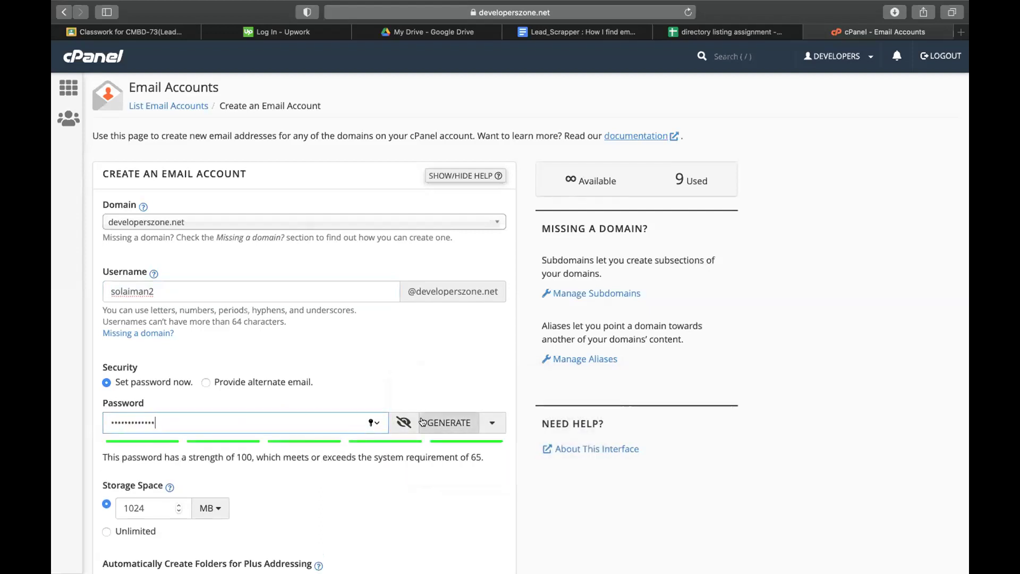
left_click(404, 422)
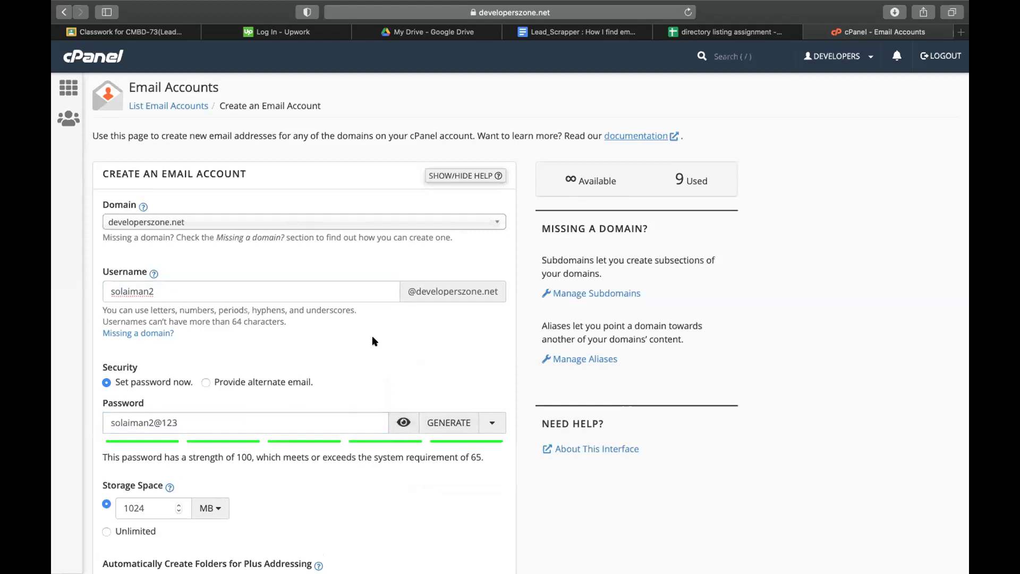
scroll(374, 341, "down", 5)
left_click(134, 498)
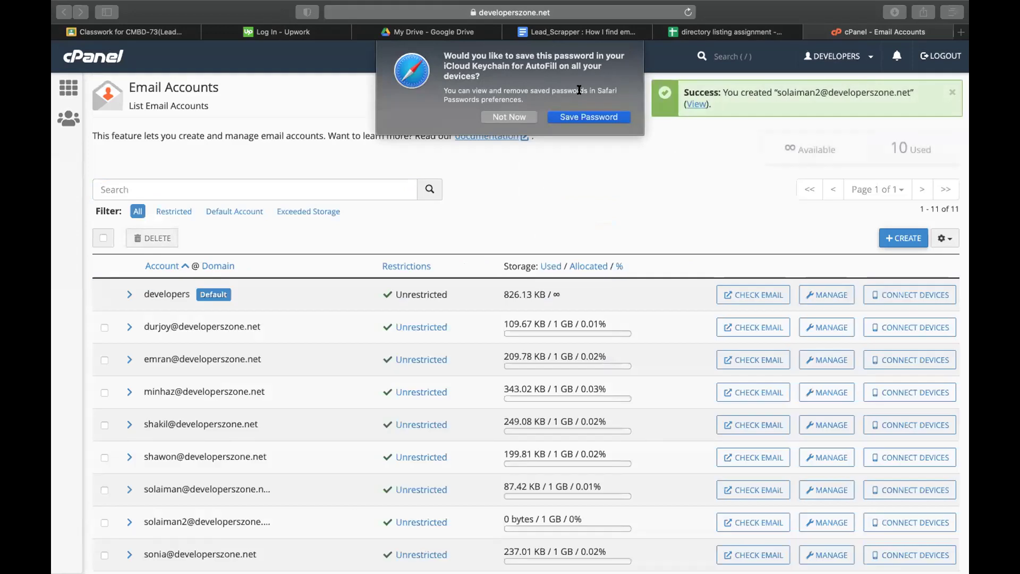
- Dismiss Safari's save-password prompt and highlight the new account's address in the list
left_click(505, 116)
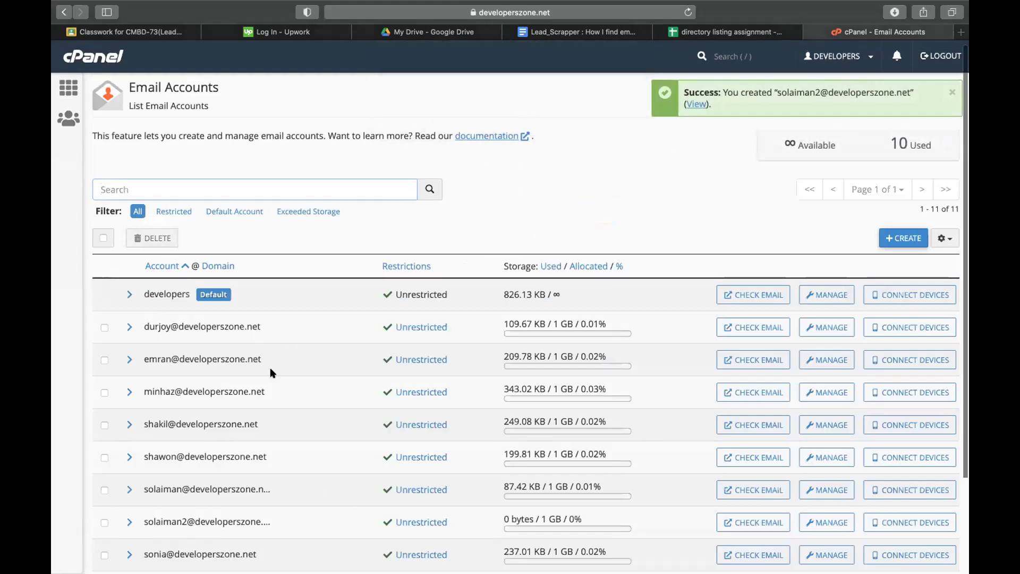
scroll(270, 369, "down", 3)
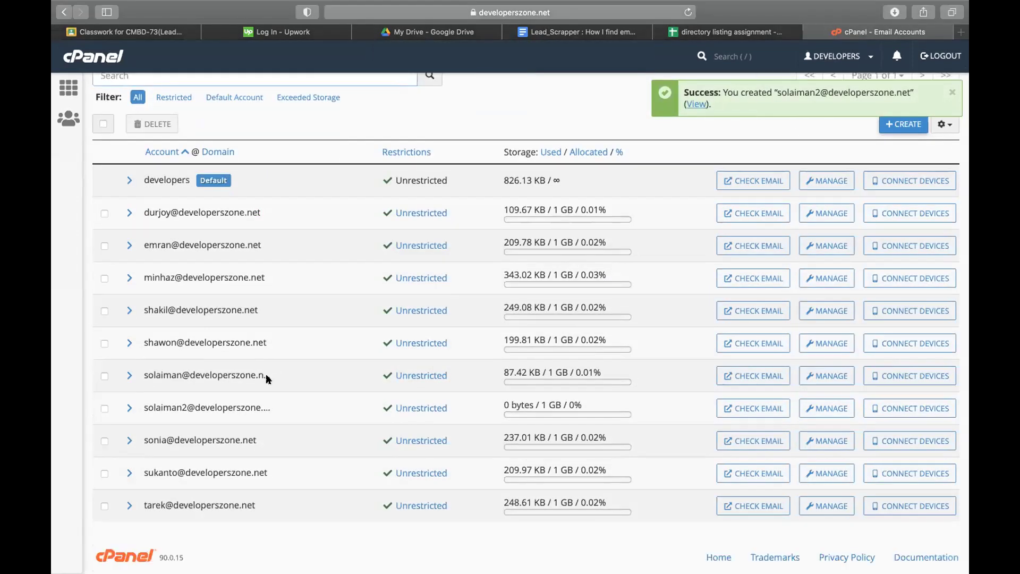
left_click_drag(261, 408, 145, 408)
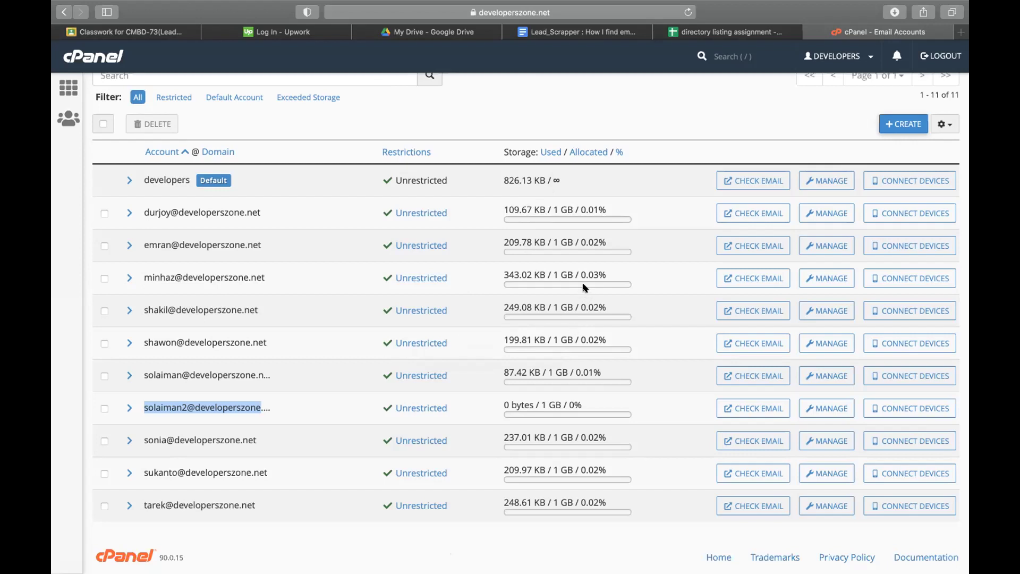
mouse_move(584, 288)
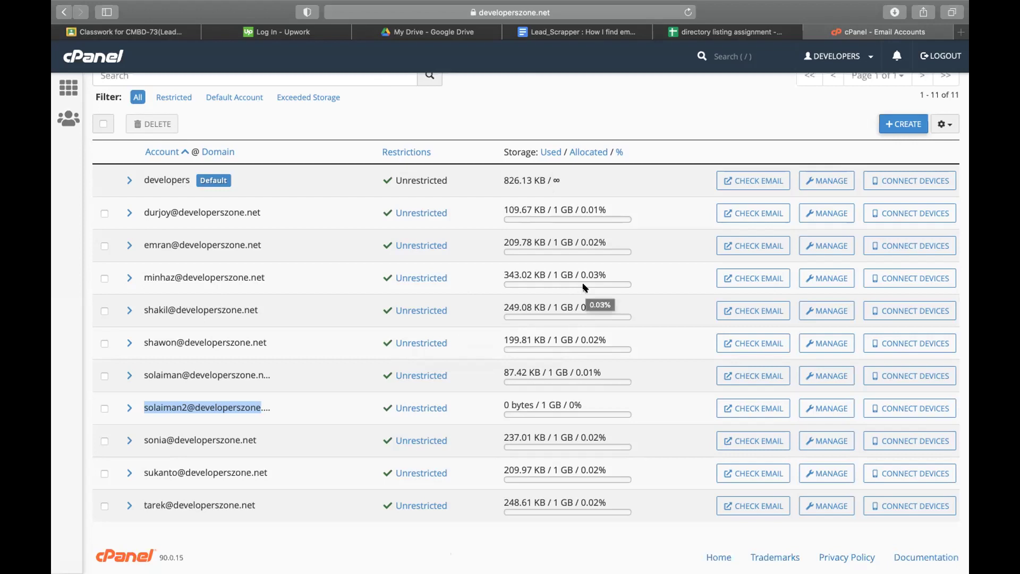